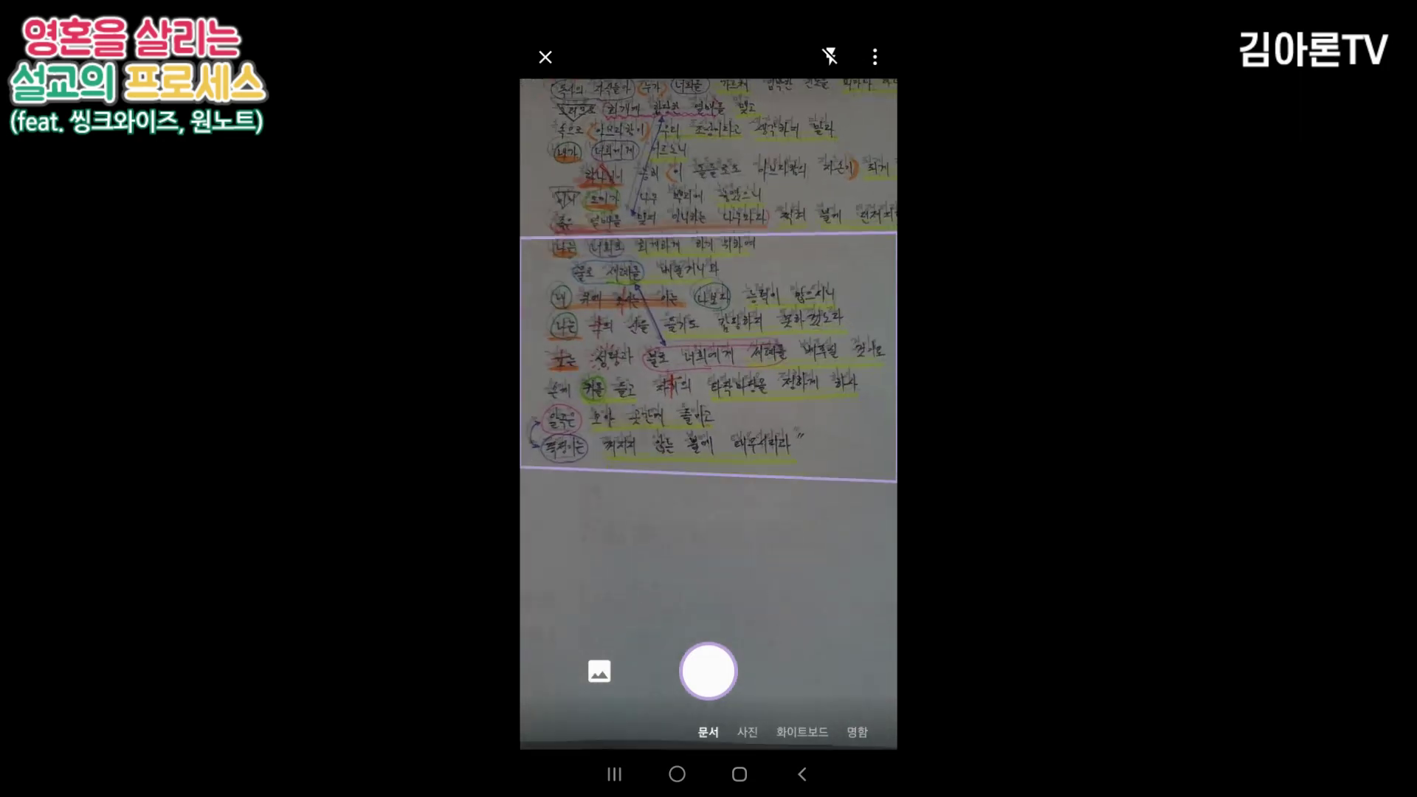
# Scan the handwritten Matthew 3:7-12 page as a document, accept the detected crop borders and finish the scan.
pyautogui.click(708, 671)
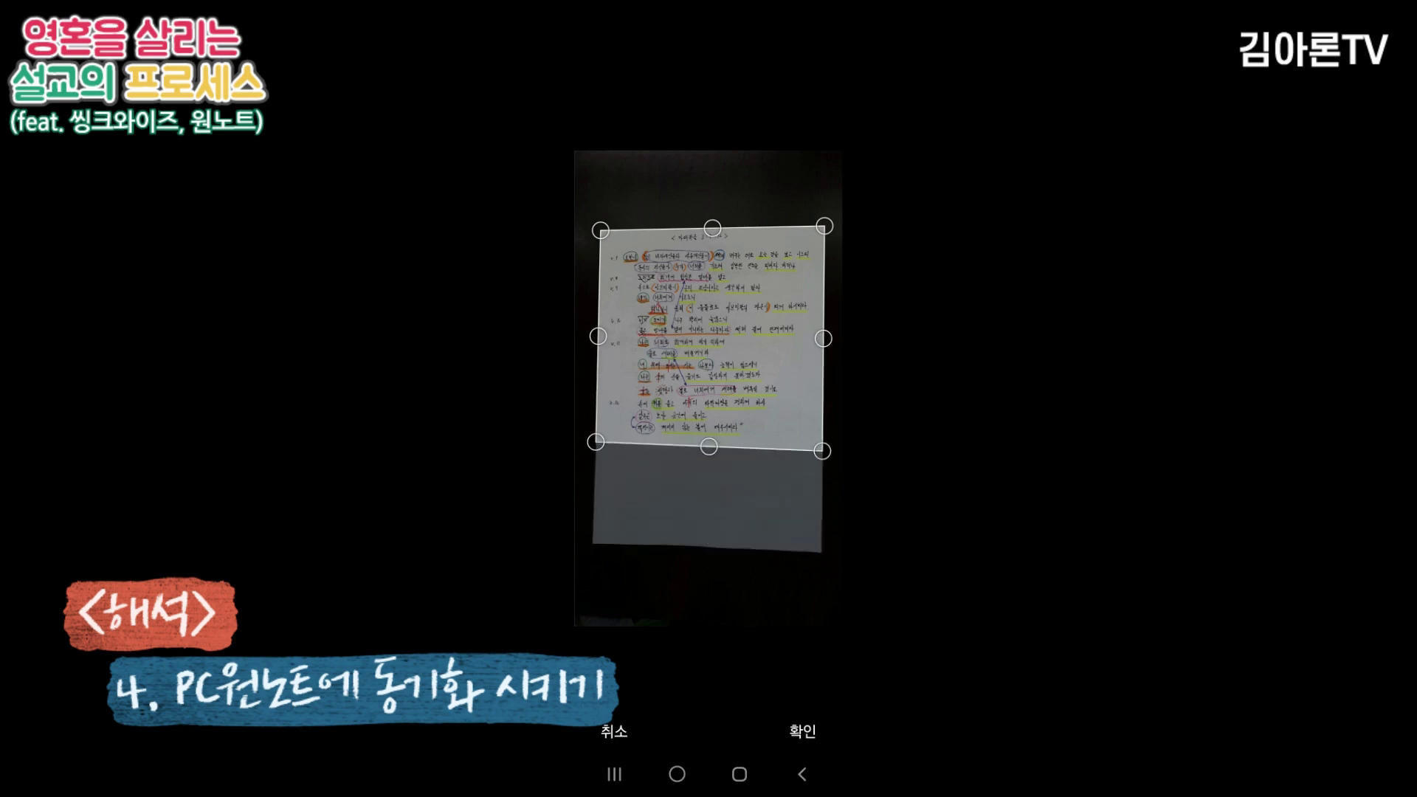
pyautogui.click(802, 731)
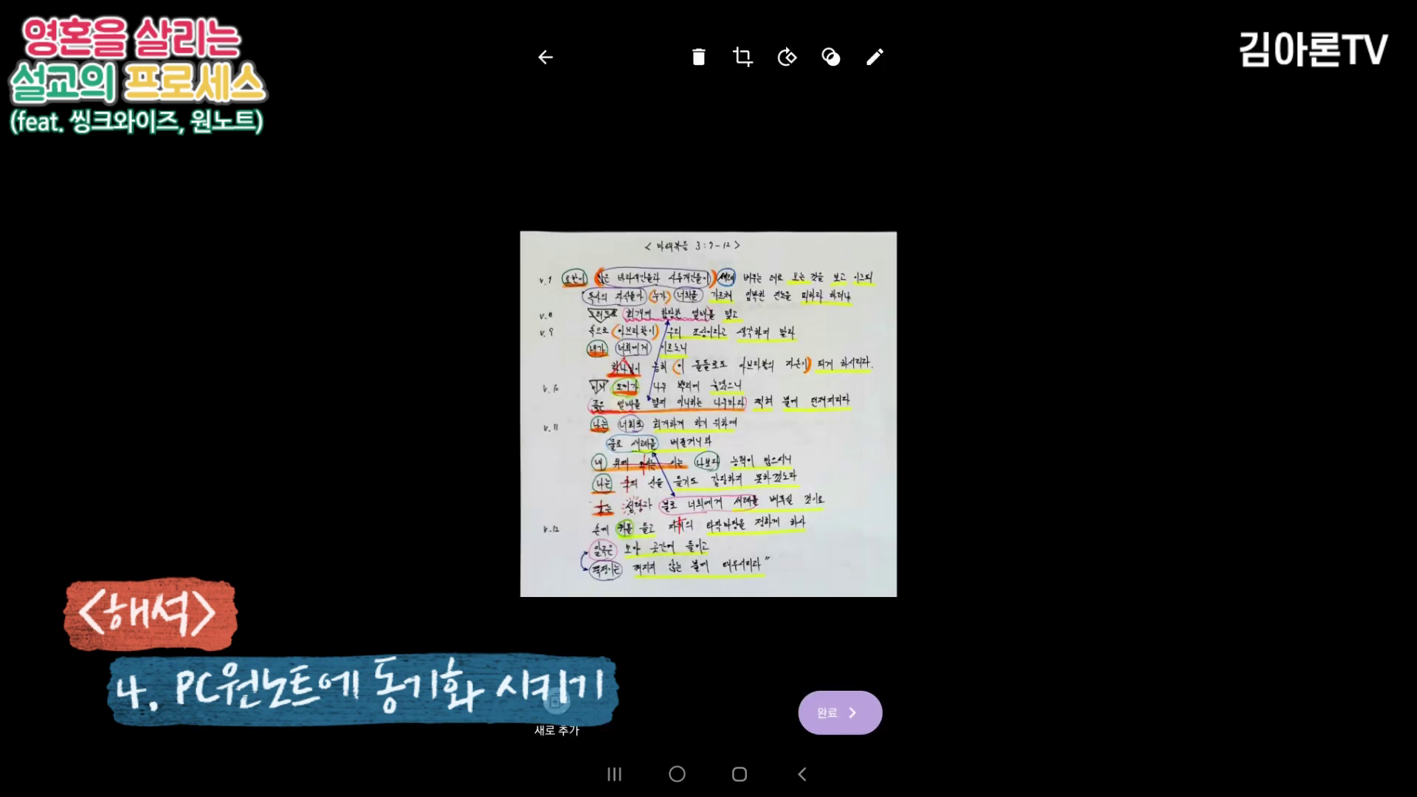
pyautogui.click(840, 713)
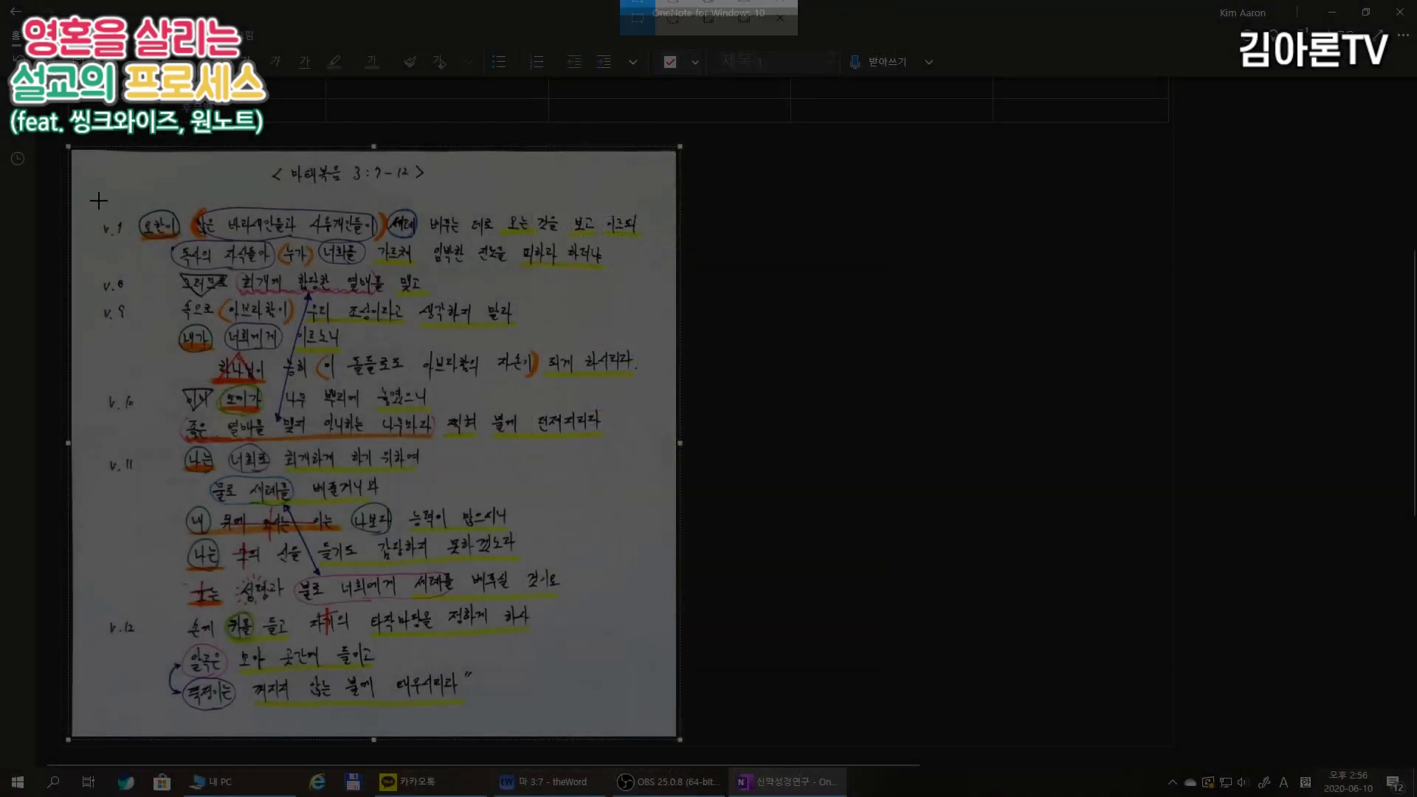
# In OneNote on the PC, capture the verse 7 lines of the scanned page and paste them into the 본문 cell under 전문맥.
pyautogui.moveTo(99, 201); pyautogui.dragTo(649, 274)
pyautogui.scroll(5, 310, 444)
pyautogui.click(310, 444)
pyautogui.hotkey('ctrl', 'v')
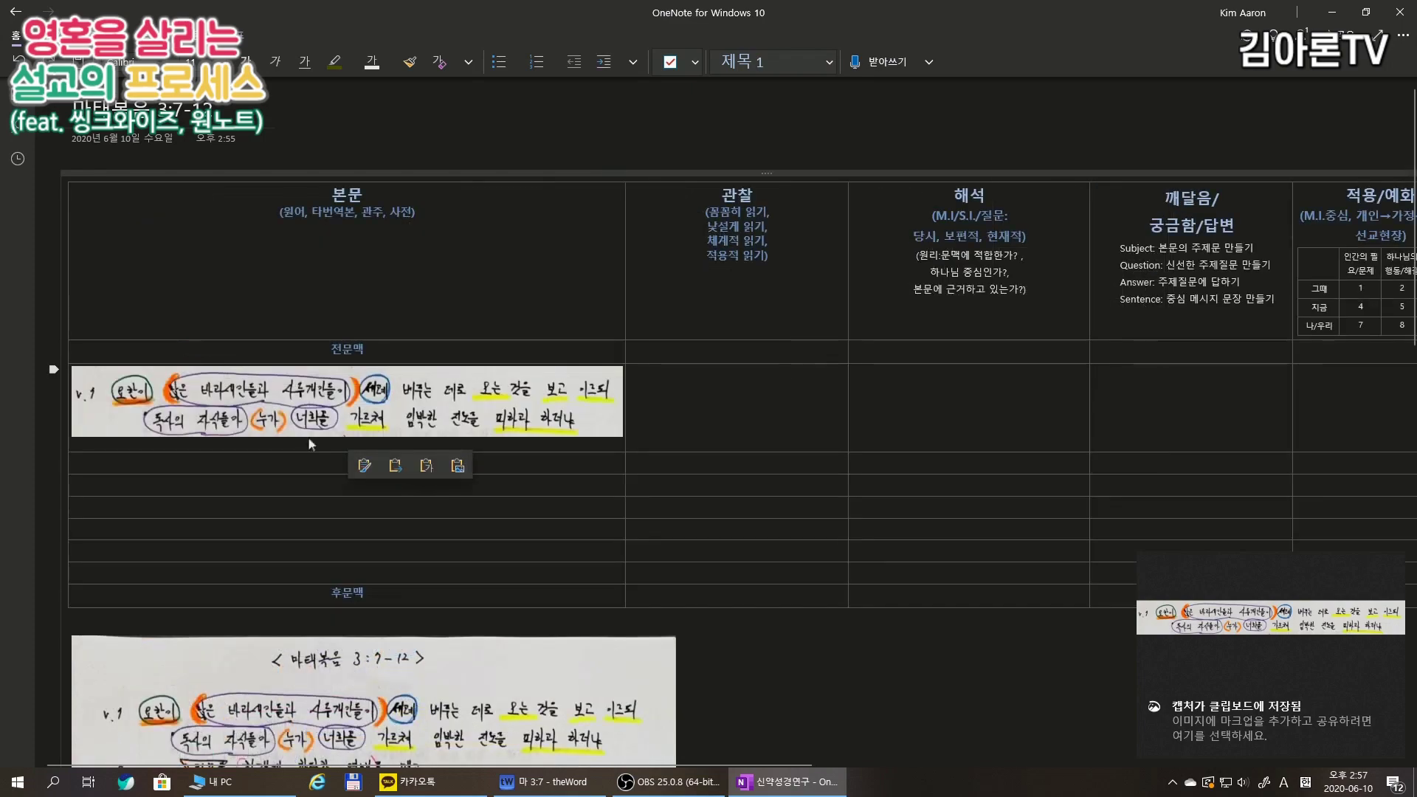
# Capture verses 8 to 10 from the scanned page and paste them into the 본문 cell below verse 7.
pyautogui.scroll(-5, 307, 444)
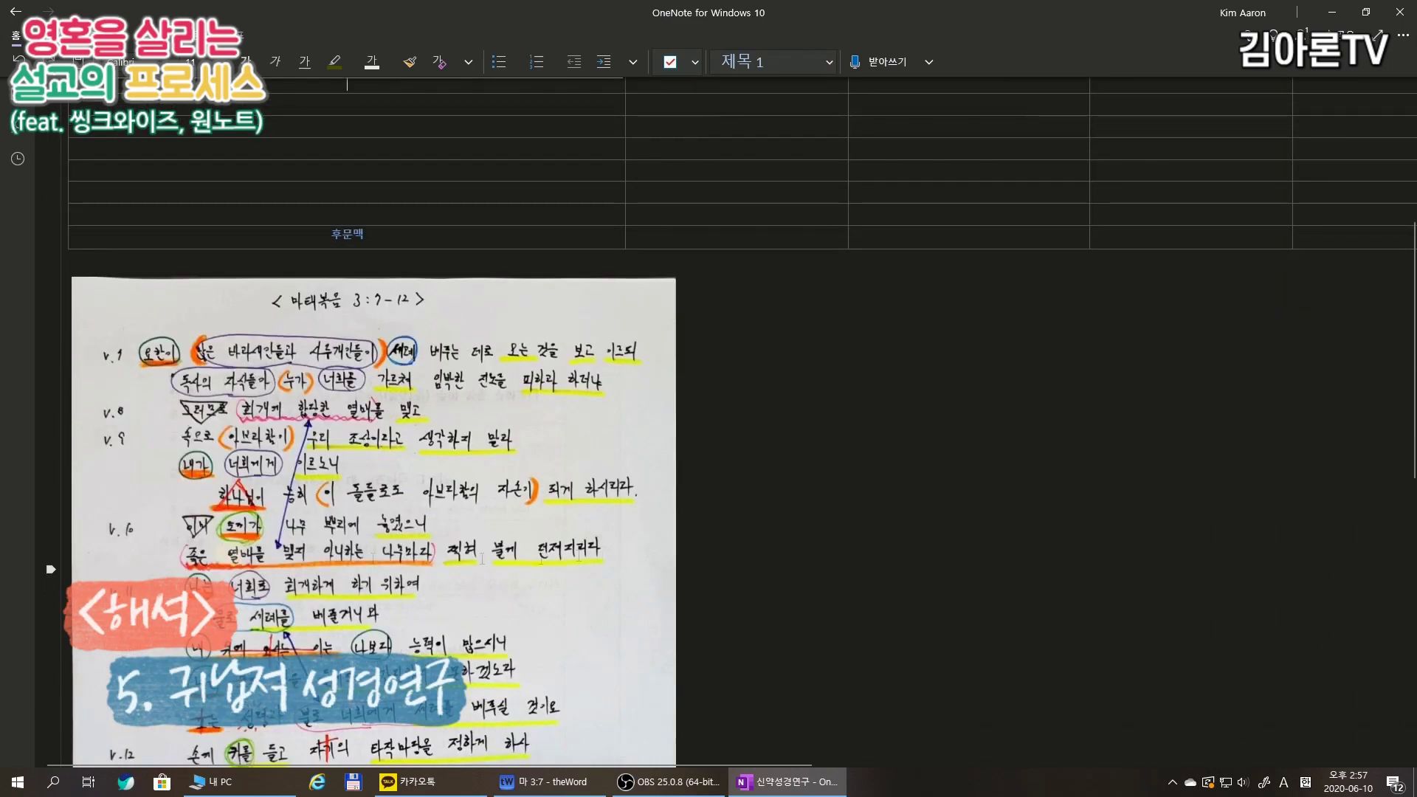
pyautogui.press('shift+super+s')
pyautogui.moveTo(95, 397); pyautogui.dragTo(653, 587)
pyautogui.scroll(3, 342, 338)
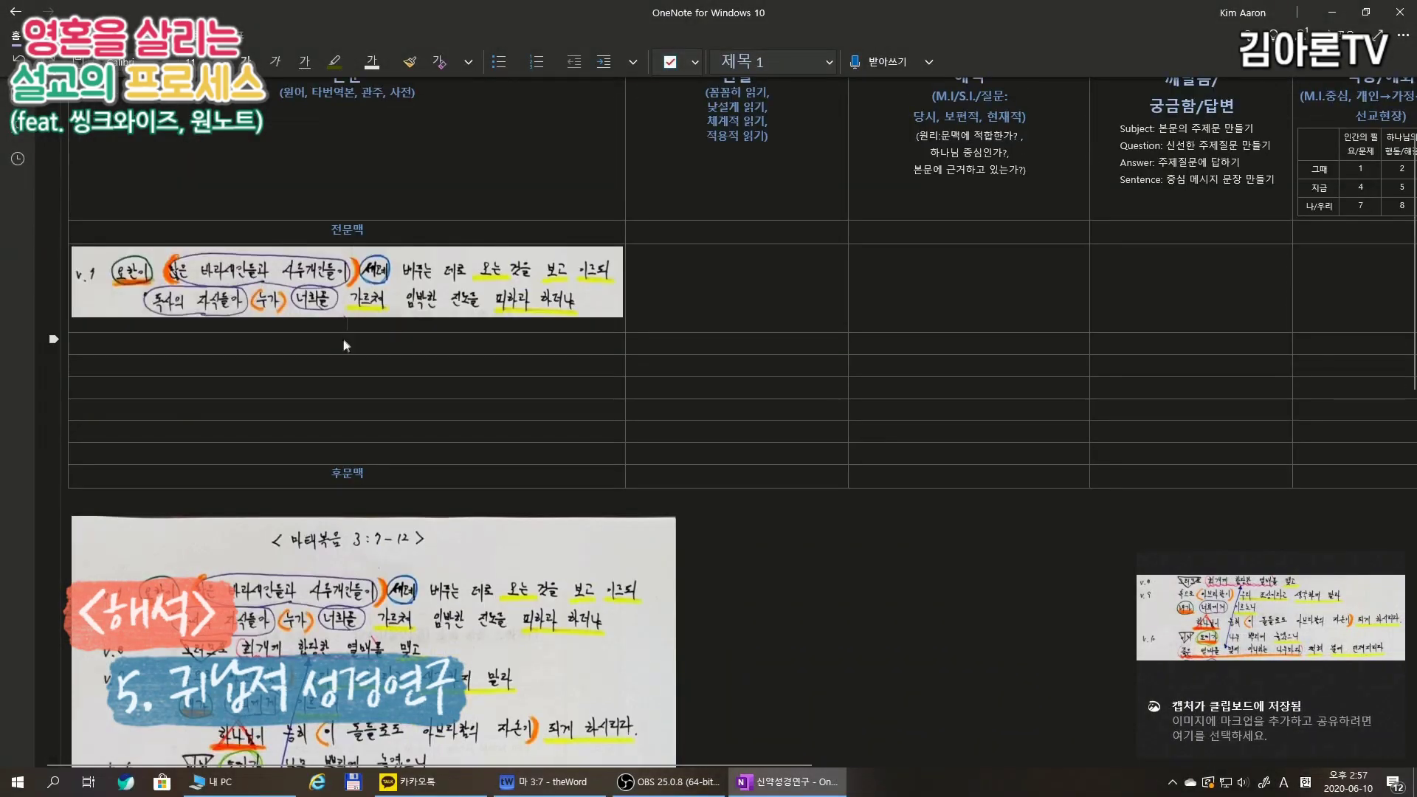
pyautogui.click(343, 338)
pyautogui.hotkey('ctrl', 'v')
# Capture verse 11 from the scanned page and paste it into the 본문 cell below verses 8 to 10.
pyautogui.scroll(-9, 342, 338)
pyautogui.press('shift+super+s')
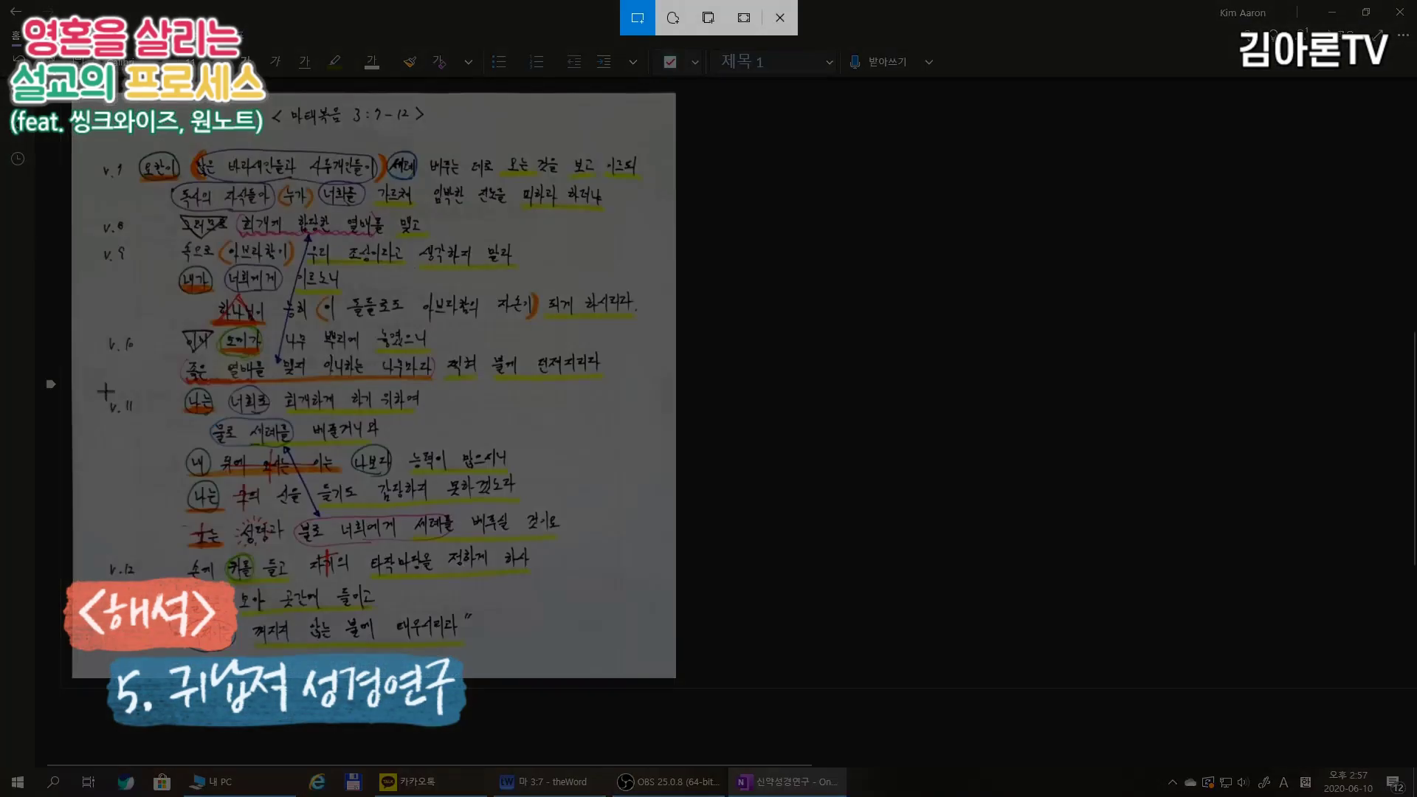
pyautogui.moveTo(105, 391); pyautogui.dragTo(580, 561)
pyautogui.scroll(3, 293, 210)
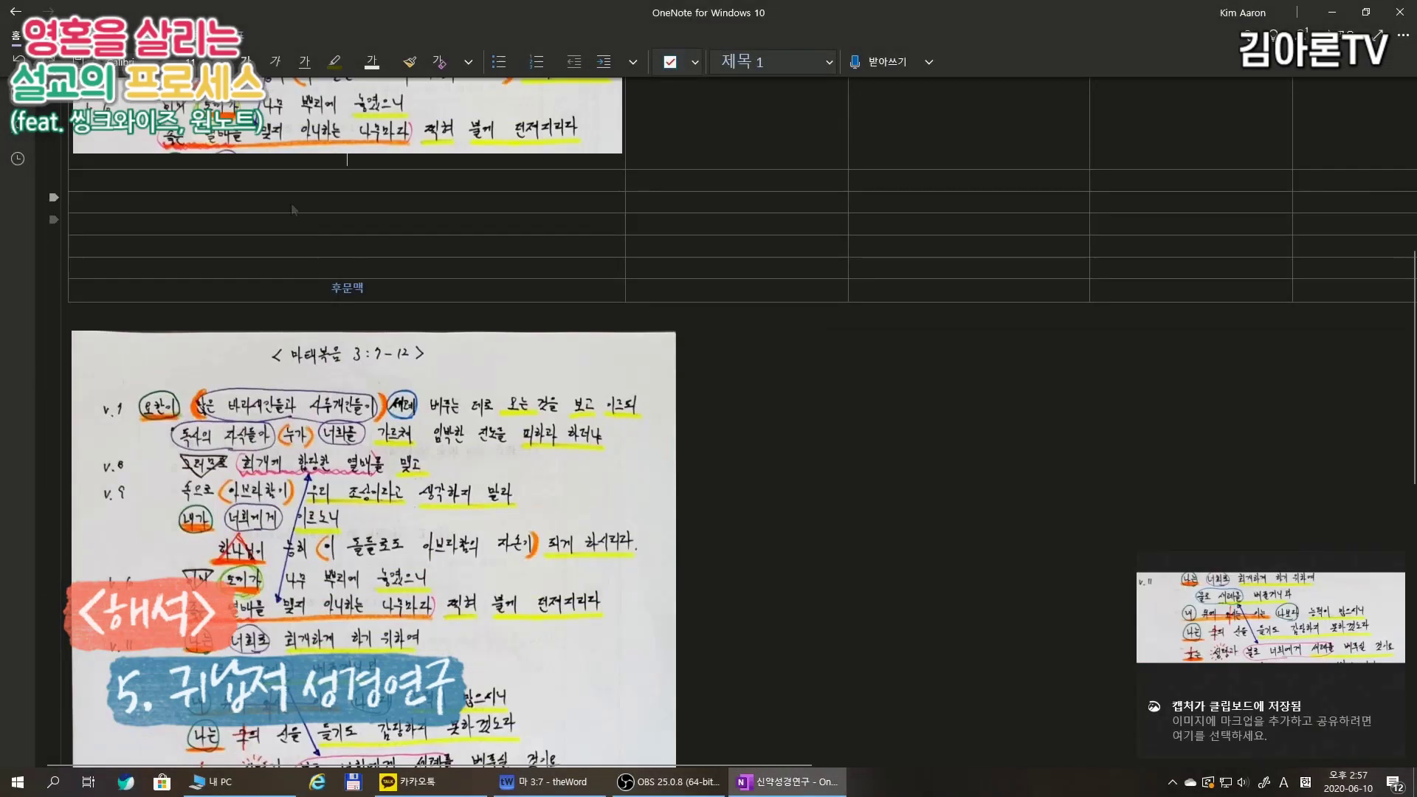
pyautogui.click(293, 210)
pyautogui.hotkey('ctrl', 'v')
# Capture verse 12 from the scanned page, paste it into the 본문 cell below verse 11 and open the image's paragraph alignment options.
pyautogui.scroll(-5, 570, 494)
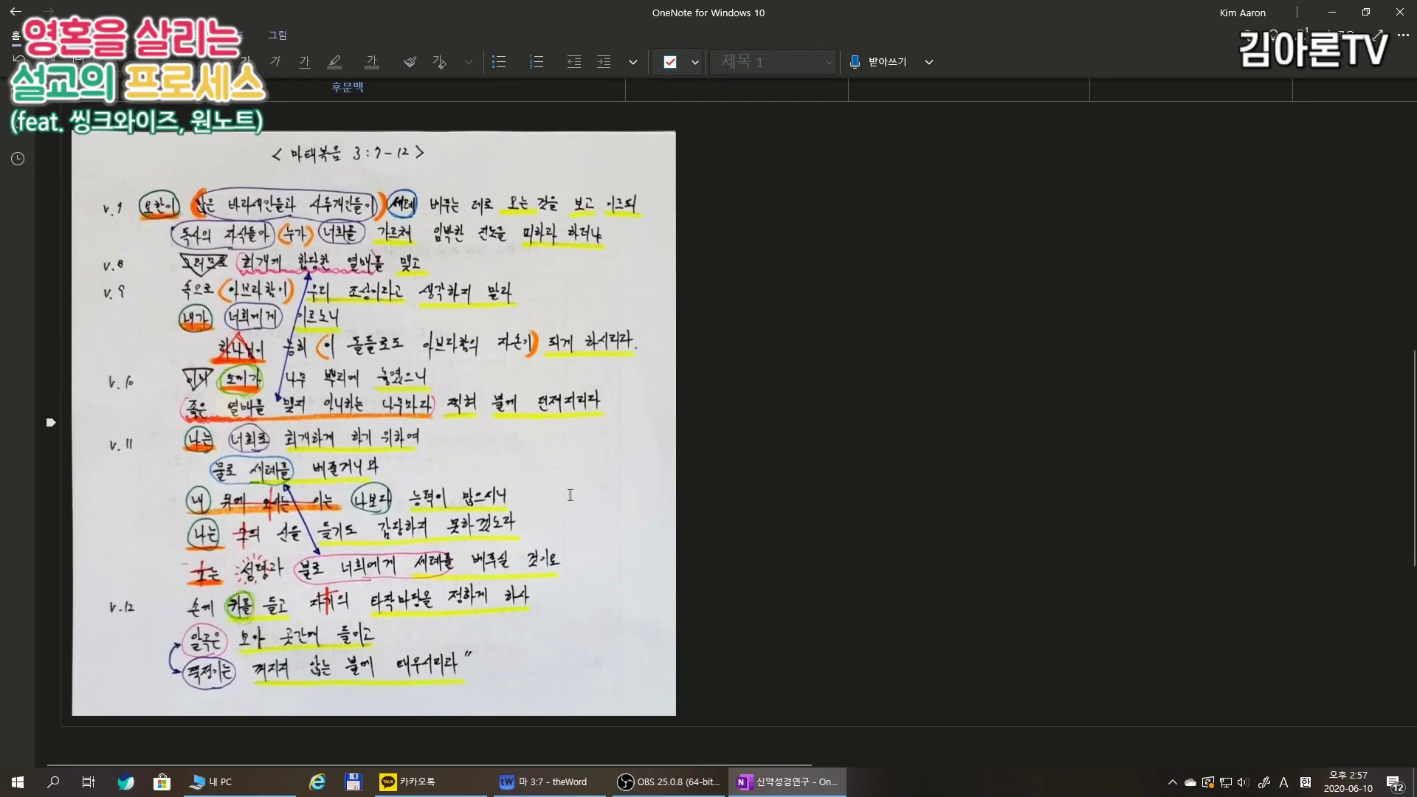
pyautogui.press('shift+super+s')
pyautogui.moveTo(100, 587); pyautogui.dragTo(538, 692)
pyautogui.scroll(4, 354, 517)
pyautogui.click(181, 357)
pyautogui.hotkey('ctrl', 'v')
pyautogui.click(332, 406)
pyautogui.click(633, 62)
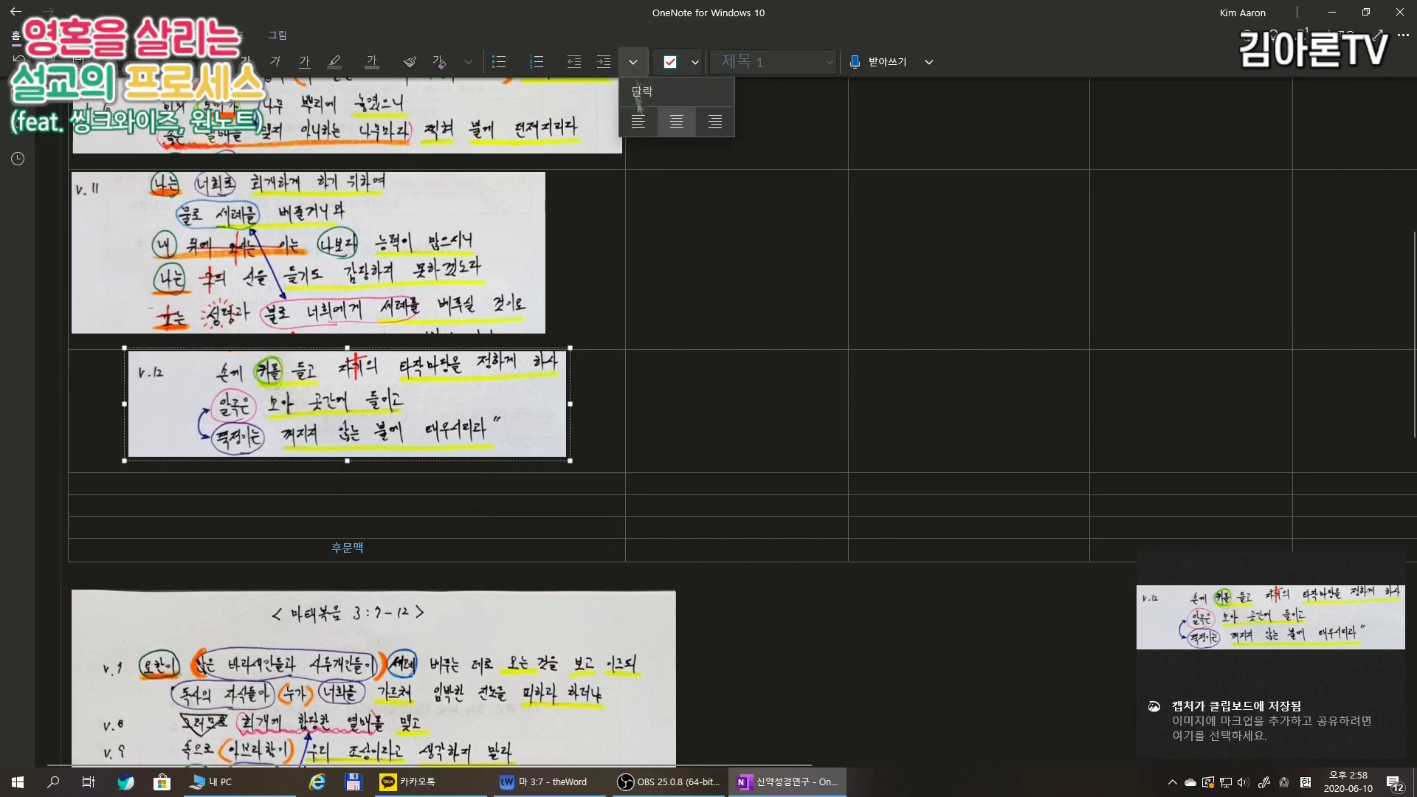
# Delete the unused table rows above 후문맥 and undo the removal of the verse 12 image.
pyautogui.scroll(2, 642, 295)
pyautogui.press('Delete')
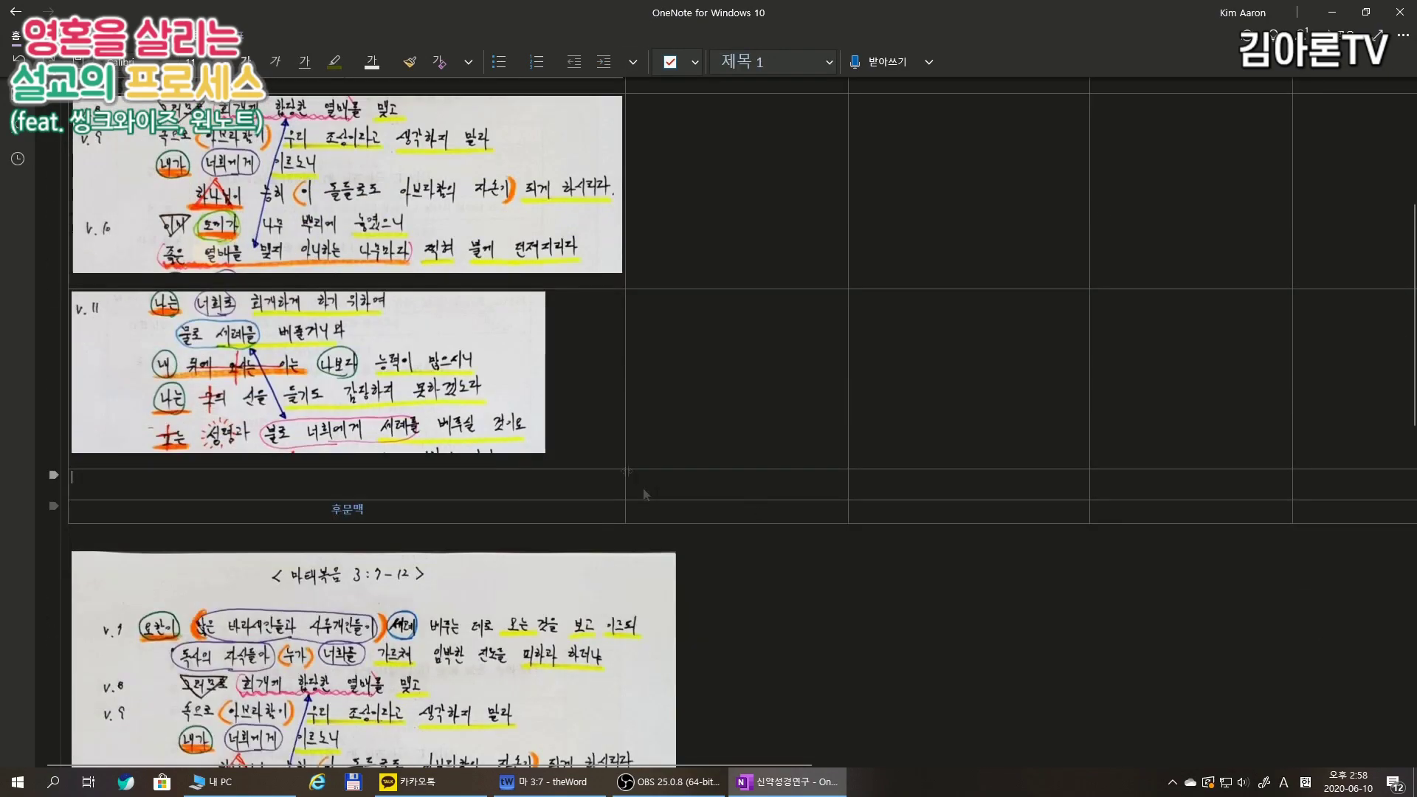
pyautogui.hotkey('ctrl', 'z')
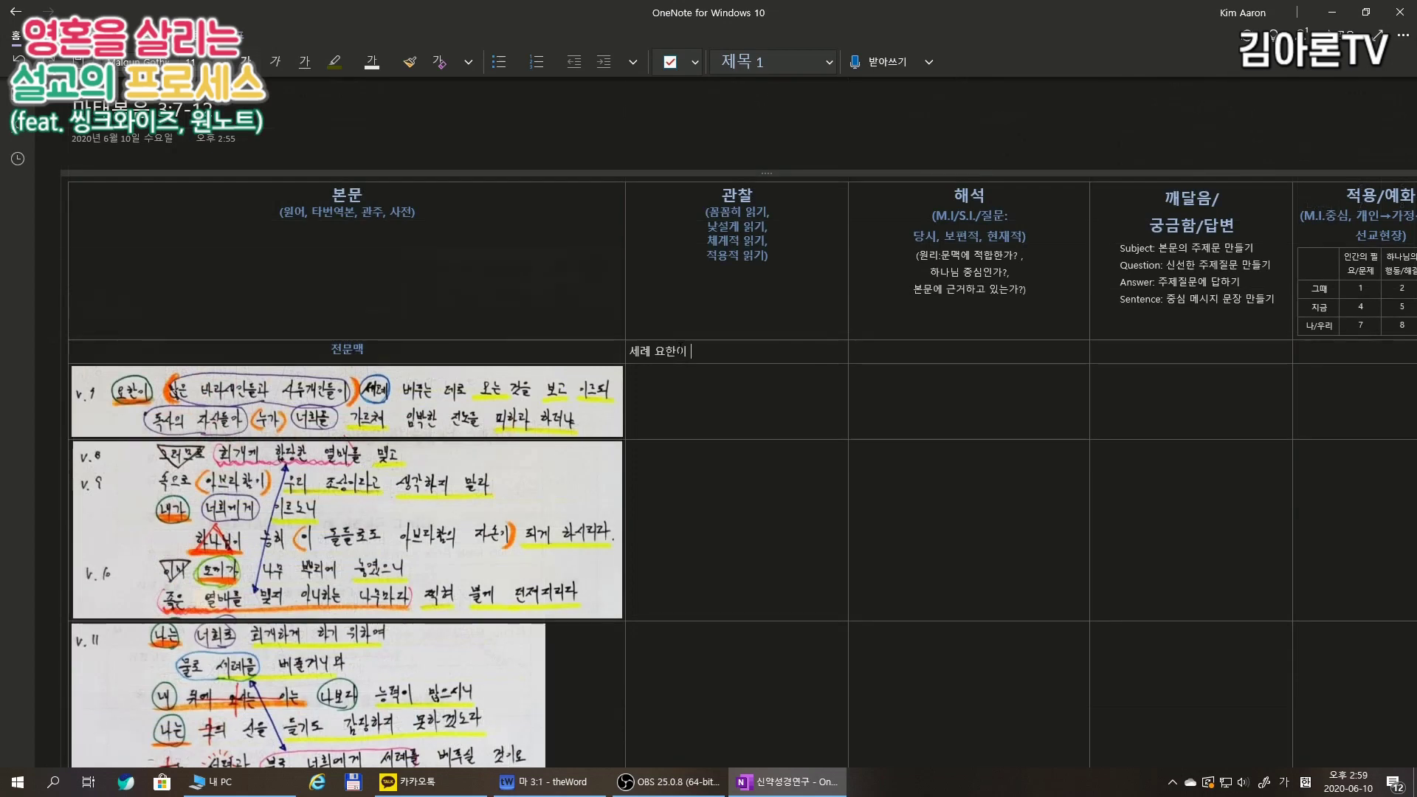
# In the 관찰 column, complete the 전문맥 note as "세례 요한이 광야에서 사역을 시작함" and enter "예수님께서 세례 요한에게 세례를 받음" for 후문맥.
pyautogui.write('광야에서')
pyautogui.write(' 사역을 시작함')
pyautogui.scroll(-6, 659, 535)
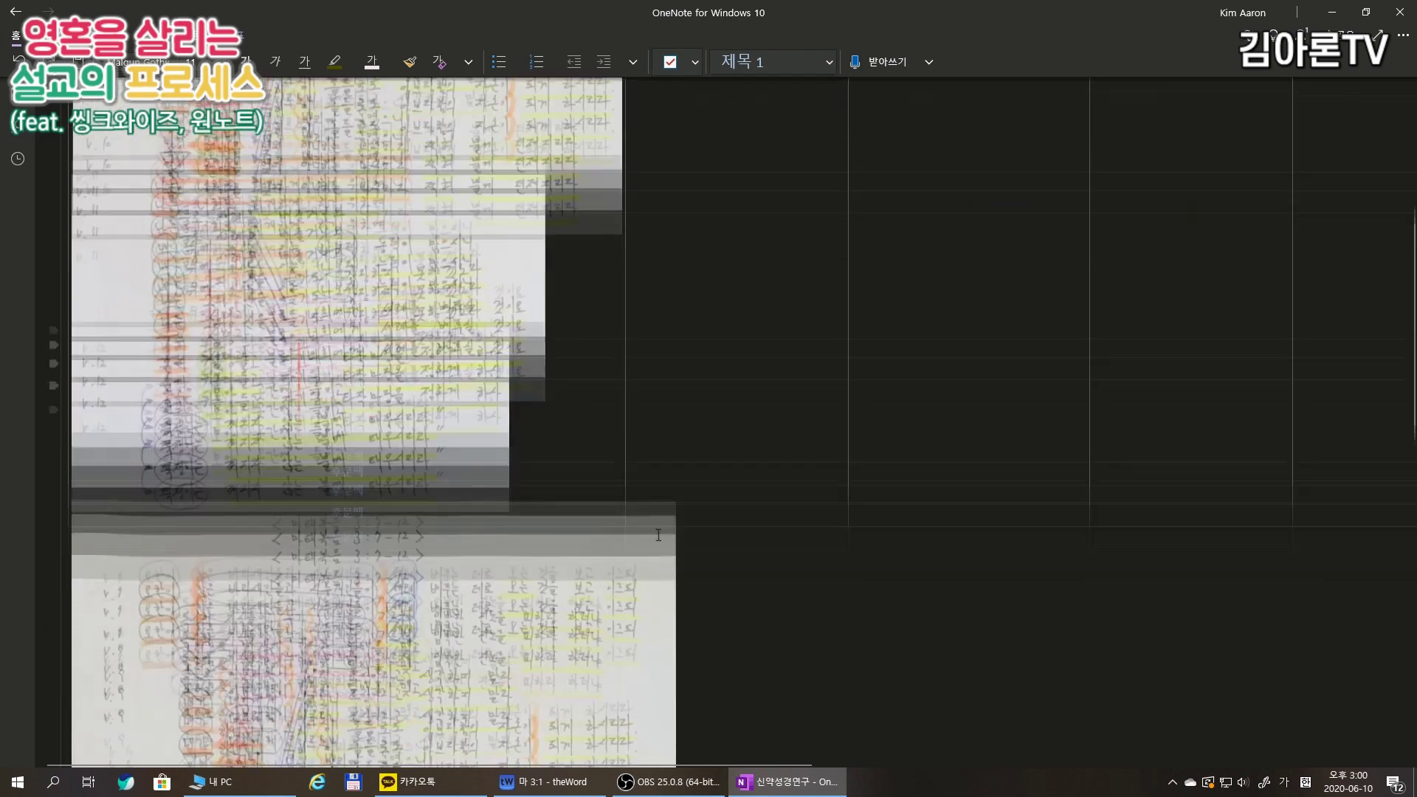
pyautogui.click(665, 442)
pyautogui.write('예수님께서 세례')
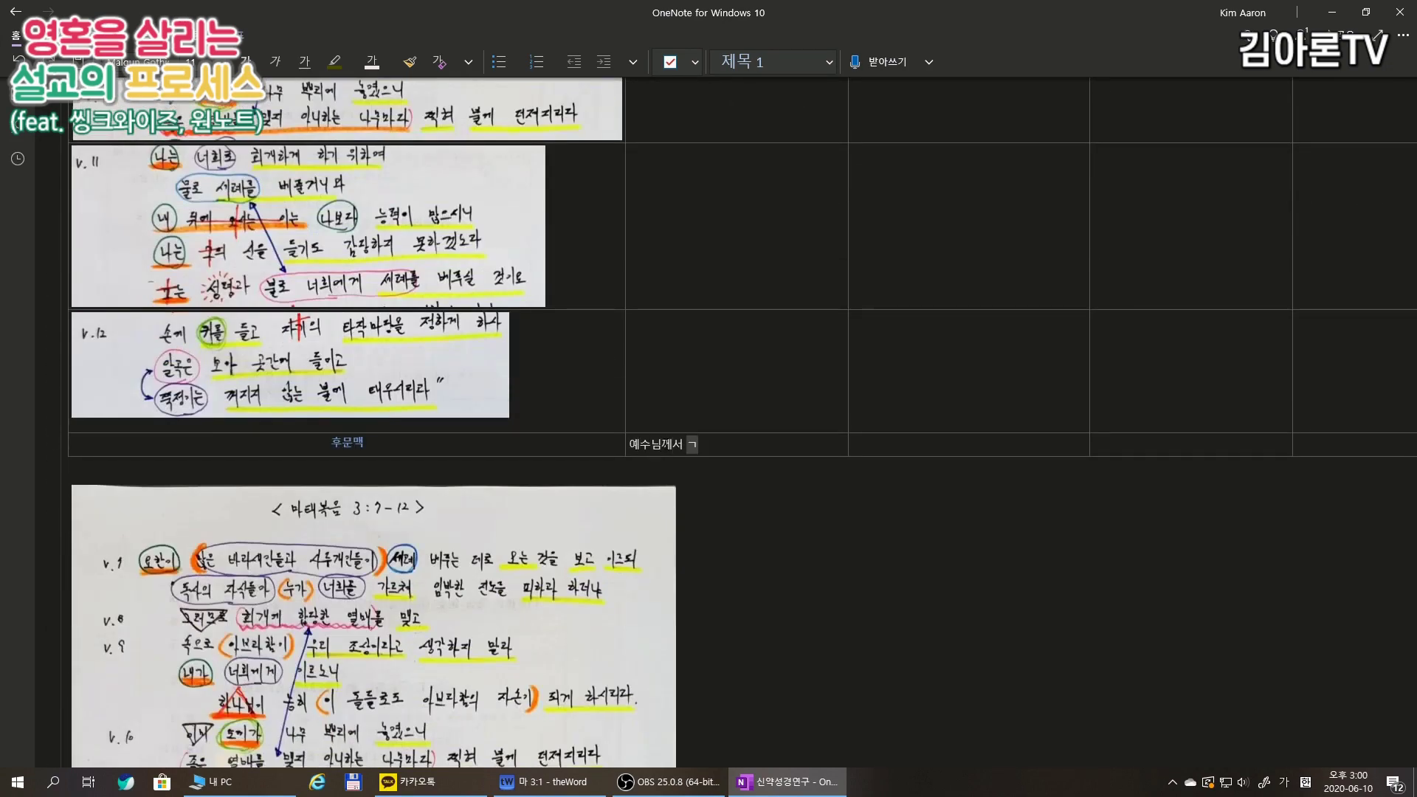
pyautogui.write(' 요한에게 세례를 받음')
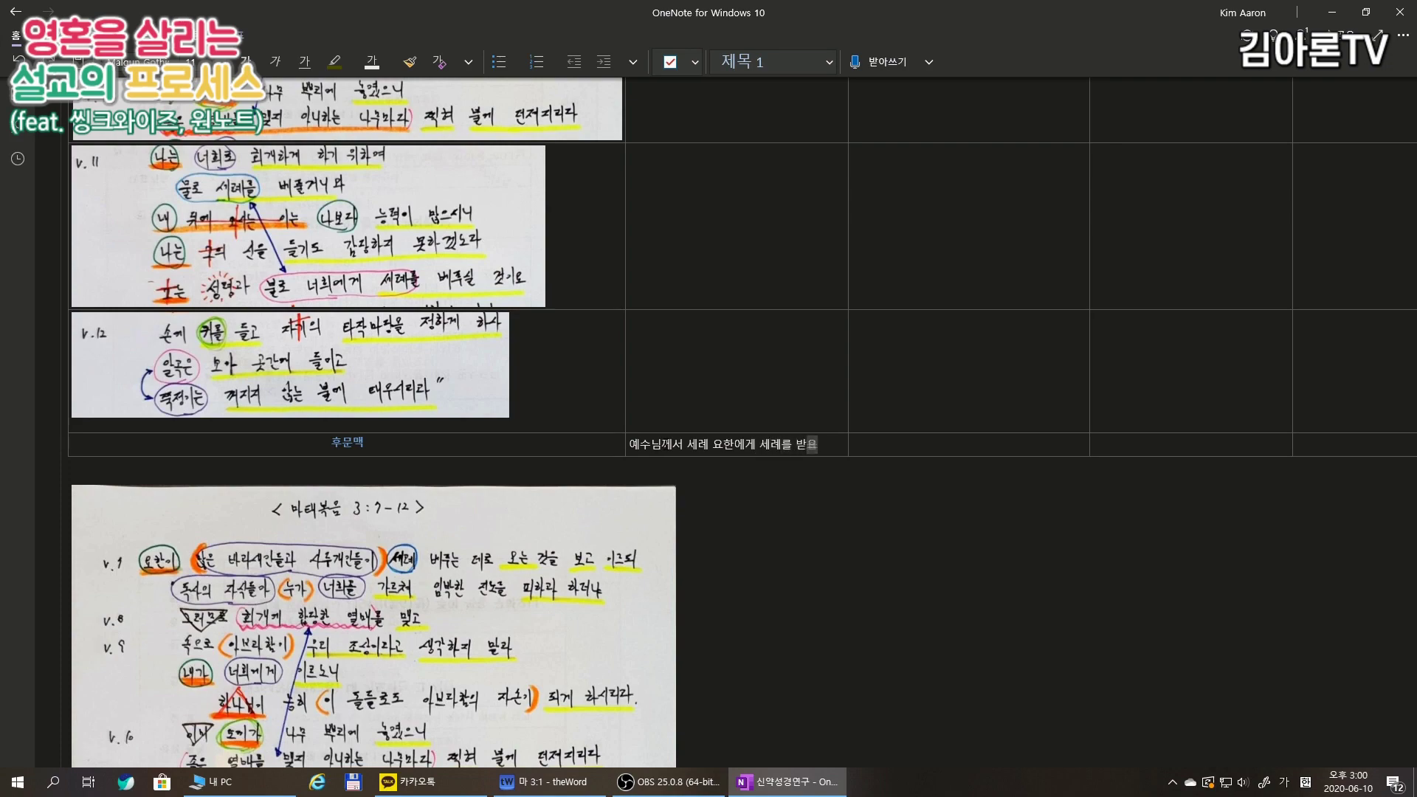
# Enter the first numbered verse 7 observation in the 관찰 column: "요한이 많은 바리새인들과 사두개인들을 보며 말함".
pyautogui.scroll(5, 711, 426)
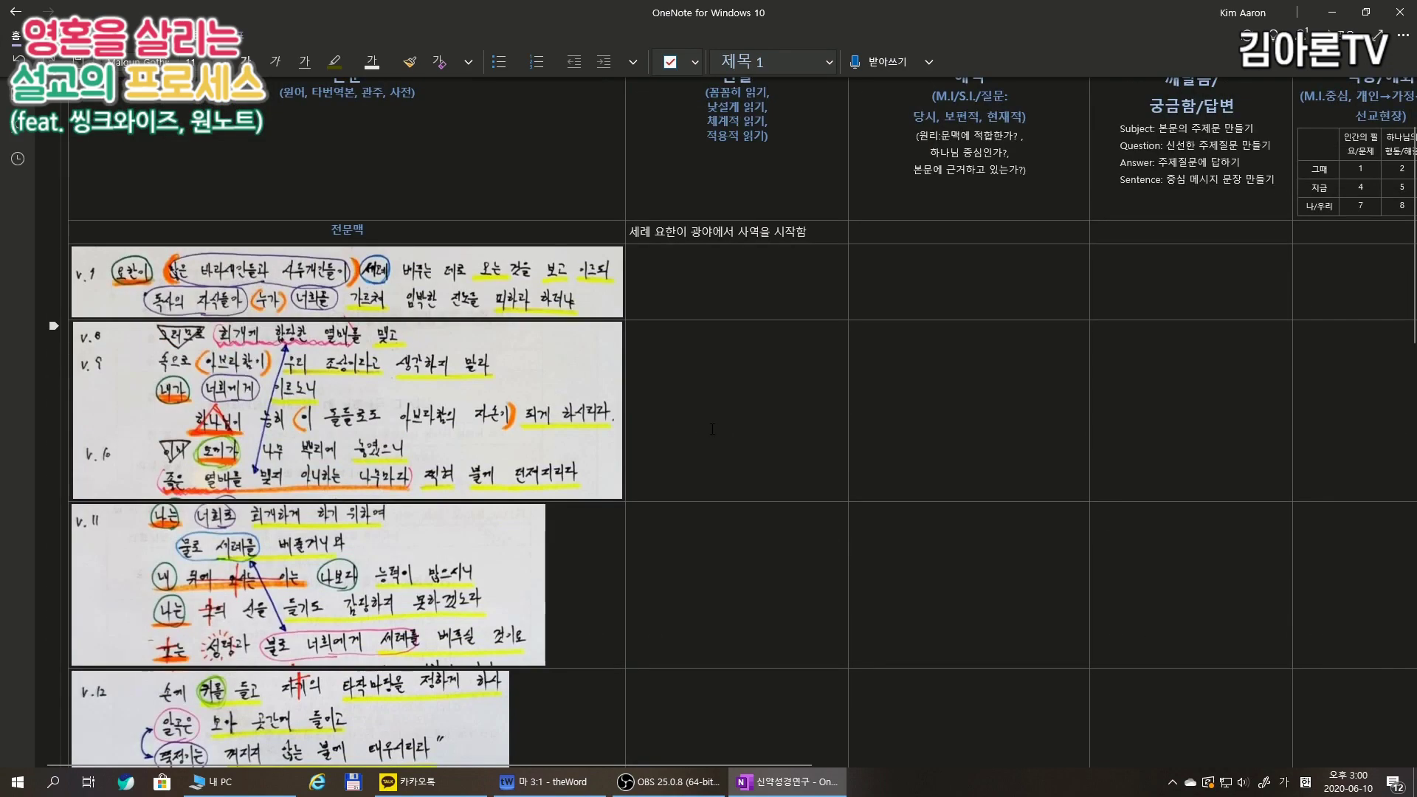
pyautogui.click(710, 421)
pyautogui.write('요')
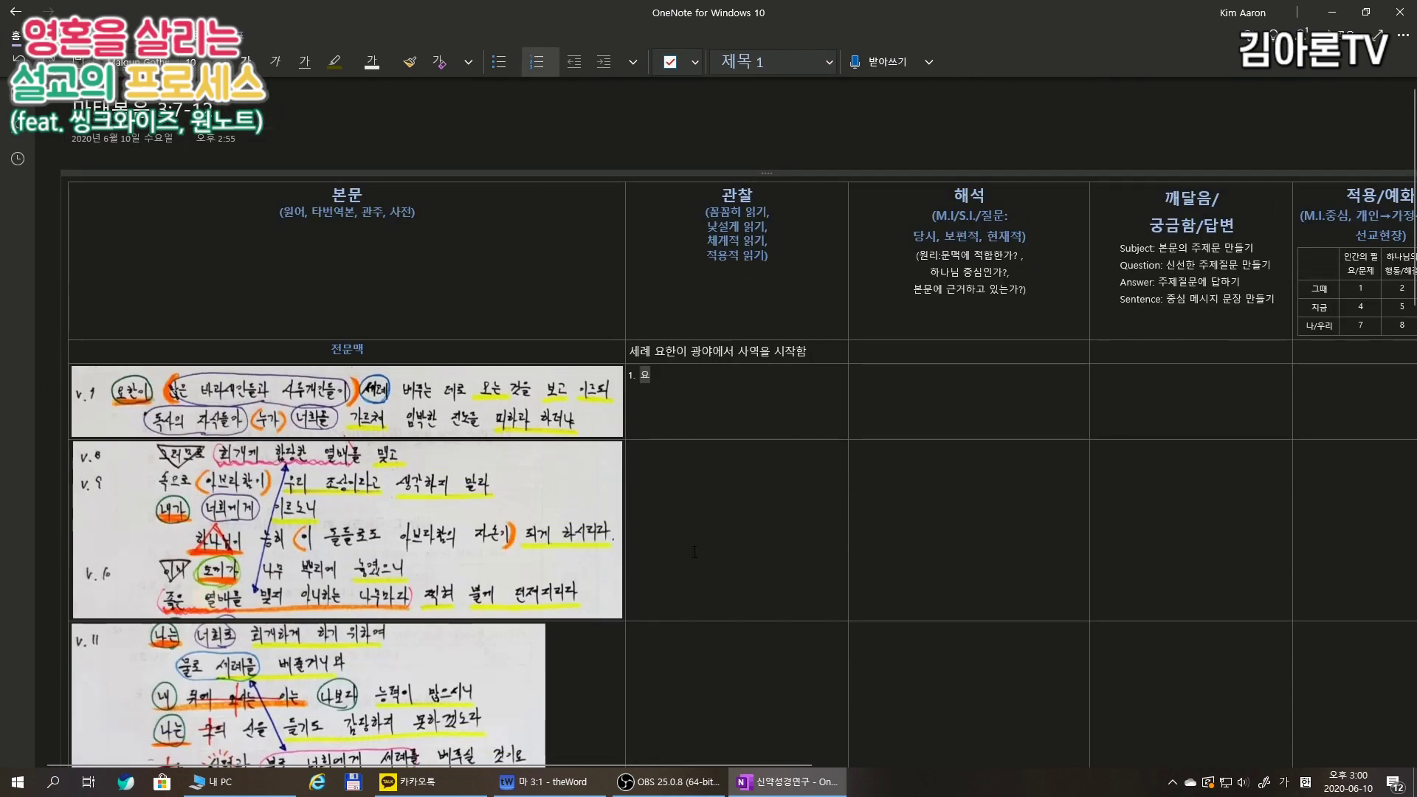
pyautogui.write('한이 많은 바리새인들과 사두개인들을 보며 말함')
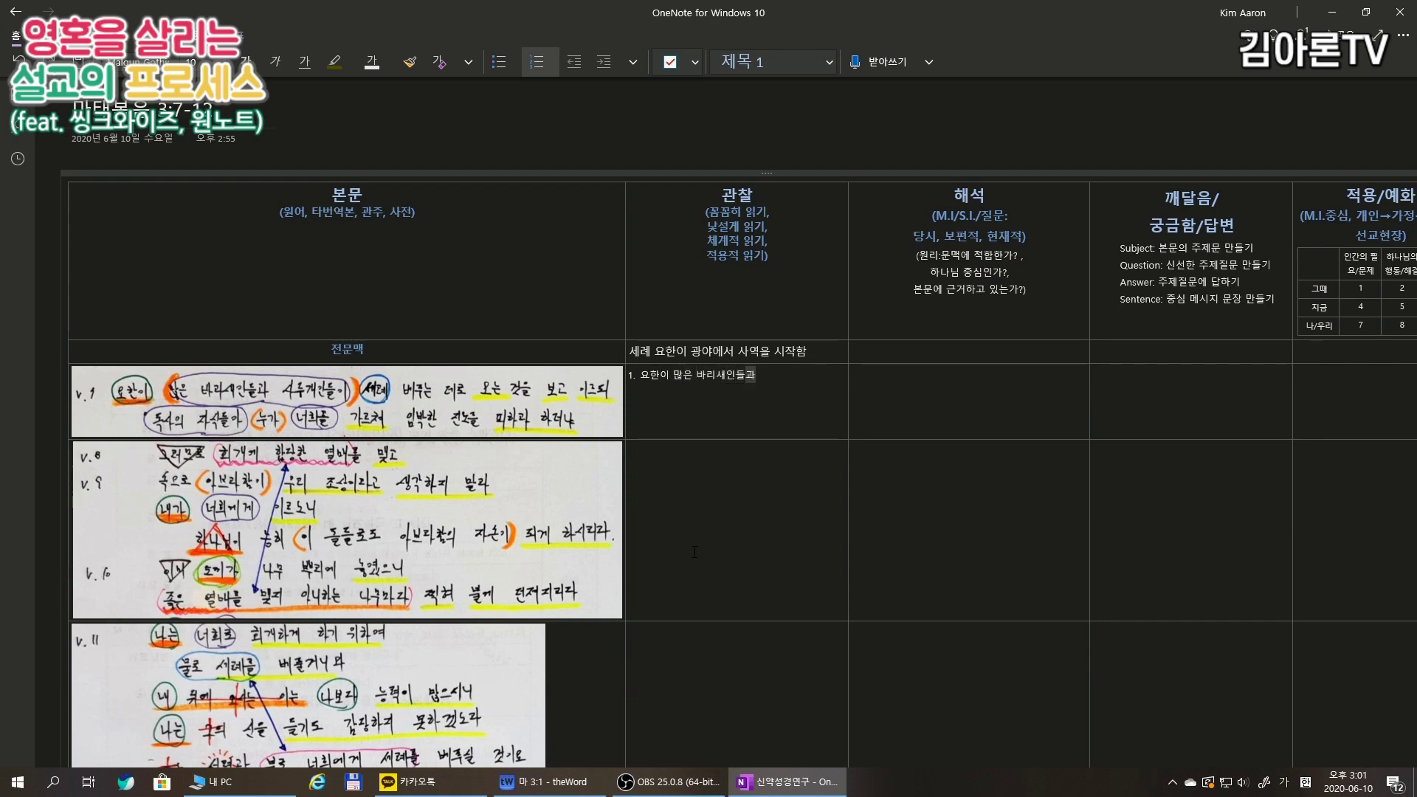
# Add the second numbered verse 7 observation: "독사의 자식들아! 누가 닥쳐올 진노를 피하라고 너희에게 알려주었느냐?".
pyautogui.press('Return')
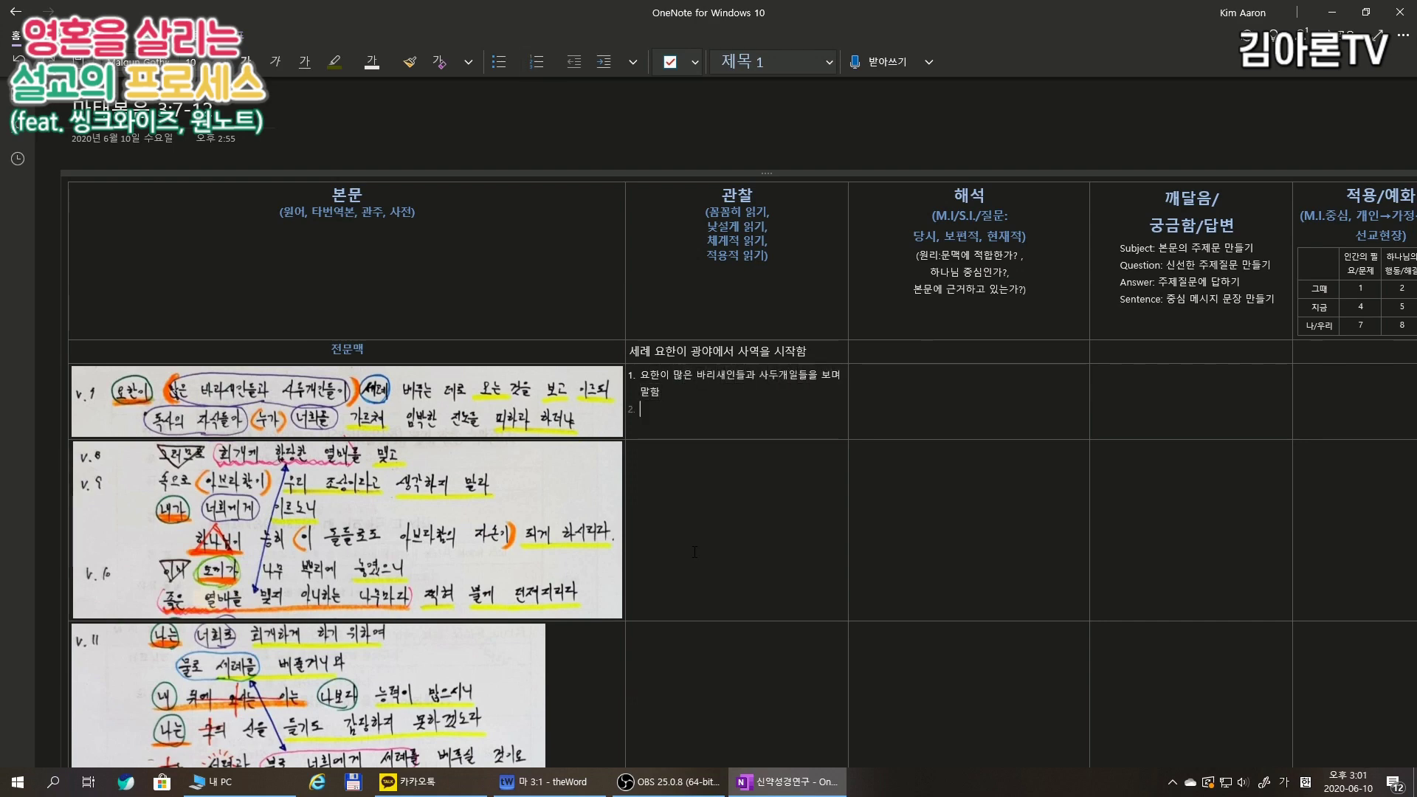
pyautogui.write('독사의 자식들아')
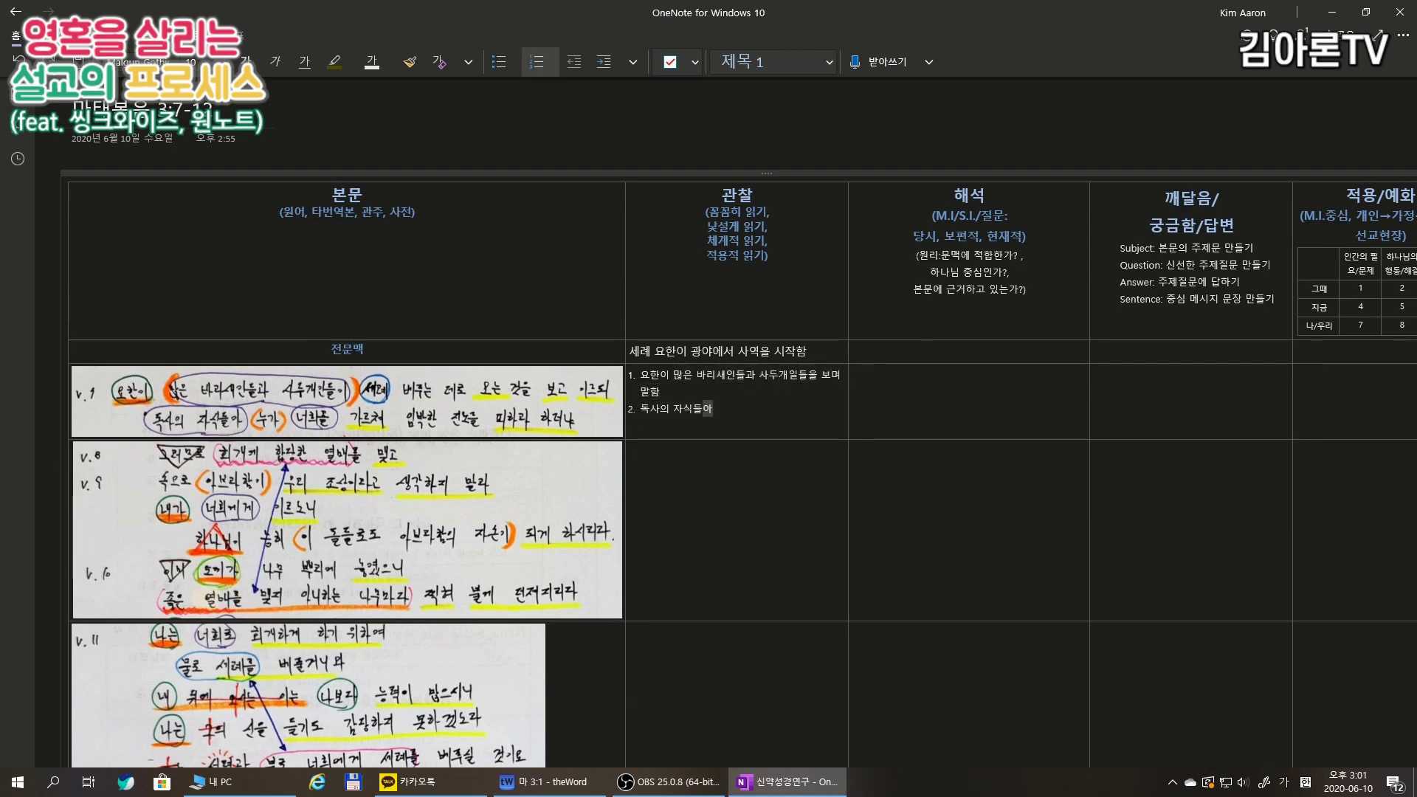
pyautogui.write('!')
pyautogui.click(0, 450)
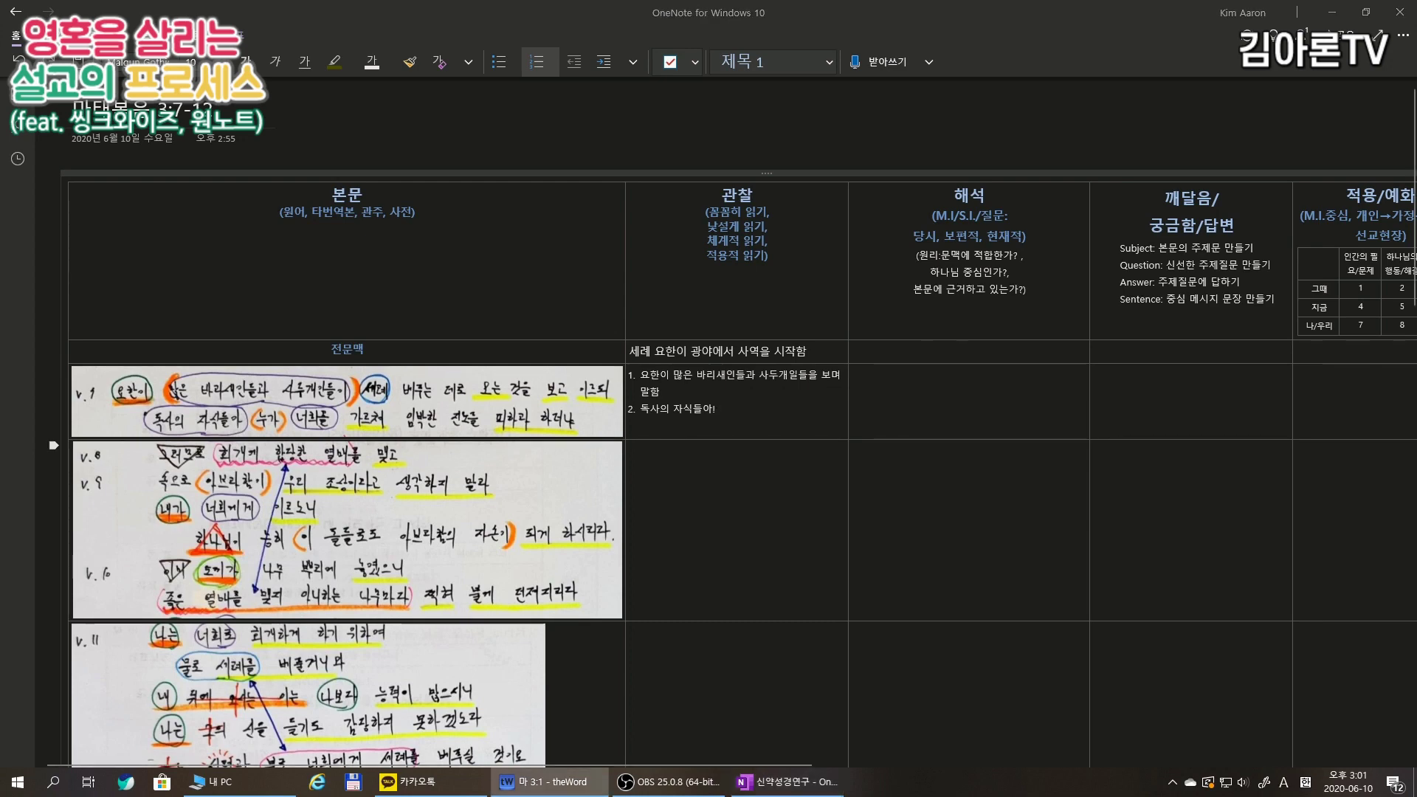
pyautogui.click(760, 404)
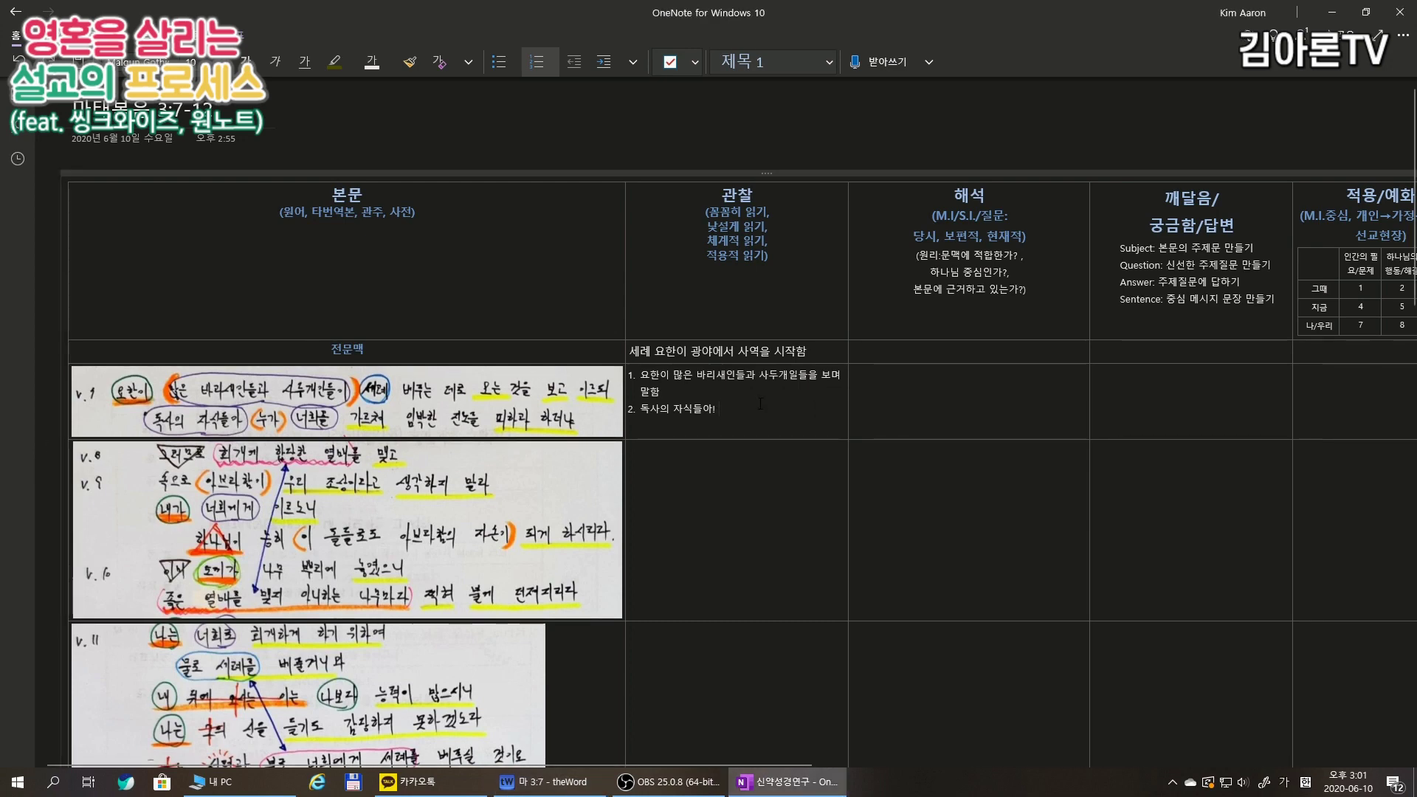
pyautogui.write('누가 닥쳐올 진노를 피하라고 너희에게 알려주었느냐')
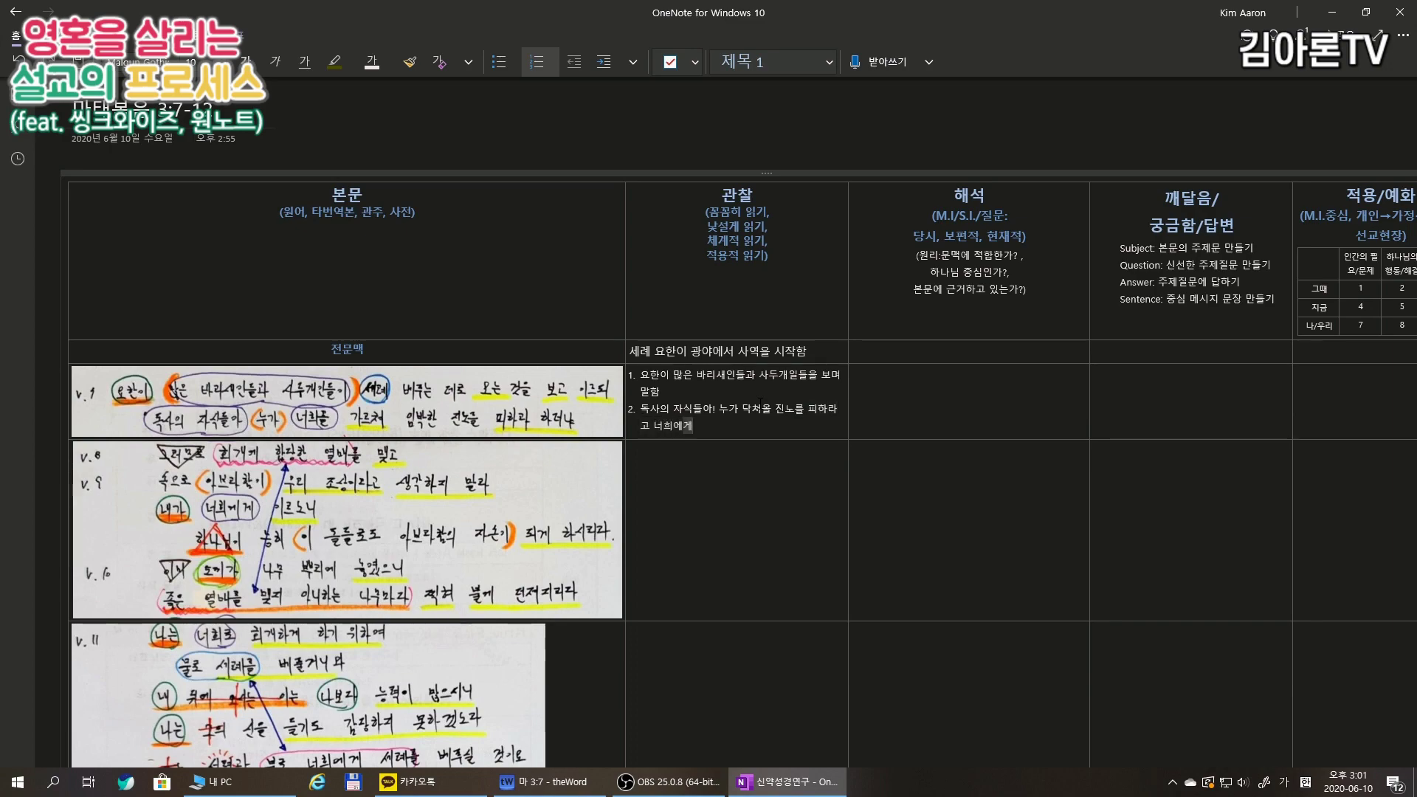
pyautogui.write('?')
# Change the bulleted last line of the verse 8-10 observations into numbered sub-item 4).
pyautogui.click(688, 465)
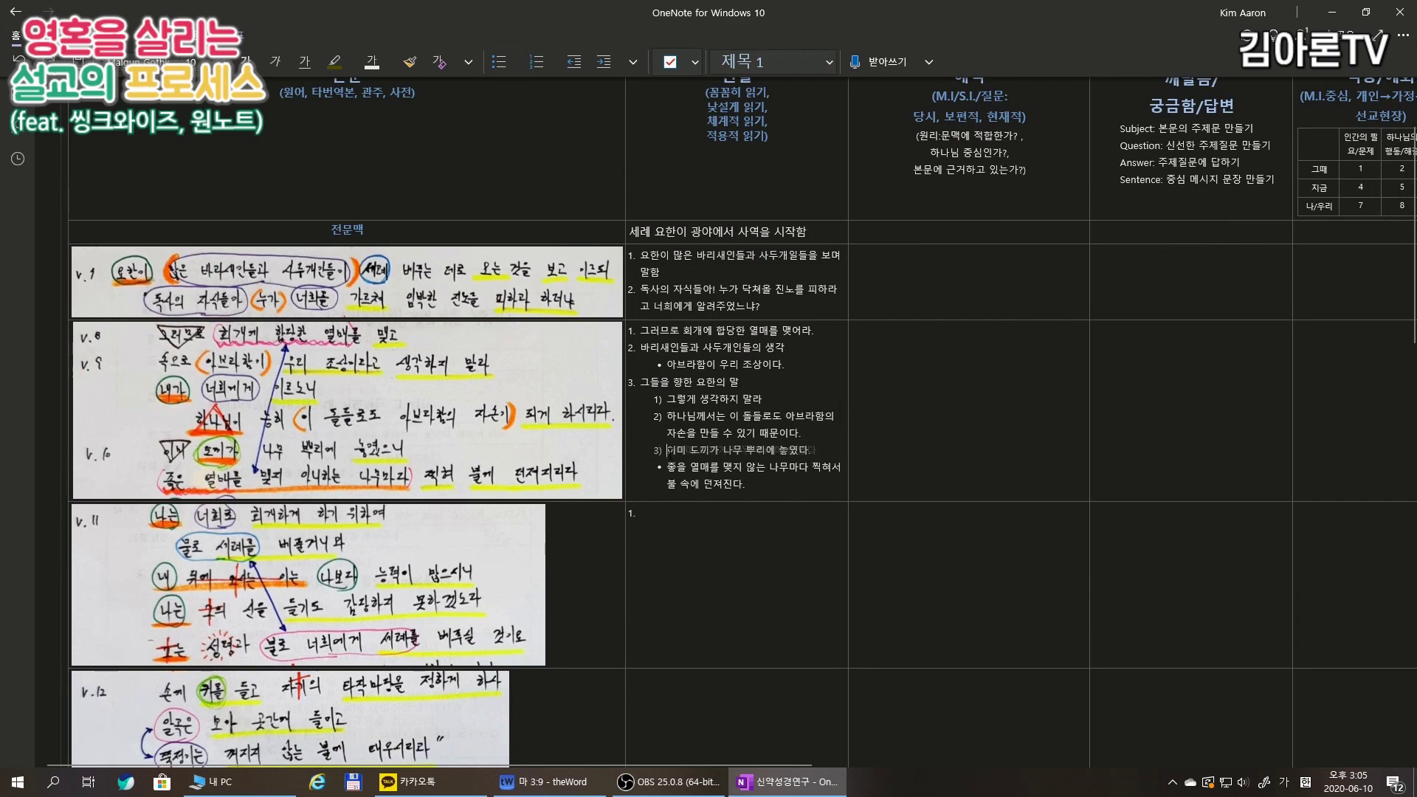
pyautogui.click(669, 468)
pyautogui.write('4)')
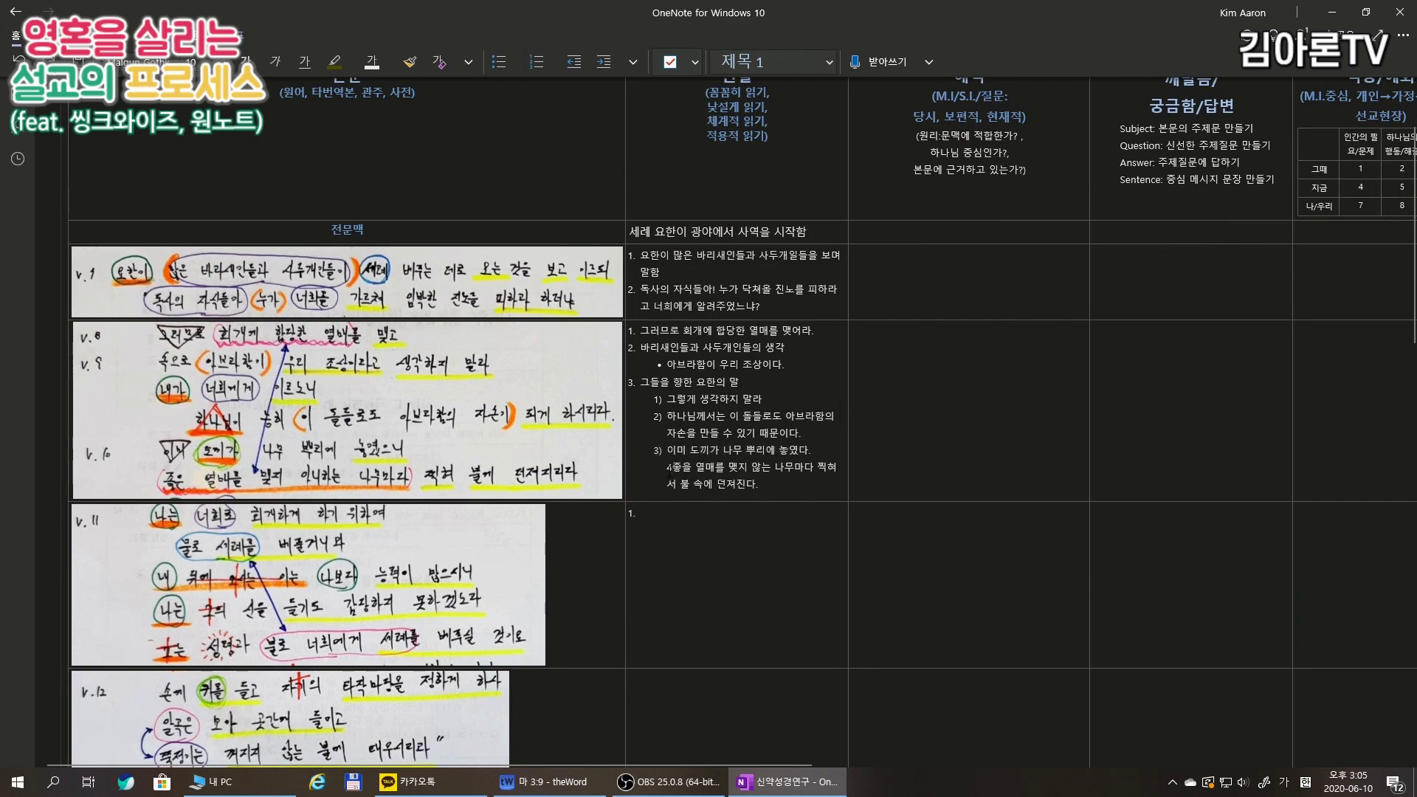
# Enter verse 11 observations 5) "나는 너희에게 회개를 위해 물로 세례를 준다." and 6) "하지만 내 뒤에 오시는 분은 나보다 능력이 더 크시다.".
pyautogui.click(651, 512)
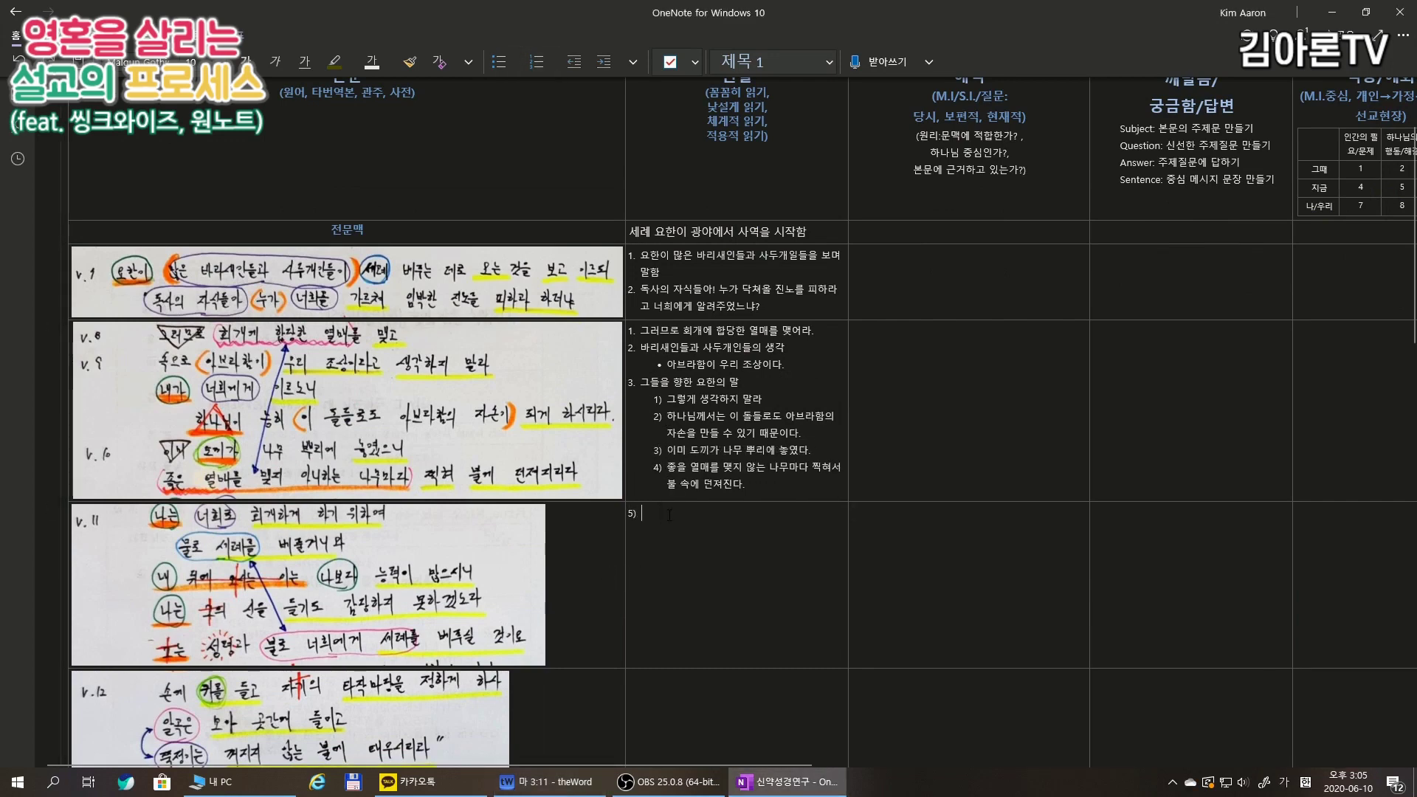
pyautogui.write('나는 너희에게 회개를 위해 물로 세례를 준다.')
pyautogui.press('Return')
pyautogui.write('하지만 내 뒤')
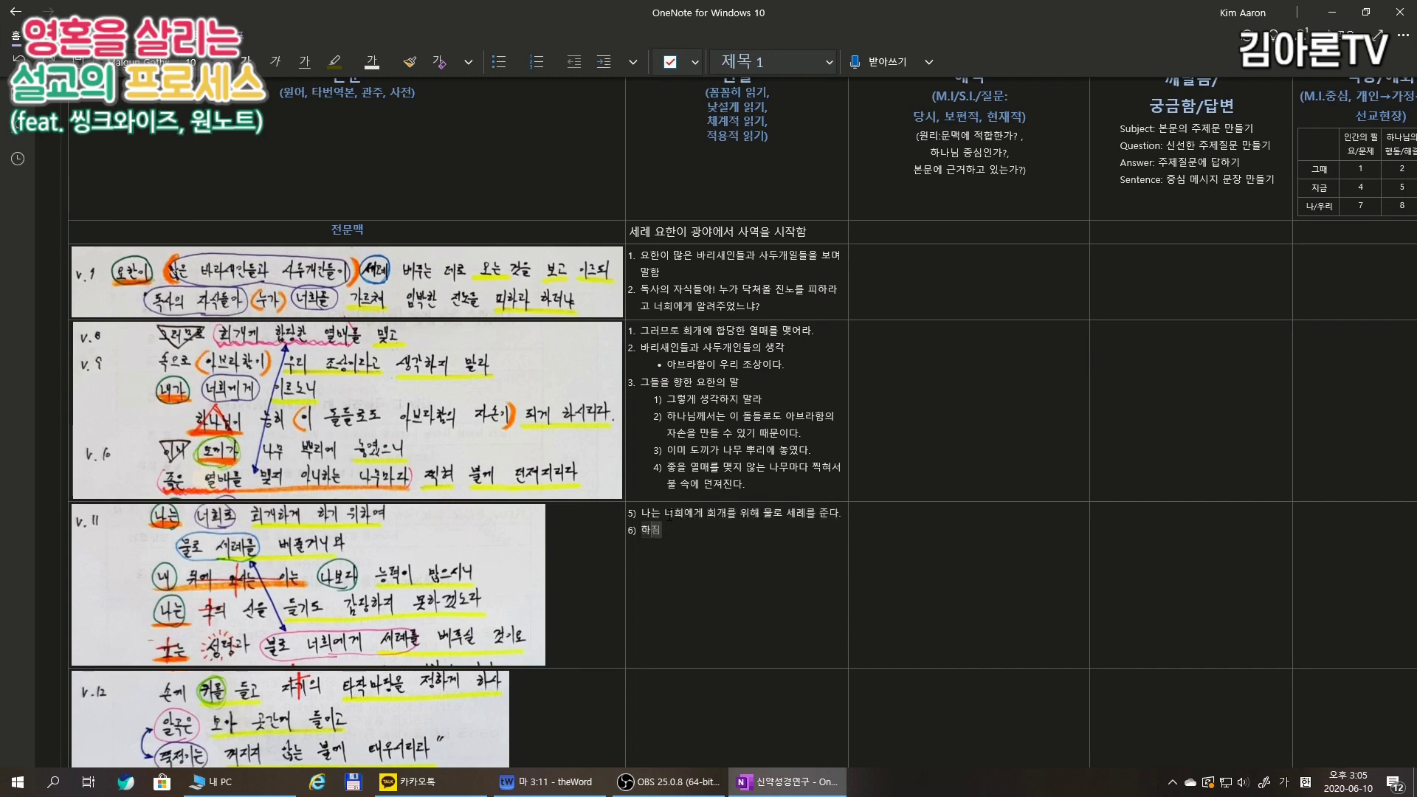
pyautogui.write('에 오시는 분은 나보다 능력이 더 크시다.')
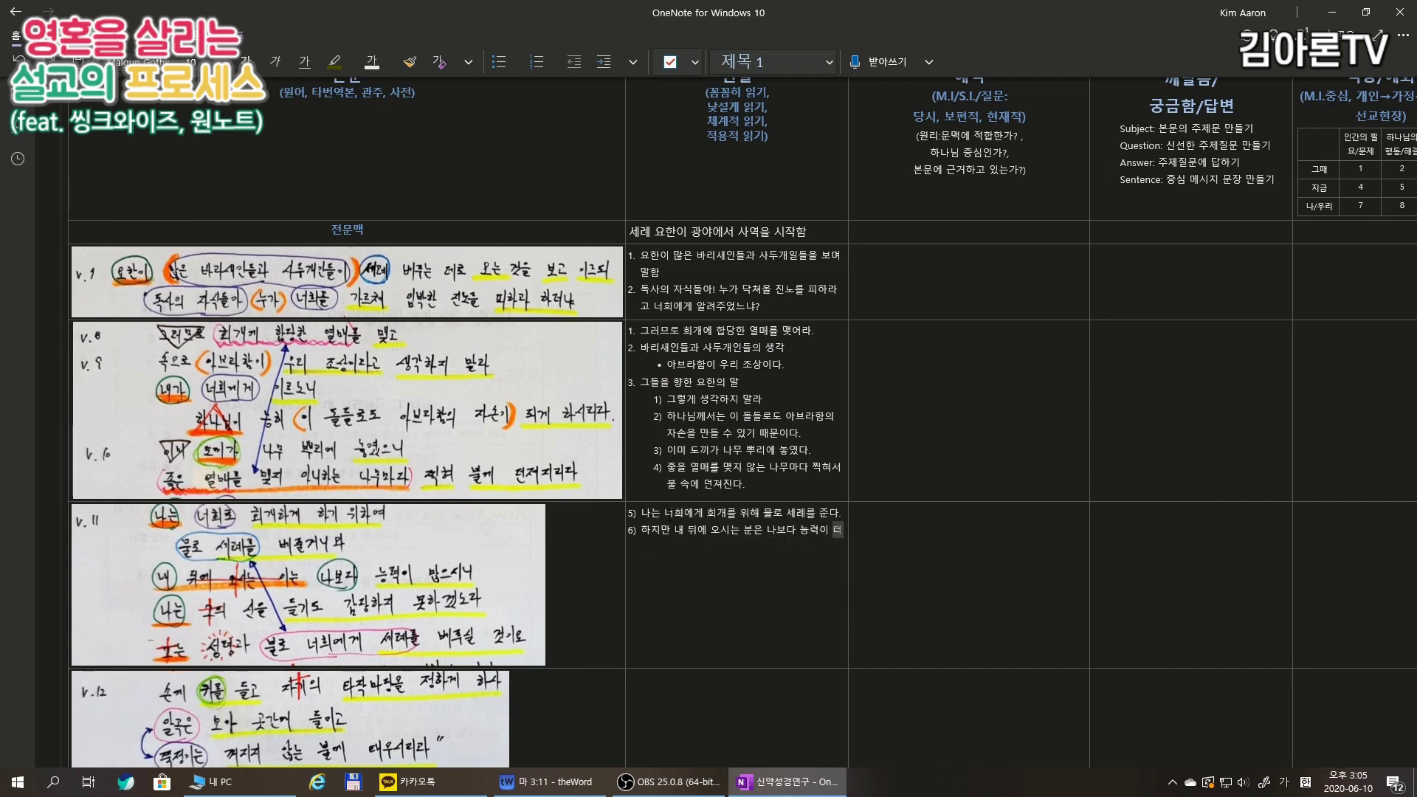
pyautogui.press('Return')
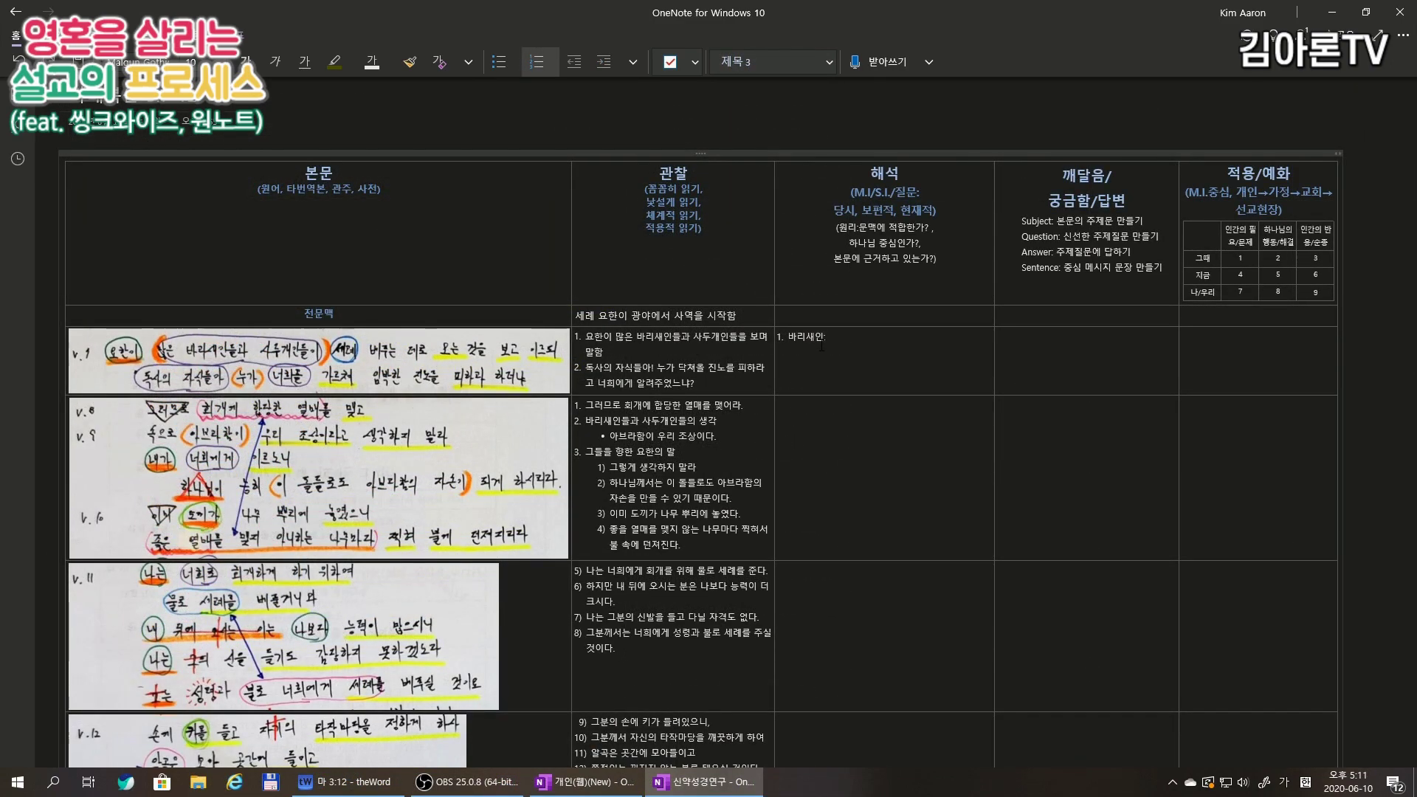
# Describe 바리새인 in the verse 7 해석 cell: "유대사회의 전통적인 종교 단체의 회원들, 율법과 전통 준수에 엄격, 육체의 부활과 천사의 존재를 믿음, but 예수님께서 이들의 외식을 보시고, 통렬히 비난".
pyautogui.write('유대사회의 전통적인 종교 단체의 횡')
pyautogui.write('원들, 율법과 전')
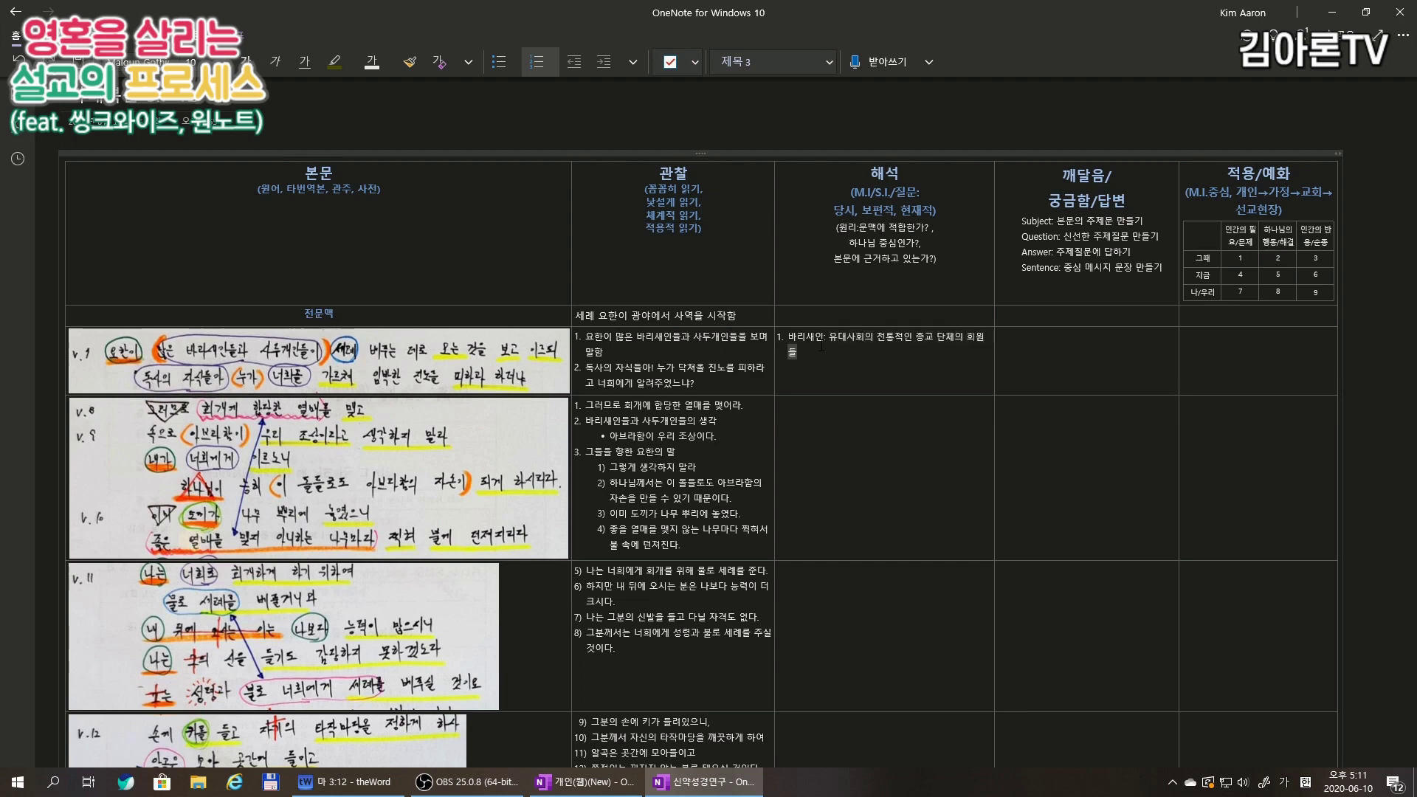
pyautogui.write('통 준수에 엄격, 육체의 부활과 천사의 존재를 믿음, but에수님께서 이들의 외식을 보시고, 통렬히 비난')
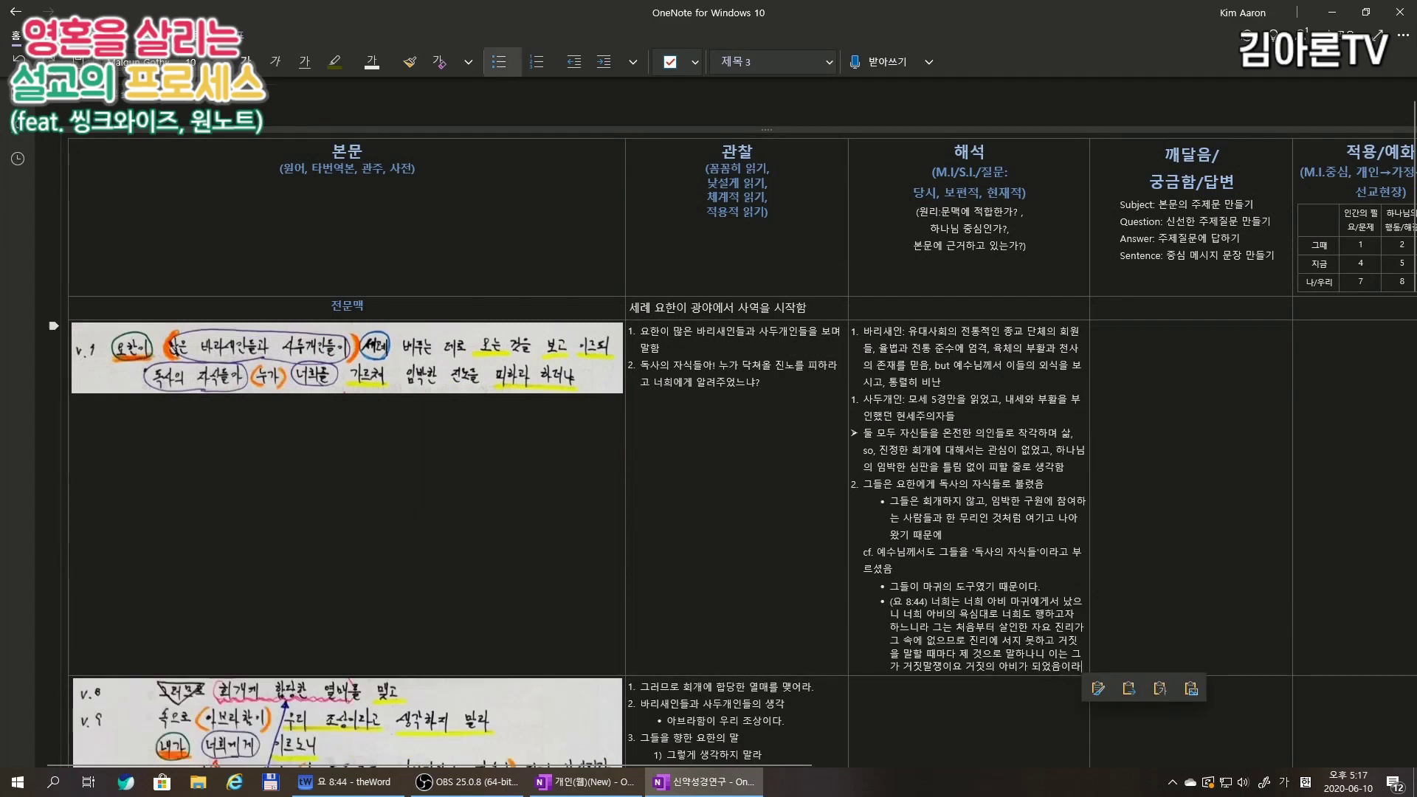
# Highlight the quoted 요 8:44 passage in the verse 7 해석 cell in yellow.
pyautogui.hotkey('ctrl', 'a')
pyautogui.hotkey('ctrl', 'alt', 'h')
pyautogui.scroll(-2, 912, 591)
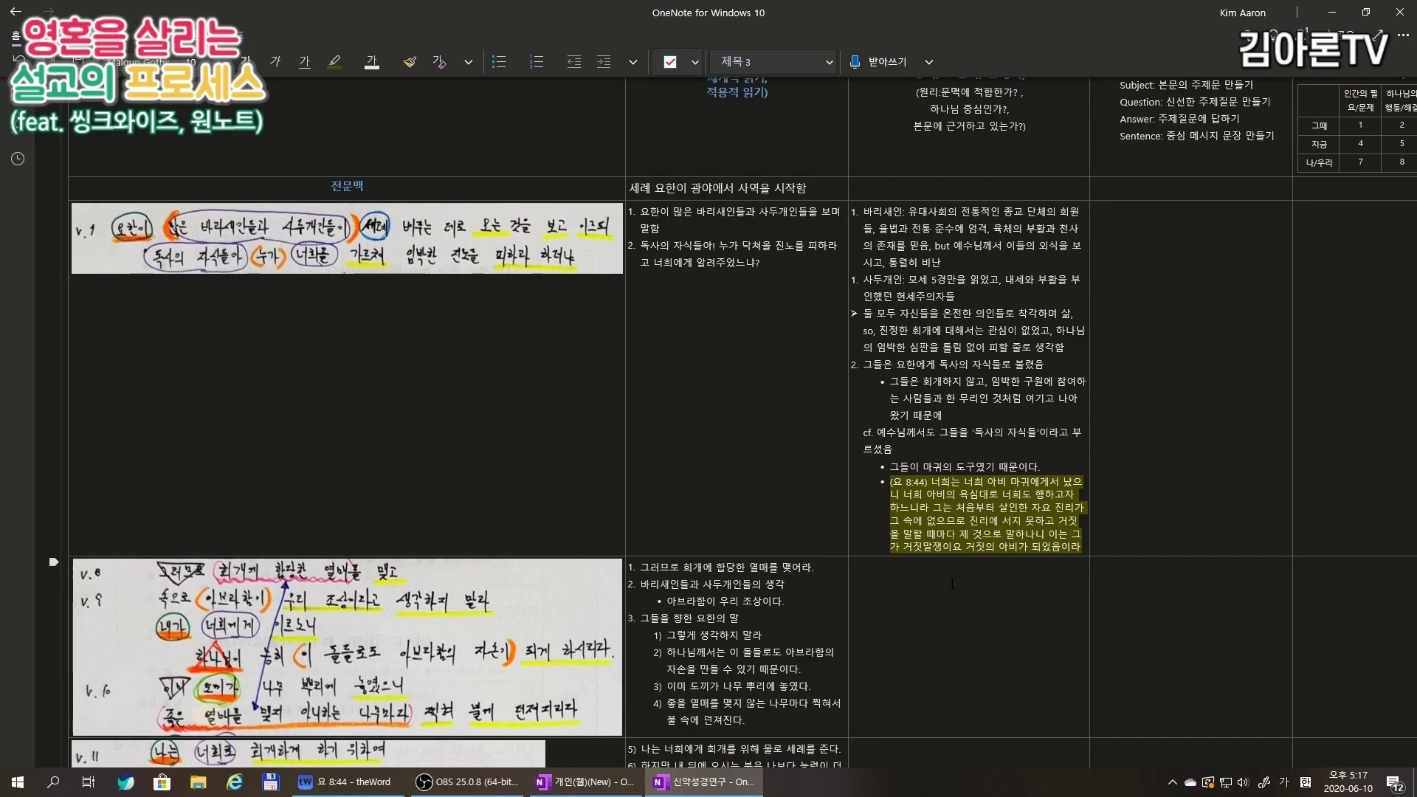
pyautogui.scroll(-2, 952, 583)
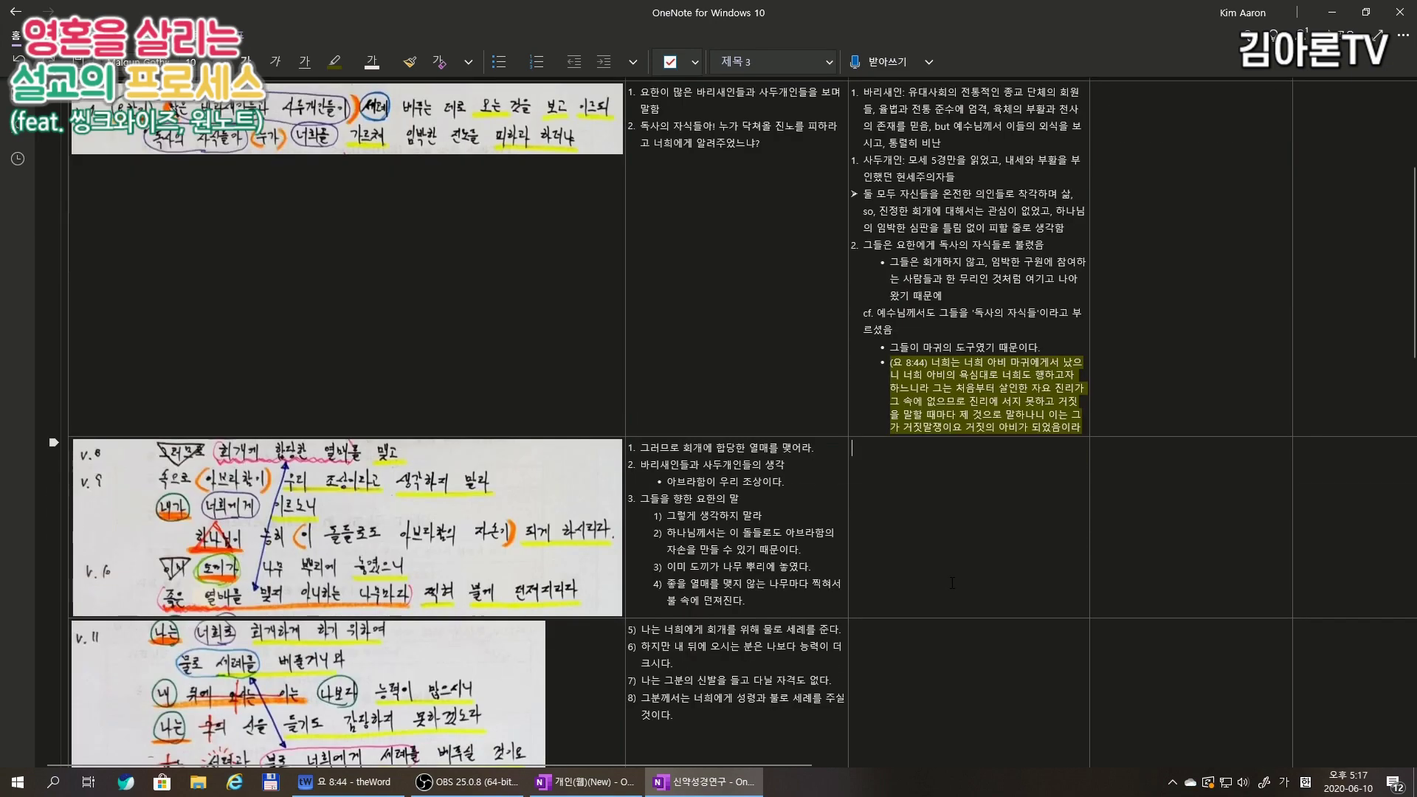
pyautogui.scroll(2, 952, 583)
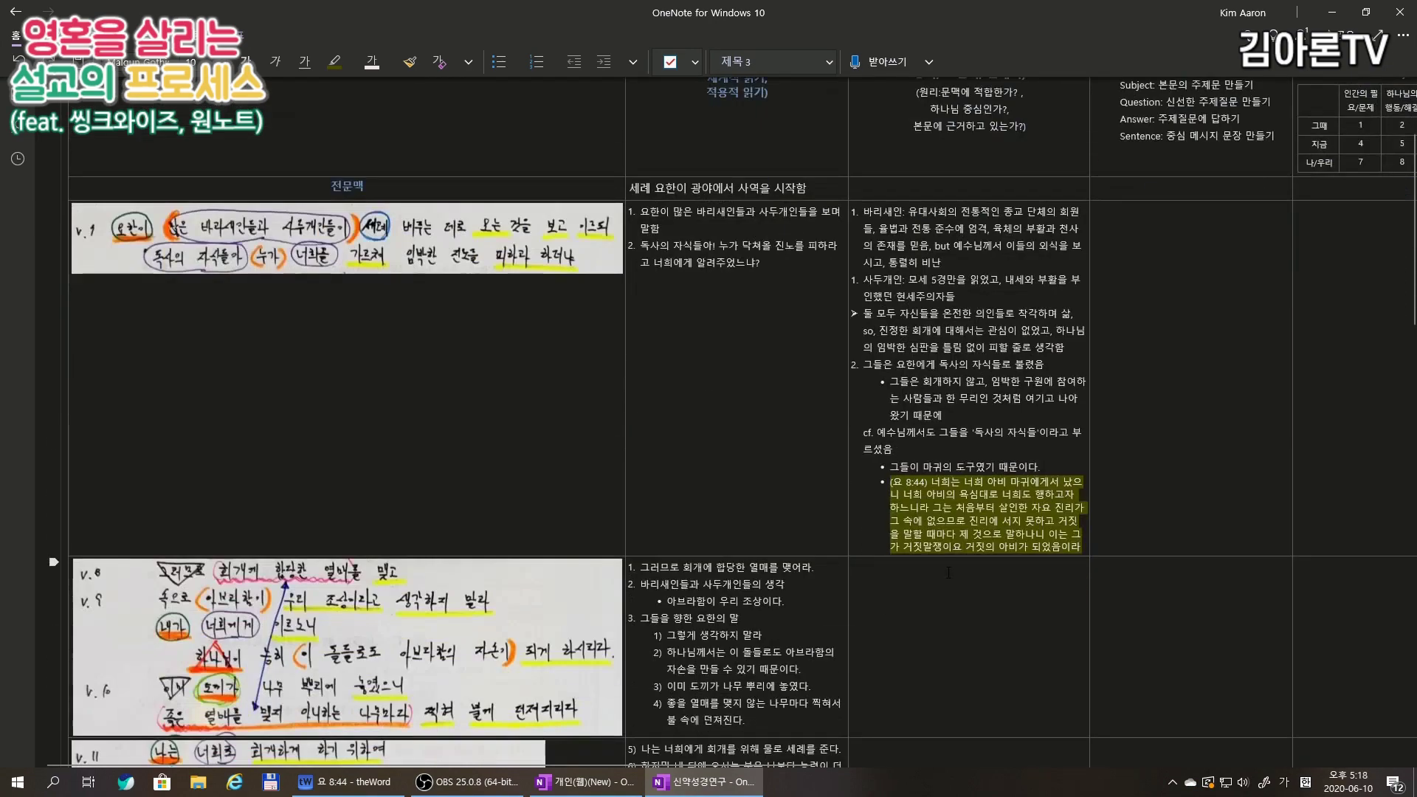
pyautogui.scroll(-4, 948, 573)
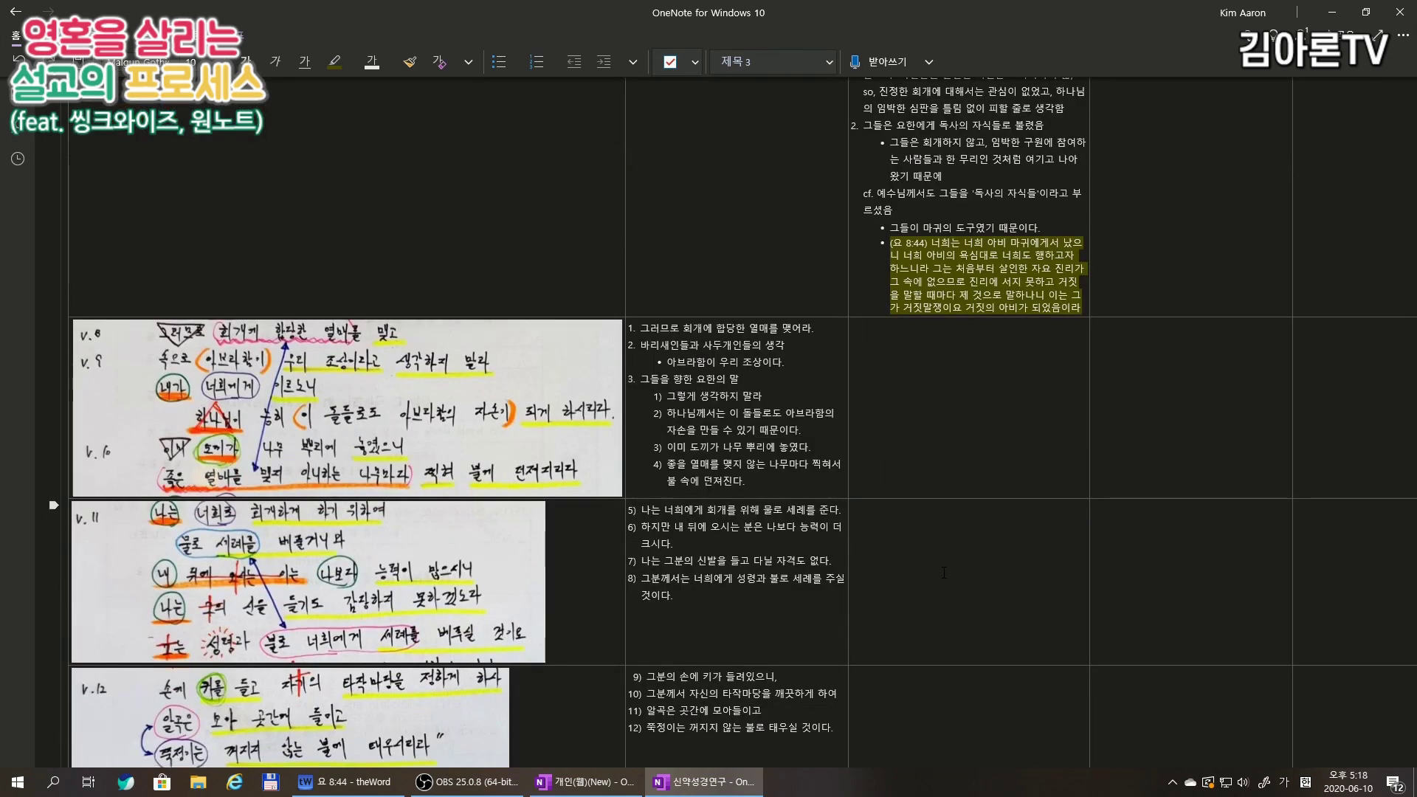
# Head the verse 8-10 해석 cell "1. 세례 요한이 그들에게 요구하는 것" and add the bullet "=v.10의 좋은 열매를 맺으라" under sub-item 1).
pyautogui.write('1. 세례 요한이 그들에게 요구하는 것')
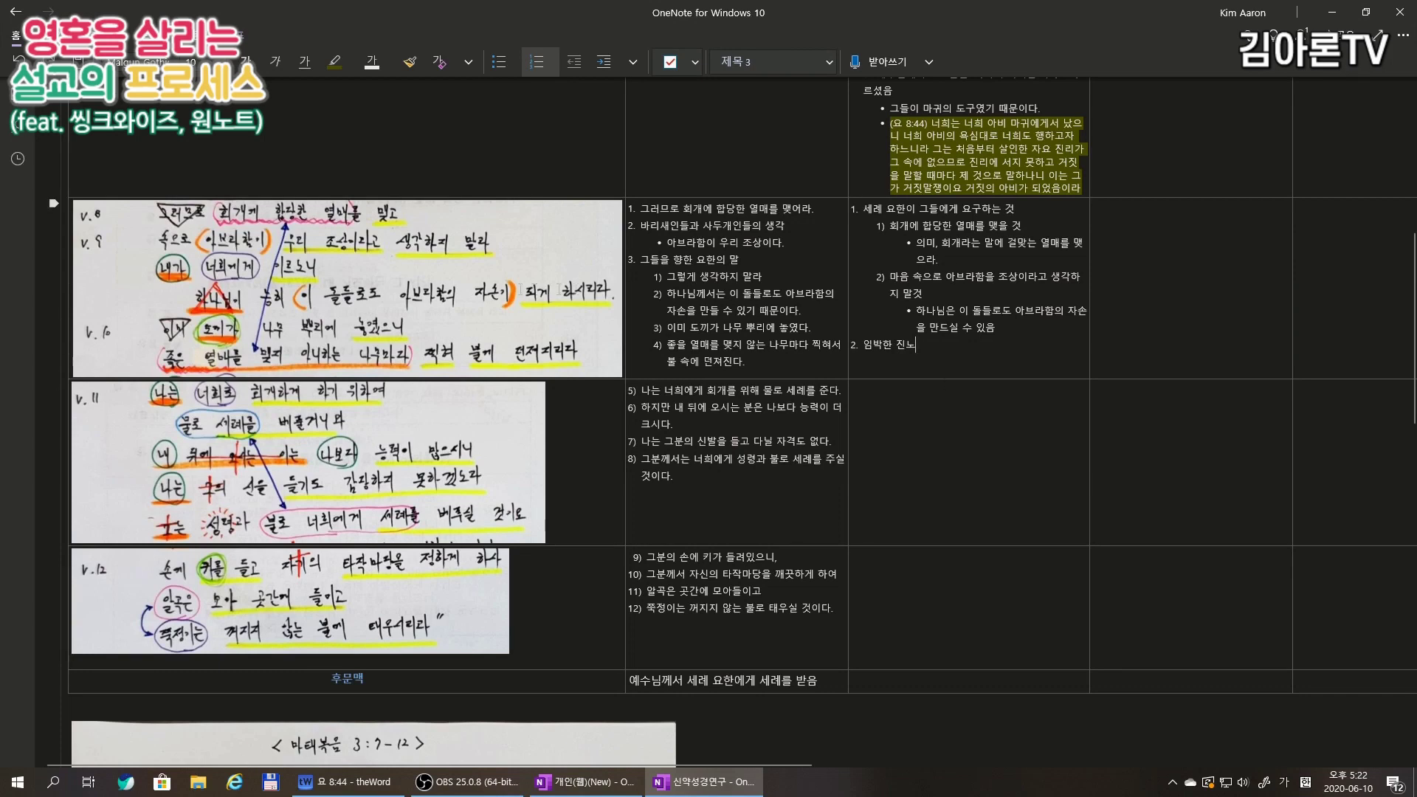
pyautogui.click(972, 260)
pyautogui.press('Return')
pyautogui.write('=v.10의 좋은 열매를 맺으라')
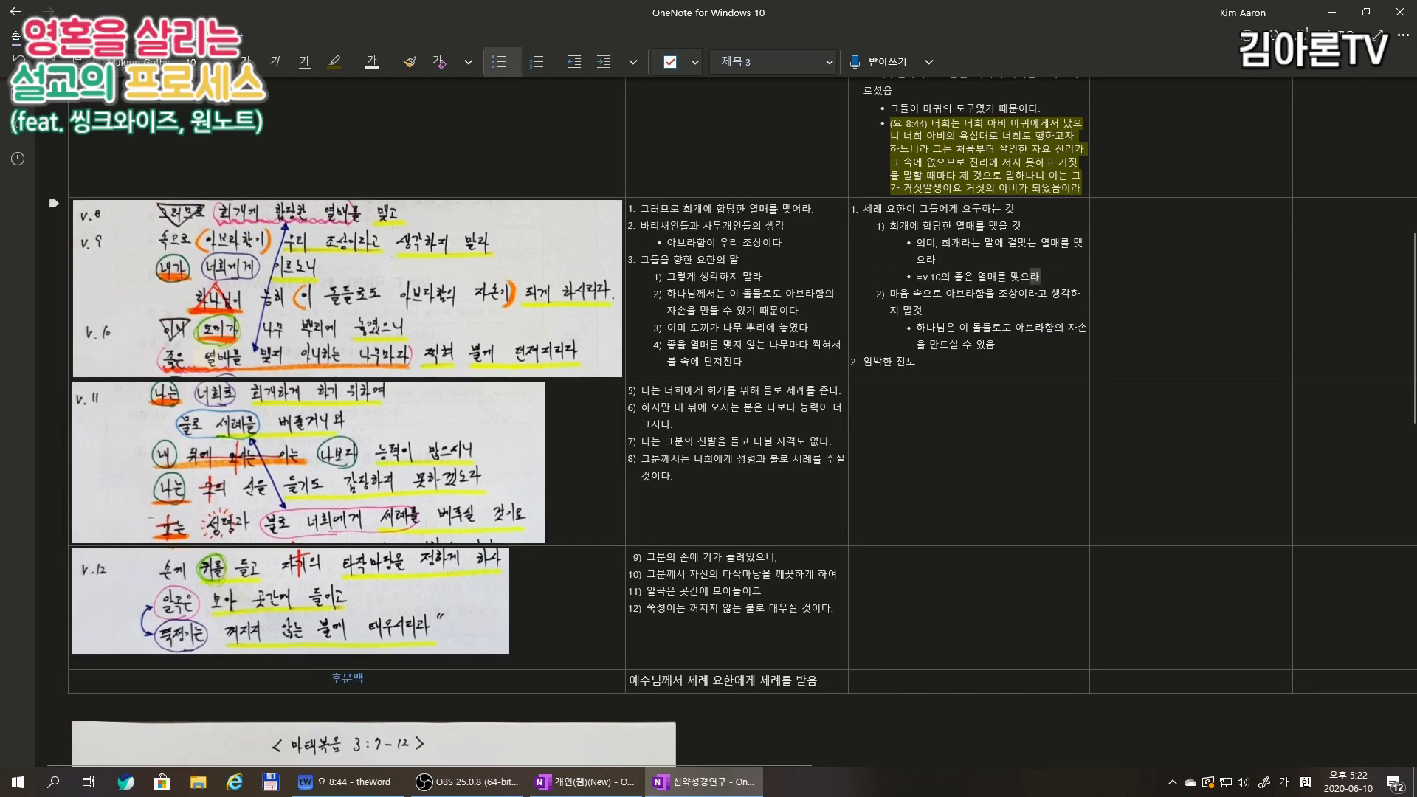
pyautogui.press('Return')
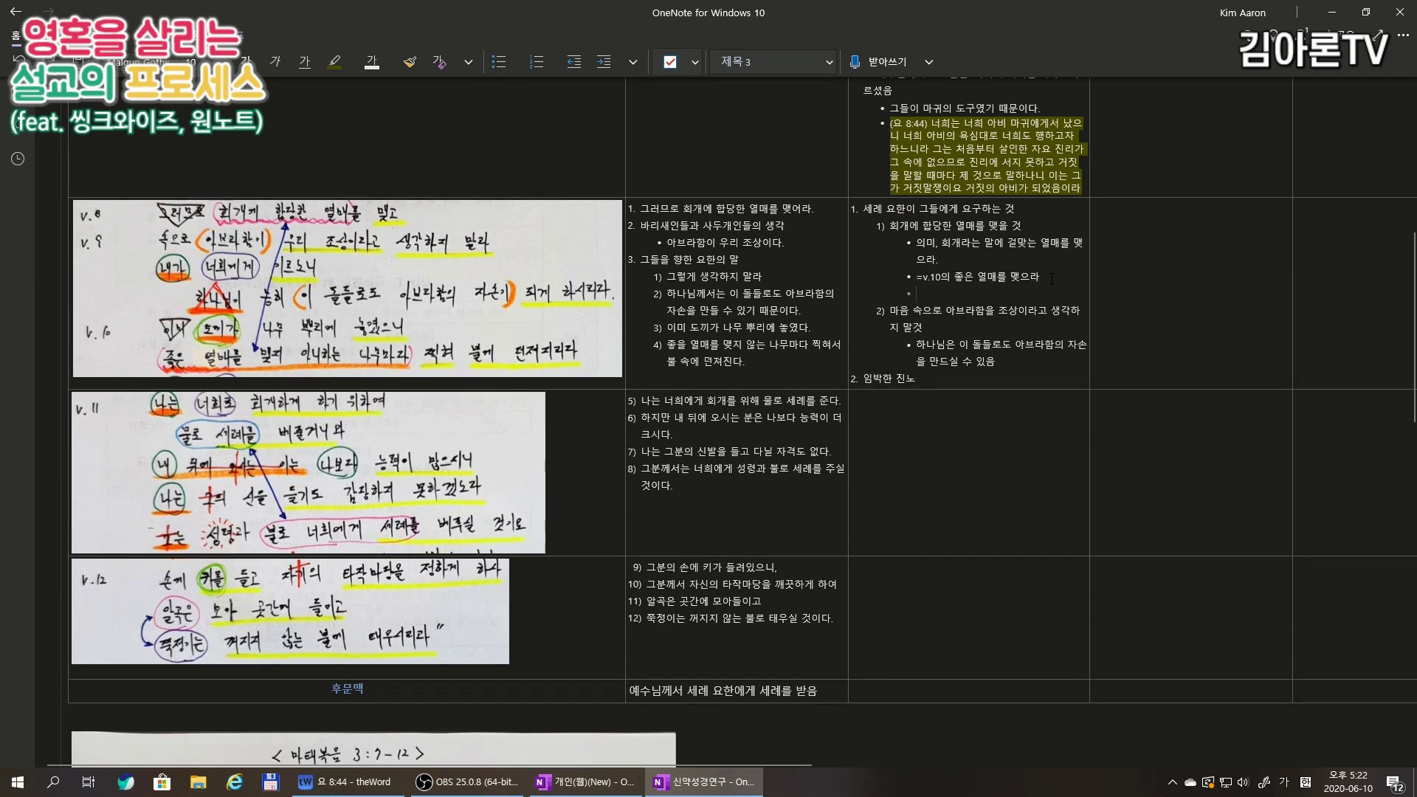
# Add bullets "예수님이 우리의 마음속에 들어오시는 길을 예비하라" and "우리 마음의 악함을 회개하여 예수님이 들어오시도록 길을 평탄하게 만들라." under sub-item 1).
pyautogui.write('예수님이 우리')
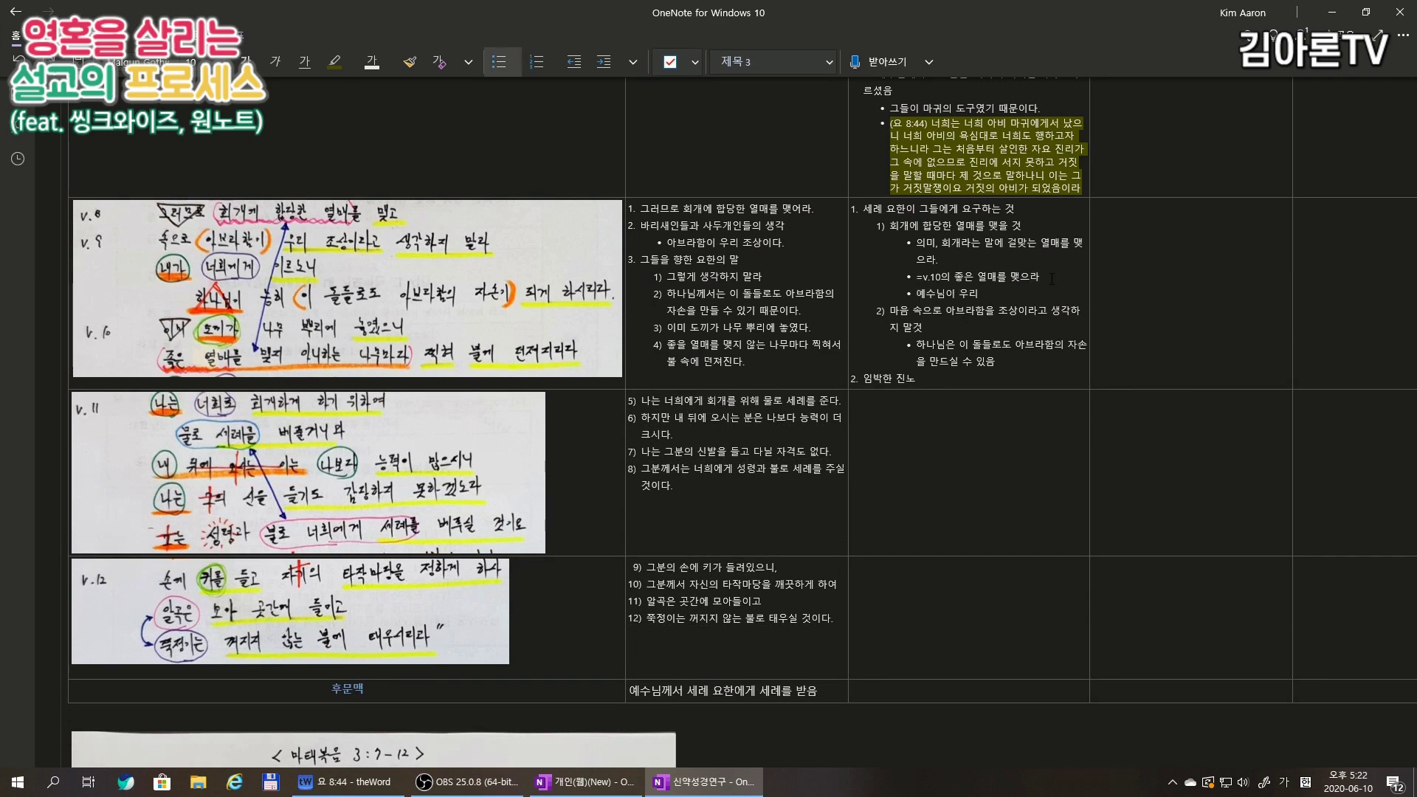
pyautogui.write('의 마음속에 들엉')
pyautogui.write('오시는 길을 예비하라')
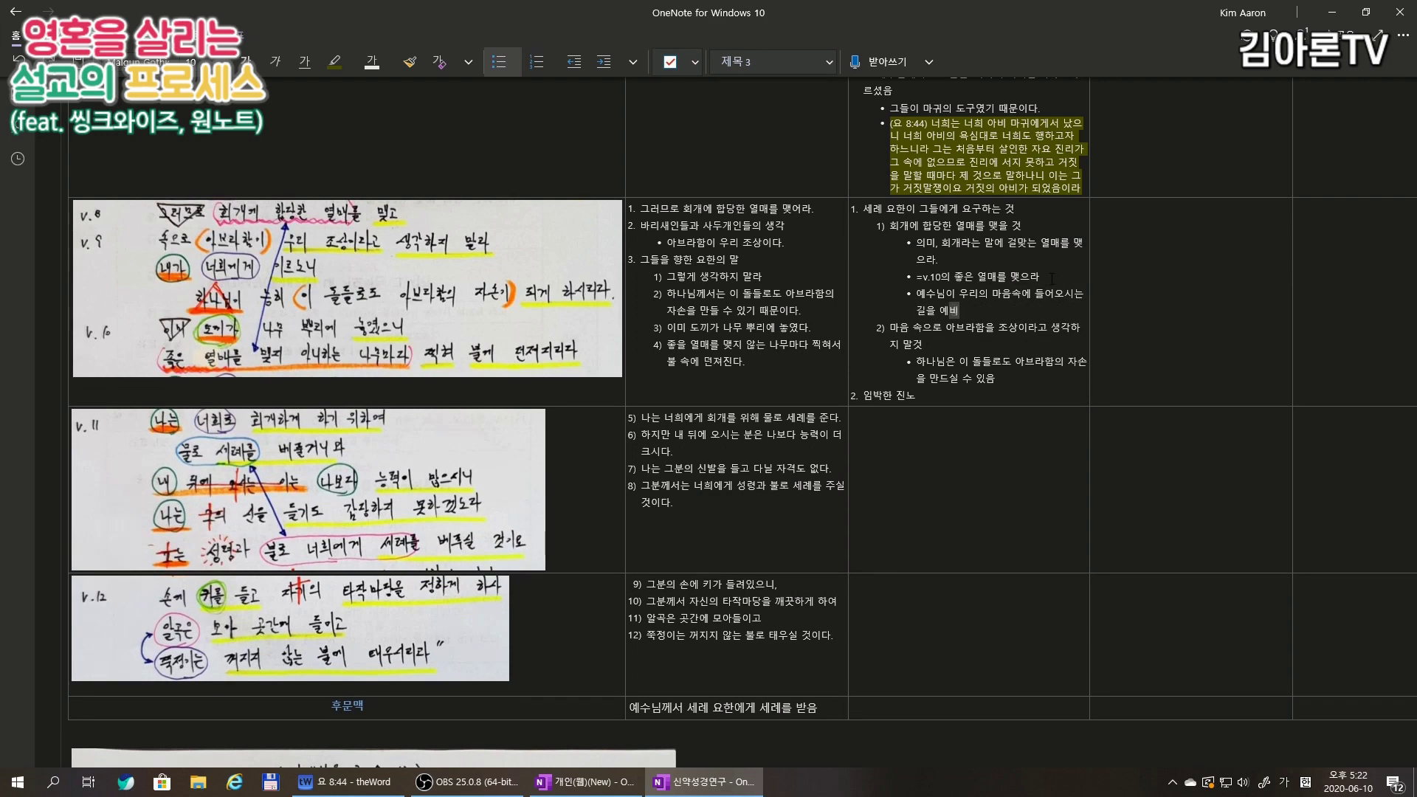
pyautogui.press('Return')
pyautogui.write('우리')
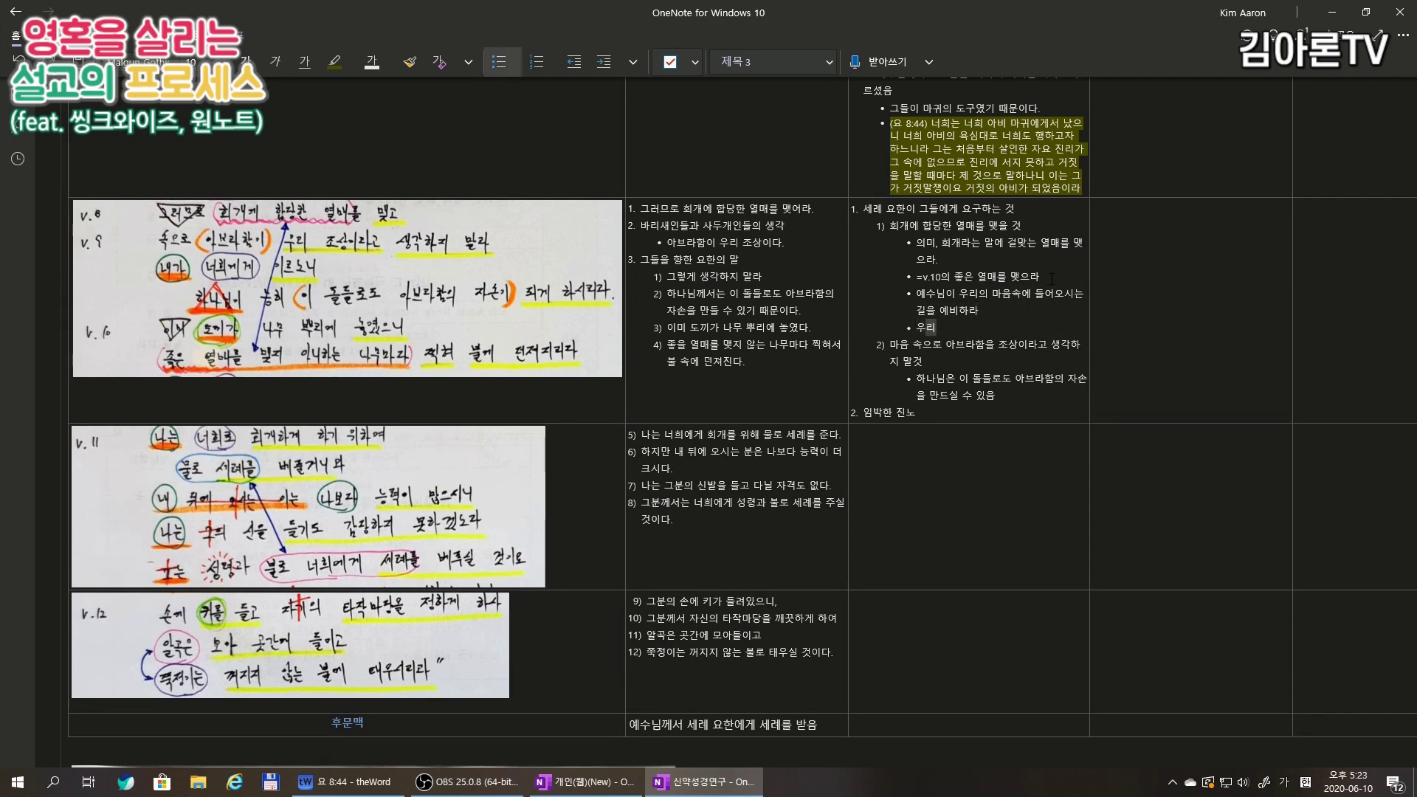
pyautogui.write(' 마음의 악함을 회개')
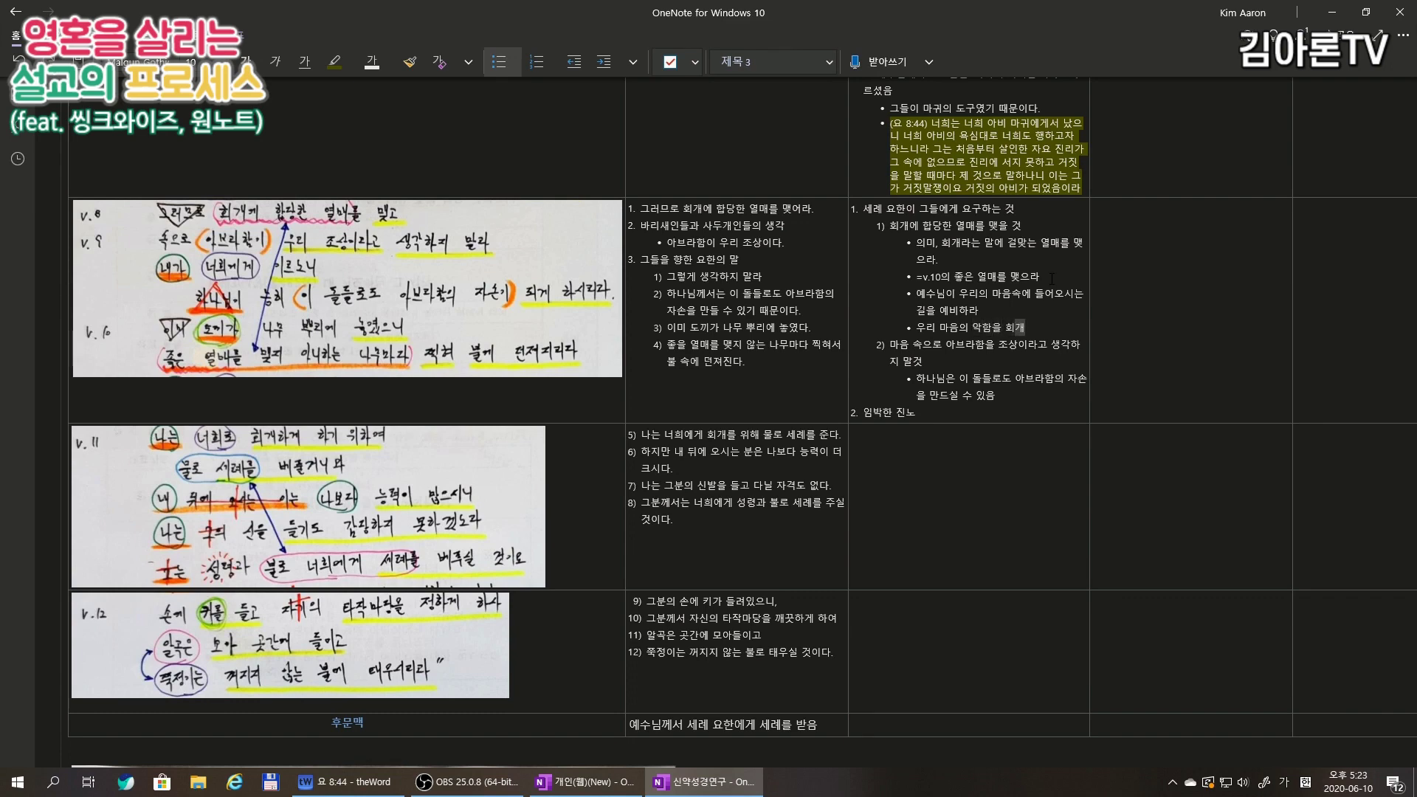
pyautogui.write('하여 예수님이 들어오시는 ㄱ')
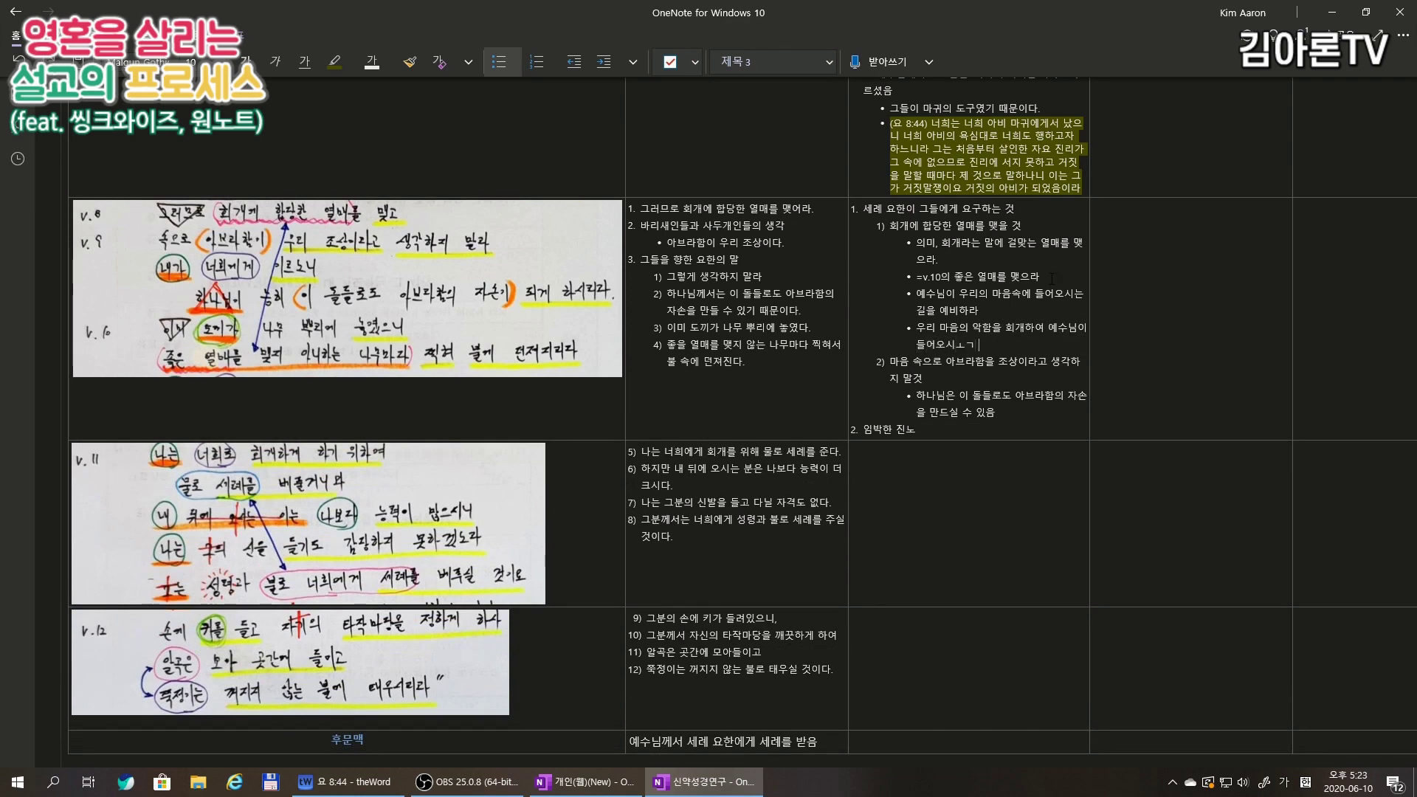
pyautogui.press('BackSpace')
pyautogui.press('BackSpace')
pyautogui.write('도록 길을 평탄하게 만들라.')
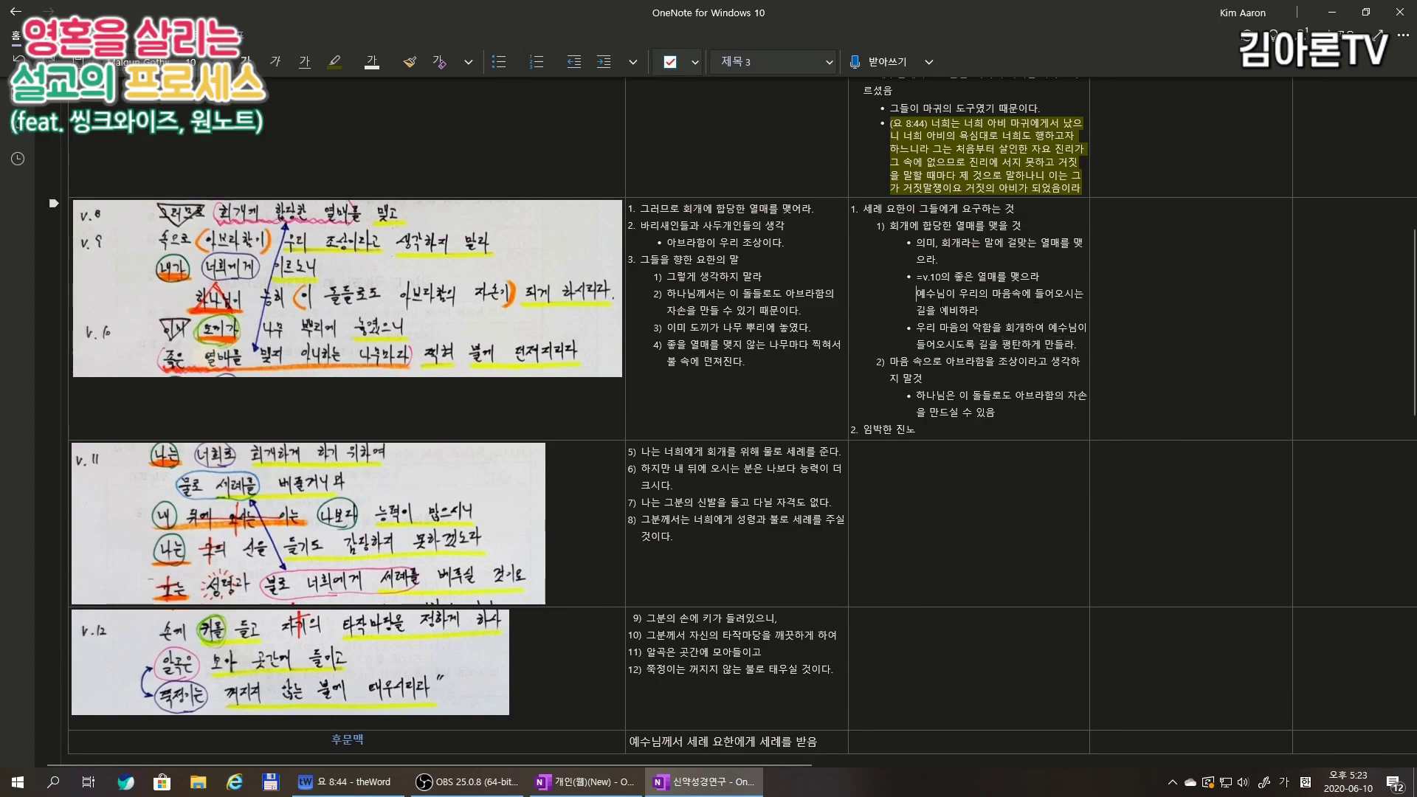
# Change the bullets of the two lines below "=v.10의 좋은 열매를 맺으라" into dashes.
pyautogui.write('-')
pyautogui.press('Down')
pyautogui.press('Down')
pyautogui.press('BackSpace')
pyautogui.write('-')
# Add the dashed line "한 두가지의 죄를 끊었다고 해서 되는 것이 아니라," after the "길을 평탄하게 만들라." line.
pyautogui.scroll(3, 1009, 428)
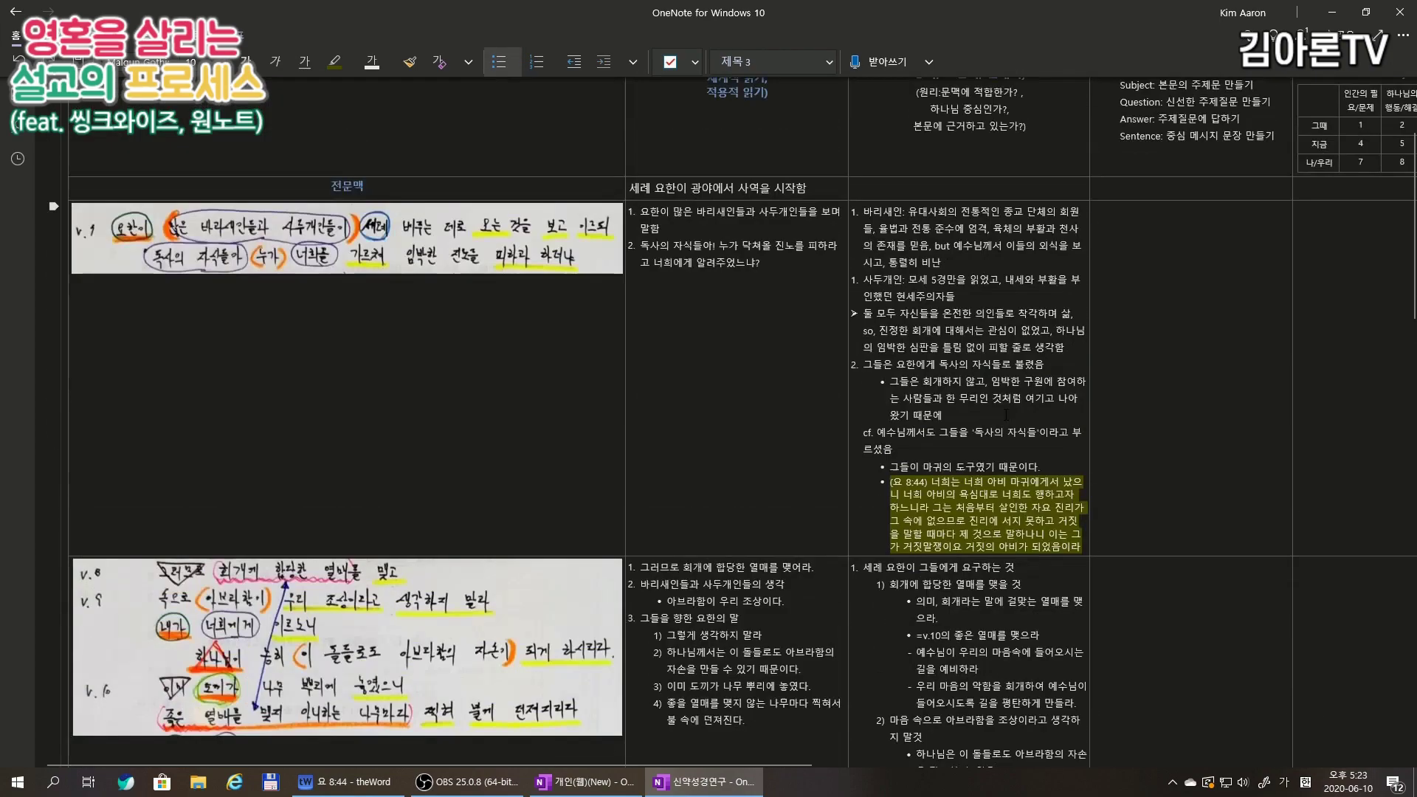
pyautogui.scroll(-3, 992, 445)
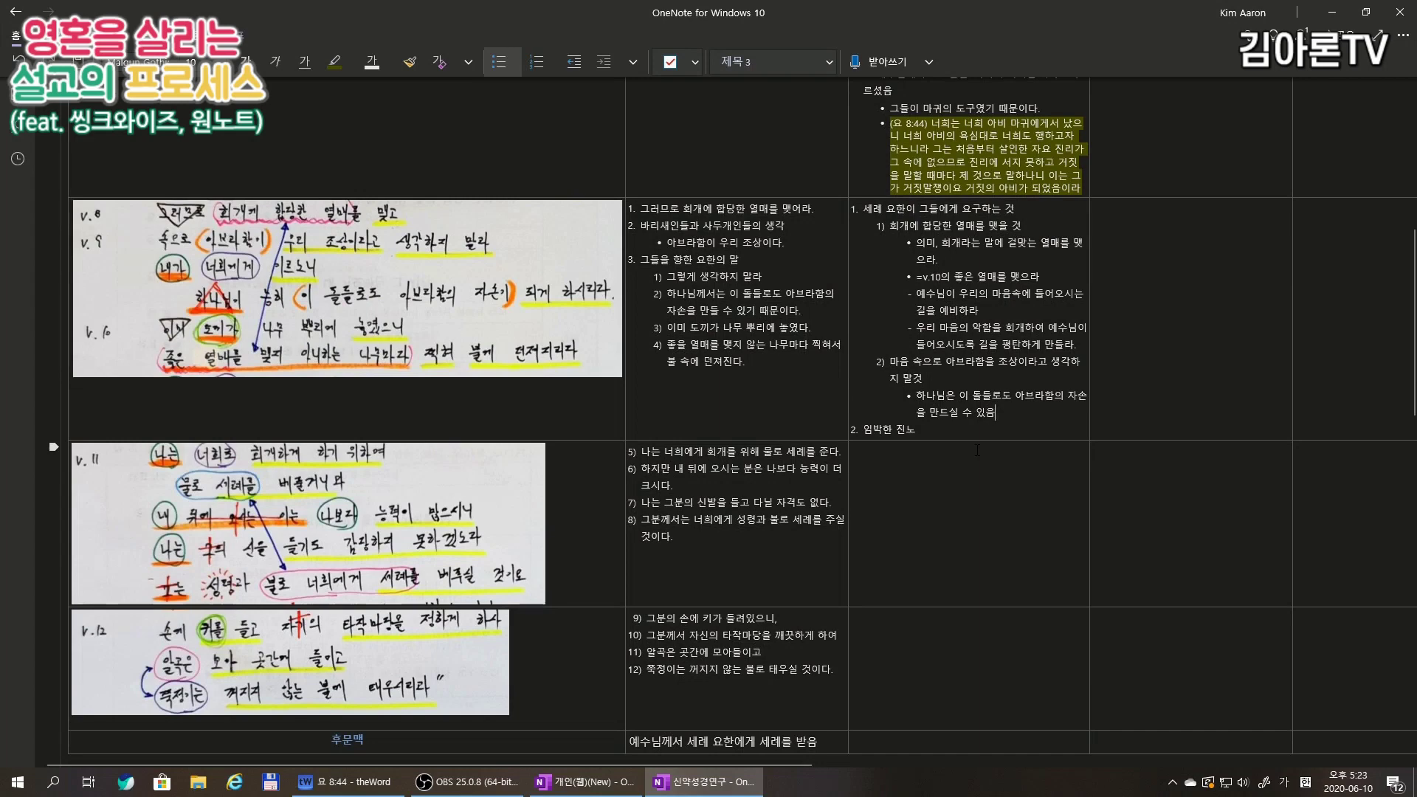
pyautogui.click(1080, 349)
pyautogui.press('Return')
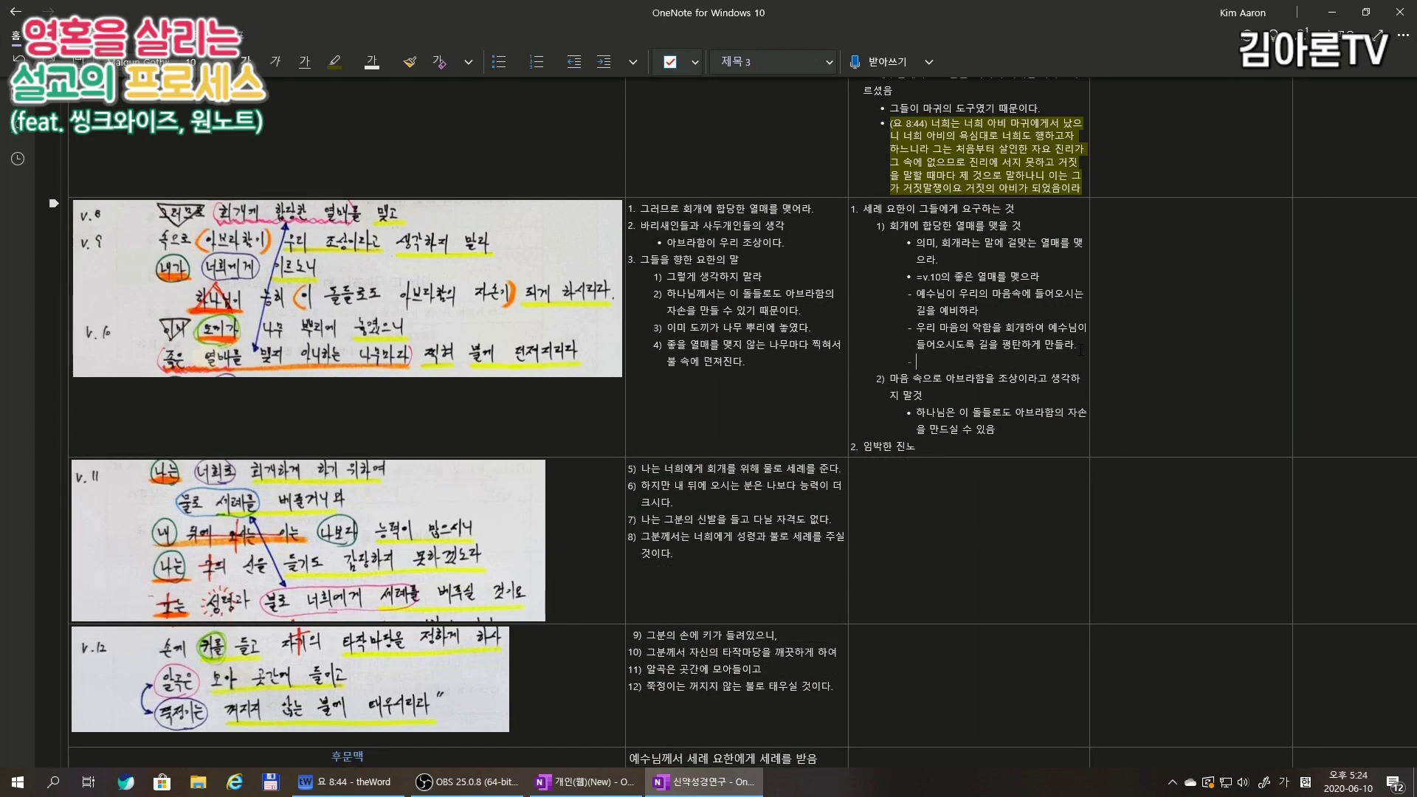
pyautogui.write('한 두가지의 죄를 끊었다고 예')
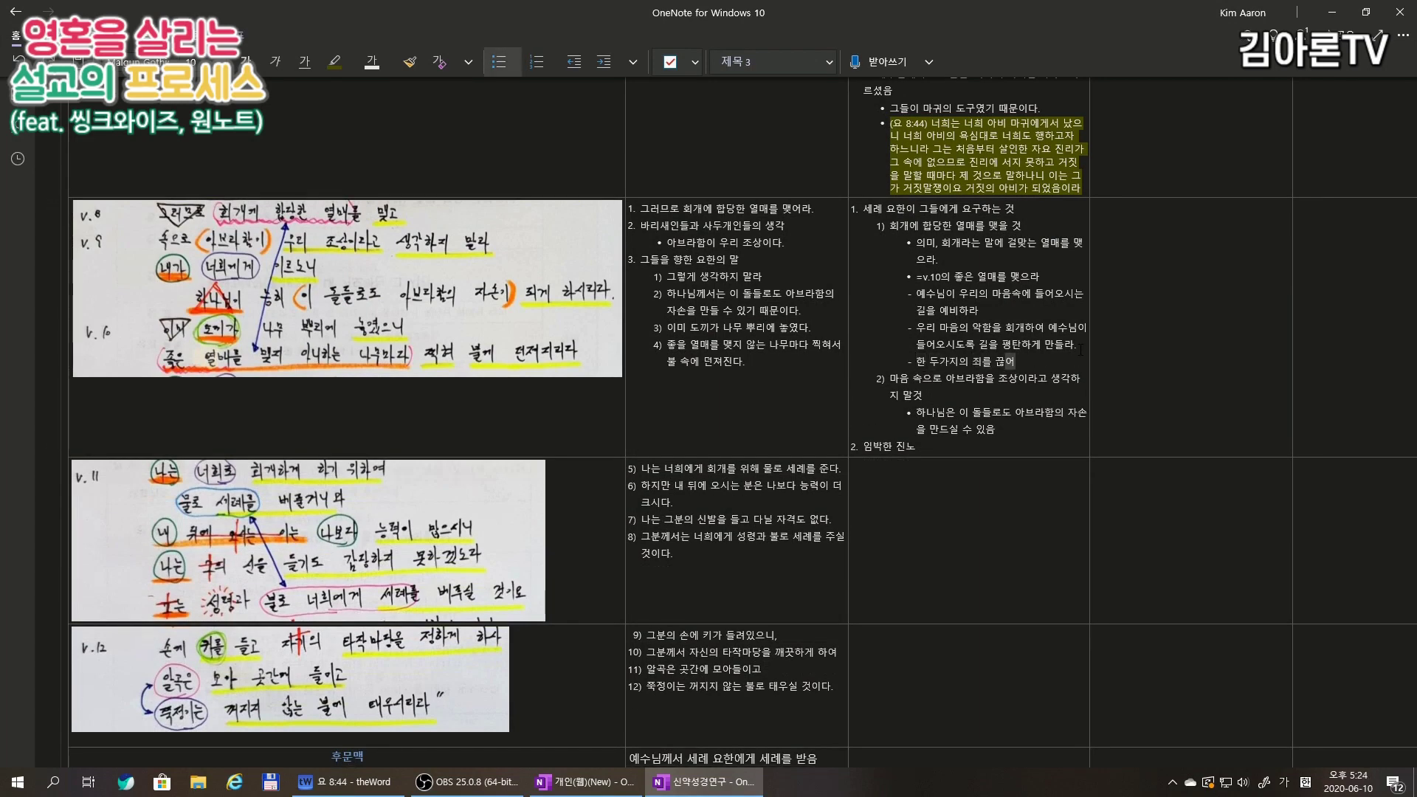
pyautogui.write('서 되는 것이 아니라')
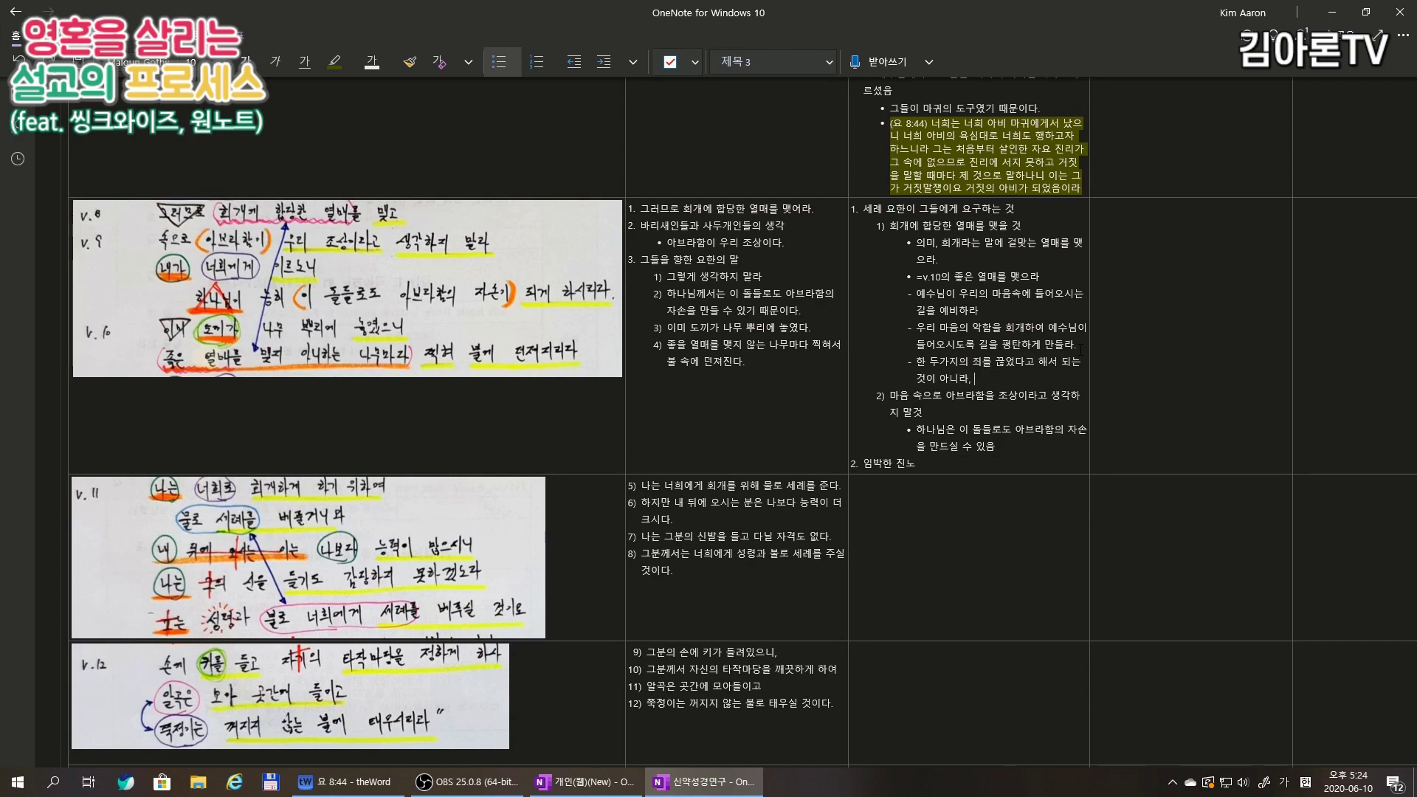
pyautogui.write(', ㅜㄴ')
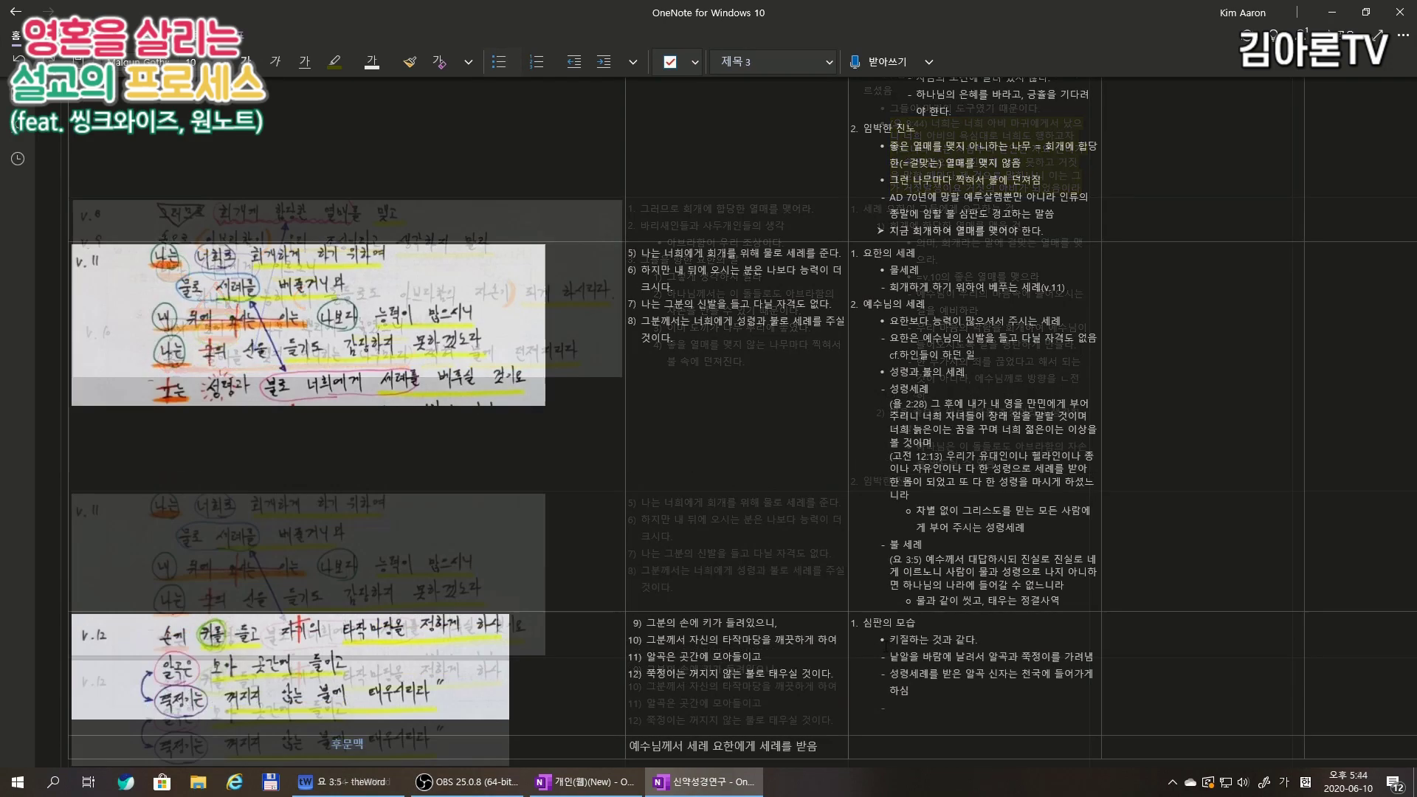
# Complete the last dashed line of the verse 12 해석 cell as "성령세례를 받지 않아서 믿지 않는 불신자는 꺼지지 않는 지옥불에서 태우심".
pyautogui.write('령세례를 받')
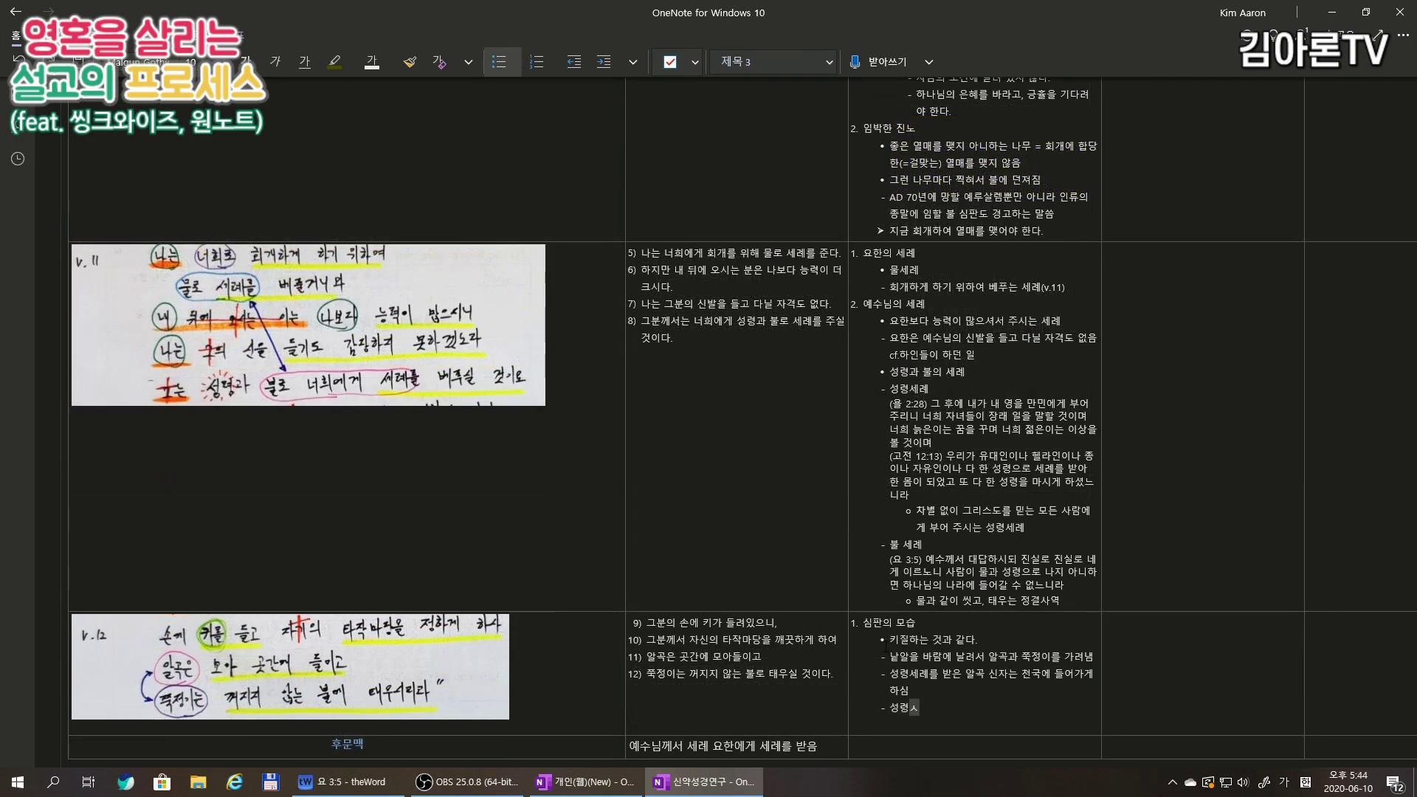
pyautogui.write('지 않아서 믿지 않는 불신자는 꺼지')
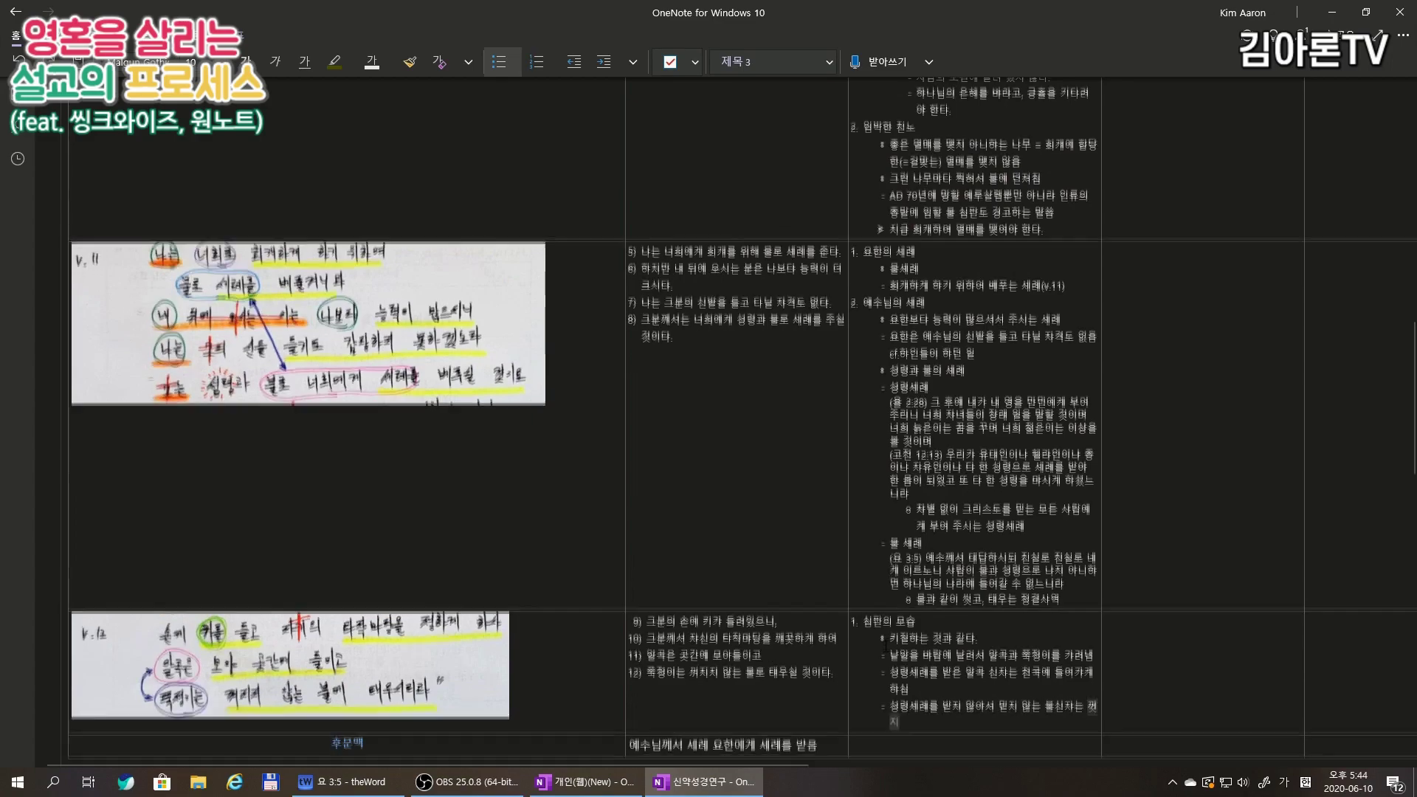
pyautogui.write('지 않는 지옥불못에 던져짐')
# Finish the Subject bullet in the verse 7 row so it ends "예수 그리스도의 세례를 받고, 임박한 진노를 피하라".
pyautogui.hscroll(5, 809, 610)
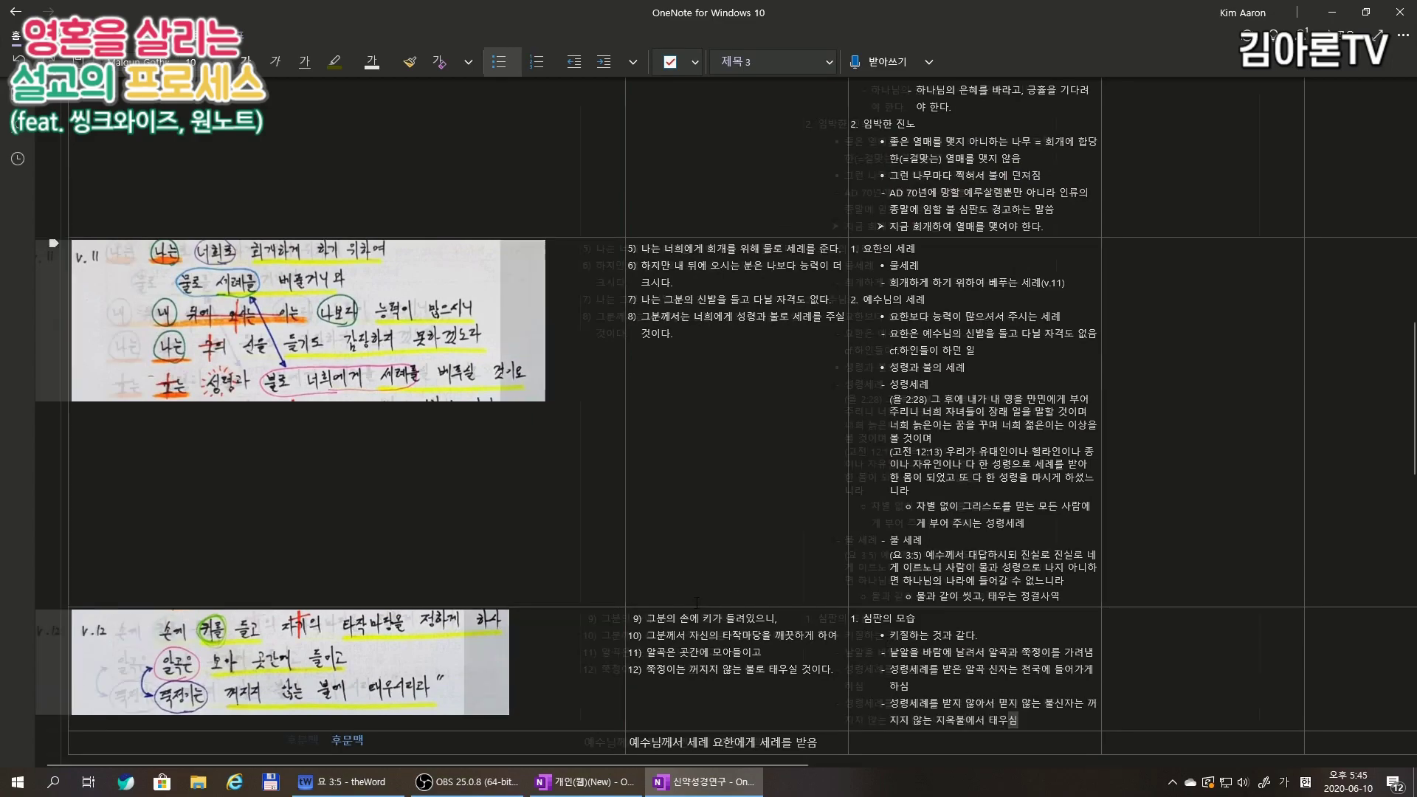
pyautogui.scroll(3, 810, 610)
pyautogui.scroll(10, 810, 610)
pyautogui.hscroll(-3, 886, 443)
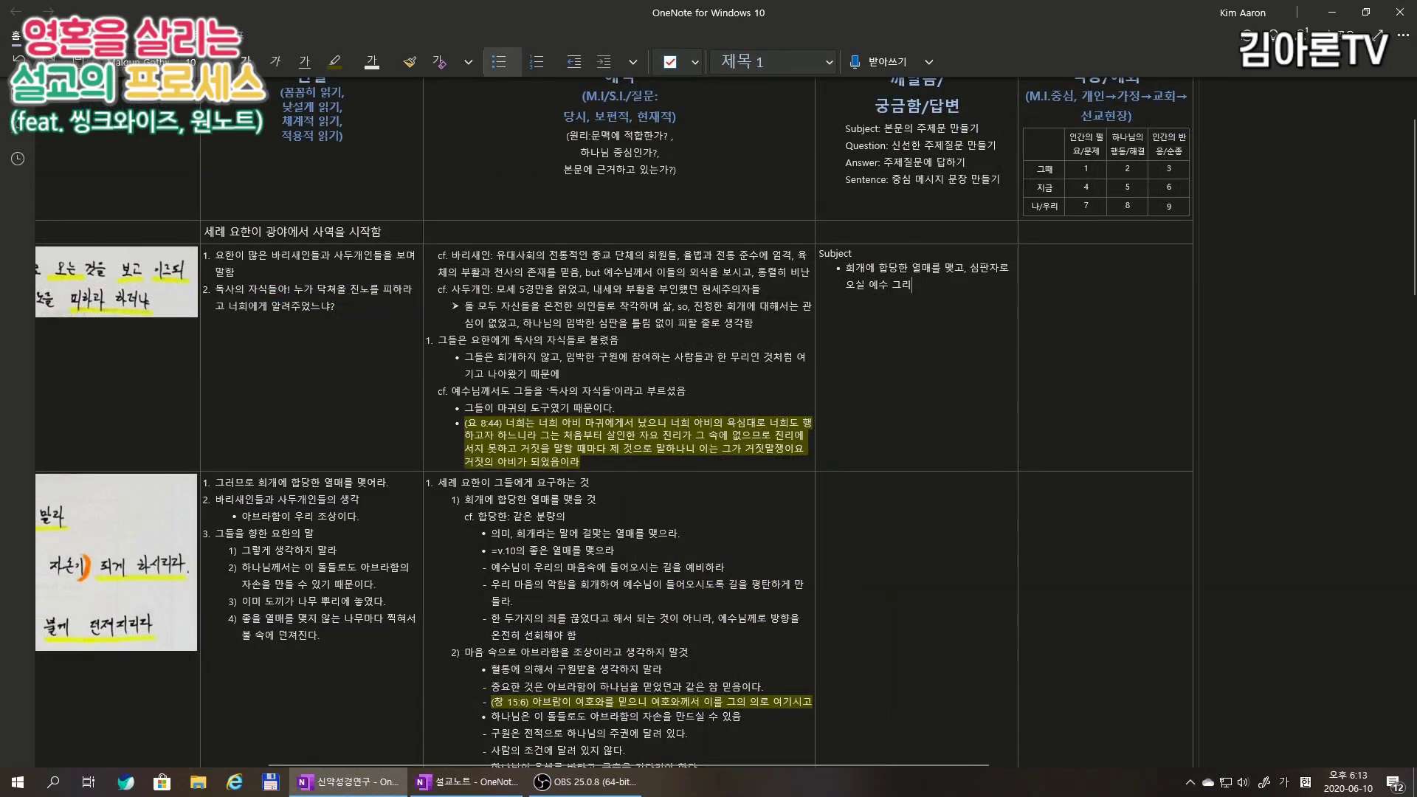
pyautogui.write('스도의 세례를 받고, 임')
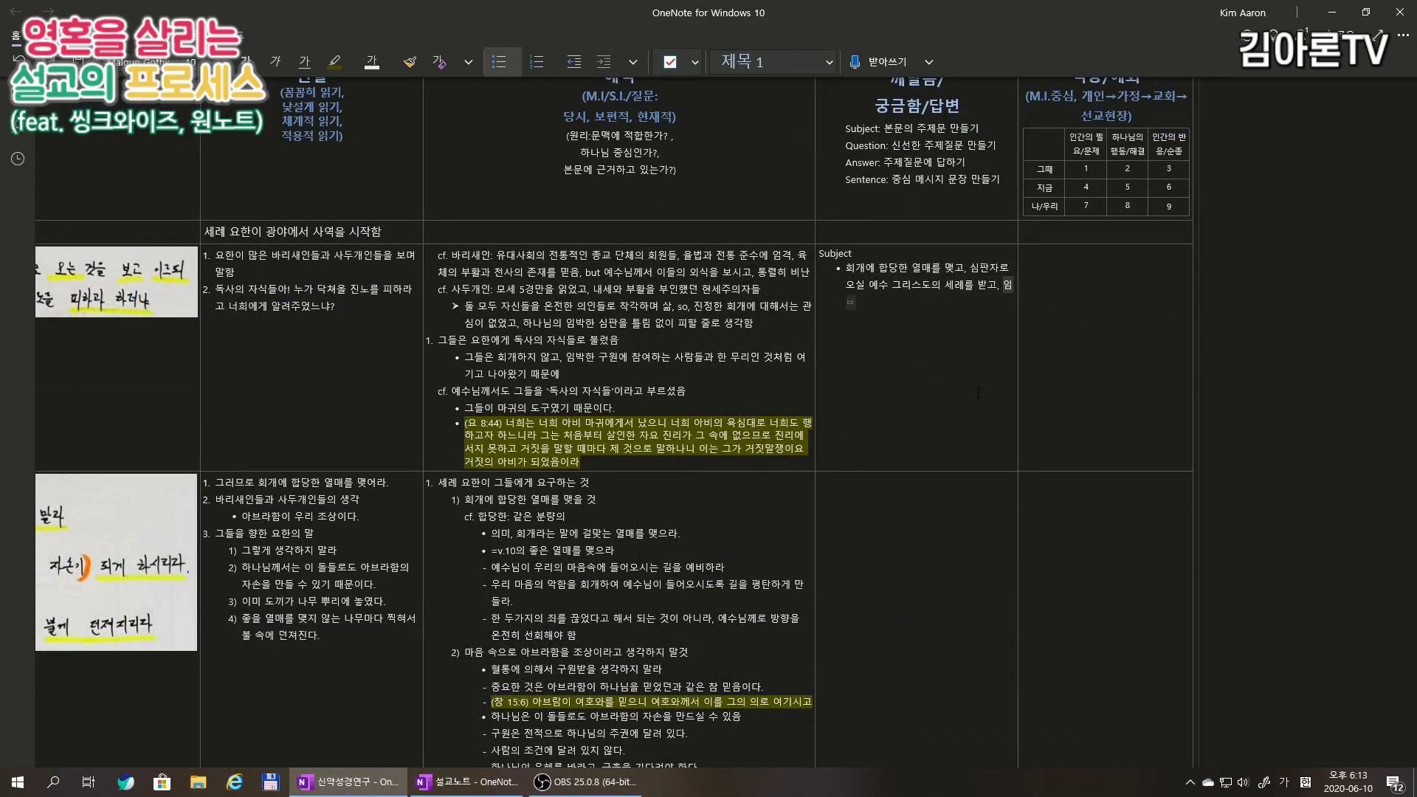
pyautogui.write('박한')
pyautogui.scroll(-2, 977, 393)
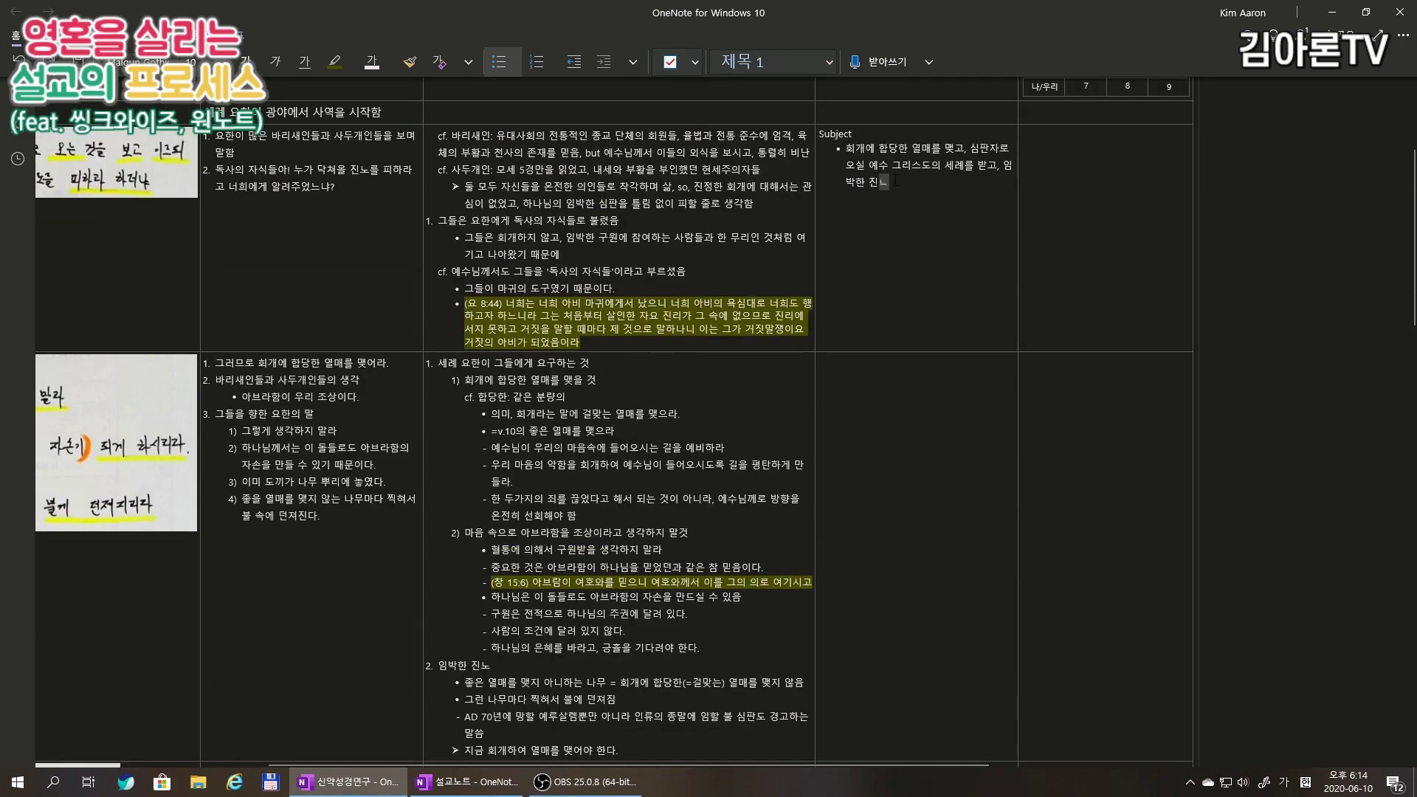
pyautogui.write('진노를 피하라')
pyautogui.scroll(2, 900, 183)
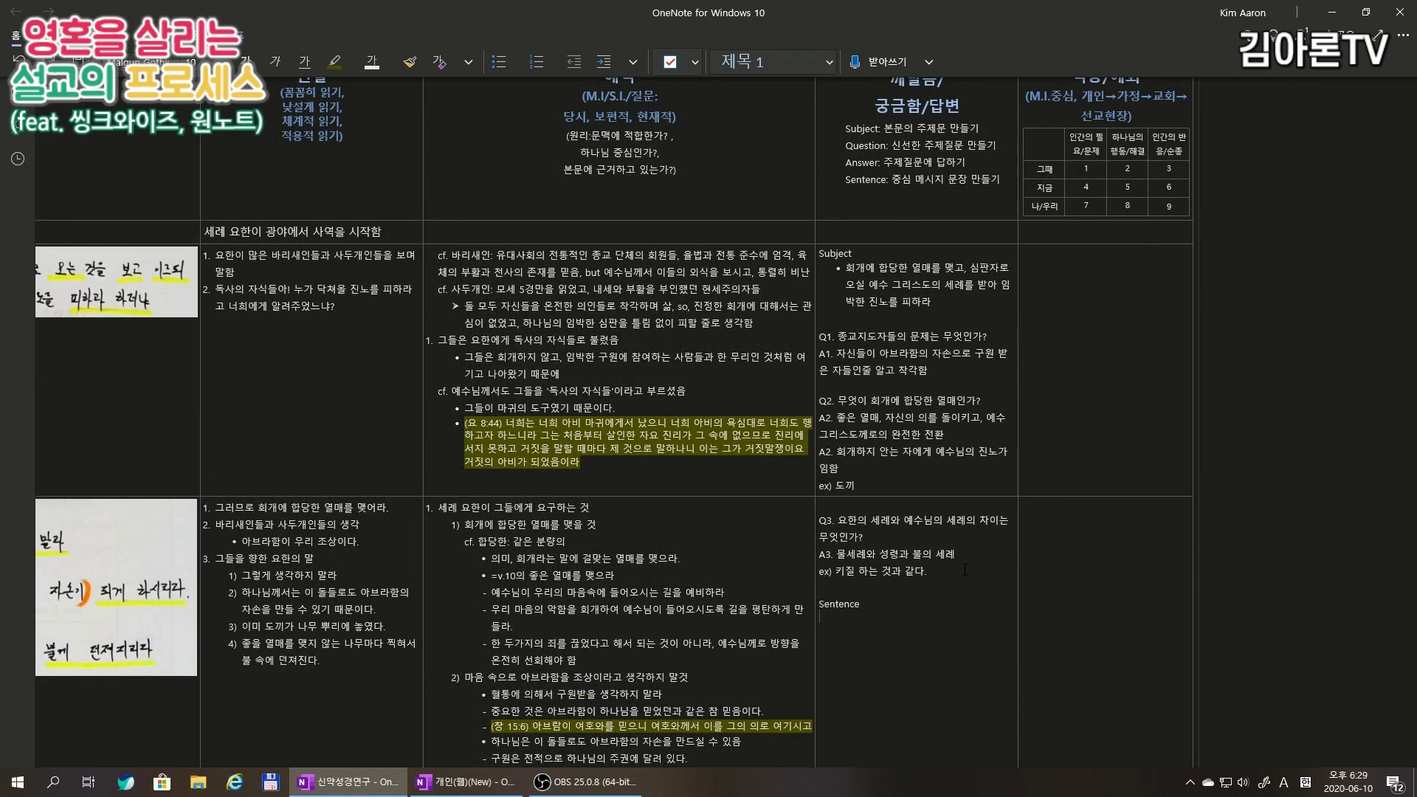
# Write the bullet under Sentence: "자신의 의에서 돌이켜 좋은 열매를 맺고 예수 그리스도께로 돌이켜 임박한 진노를 피하고 성령과 불의 세례를 받아야 한다.".
pyautogui.press('Hangul')
pyautogui.write('자신의 의를')
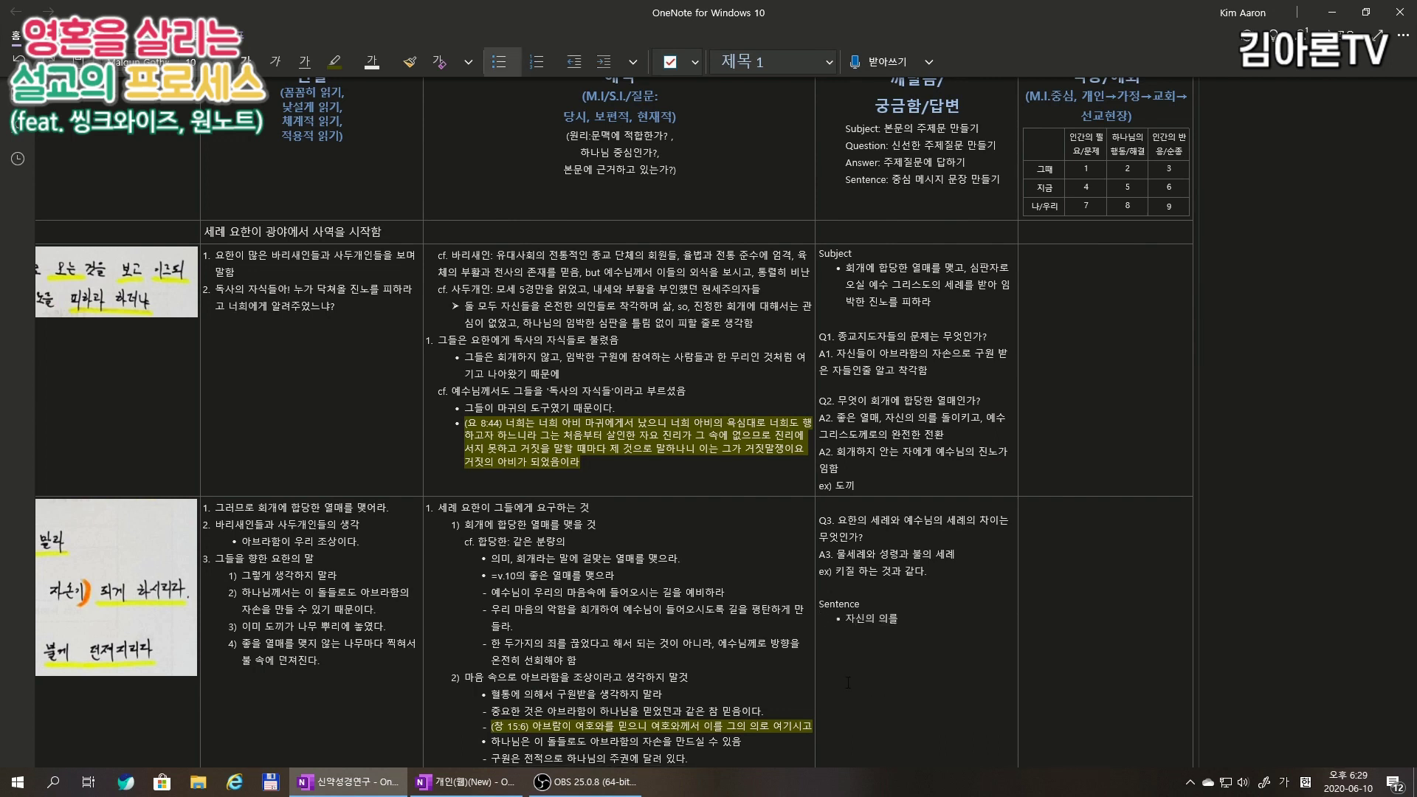
pyautogui.press('BackSpace')
pyautogui.write('에서 돌이켜 좋은 열매를 맺고 예수 그리스도께로 ')
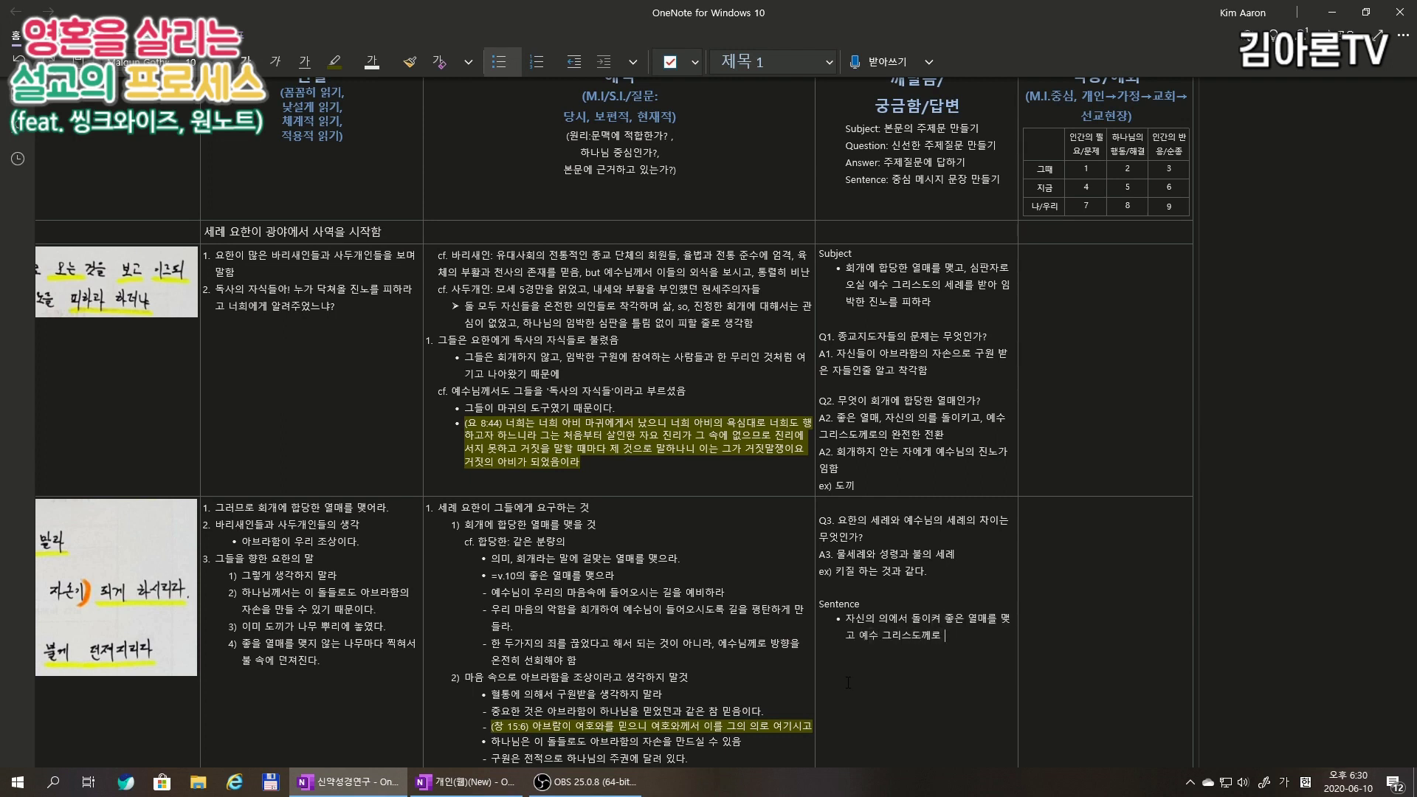
pyautogui.write('돌이켜 임박한 진노를 피하고 성령과 불로')
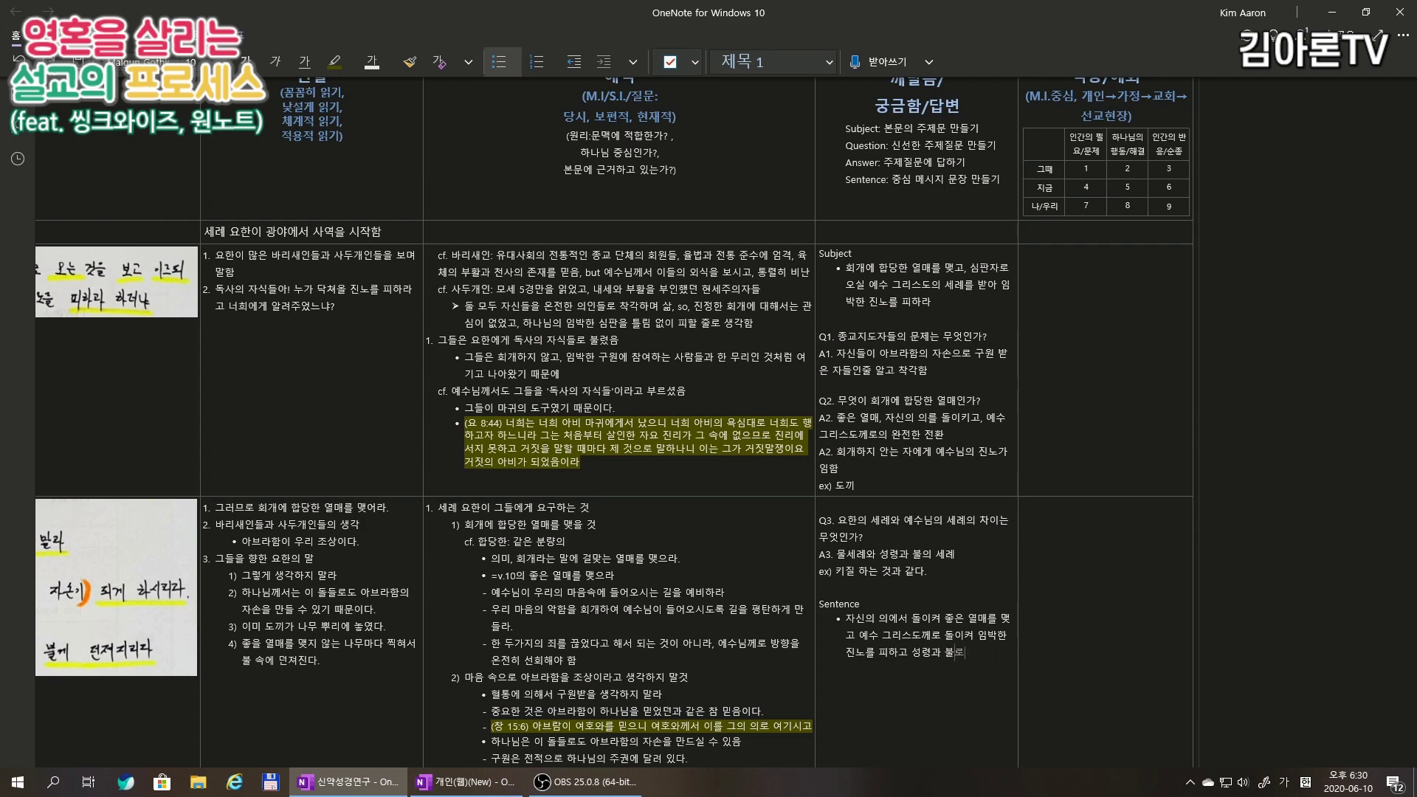
pyautogui.press('BackSpace')
pyautogui.press('BackSpace')
pyautogui.write('의 세례를 받아야 한다.')
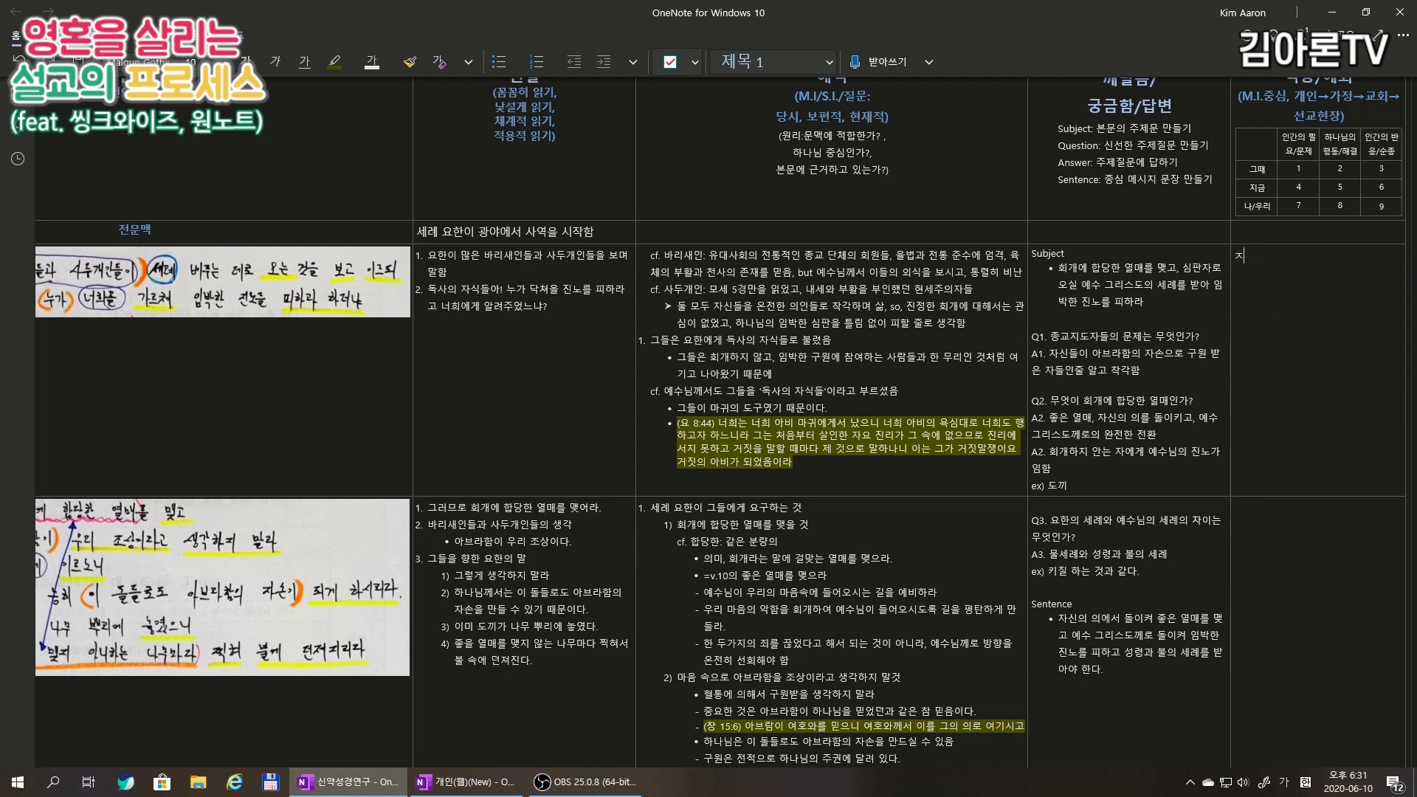
# Start a bulleted list in the verse 7 적용/예화 cell with "자신의 의로 살아가려는 우리" and "착각할 수 있다.".
pyautogui.press('BackSpace')
pyautogui.hotkey('ctrl', '.')
pyautogui.write('자신의 의로 살아가려는 우리')
pyautogui.press('Return')
pyautogui.write('작각할 수 있다.')
pyautogui.press('Return')
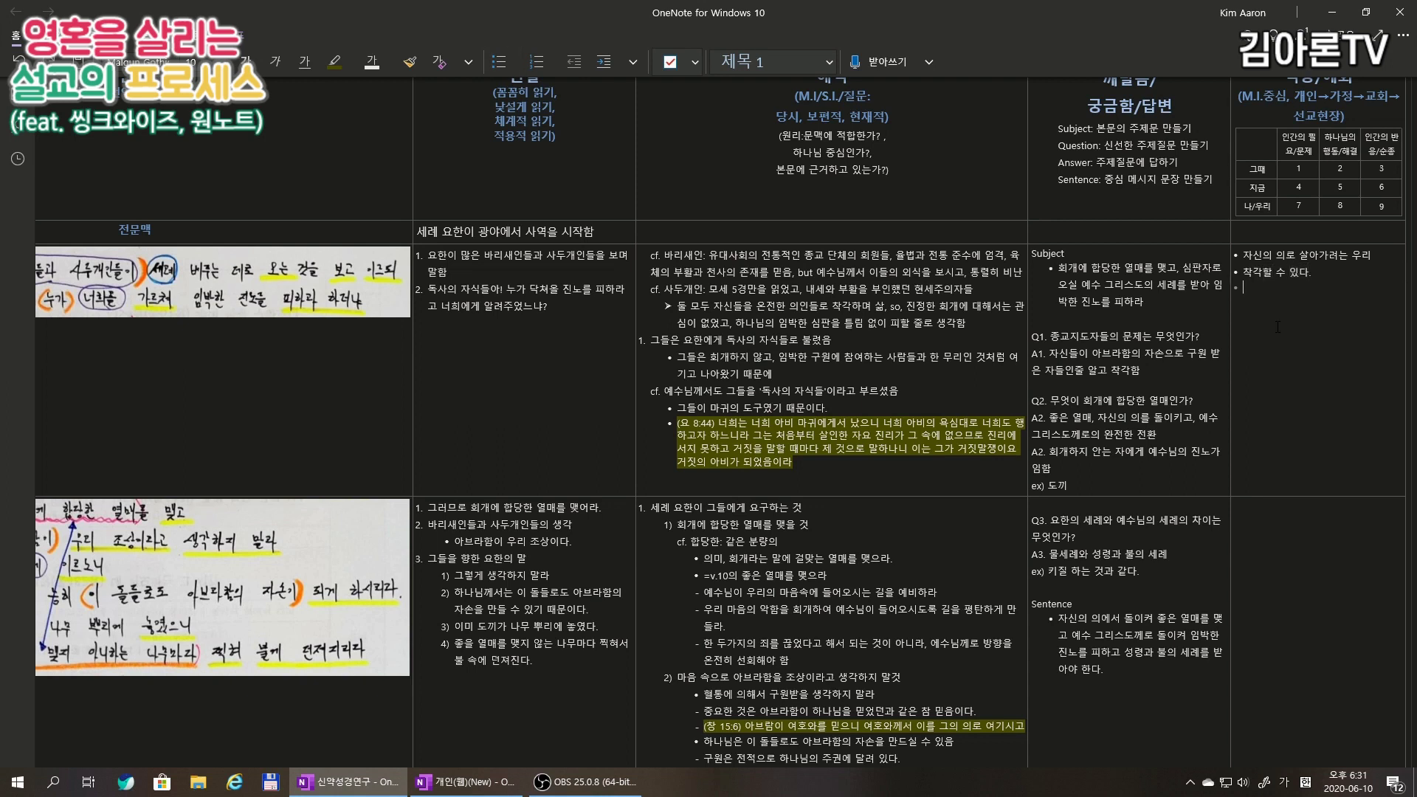
# Add application bullets "깨달을 수 있는 은혜가 필요하다." and "하나님께 그 은혜를 구해야 한다.".
pyautogui.write('깨달을 수 있는 은혜가 필요하다.')
pyautogui.press('Return')
pyautogui.write('하나님께 그 은혜를 구해야 한다.')
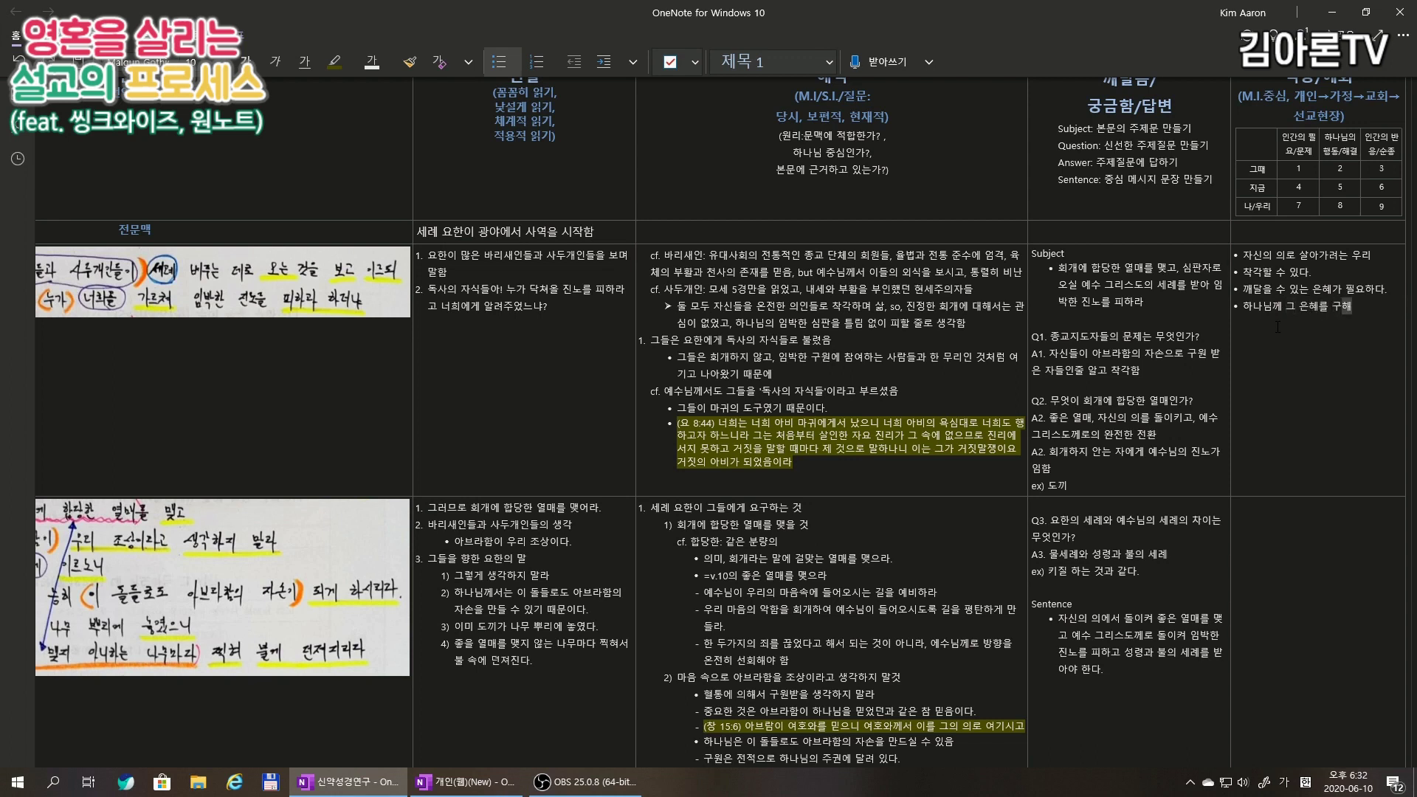
pyautogui.press('Return')
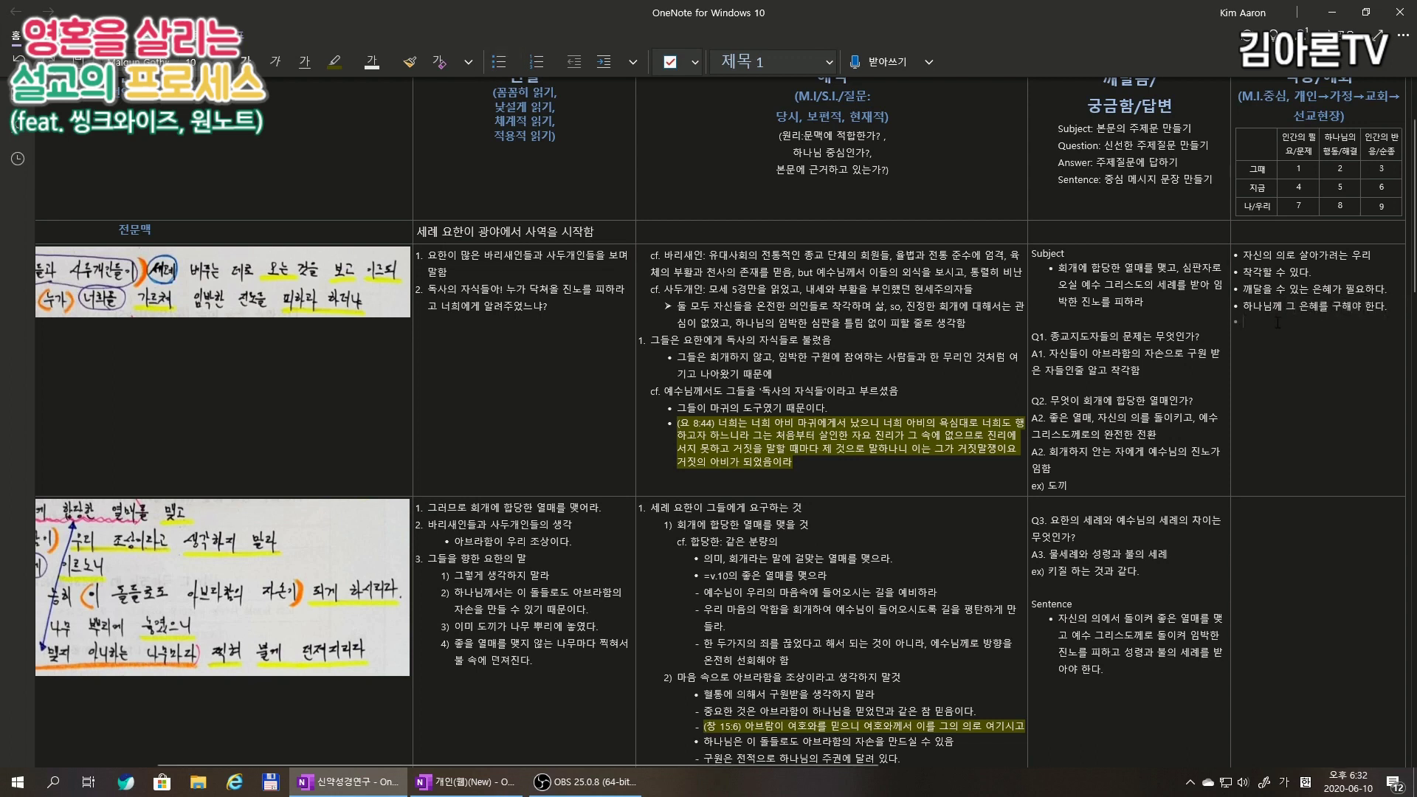
# Add the application bullet "예수 그리스도께서 오실 때가 가까이 왔음을 깨달아야 한다.".
pyautogui.write('예수 그리스도께서 오실 떡')
pyautogui.write('가 가까이 왔음을 깨달아야 한다.')
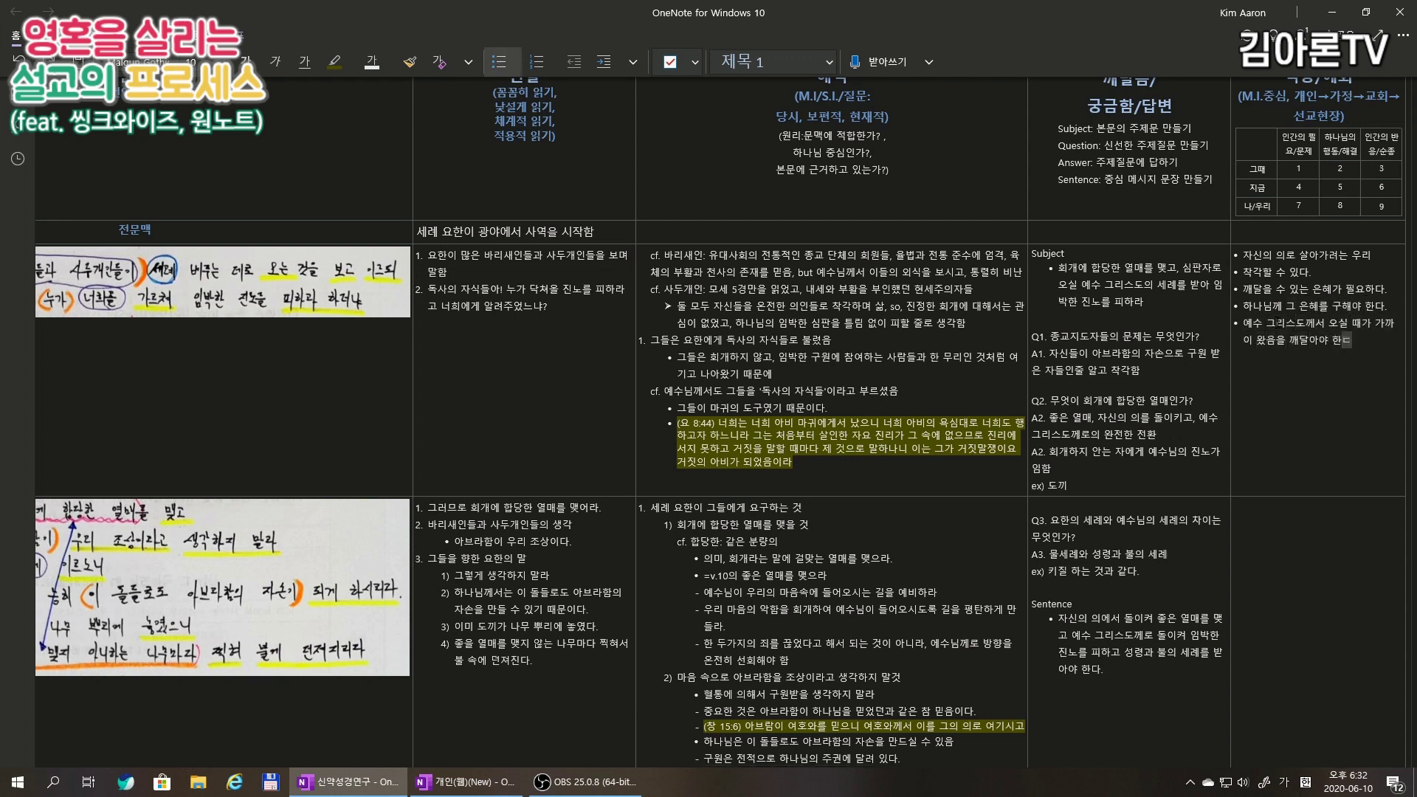
pyautogui.press('Return')
# Close the application list with bullets "우리의 마음을 온전히 예수 그리스도께로 돌이켜야 한다." and "성령과 불의 세례를 받아야 한다.".
pyautogui.write('우리의 ㅁ')
pyautogui.write('음을 온전히 예수 그리스도께로 돌이켜')
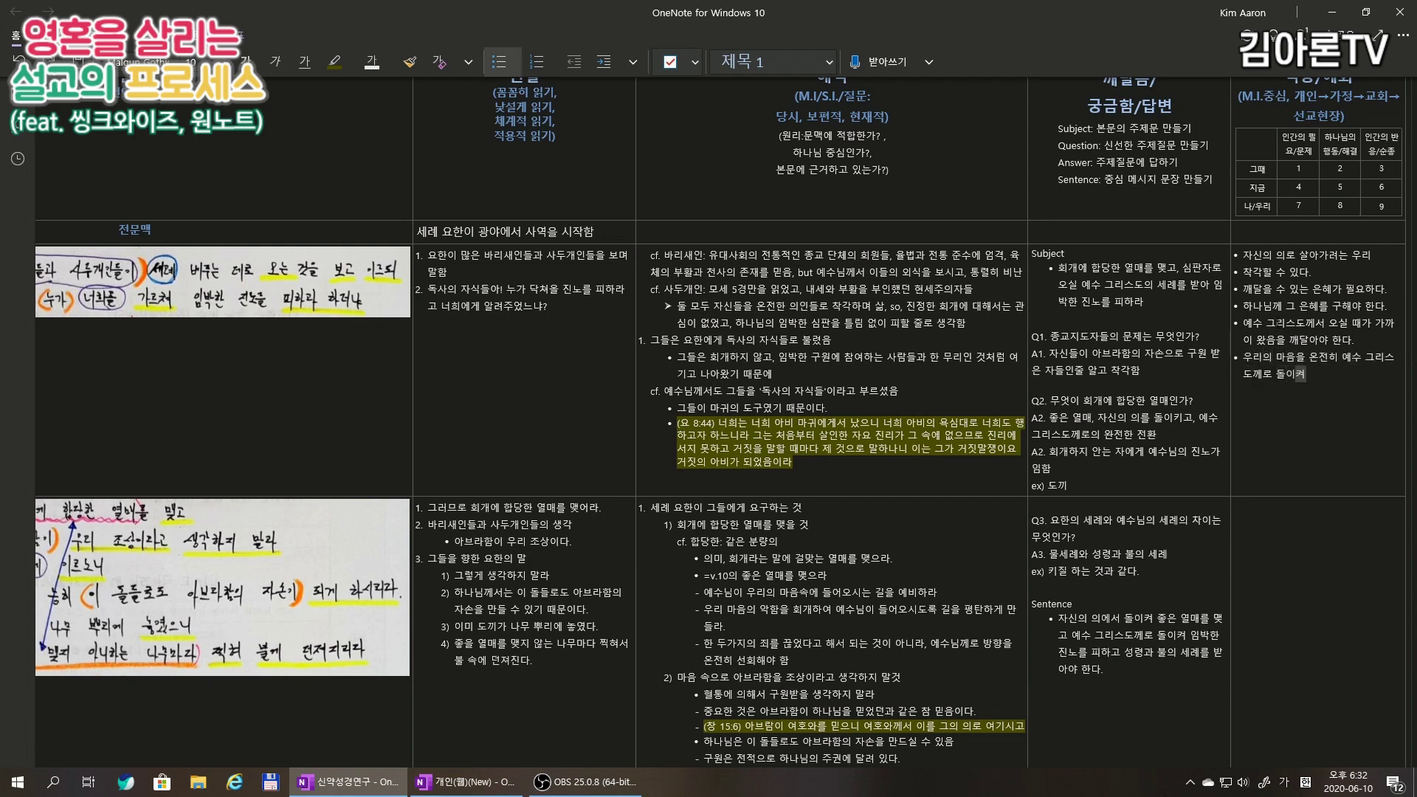
pyautogui.write('야 한다.')
pyautogui.press('Return')
pyautogui.write('성령과 불의 ㅅ')
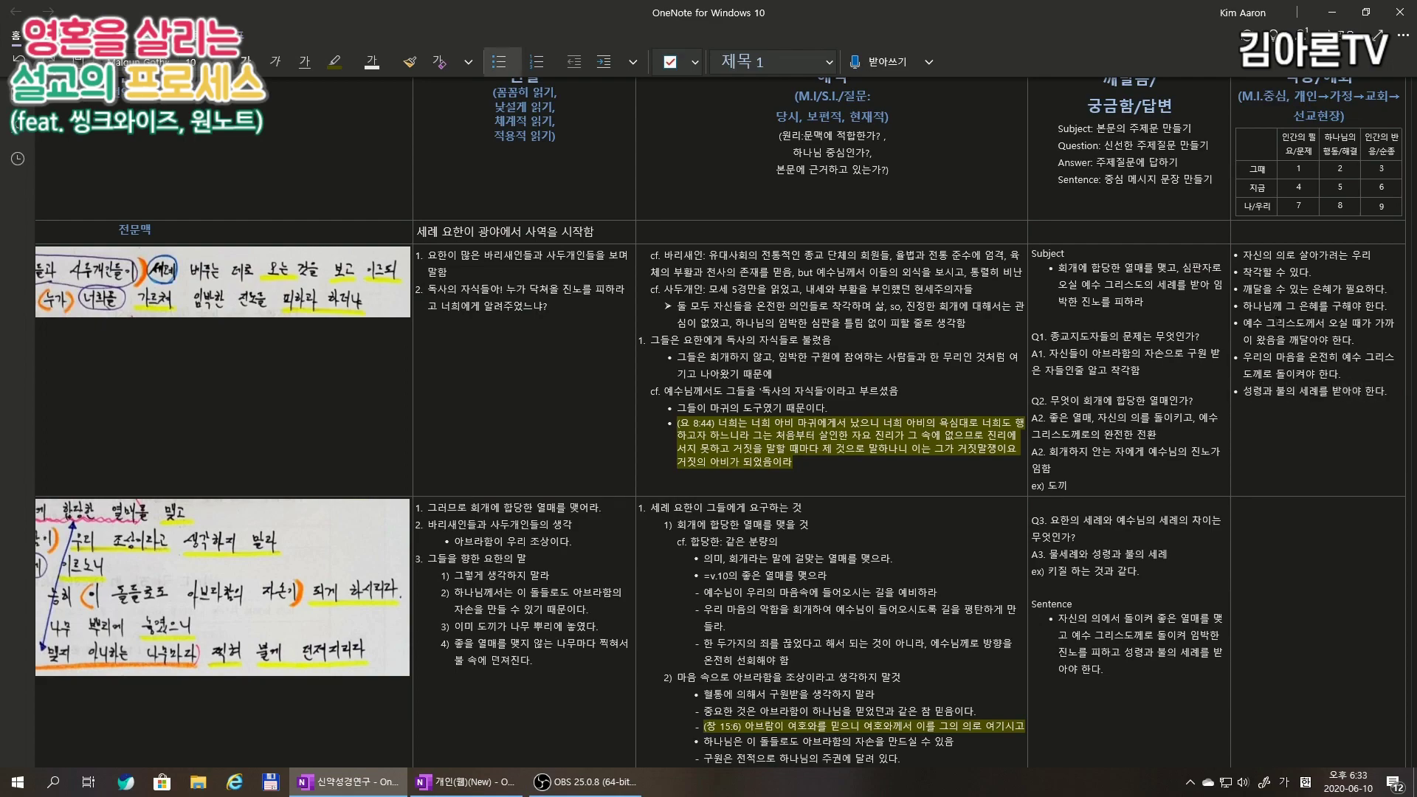
pyautogui.hotkey('ctrl', '-')
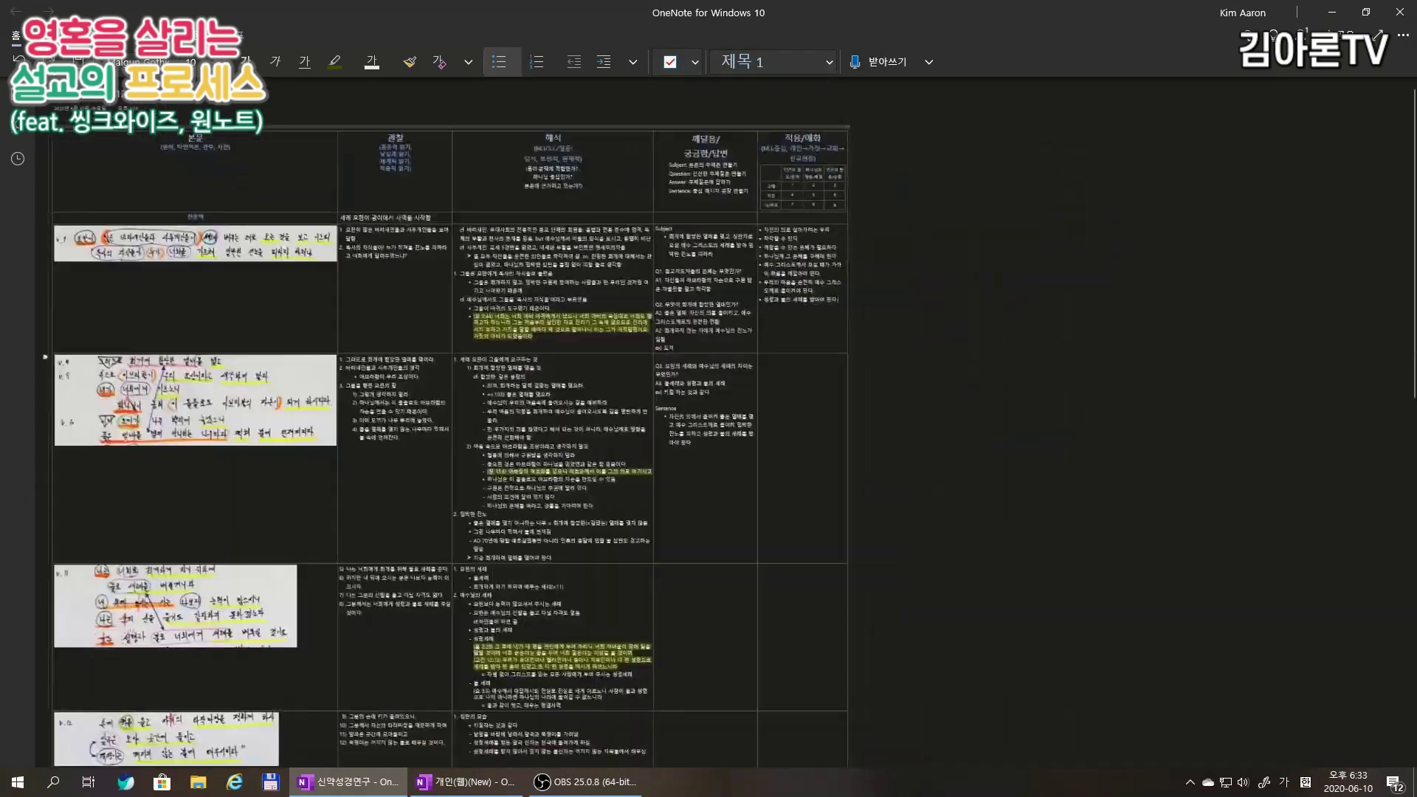
pyautogui.hotkey('ctrl', '-')
pyautogui.hotkey('ctrl', '+')
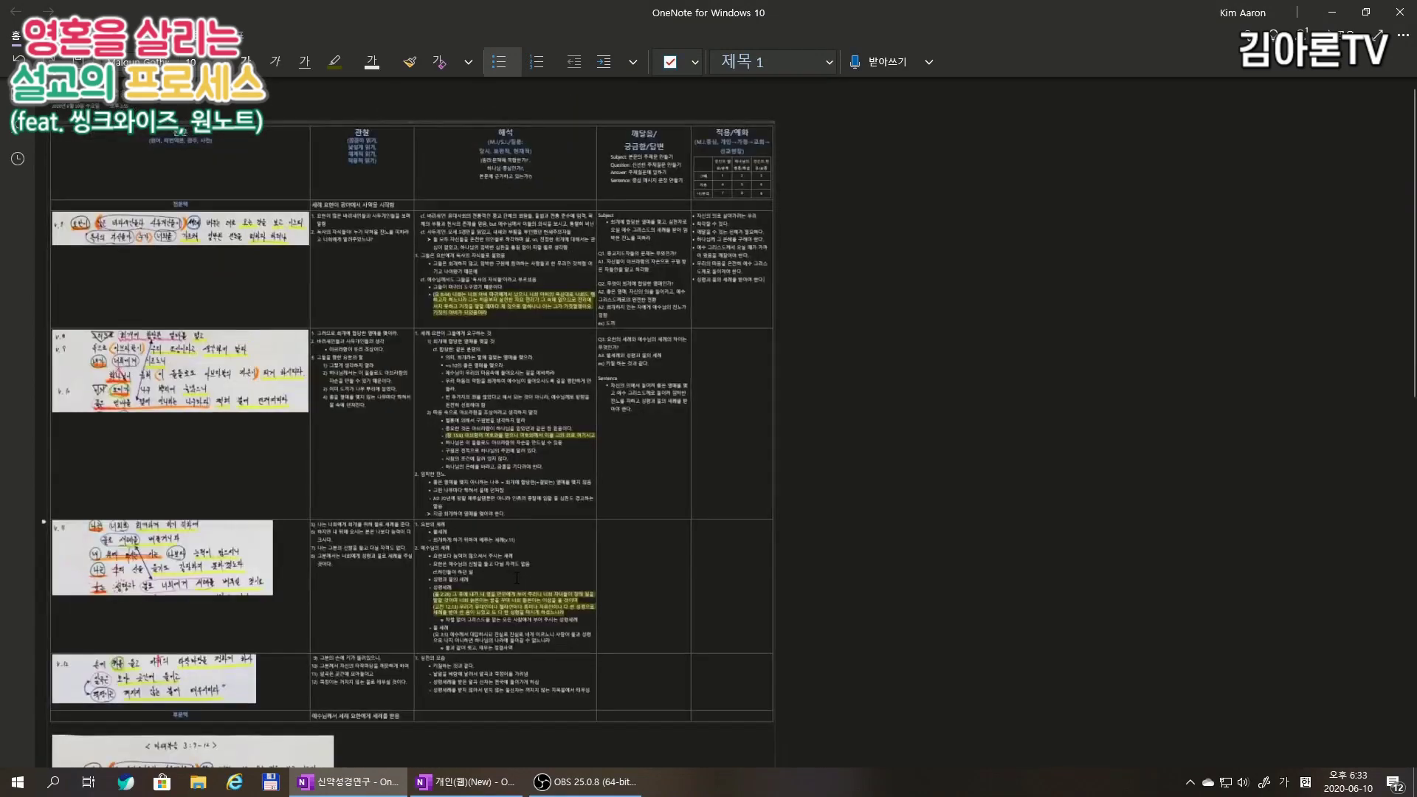
pyautogui.hotkey('ctrl', '-')
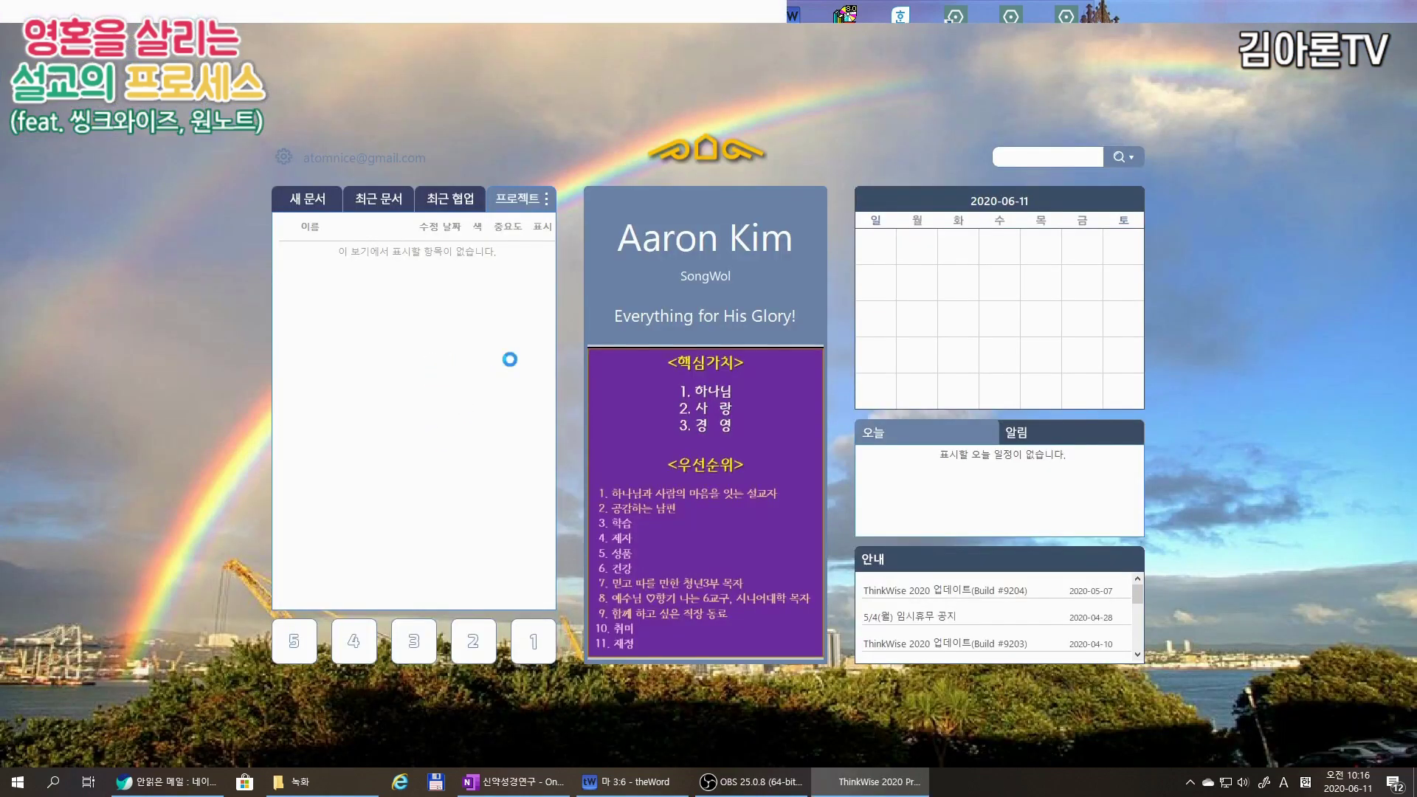
# In ThinkWise, create a new mind map from the template with a cyan title, green topics and yellow subtopics.
pyautogui.click(311, 200)
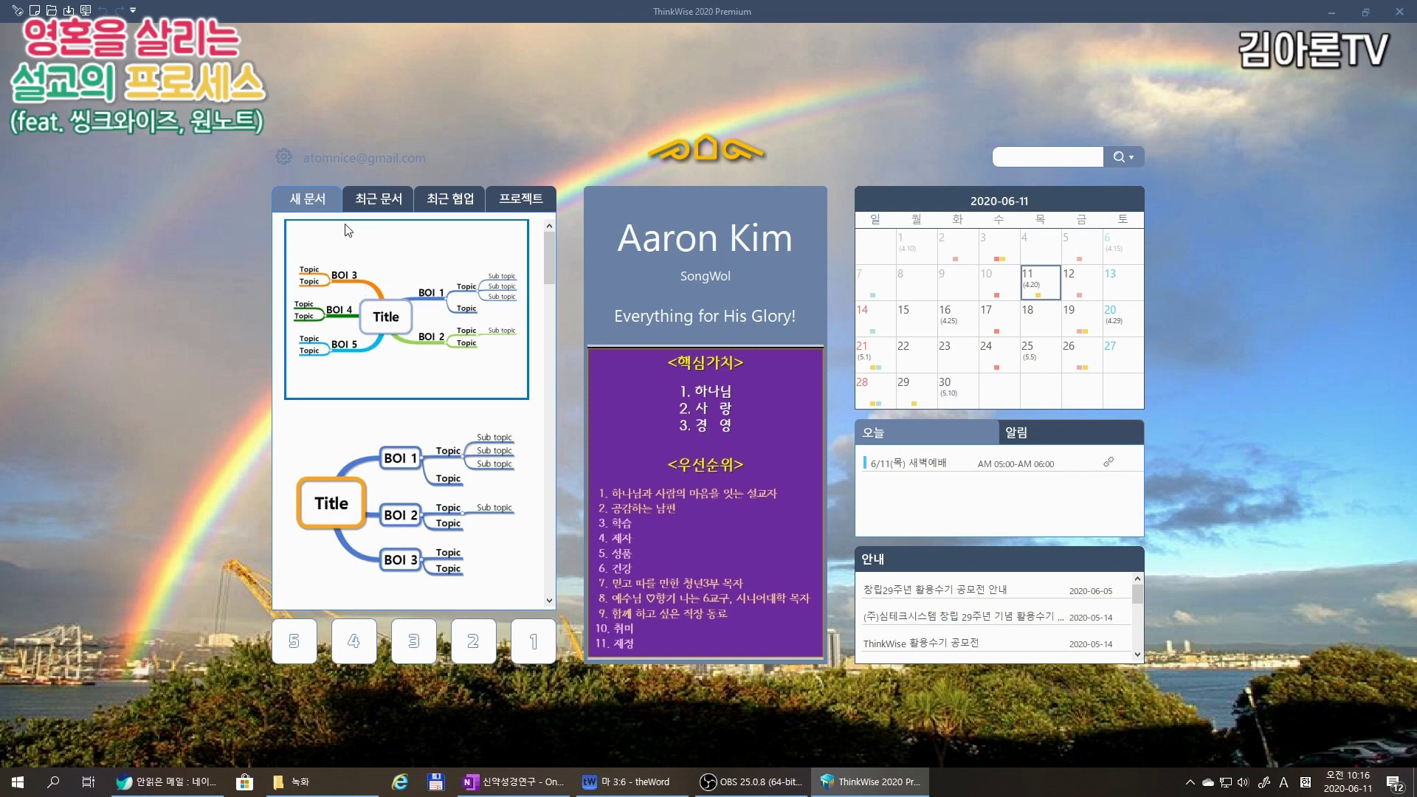
pyautogui.scroll(-5, 445, 362)
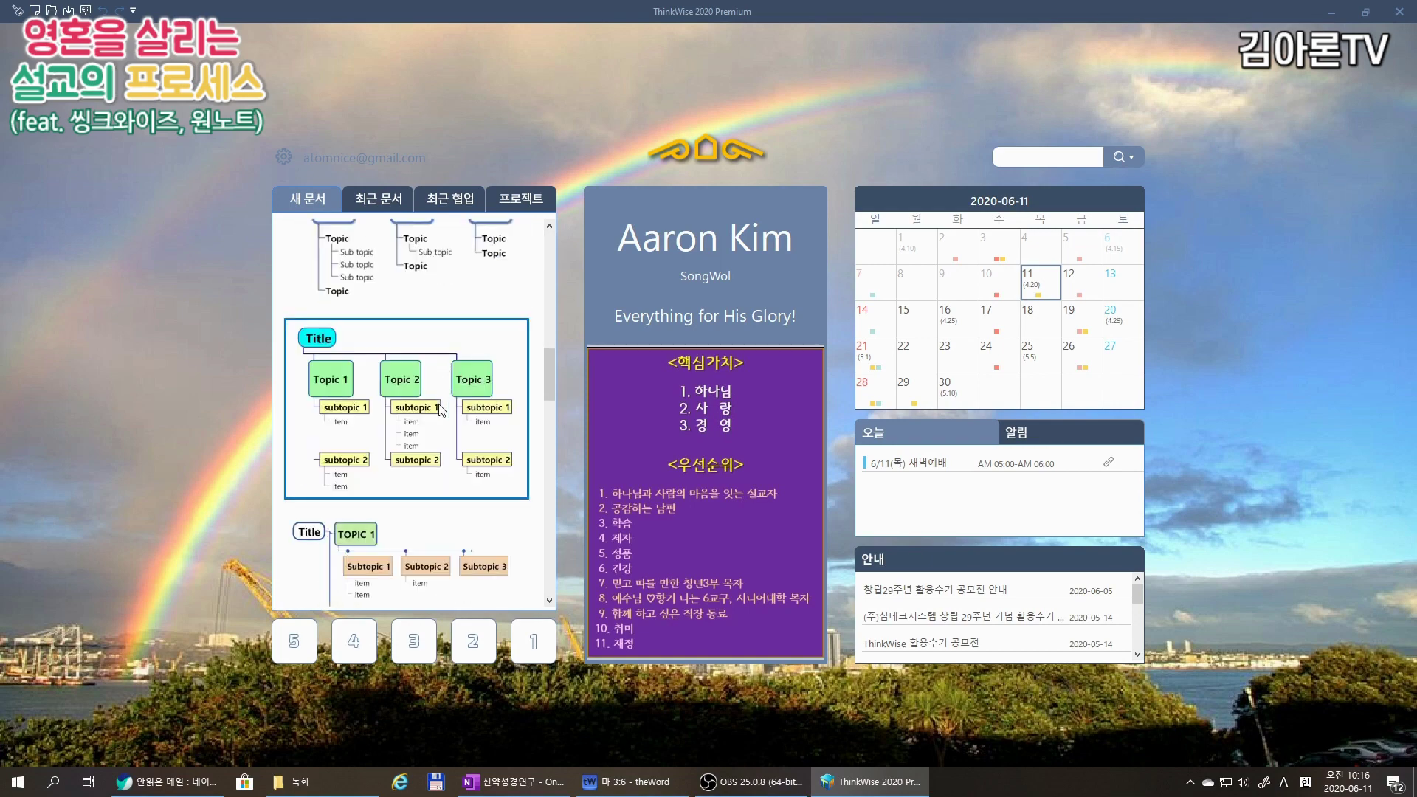
pyautogui.click(438, 406)
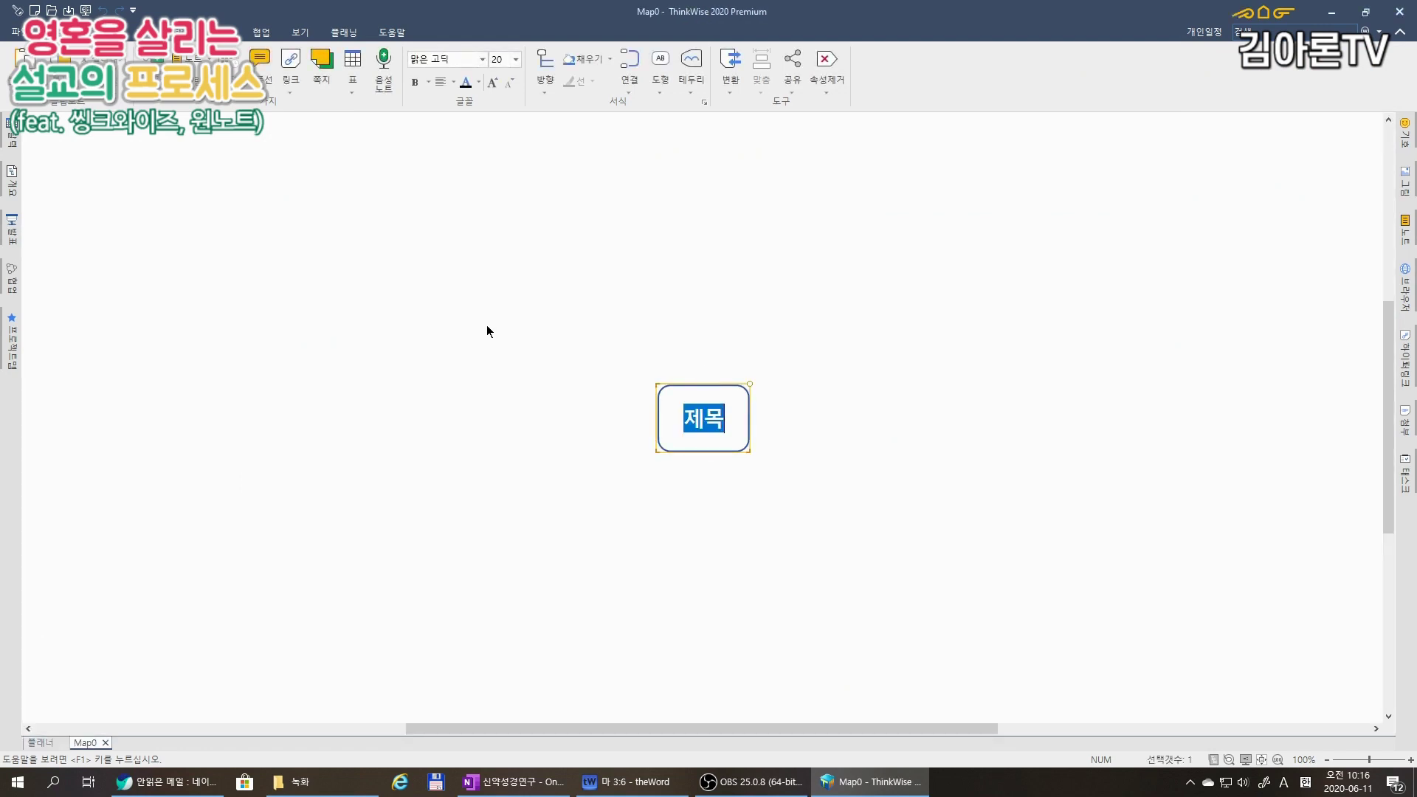
pyautogui.click(405, 387)
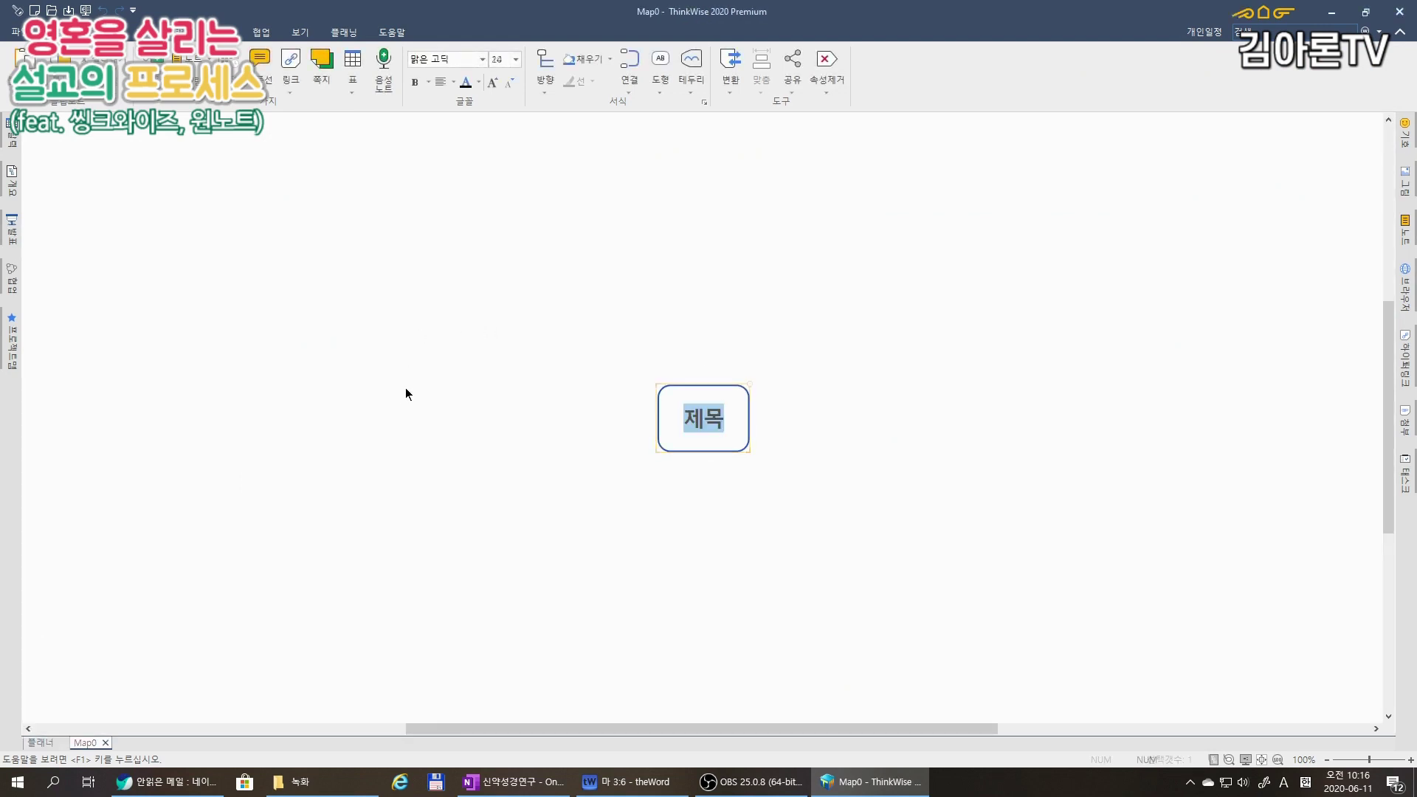
# Save the map to the 바탕 화면 folder as "2020 06 11 마태복음 3_7-12 임박한 진노를 피하라".
pyautogui.hotkey('ctrl', 's')
pyautogui.scroll(-3, 623, 354)
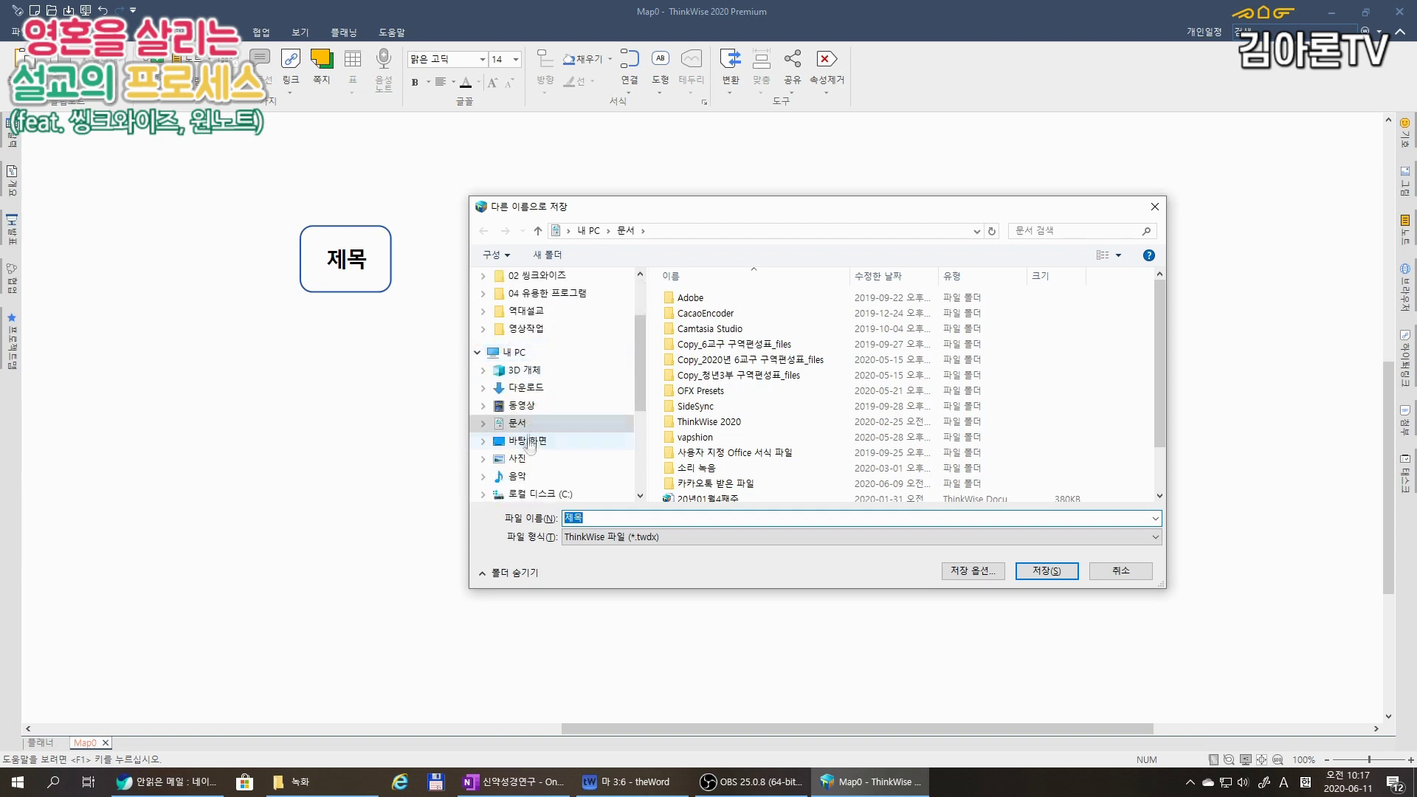
pyautogui.click(576, 370)
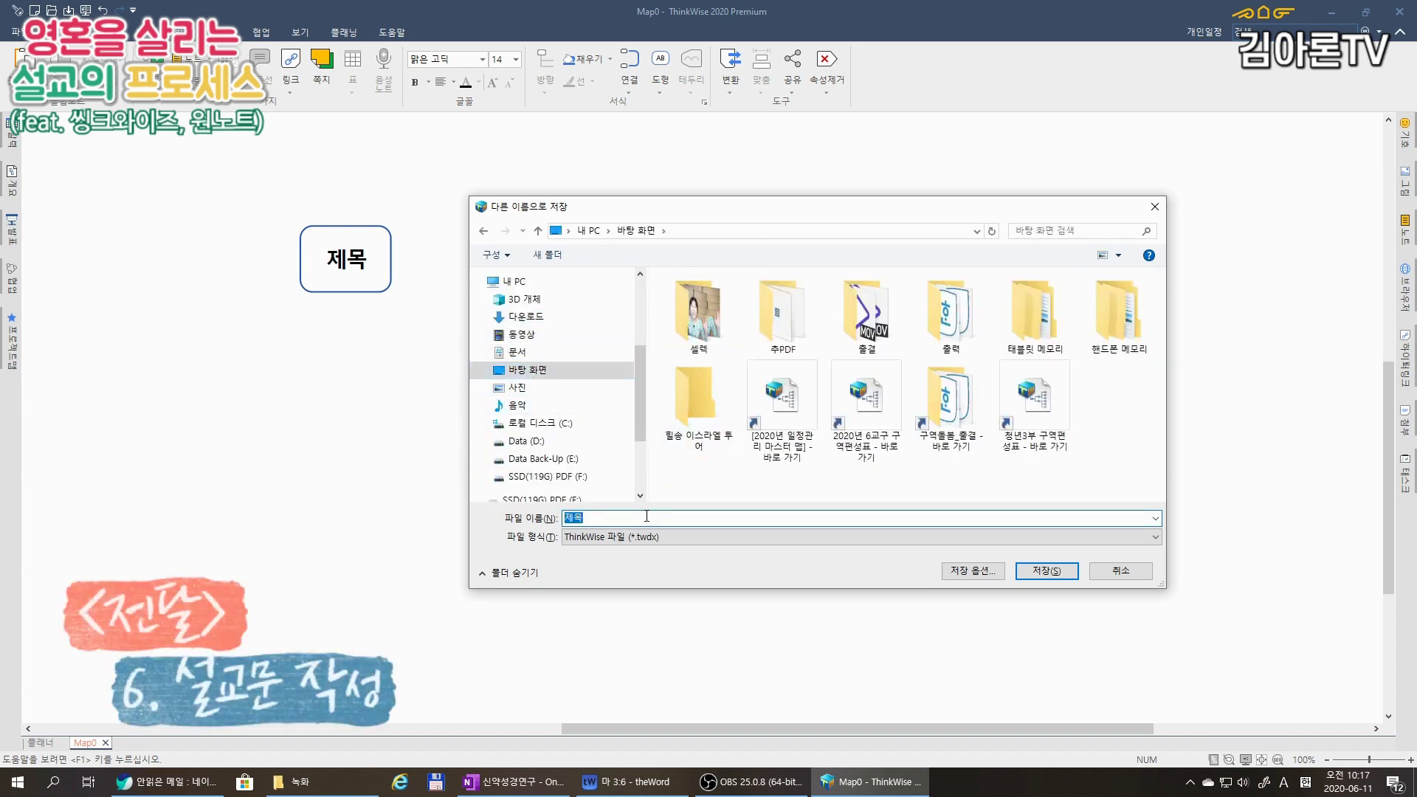
pyautogui.write('2020 06 11 마태복음 3_7-12 임박한 진노를 피하라')
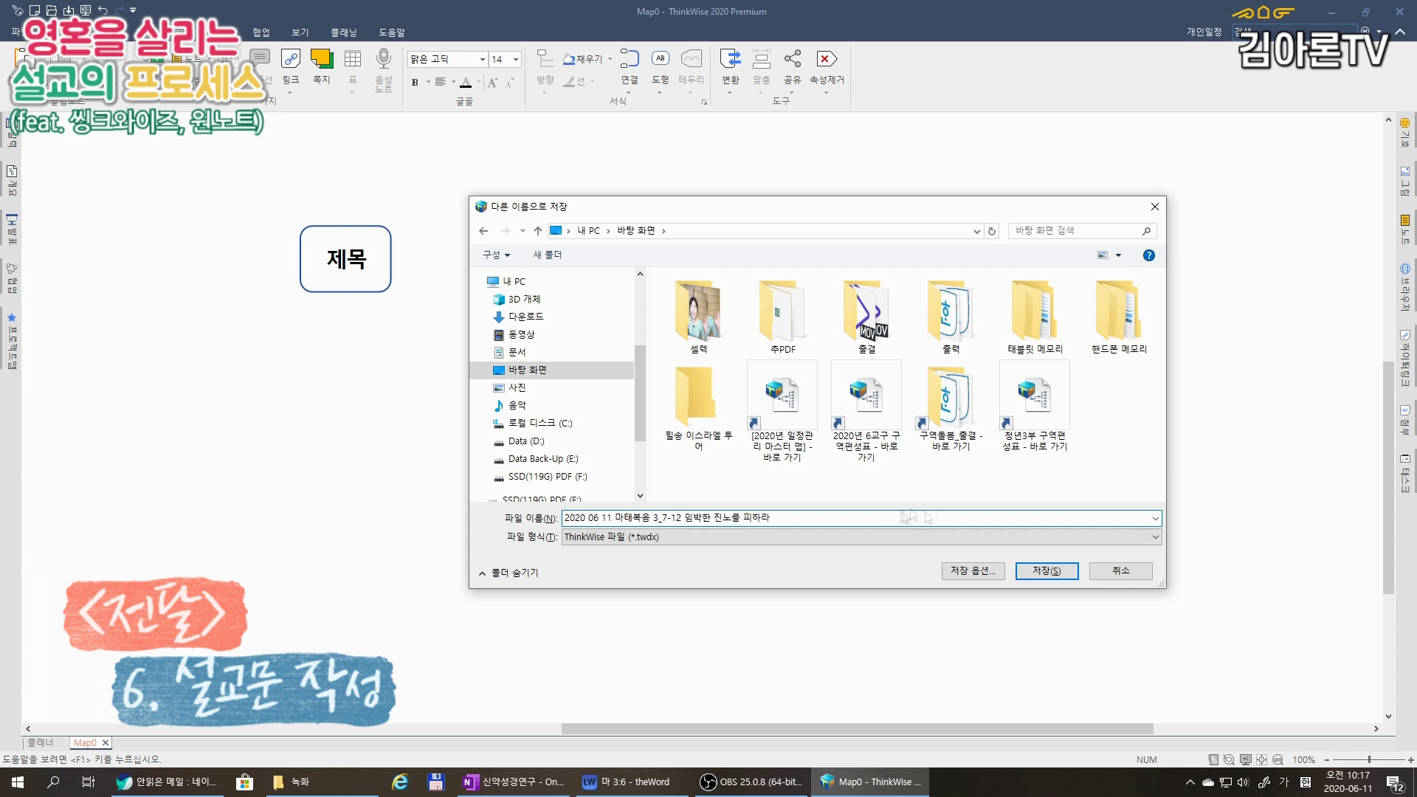
pyautogui.click(1039, 571)
# Replace the title node's text with lines "마태복음 3:7-12", "임박한 진노를 피하라", "2020. 06. 11.", "송월교회 5시 새벽예배 그레이스홀", "임박한 진노를 피하기 위해 예수 그리스도께 나아가야함을 안다.".
pyautogui.doubleClick(373, 271)
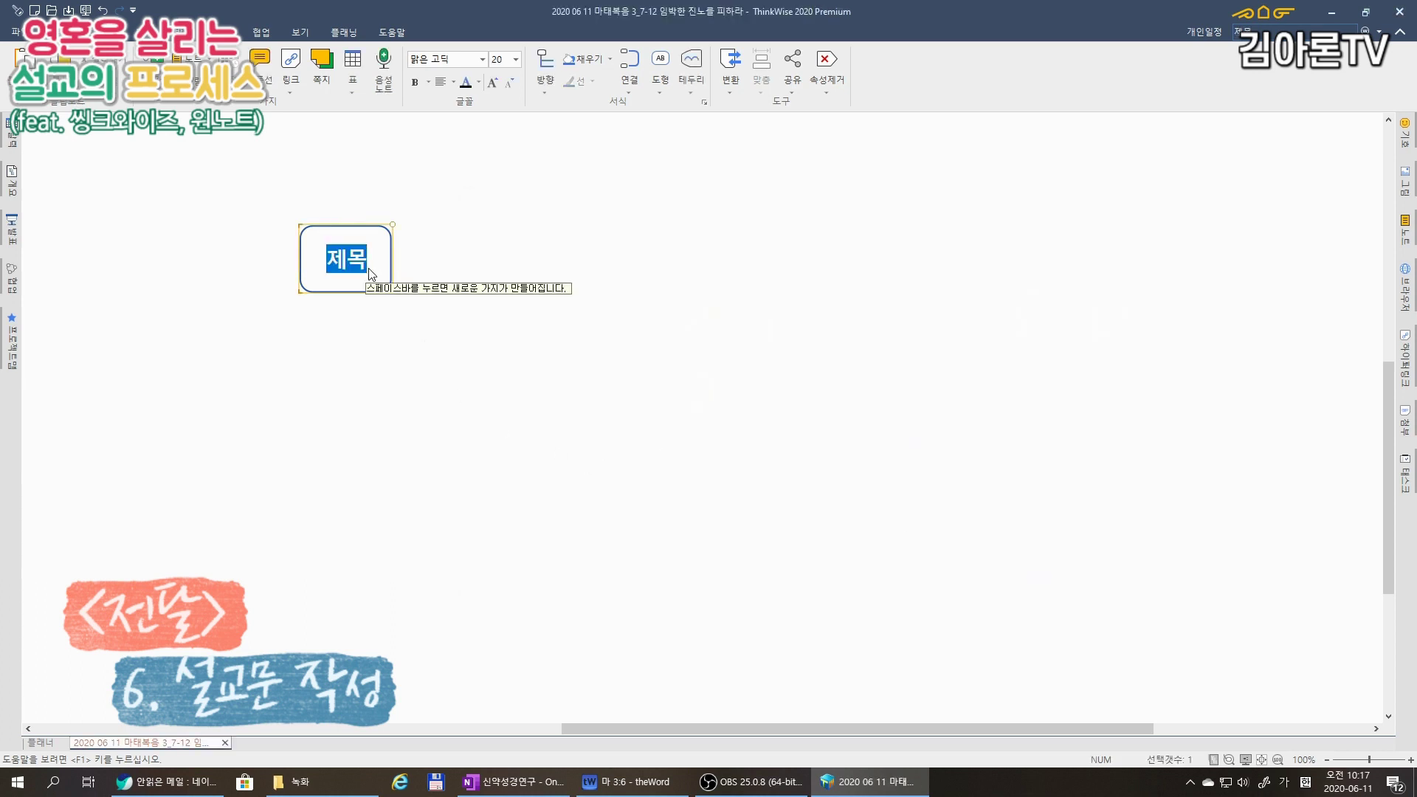
pyautogui.write('마태복음')
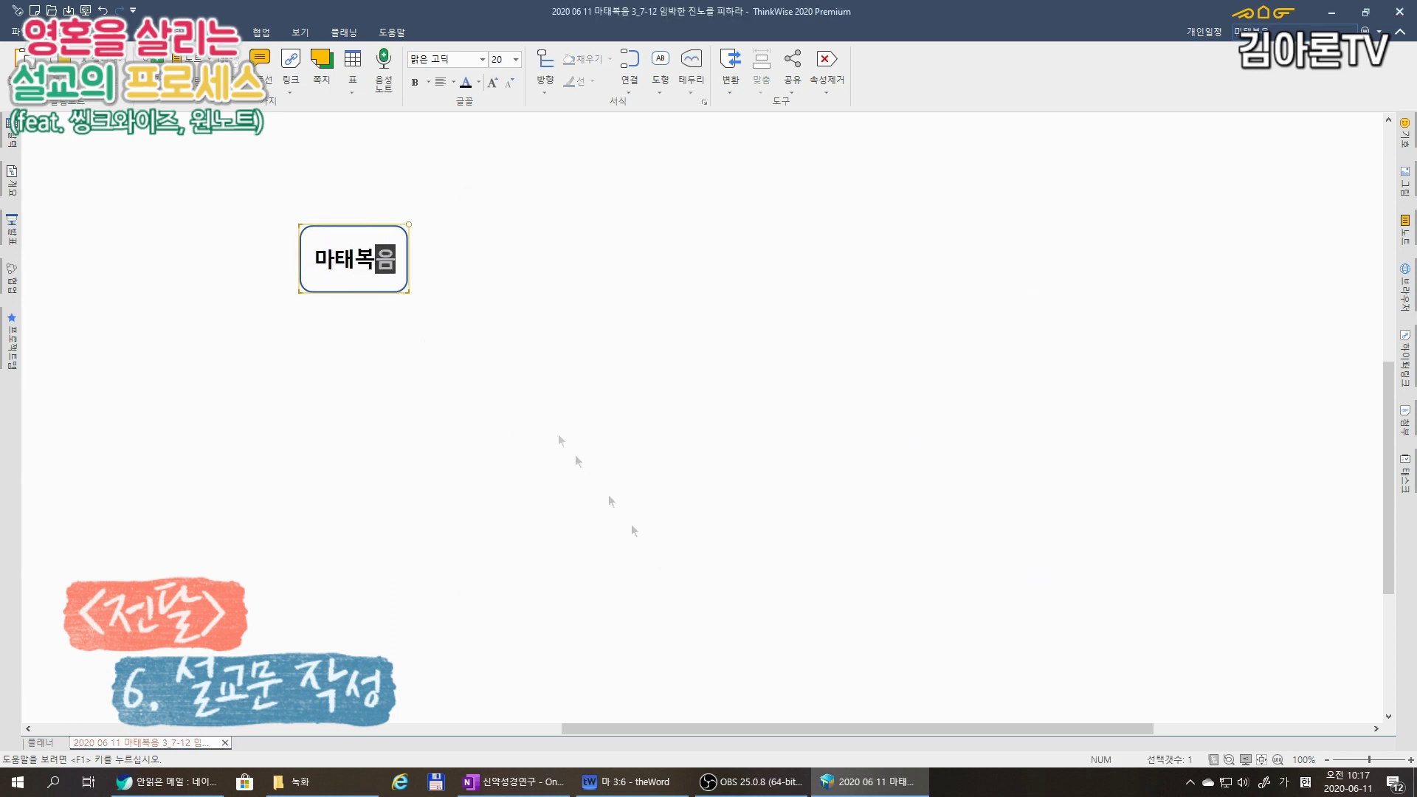
pyautogui.click(648, 502)
pyautogui.doubleClick(402, 269)
pyautogui.write('3:7')
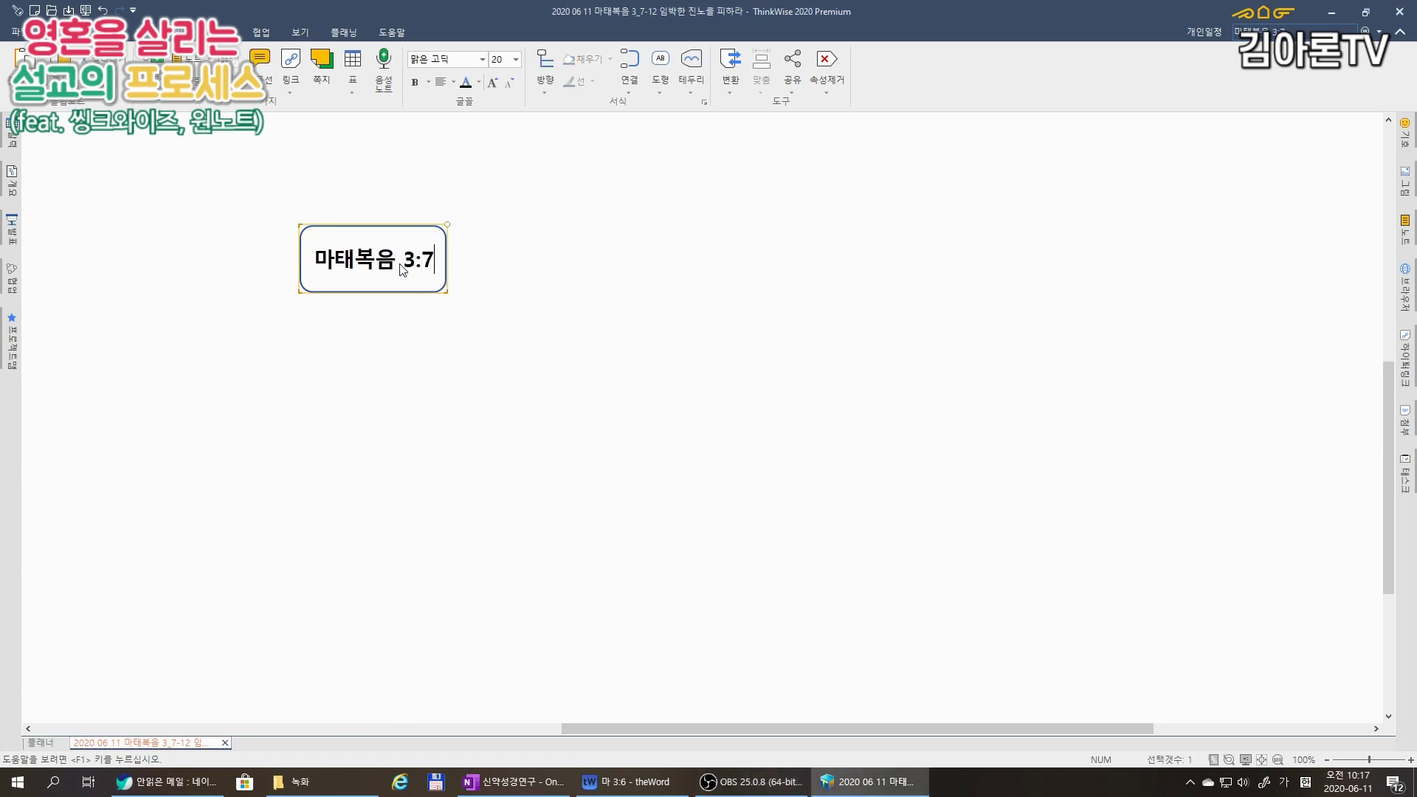
pyautogui.write('-12 임박한 진노를 피하라 2020.')
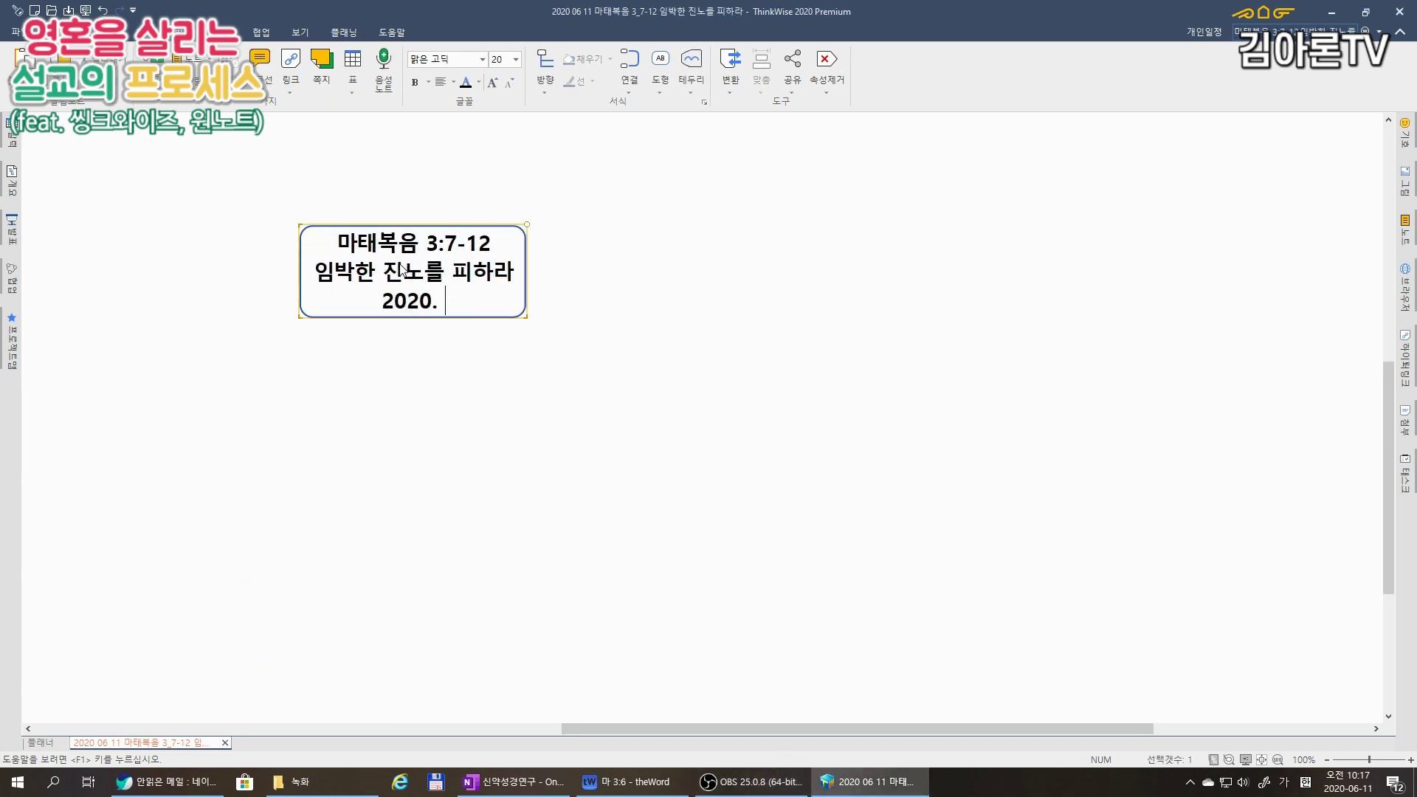
pyautogui.write(' 06. 11. 송유월교회 5시 새벽예배')
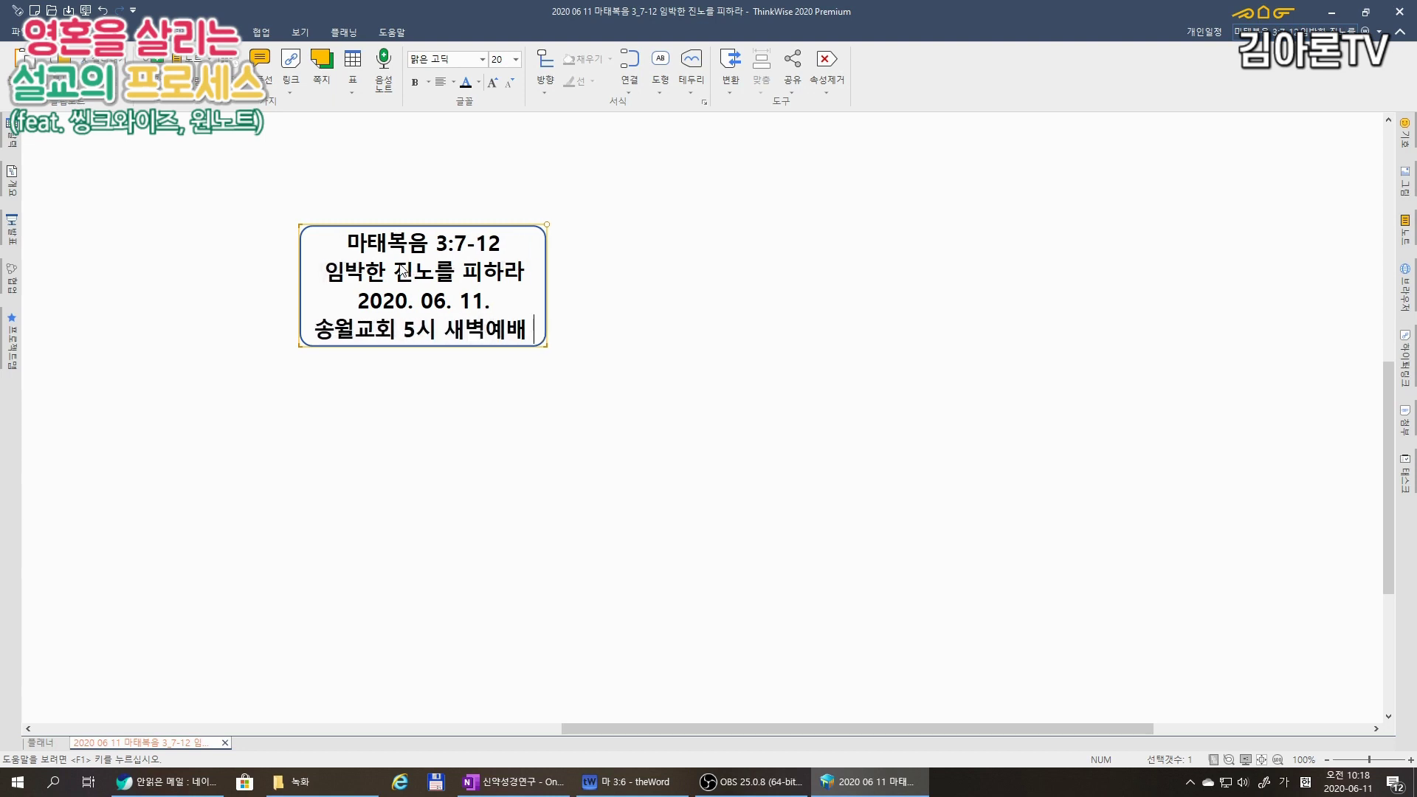
pyautogui.write(' 그레이스홀 임박한 ㅈ진노를 피하기 위해 예수 그리스도께 나아가야함을 안다.')
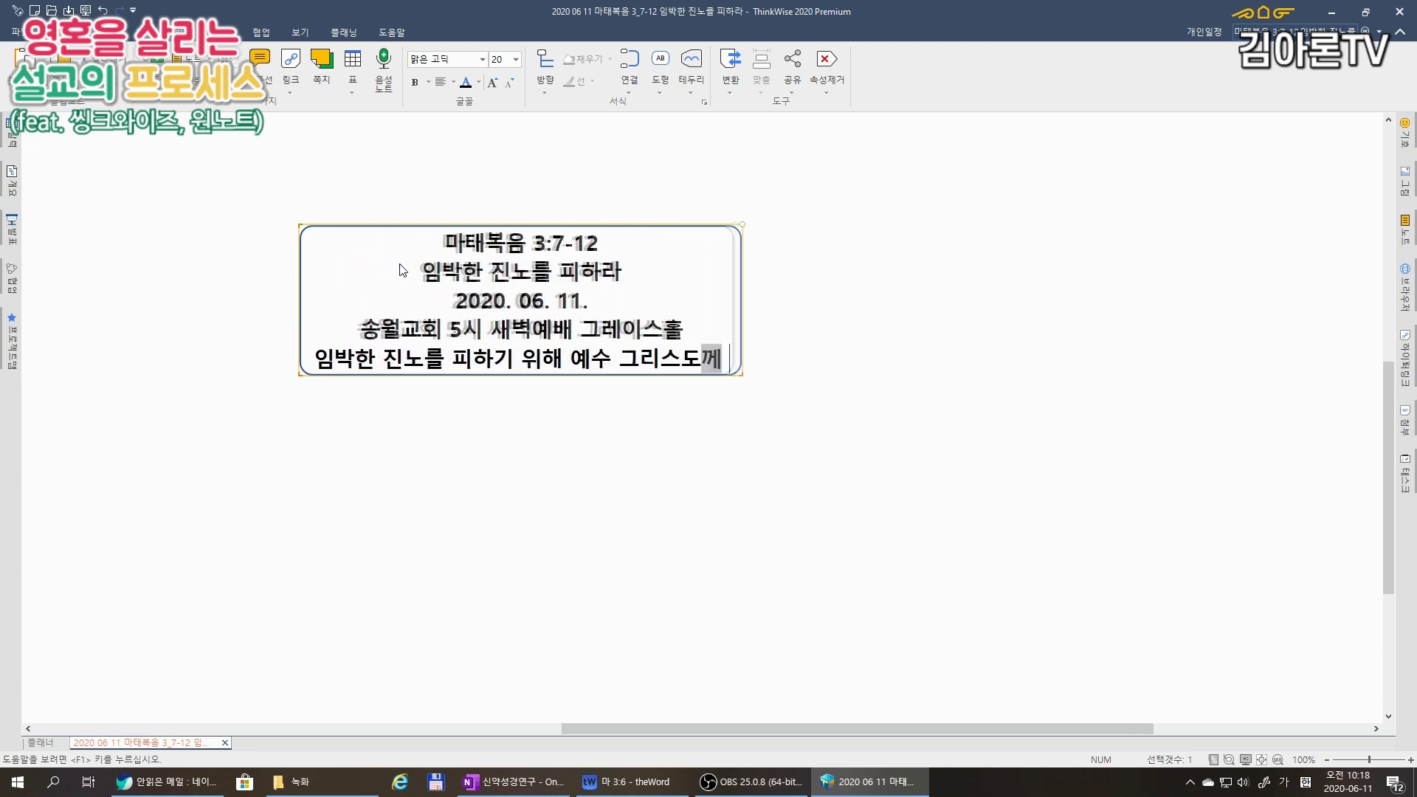
pyautogui.press('Return')
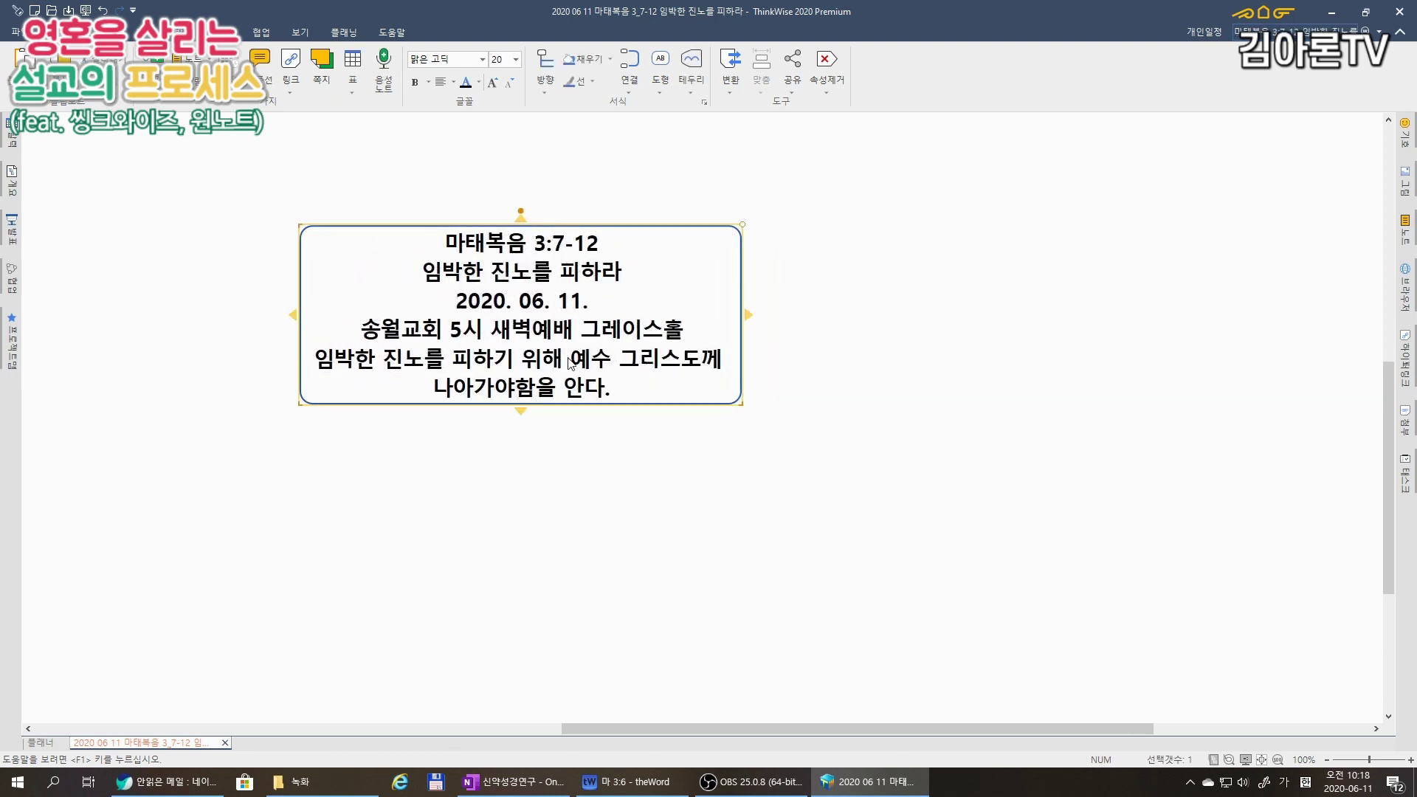
# Add four branches named "Hook", "Book", "Look" and "Took" under the title node.
pyautogui.press('space')
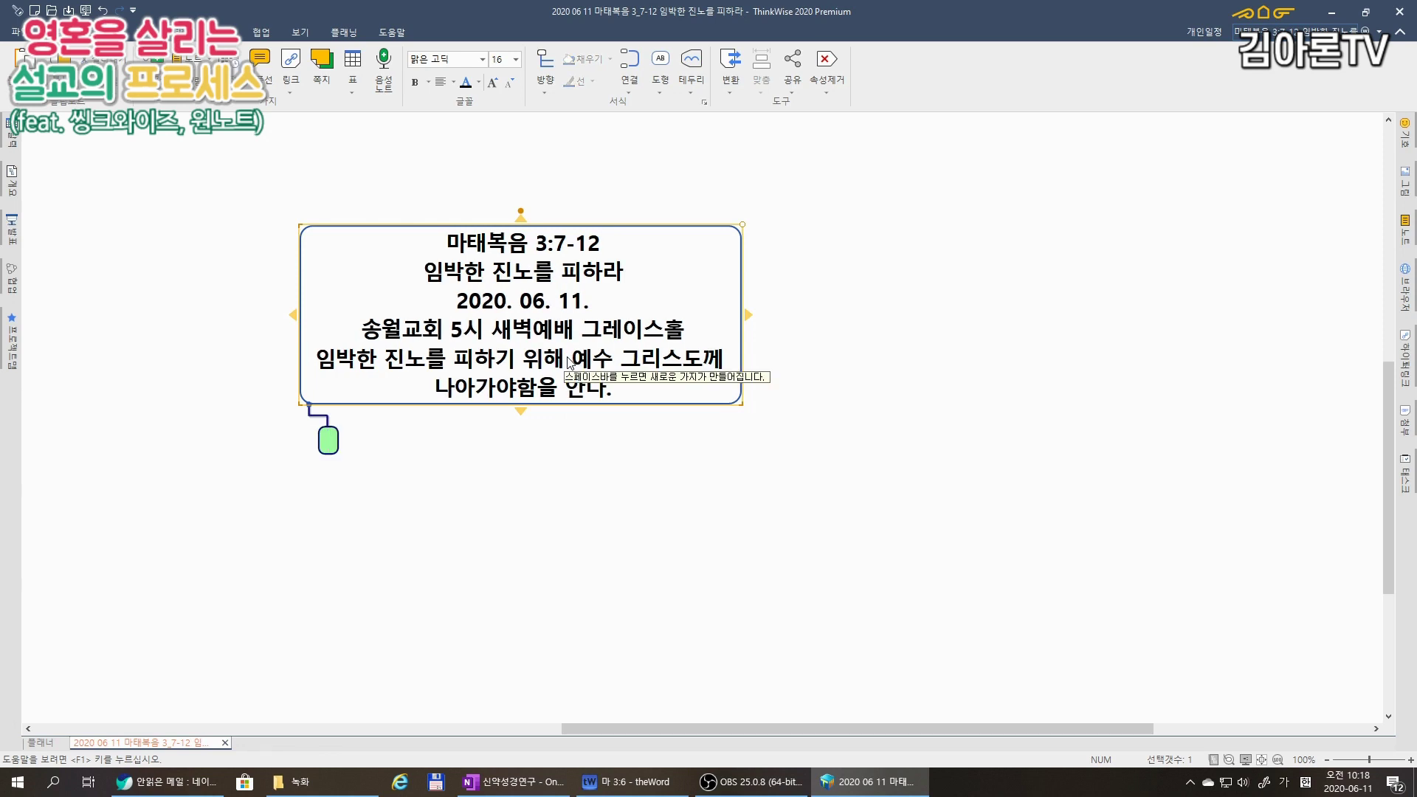
pyautogui.press('Hangul')
pyautogui.write('H')
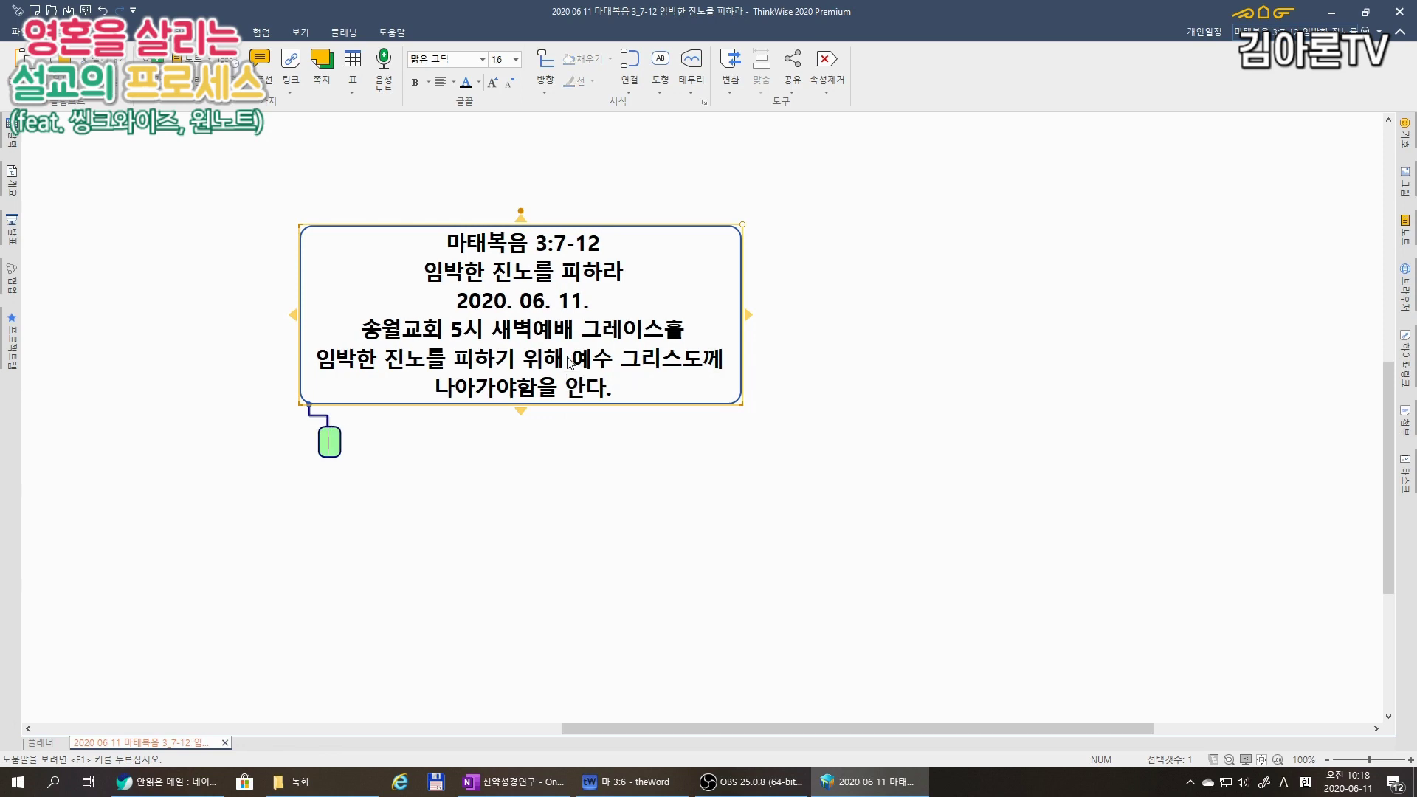
pyautogui.write('ook')
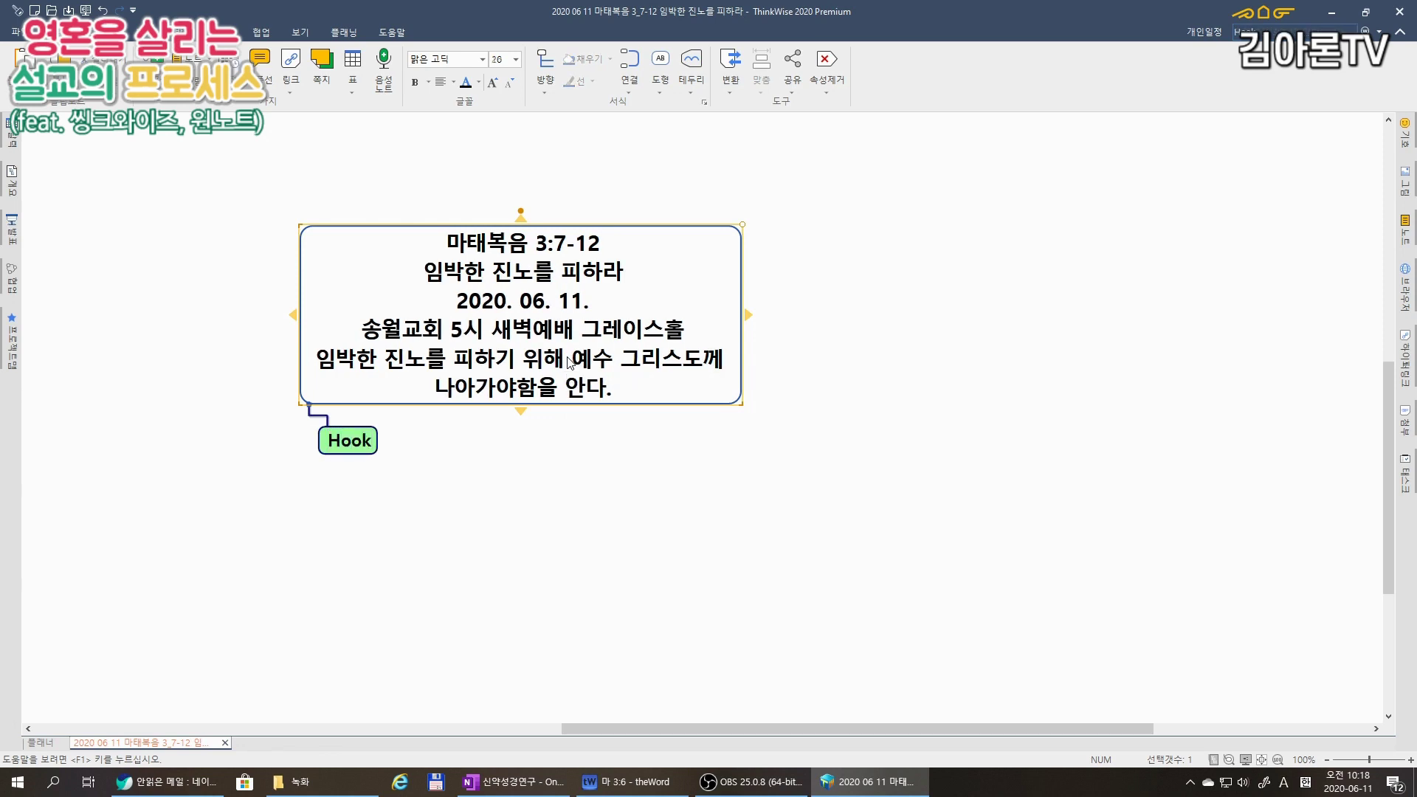
pyautogui.press('Return')
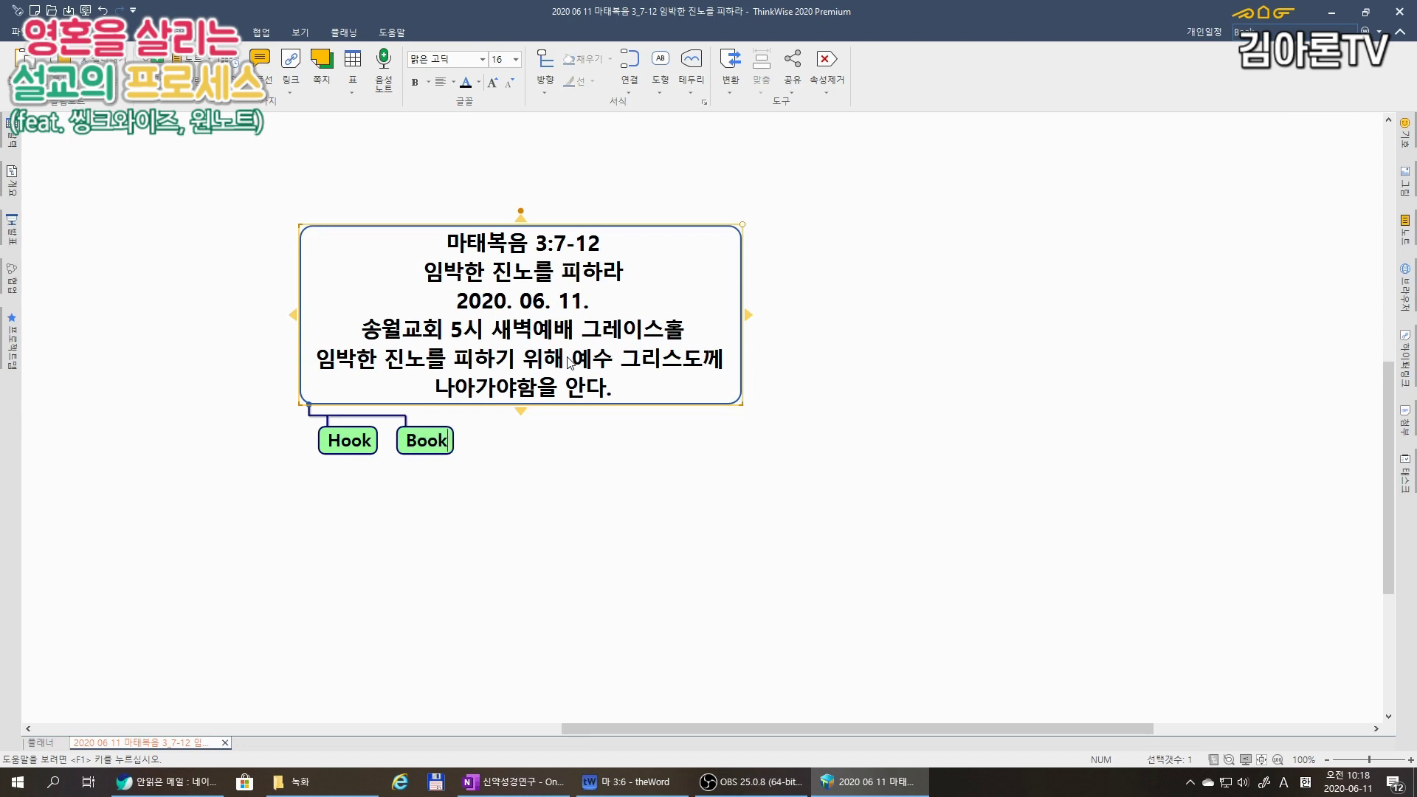
pyautogui.press('Return')
pyautogui.write('Look')
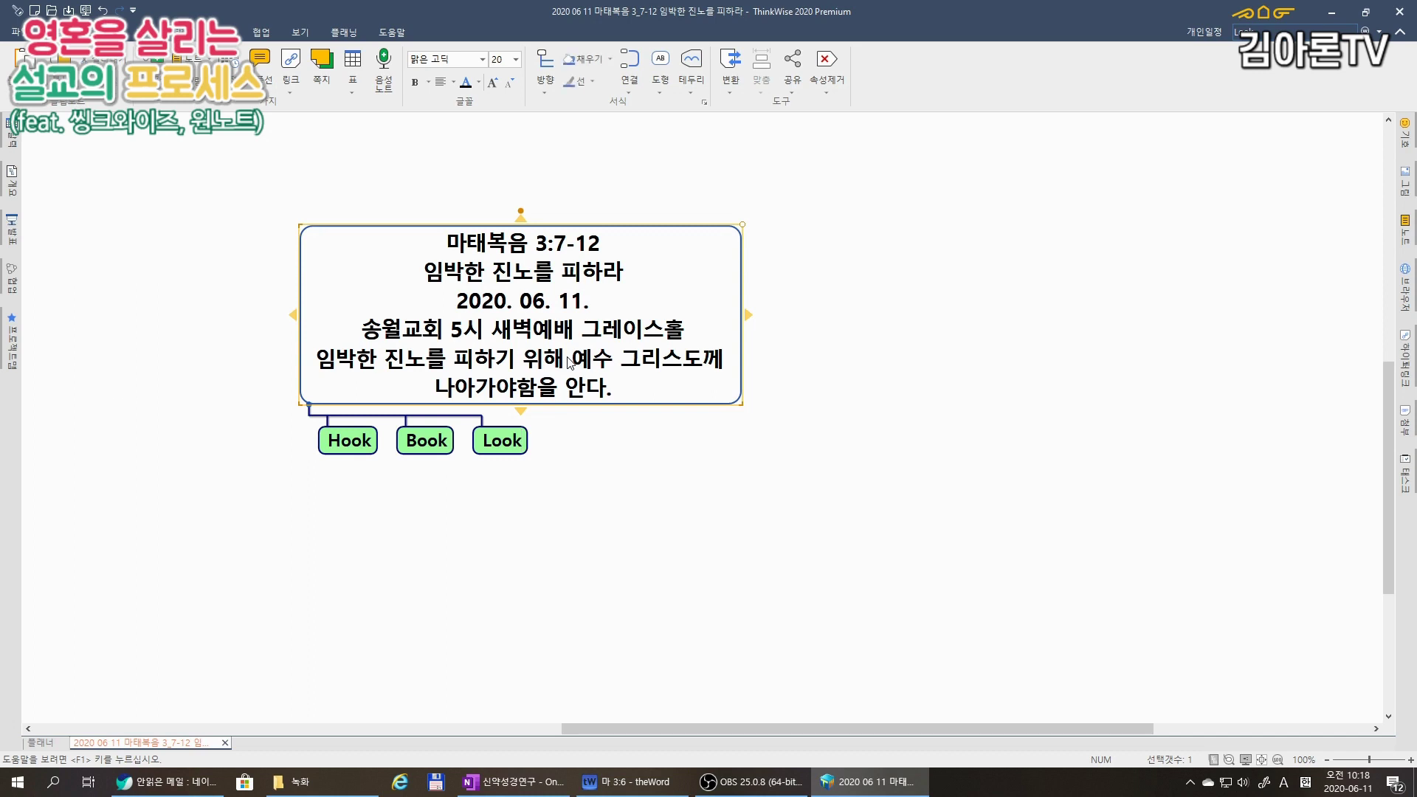
pyautogui.press('Return')
pyautogui.write('Took')
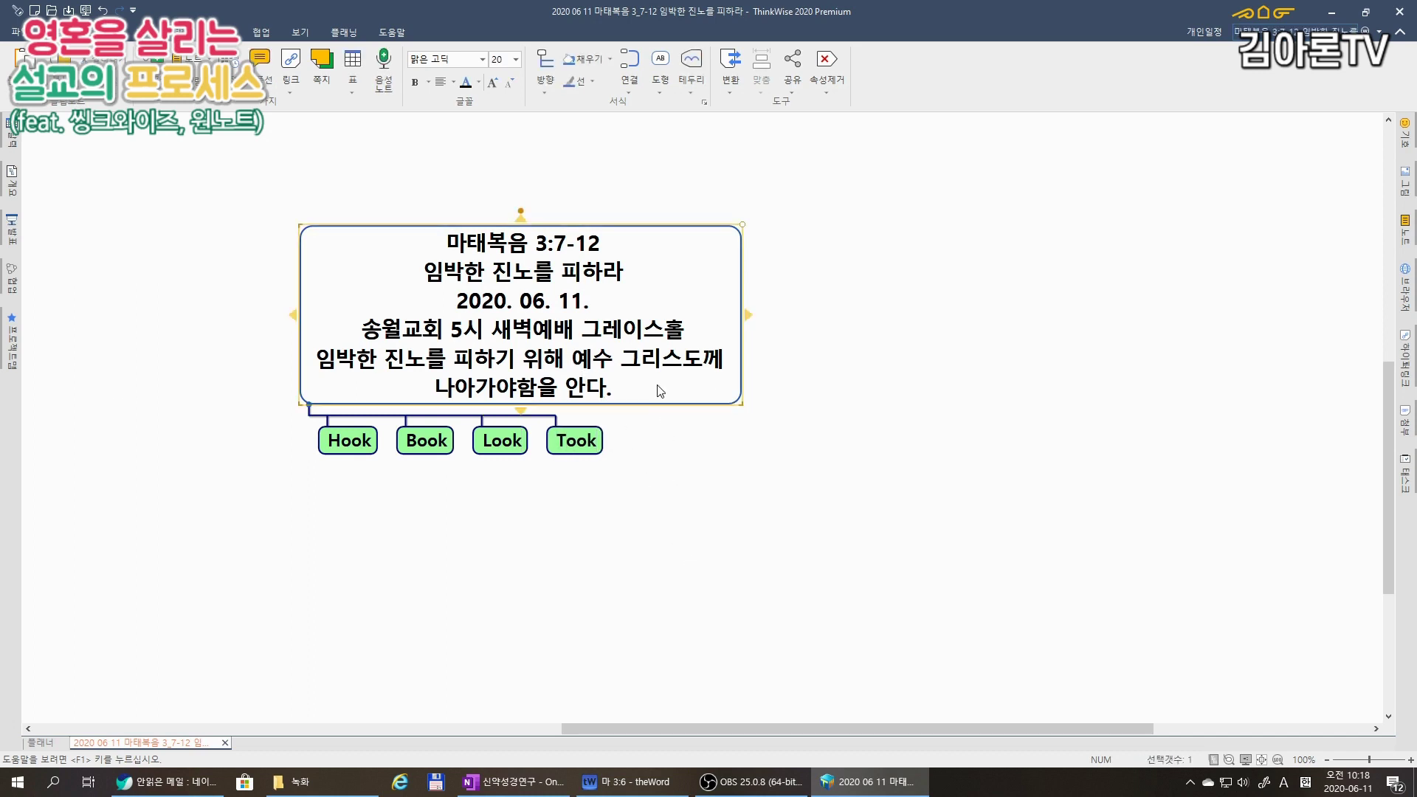
# Reduce the title node's font size to 12.
pyautogui.hotkey('ctrl', 'shift', ',')
pyautogui.hotkey('ctrl', 'shift', ',')
pyautogui.hotkey('ctrl', 'shift', ',')
pyautogui.hotkey('ctrl', 'shift', ',')
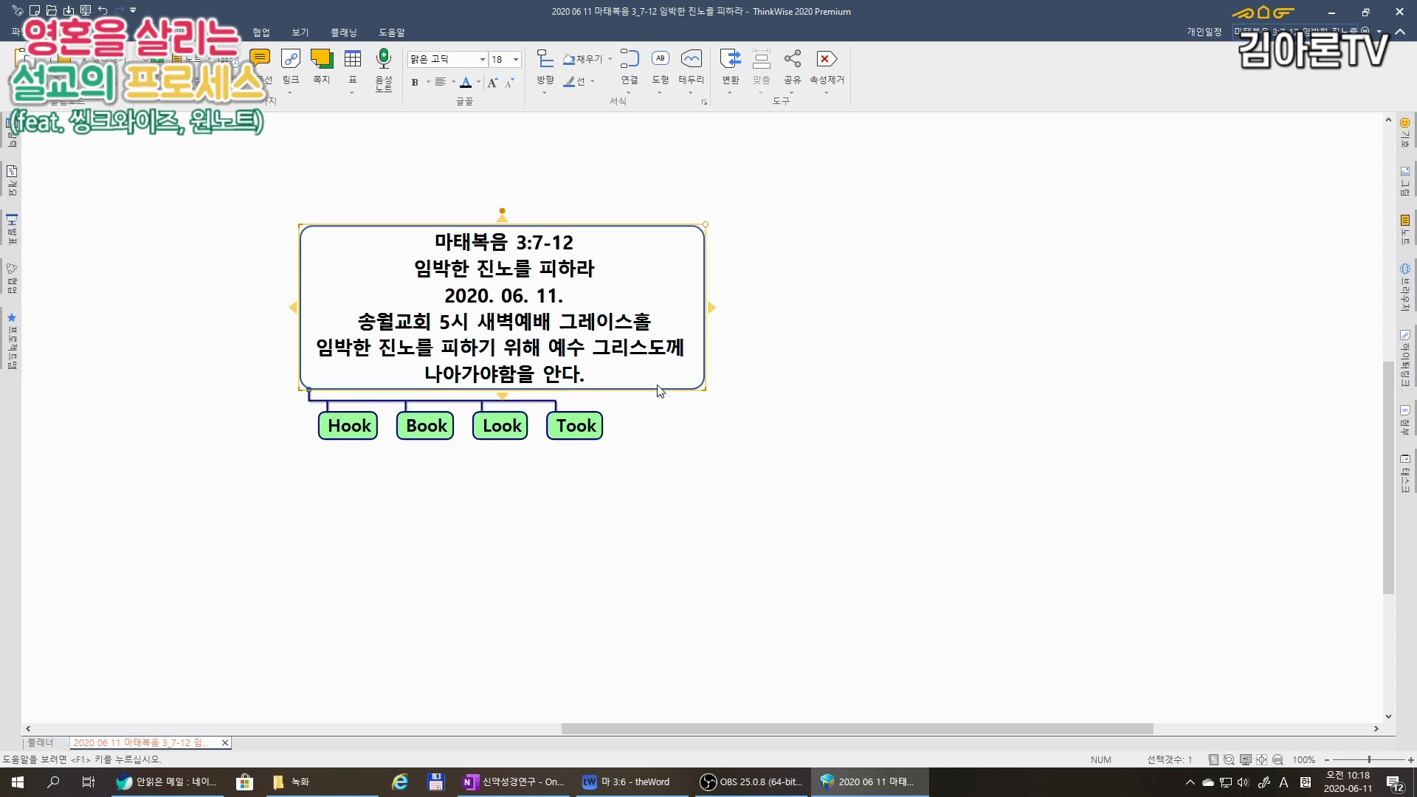
pyautogui.hotkey('ctrl', 'shift', ',')
pyautogui.hotkey('ctrl', 'shift', ',')
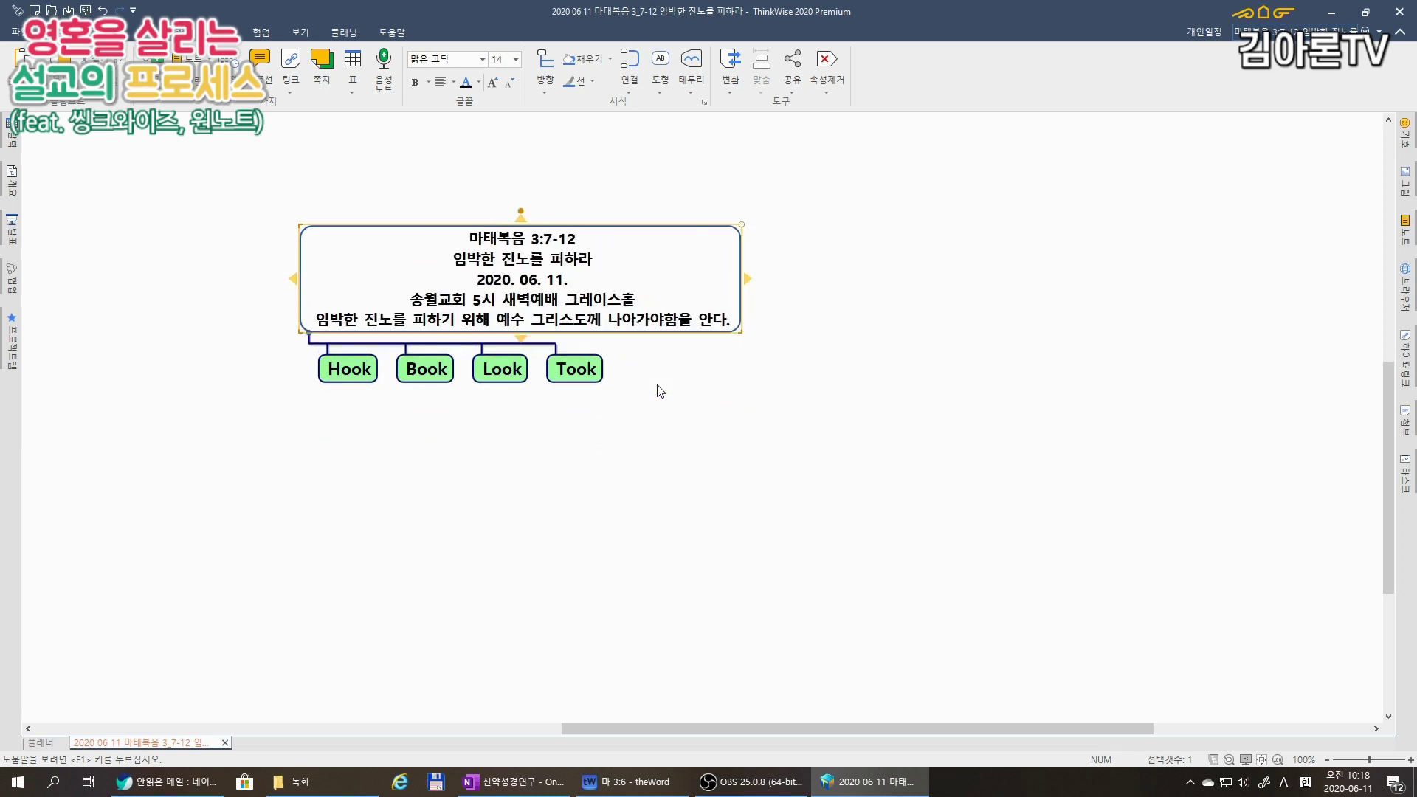
pyautogui.hotkey('ctrl', 'shift', ',')
pyautogui.hotkey('ctrl', 'shift', ',')
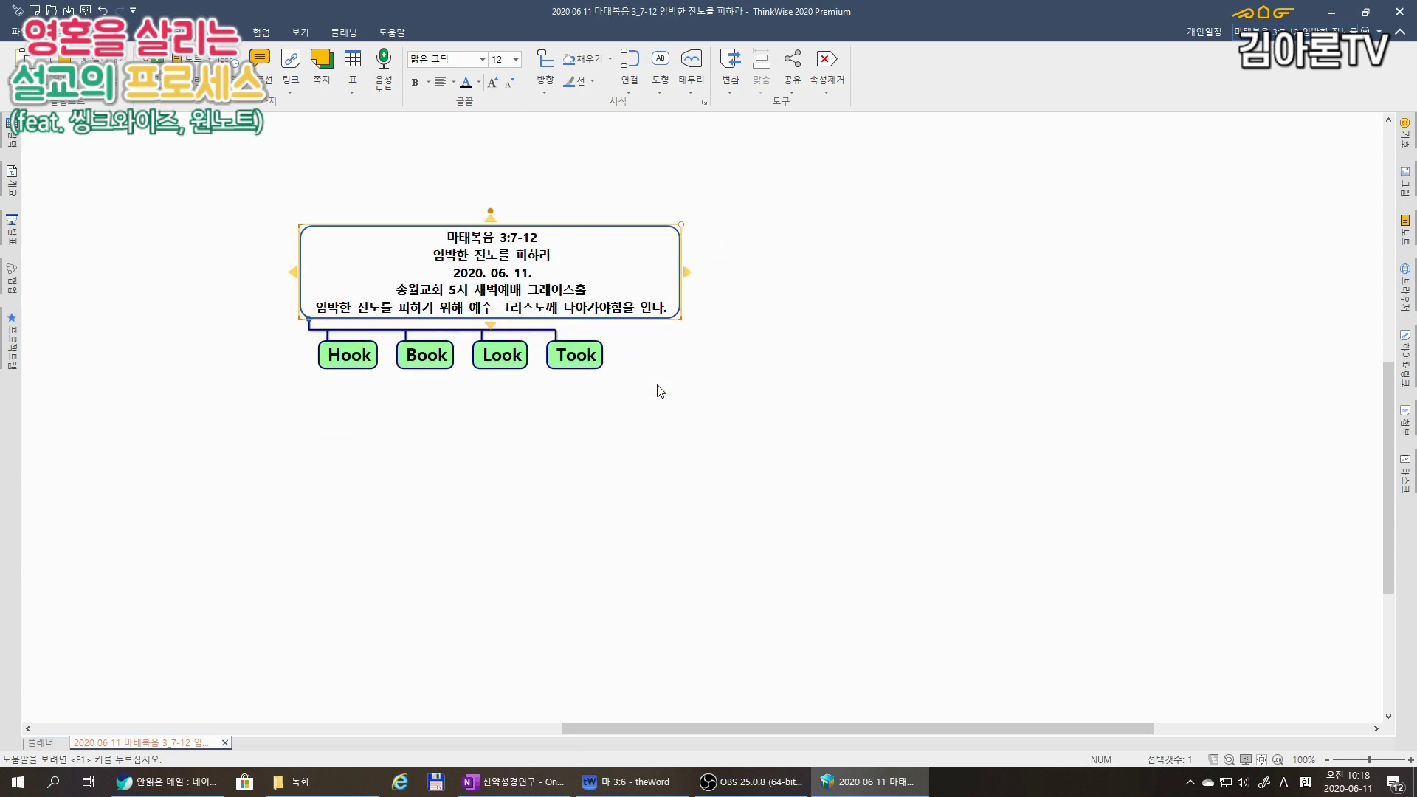
# Apply the pink scroll picture from the 그림 모음창 collection as the title node's background.
pyautogui.click(1405, 133)
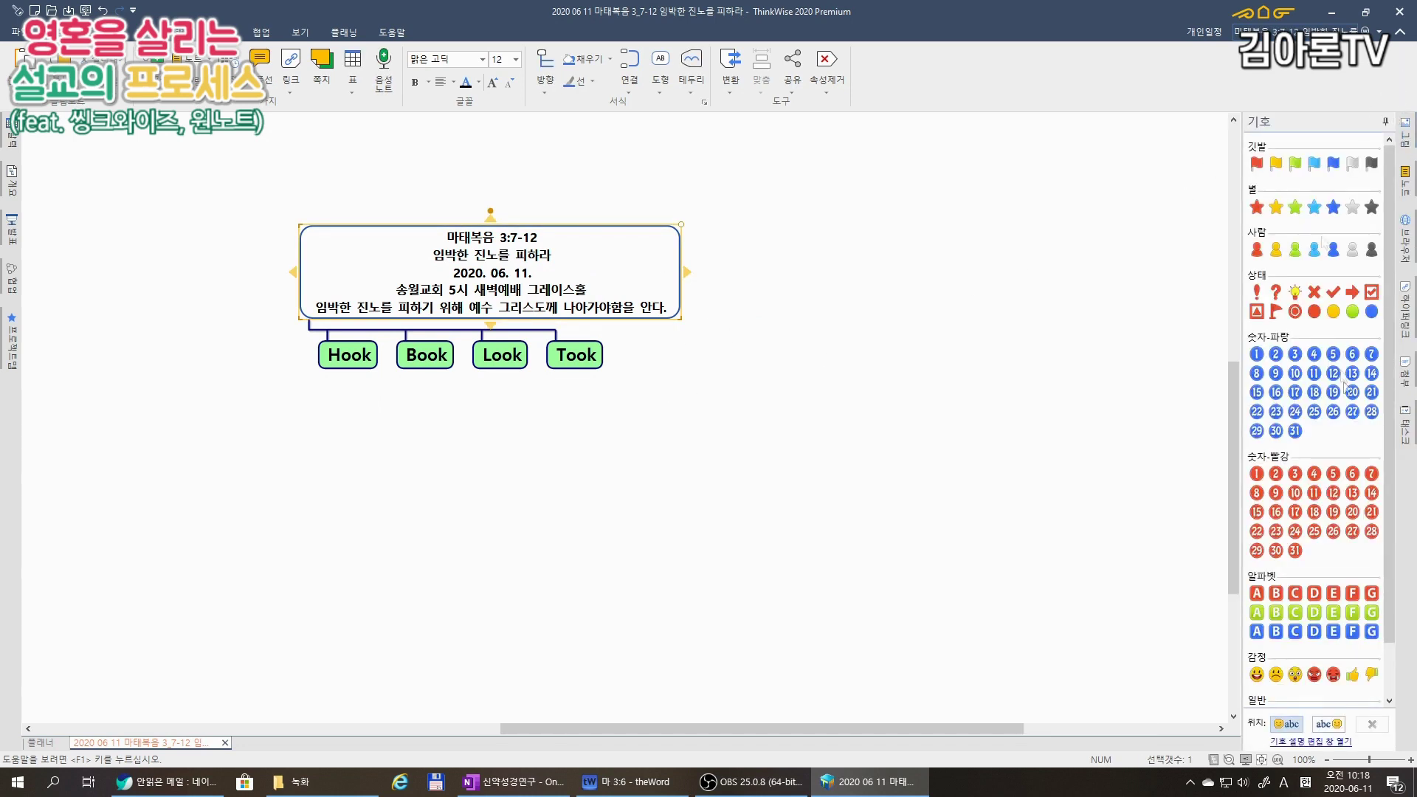
pyautogui.click(1405, 186)
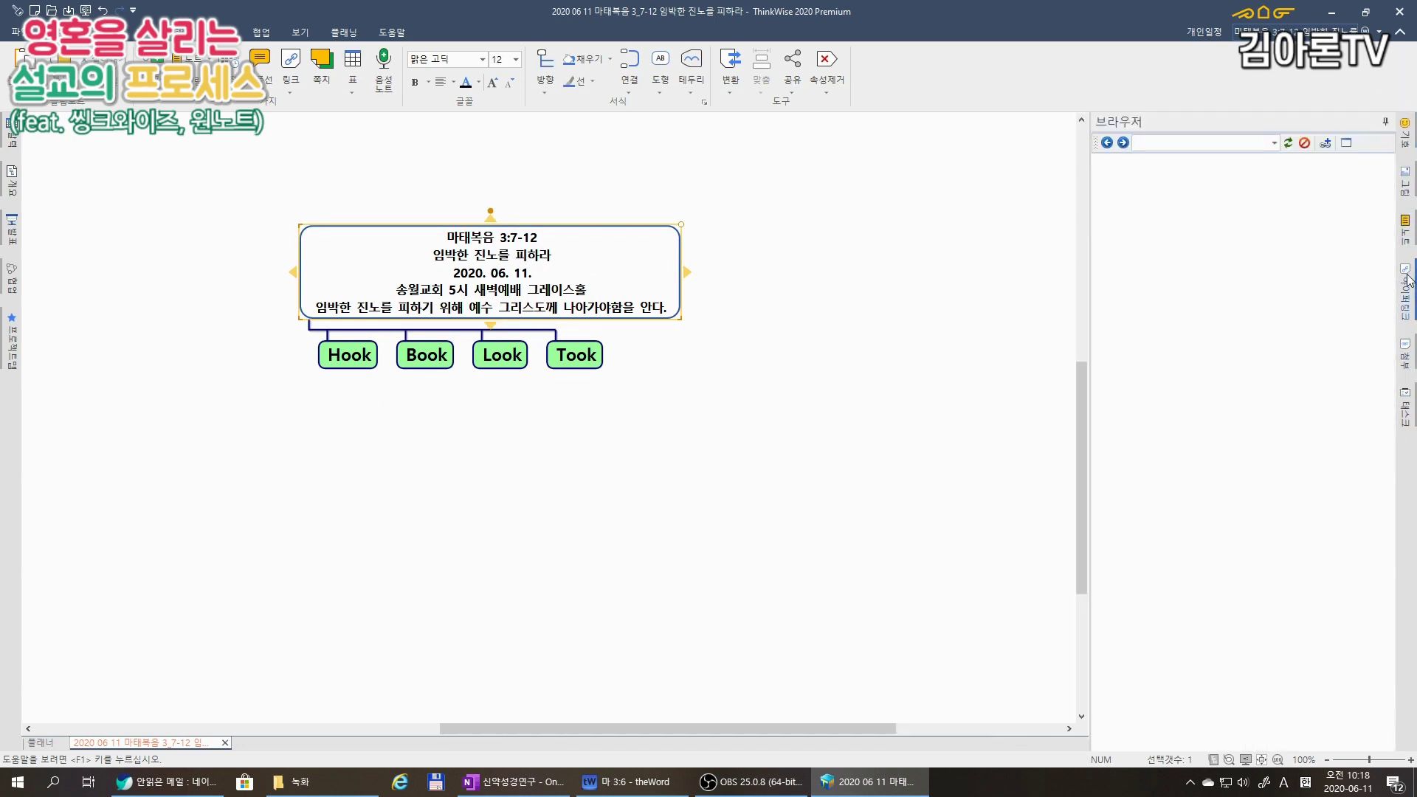
pyautogui.click(1405, 131)
pyautogui.scroll(-3, 1341, 333)
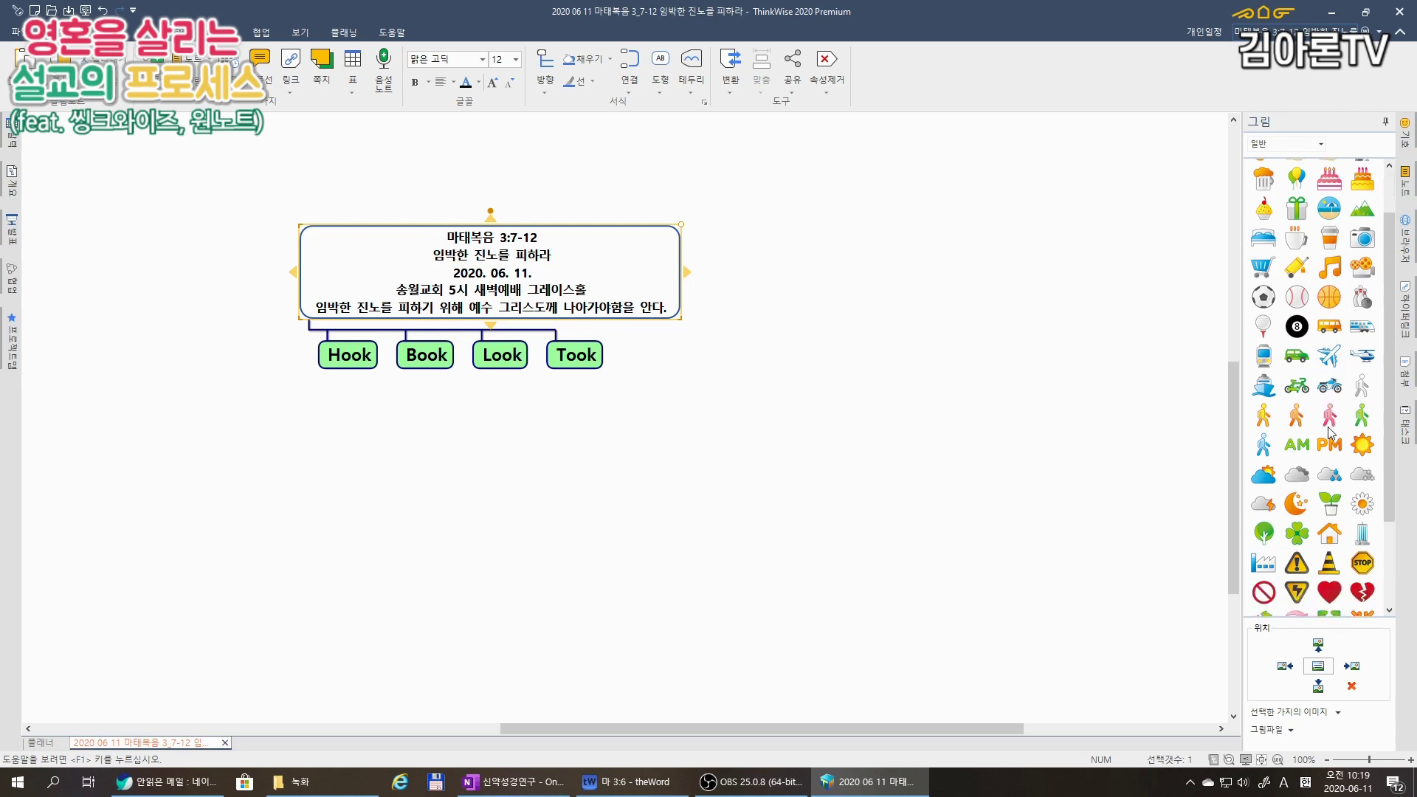
pyautogui.scroll(3, 1340, 334)
pyautogui.click(1320, 144)
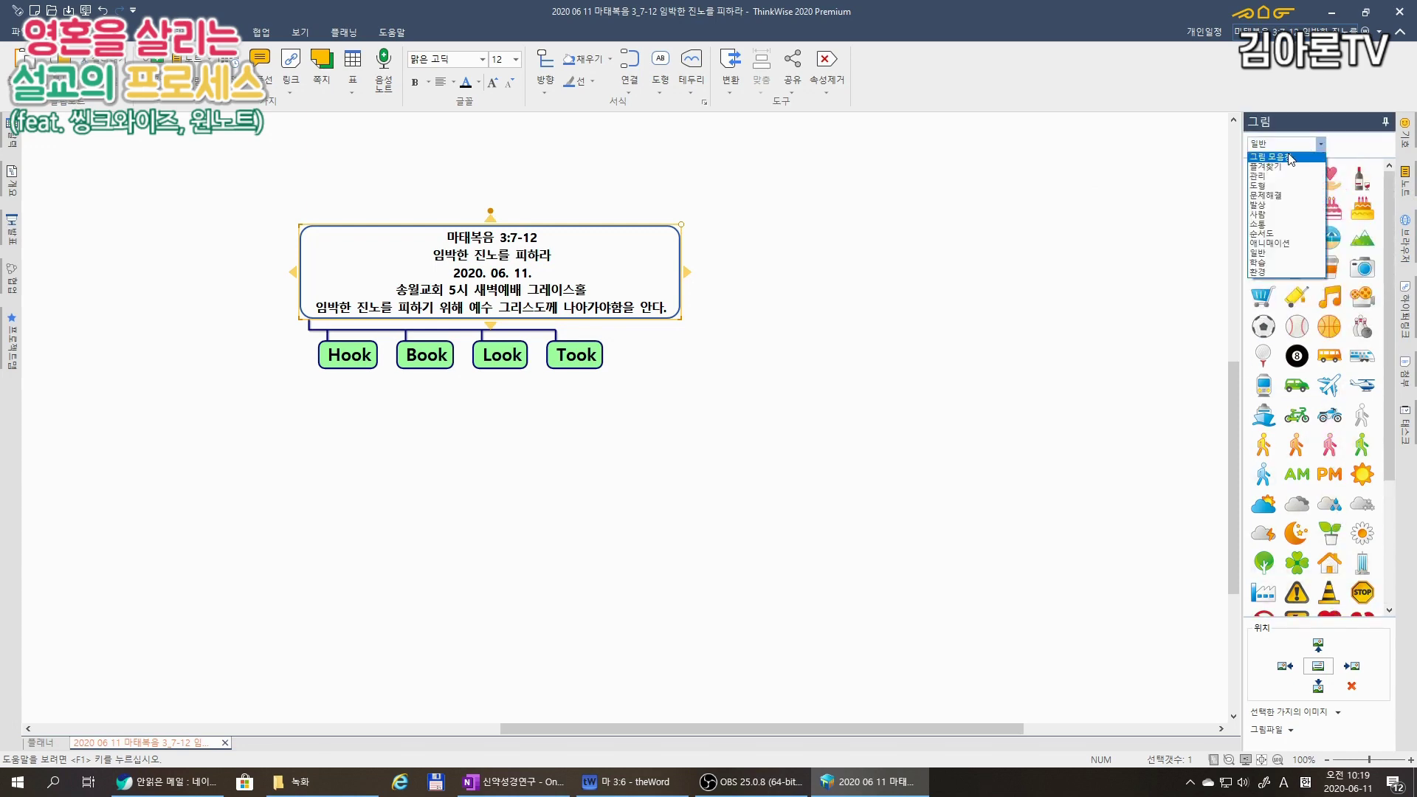
pyautogui.click(1269, 234)
pyautogui.scroll(-2, 1271, 562)
pyautogui.click(1271, 563)
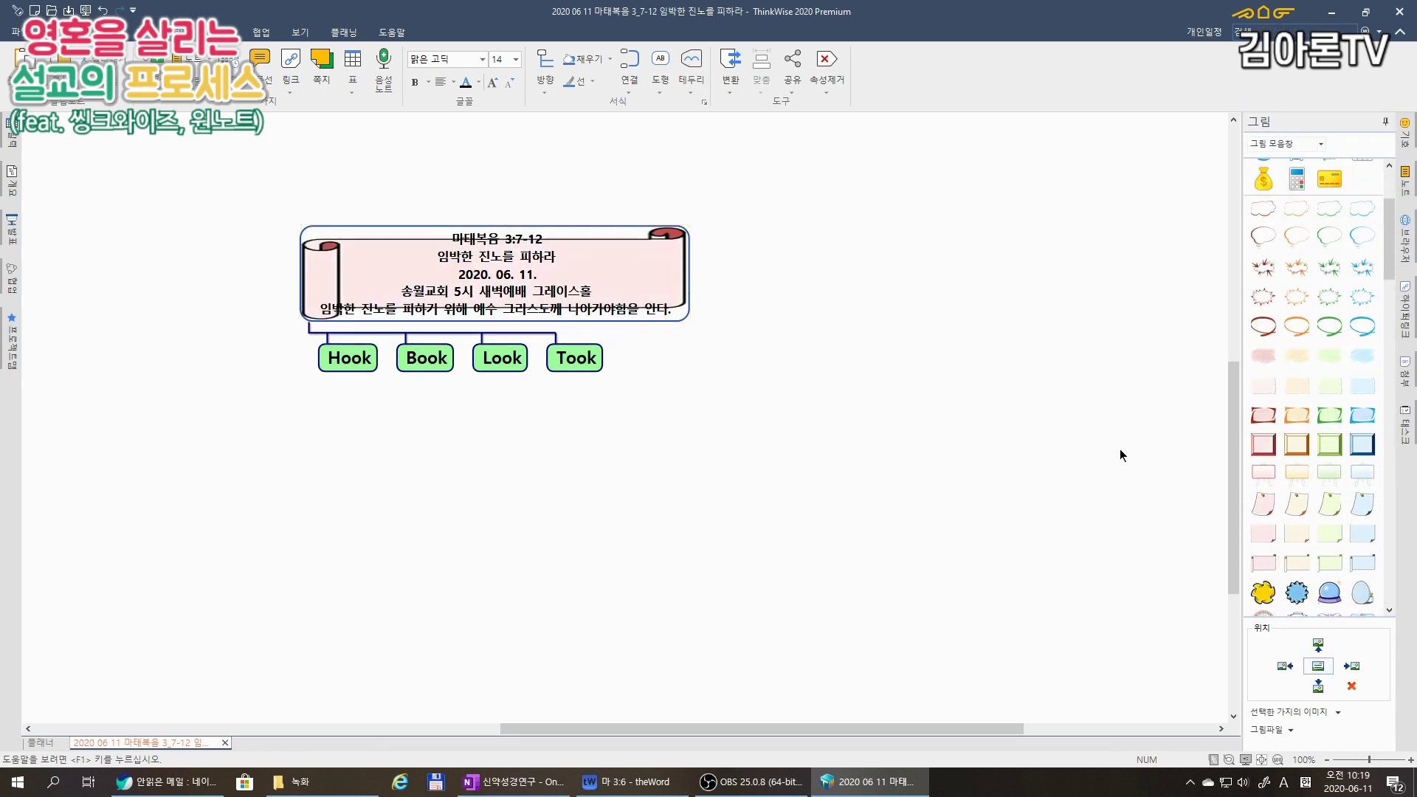
# Remove the title node's outline and resize the node taller and slightly narrower so the scroll frames the text.
pyautogui.click(826, 70)
pyautogui.click(859, 137)
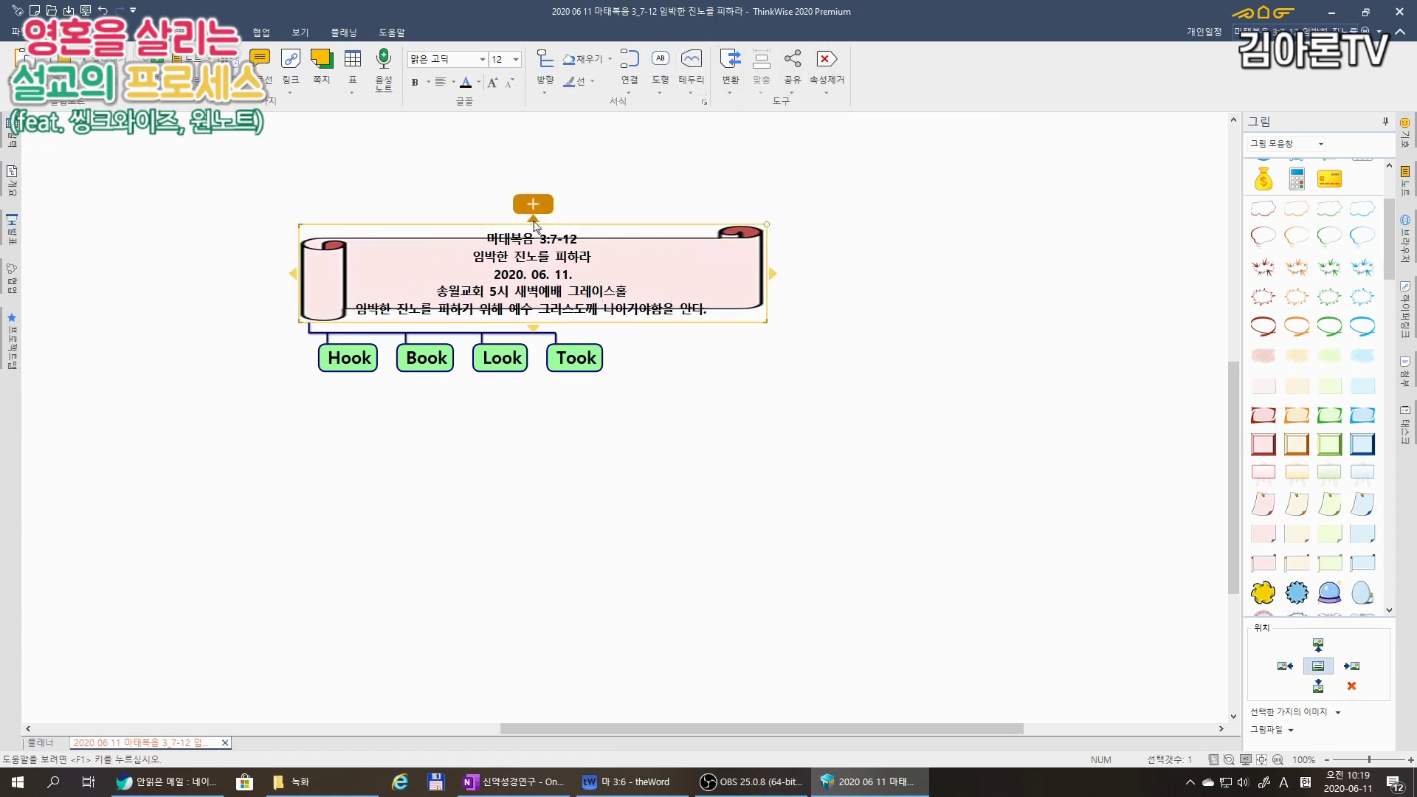
pyautogui.moveTo(534, 323); pyautogui.dragTo(534, 359)
pyautogui.moveTo(767, 274); pyautogui.dragTo(744, 273)
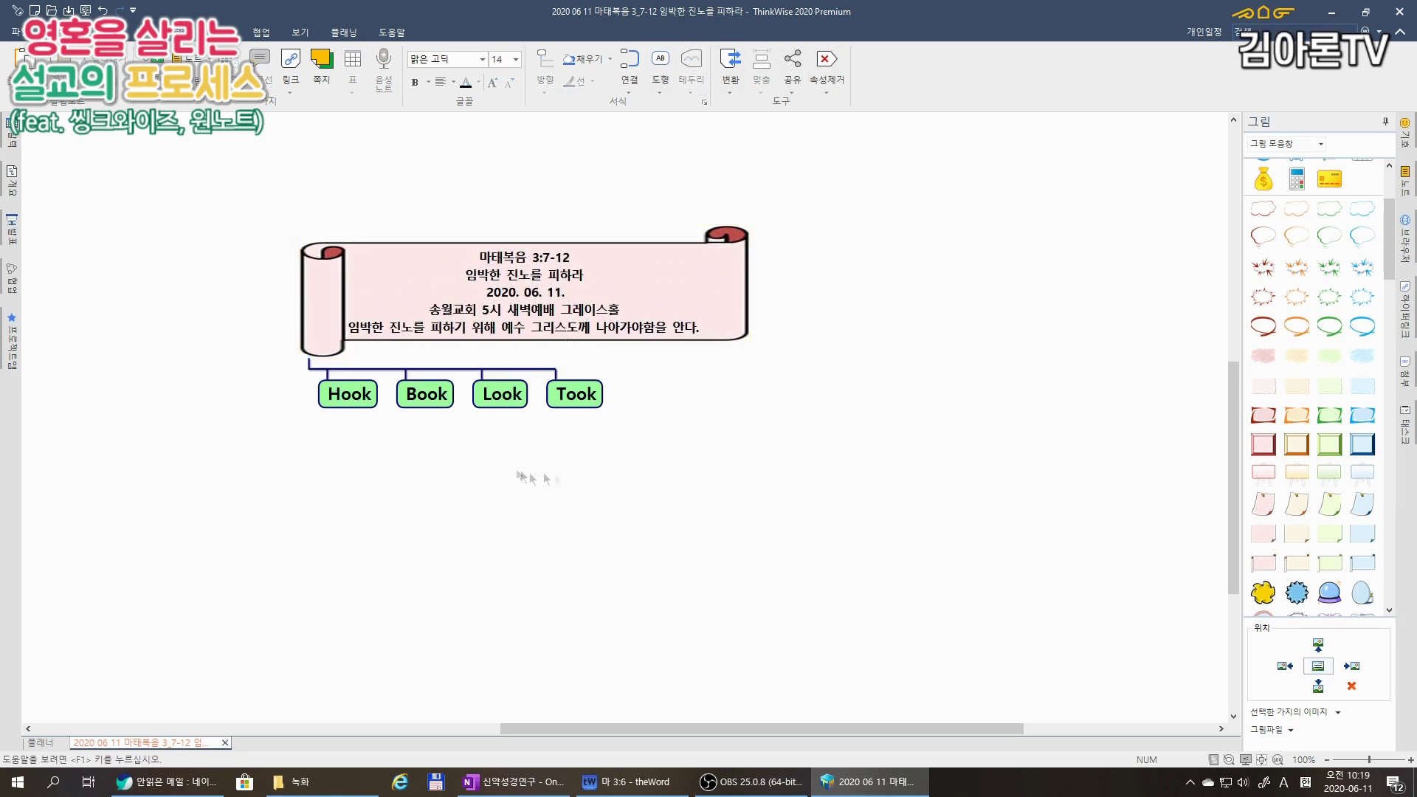
pyautogui.click(612, 526)
# Copy verses Matthew 3:7-12 (개정개역) from theWord and paste them into the ThinkWise map as a separate node.
pyautogui.hotkey('alt', 'Tab')
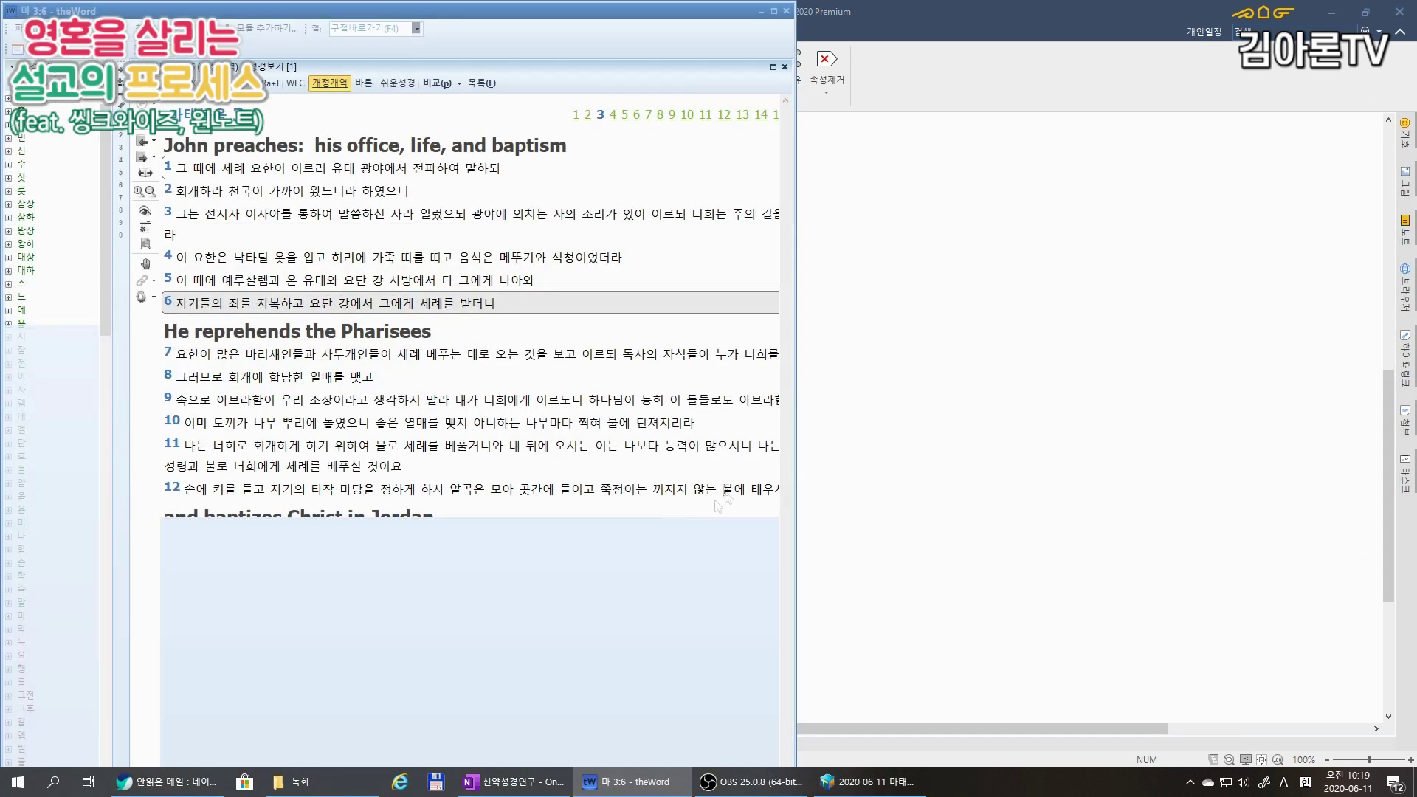
pyautogui.moveTo(257, 354); pyautogui.dragTo(361, 521)
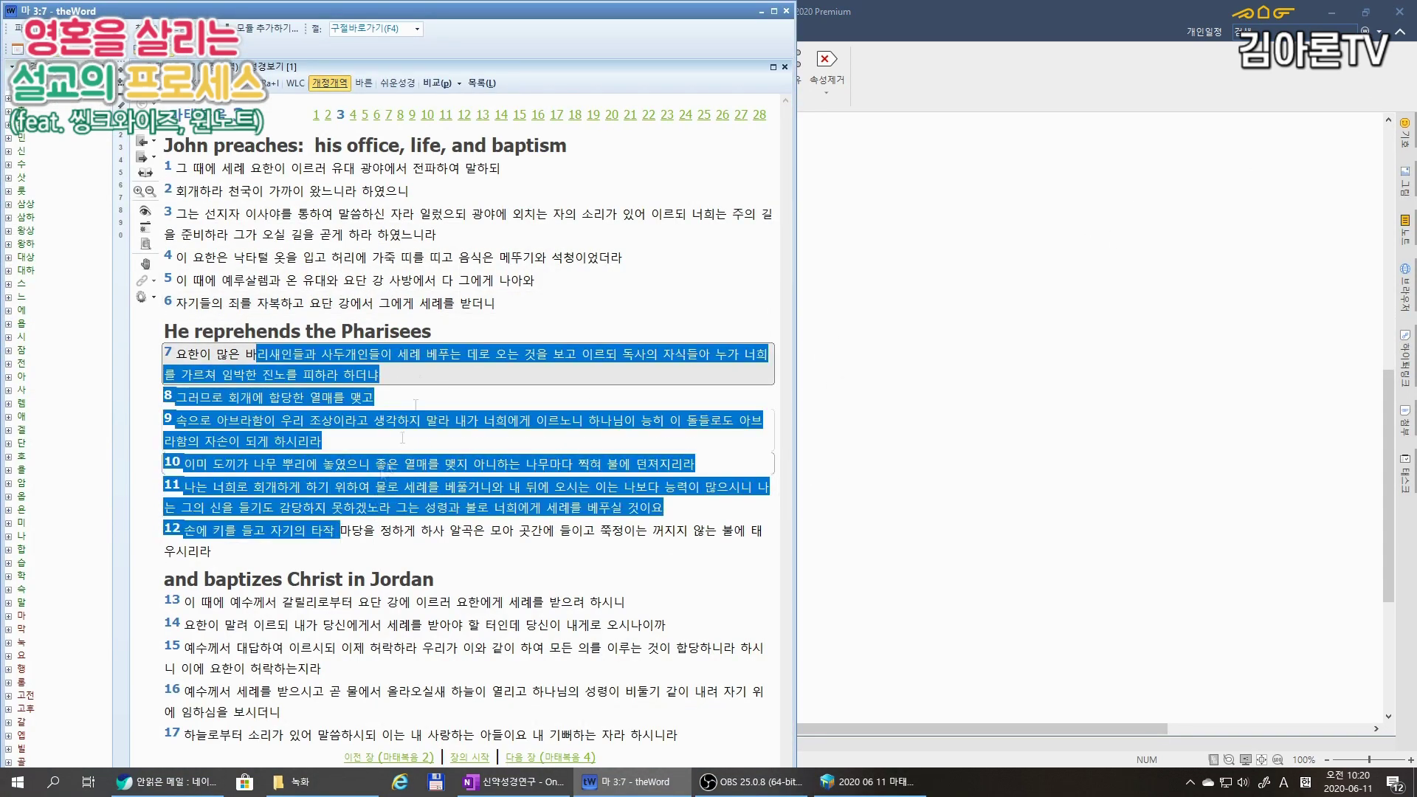
pyautogui.hotkey('ctrl', 'c')
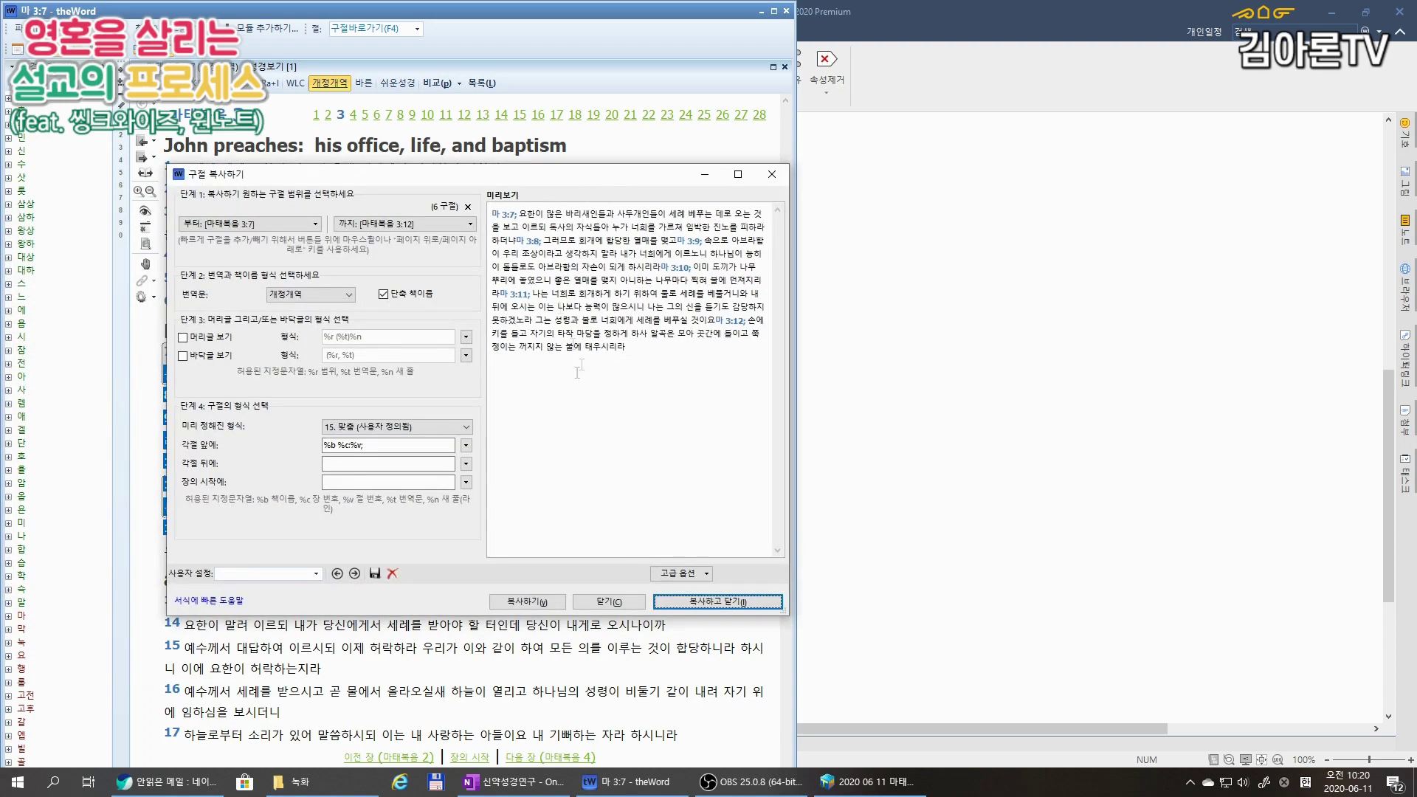
pyautogui.press('Return')
pyautogui.hotkey('alt', 'Tab')
pyautogui.hotkey('ctrl', 'v')
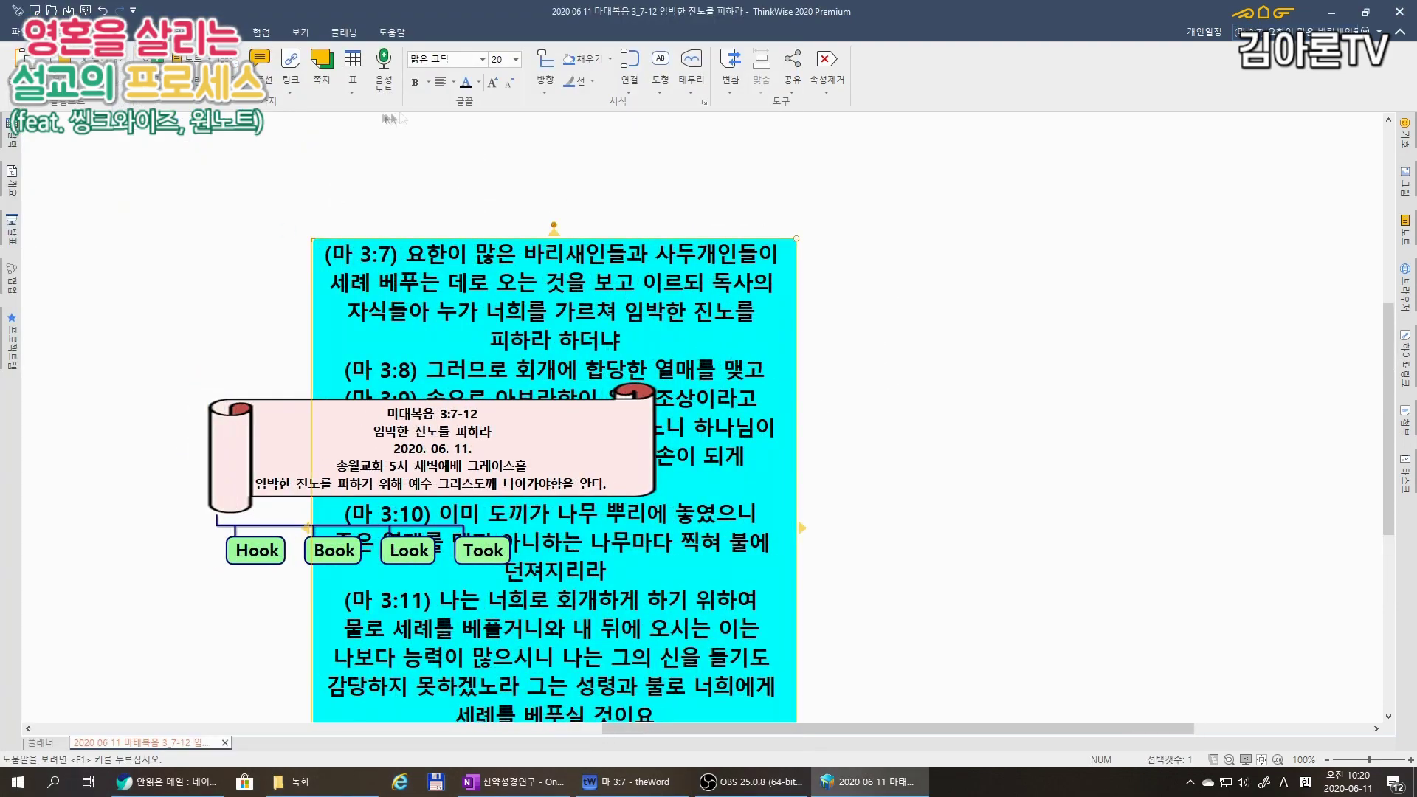
# Reduce the font size of the pasted Bible passage node to 12.
pyautogui.hotkey('ctrl', '[')
pyautogui.hotkey('ctrl', '[')
pyautogui.hotkey('ctrl', '[')
pyautogui.hotkey('ctrl', '[')
pyautogui.hotkey('ctrl', '[')
pyautogui.hotkey('ctrl', '[')
pyautogui.hotkey('ctrl', '[')
pyautogui.hotkey('ctrl', '[')
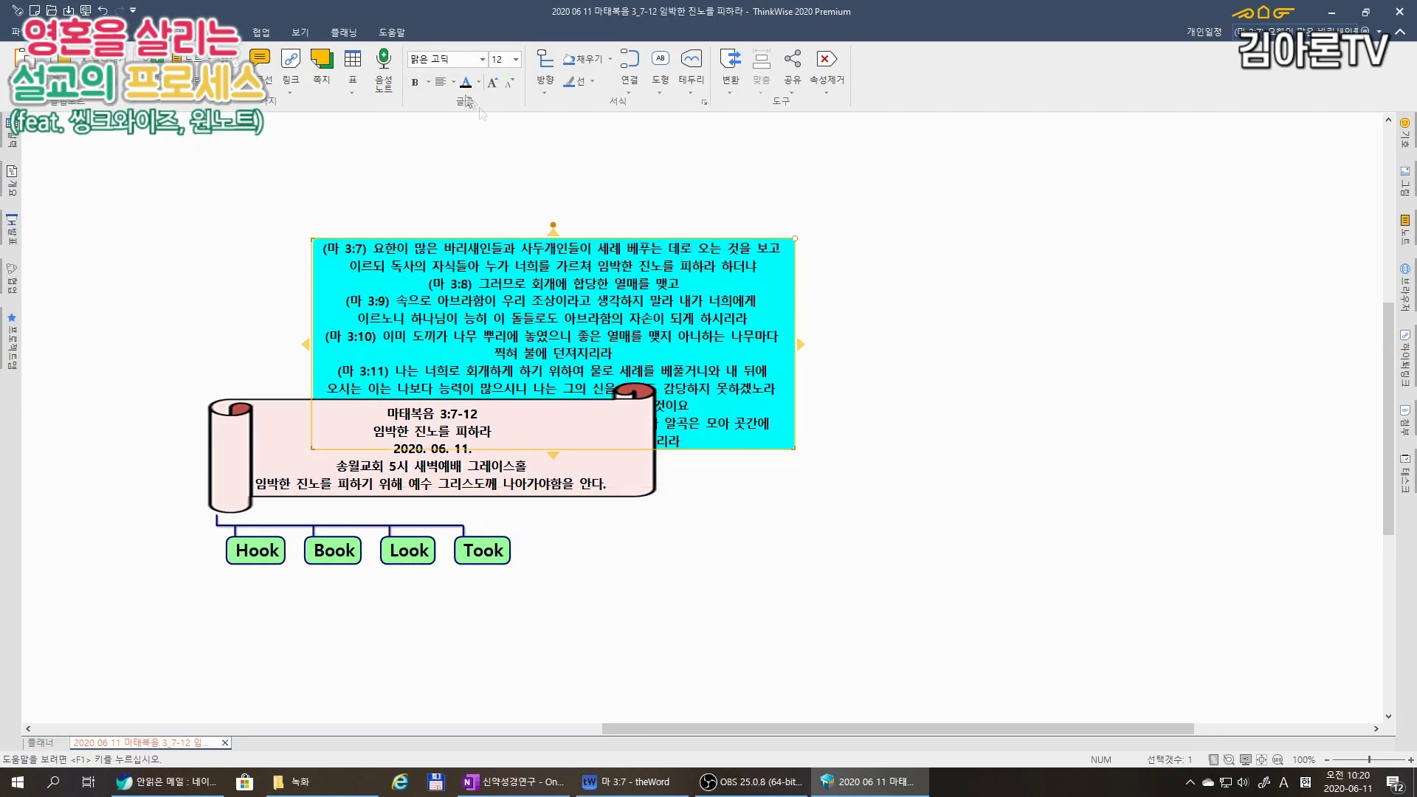
# Left-align the Bible passage node, move it above the title scroll and widen it so each verse fits on one line.
pyautogui.hotkey('ctrl', 'l')
pyautogui.moveTo(325, 307); pyautogui.dragTo(279, 184)
pyautogui.moveTo(748, 222); pyautogui.dragTo(1382, 310)
pyautogui.click(810, 536)
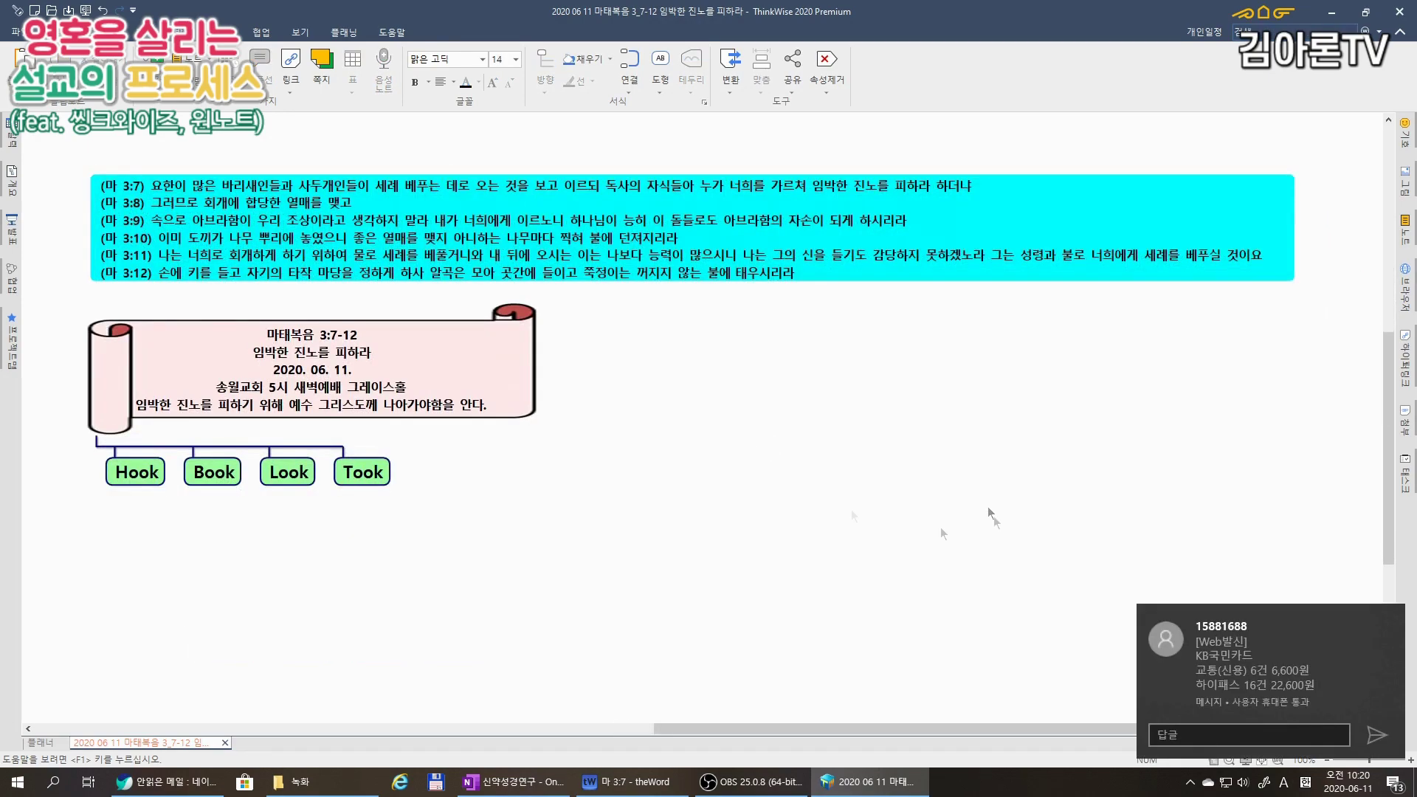
# Remove the Bible passage node's fill colour and move the node slightly closer to the title scroll.
pyautogui.click(792, 243)
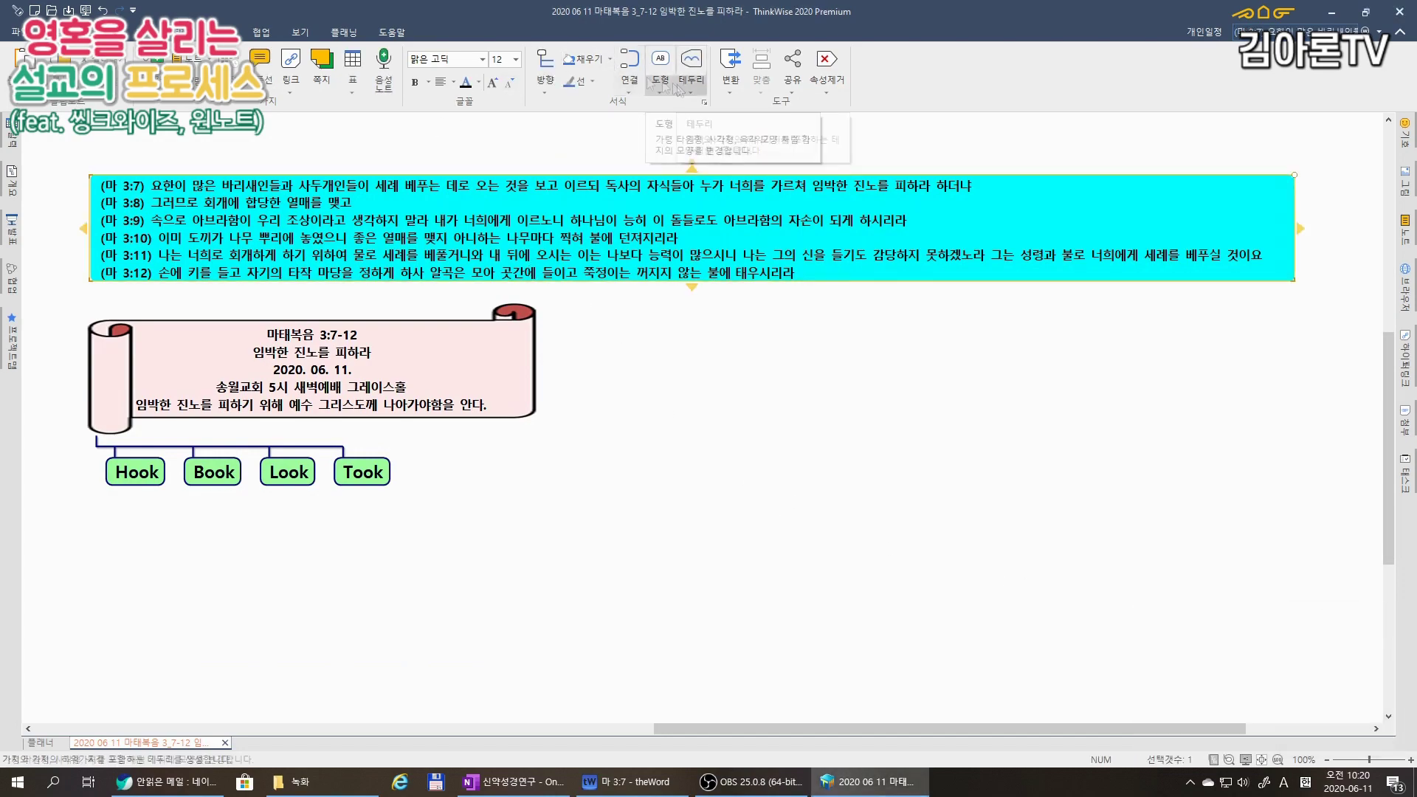
pyautogui.click(600, 59)
pyautogui.click(616, 301)
pyautogui.click(668, 443)
pyautogui.moveTo(665, 233); pyautogui.dragTo(658, 243)
pyautogui.click(645, 478)
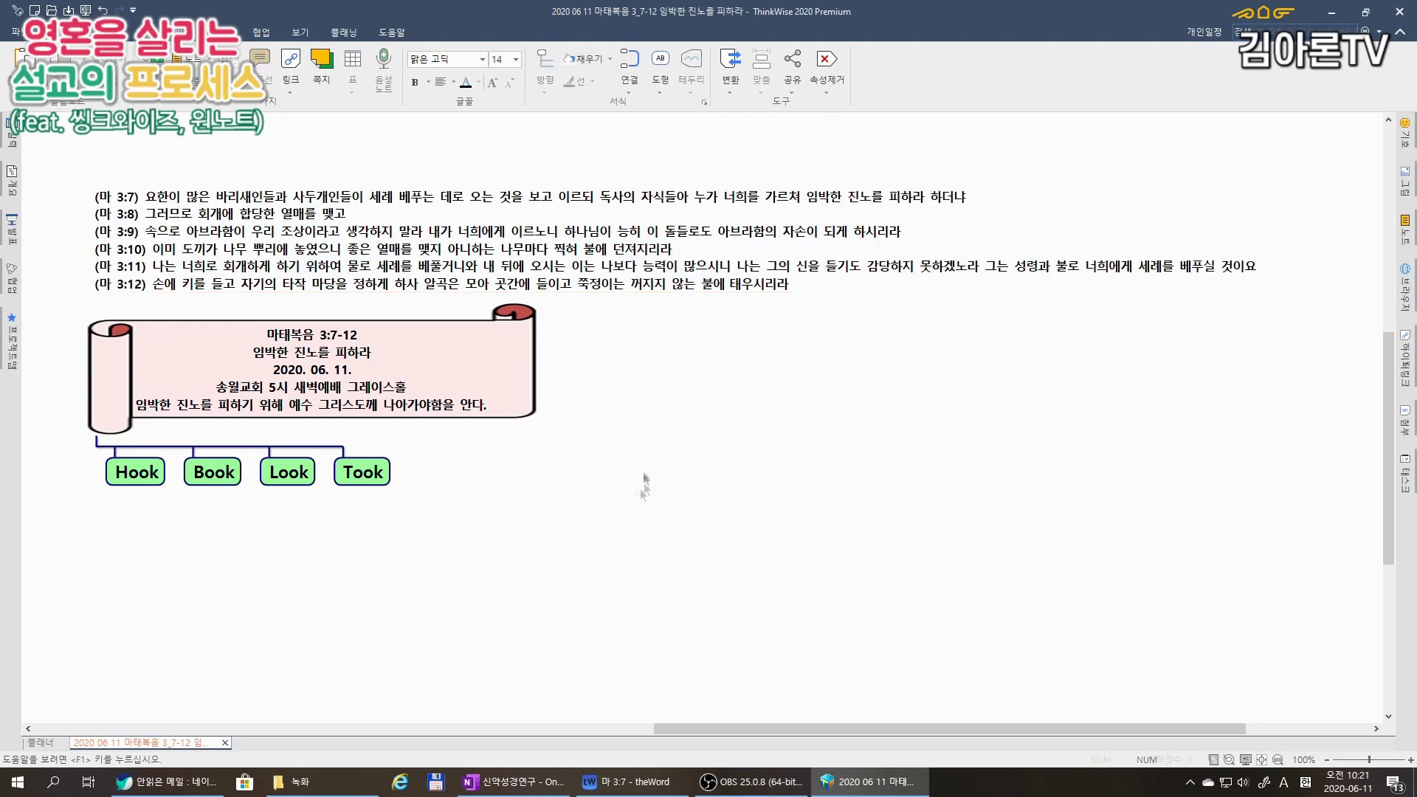
pyautogui.moveTo(617, 627); pyautogui.dragTo(622, 572)
# Add three sub-nodes under Hook: 인사, 서론 and 순서.
pyautogui.click(148, 421)
pyautogui.write('dls')
pyautogui.press('BackSpace')
pyautogui.press('BackSpace')
pyautogui.press('BackSpace')
pyautogui.press('Hangul')
pyautogui.write('인사')
pyautogui.press('Return')
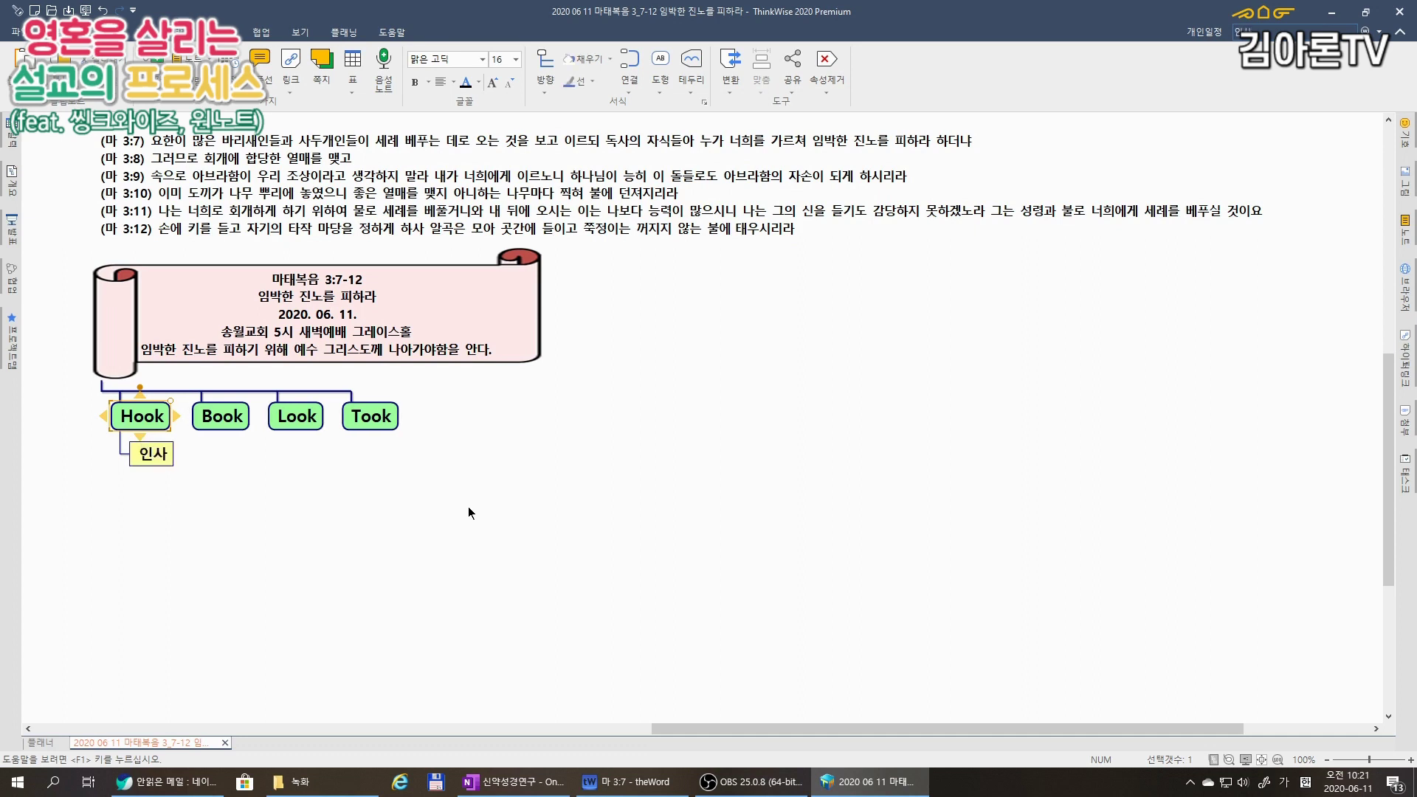
pyautogui.write('서론')
pyautogui.press('Return')
pyautogui.write('순서')
pyautogui.press('Return')
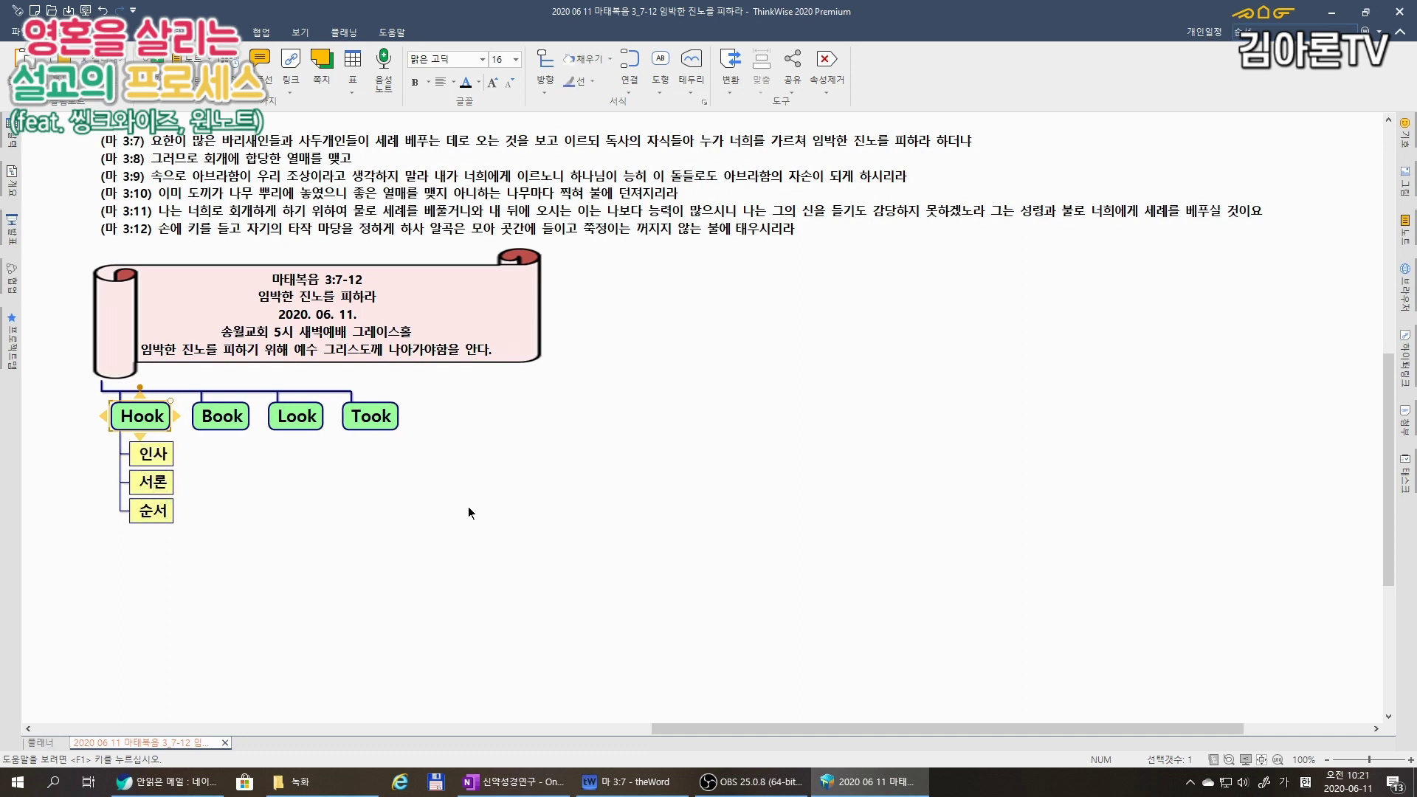
# Add three sub-nodes under Took: 우리는, 결론 and 17단어 주제요약:.
pyautogui.click(378, 419)
pyautogui.write('우리는')
pyautogui.press('Return')
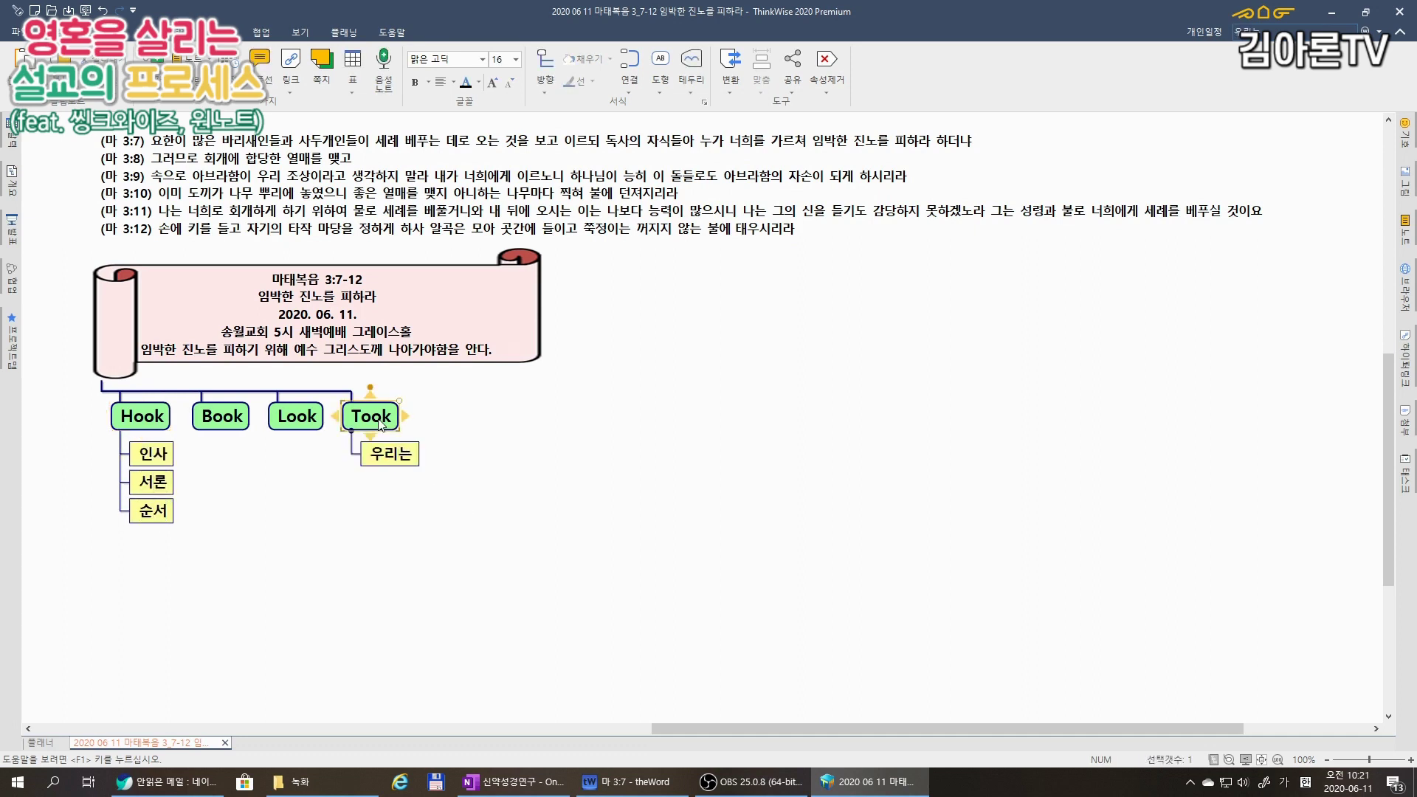
pyautogui.write('결론')
pyautogui.press('Return')
pyautogui.write('17단어 주제요약:')
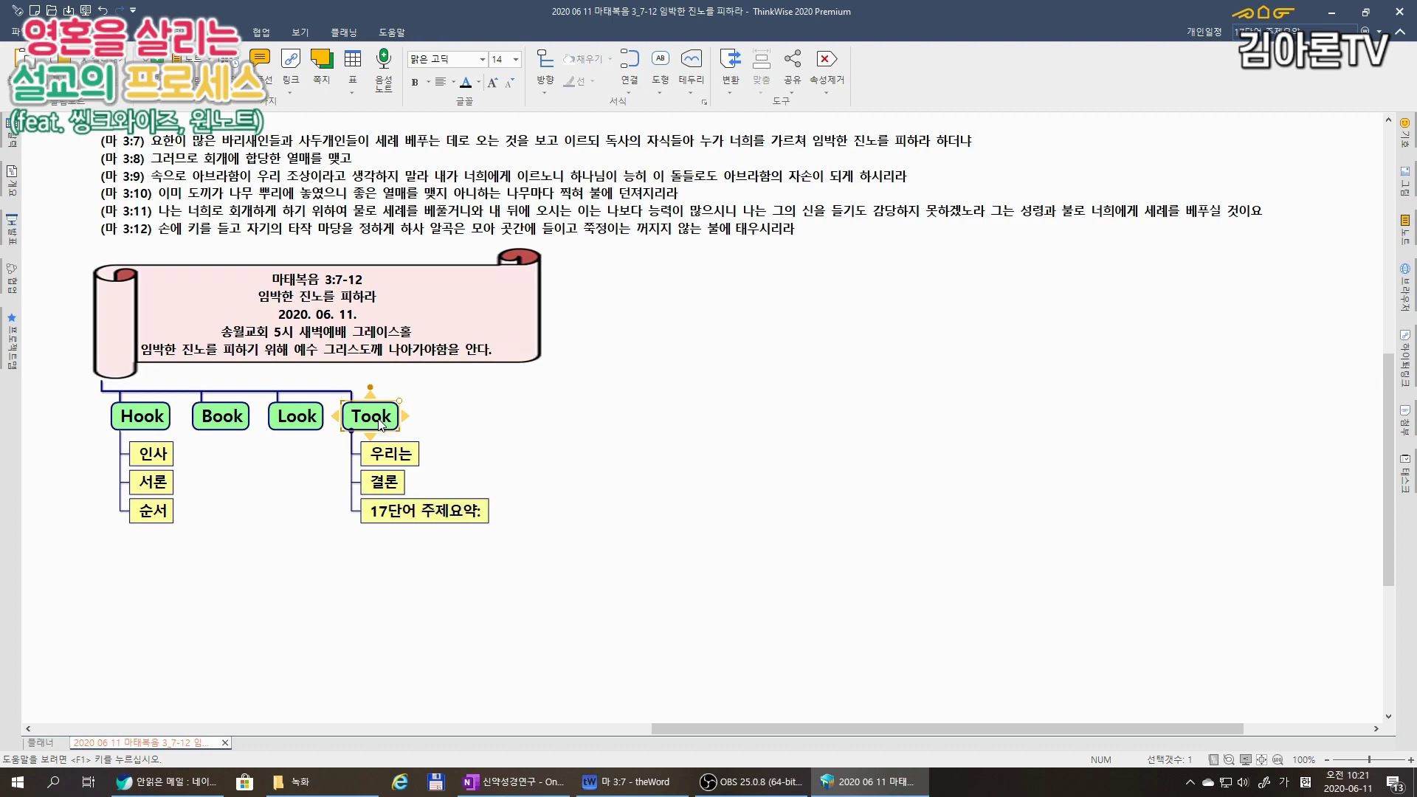
# Copy the Sentence summary from the OneNote Bible study and append it to the 17단어 주제요약: node in ThinkWise.
pyautogui.click(433, 435)
pyautogui.hotkey('alt', 'Tab')
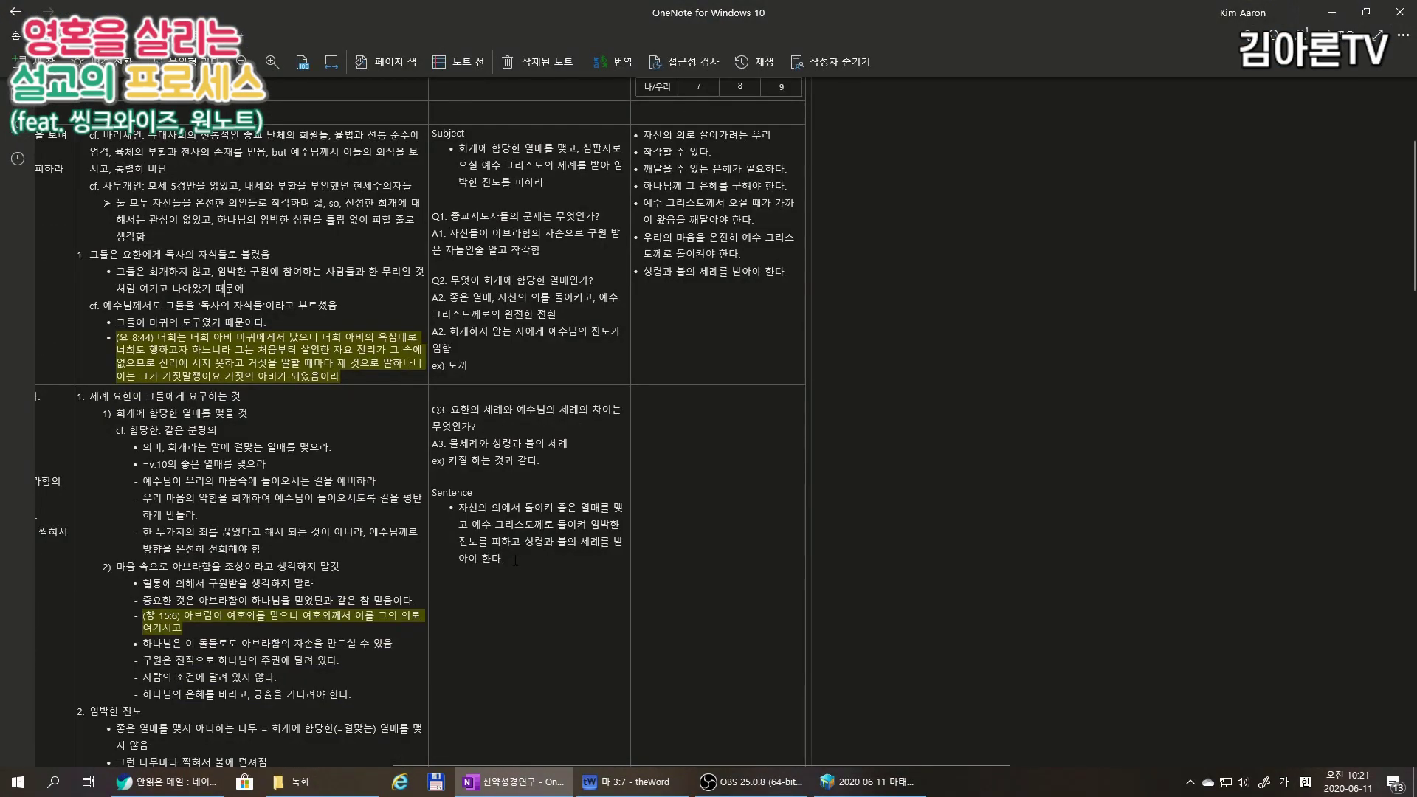
pyautogui.moveTo(515, 560); pyautogui.dragTo(458, 507)
pyautogui.hotkey('alt', 'Tab')
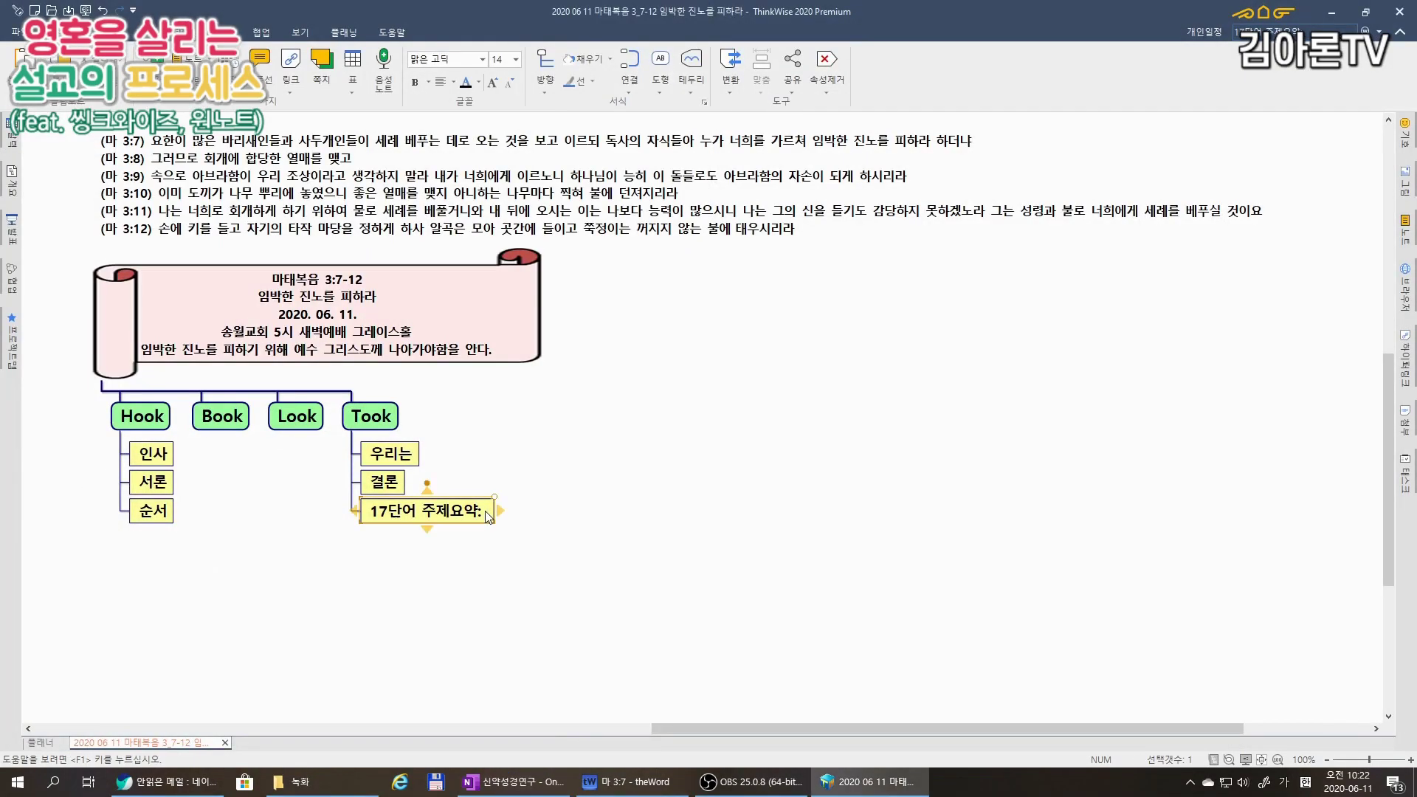
pyautogui.hotkey('ctrl', 'v')
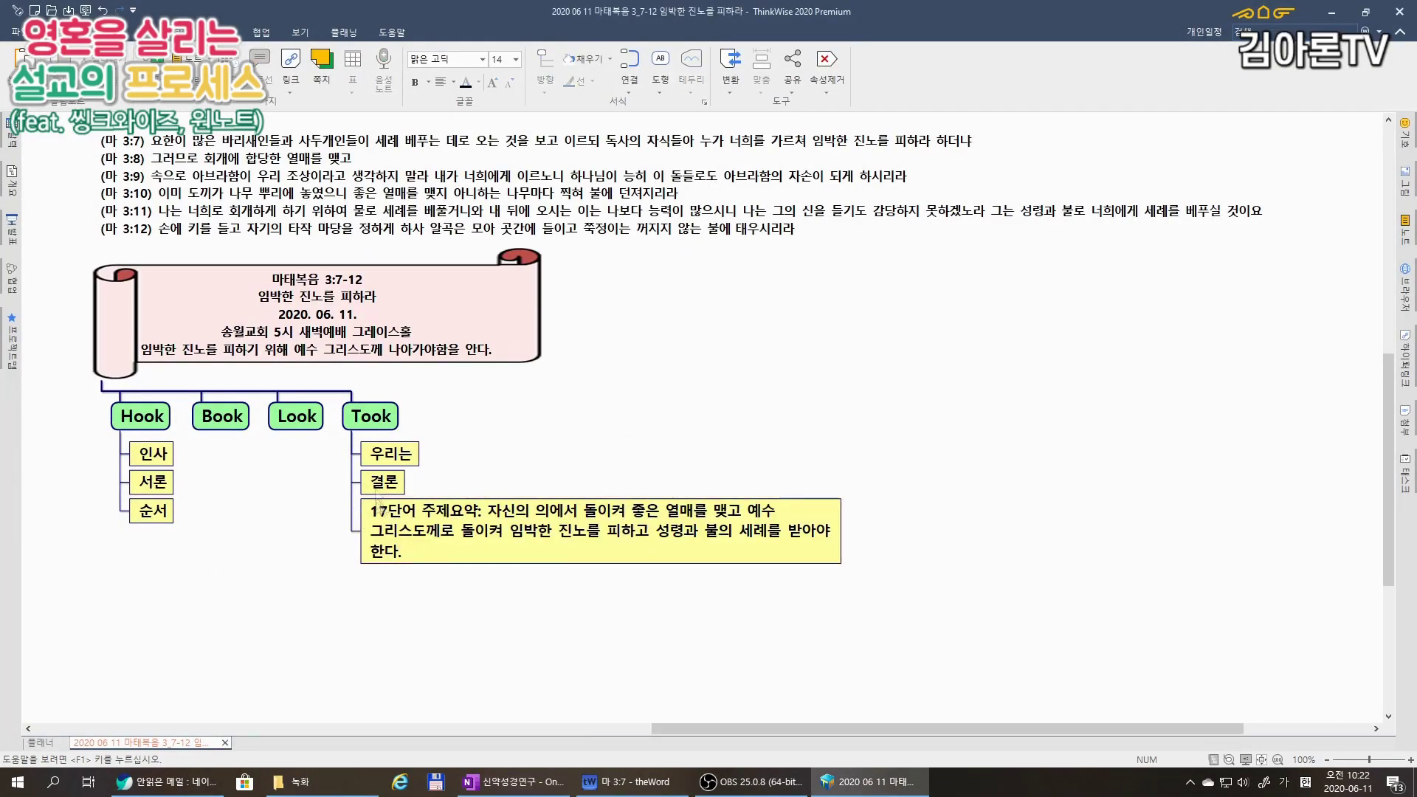
pyautogui.press('Return')
# Add a 기도 node below the 17단어 주제요약 node under Took.
pyautogui.press('Return')
pyautogui.write('기도')
pyautogui.press('Return')
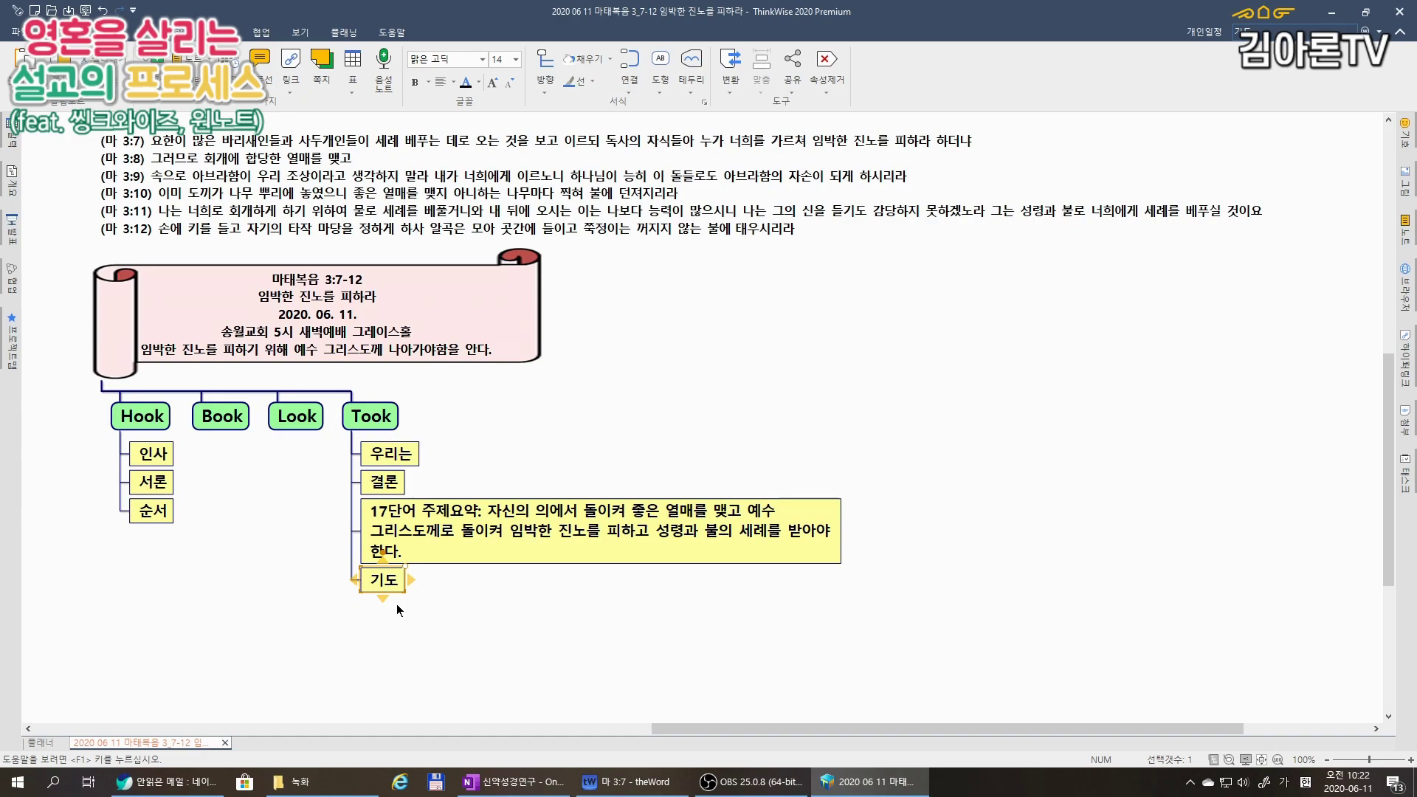
pyautogui.click(397, 606)
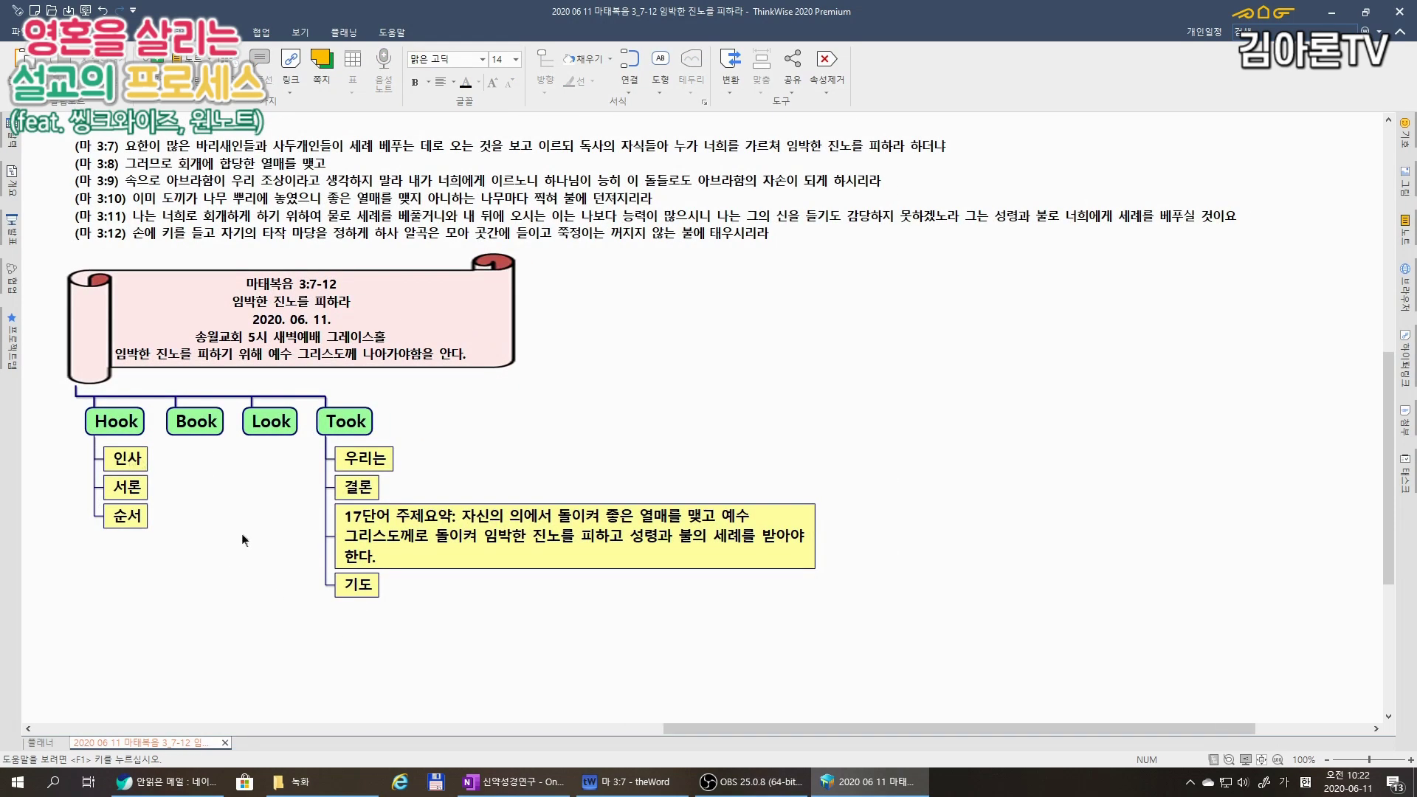
# Add a sub-node under 인사 reading "할렐루야. 우리 주 예수 그리스도의 은혜와 평강이 이 새벽에 모이신 모든 성도님들께 함께 하시기를 주님의 이름으로 축원".
pyautogui.moveTo(248, 677); pyautogui.dragTo(227, 539)
pyautogui.click(111, 324)
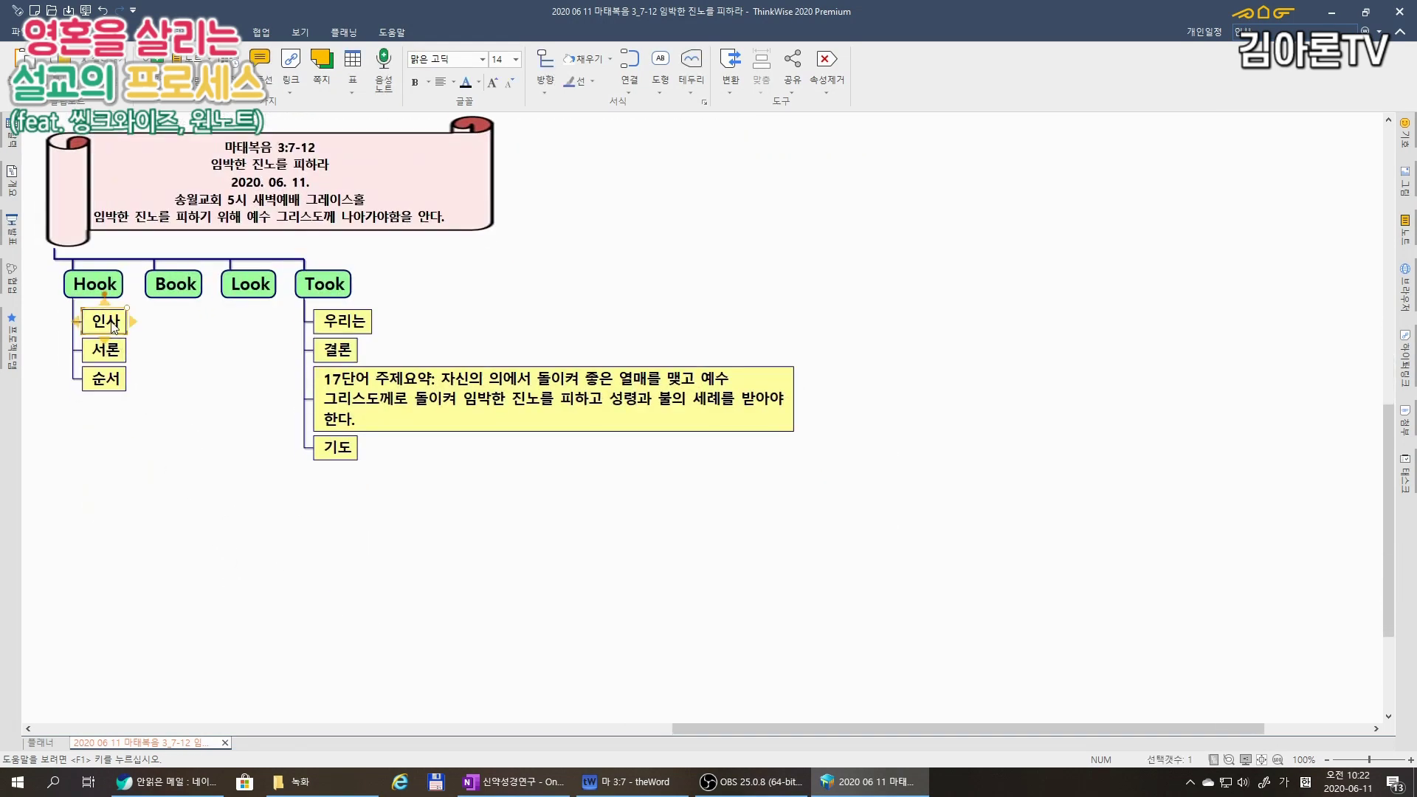
pyautogui.press('Insert')
pyautogui.write('할렐루야. 우리 주 예수 그리스도')
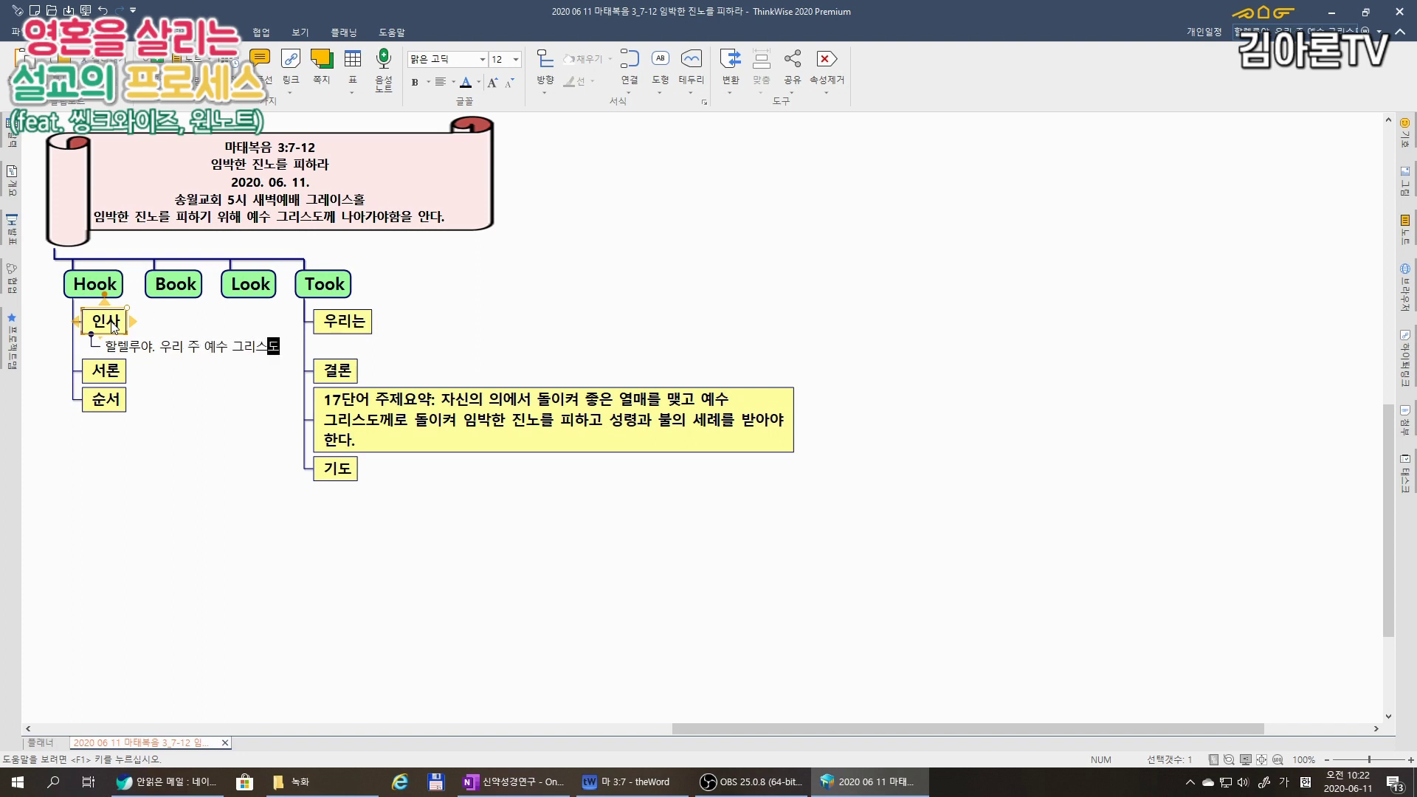
pyautogui.write('의 은혜와 평강이 이 새벽에 모이신 모든 성도님')
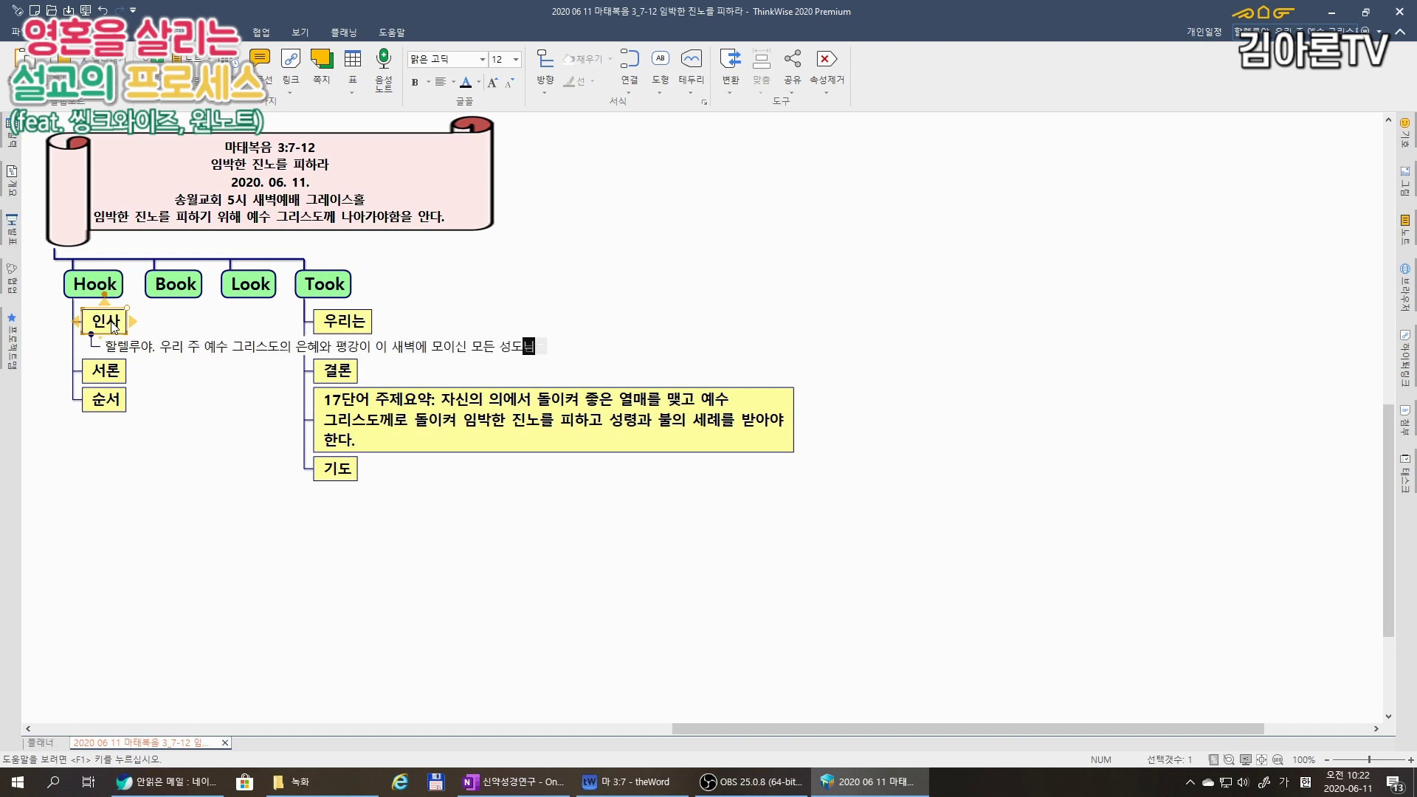
pyautogui.write('들께 함께 하시기를 주님의 이름으로 축원')
pyautogui.click(225, 469)
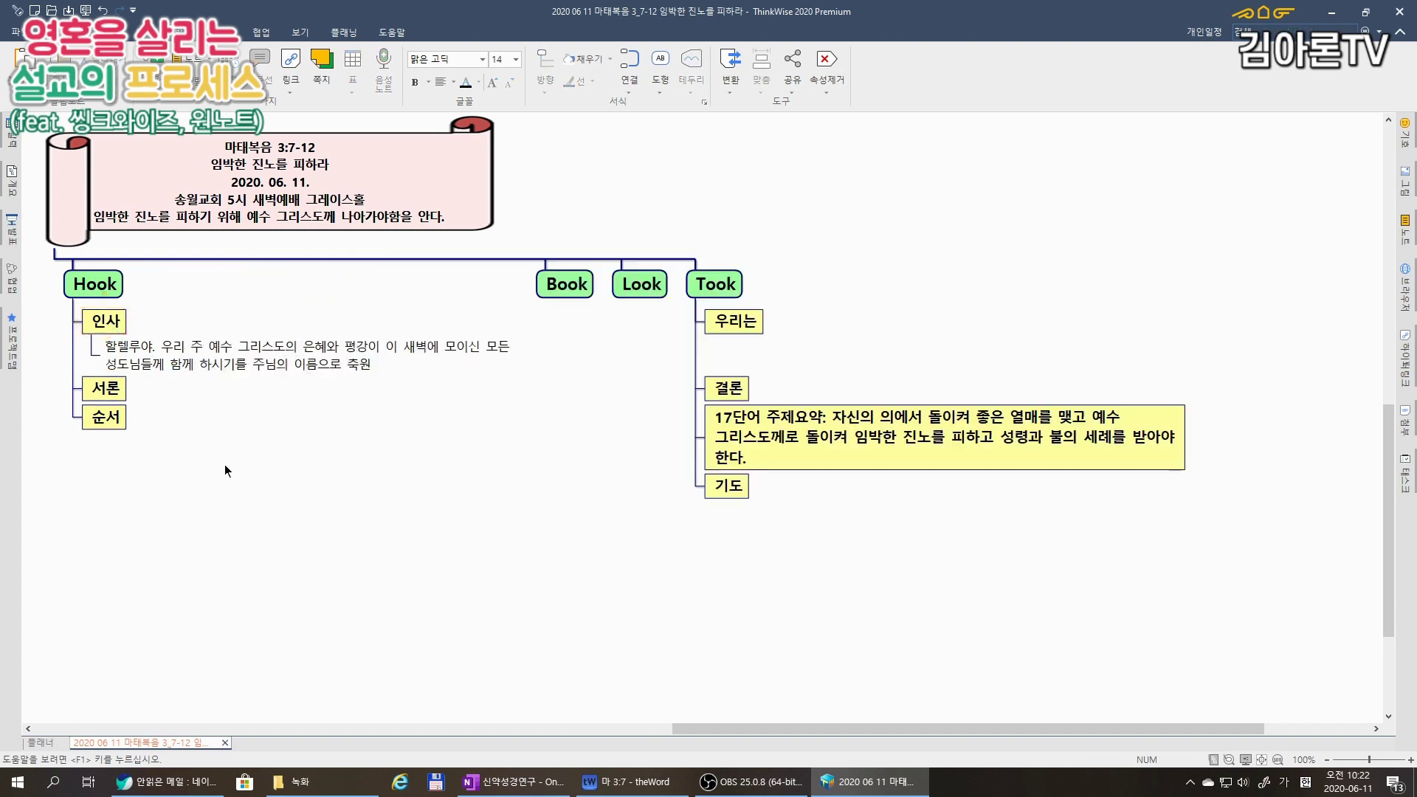
# Add a sub-node under 순서 listing "새298(통35) 속죄하신 구세주를", 본문봉독, 설교 and 대표기도 as dashed lines.
pyautogui.click(106, 388)
pyautogui.click(236, 498)
pyautogui.click(111, 419)
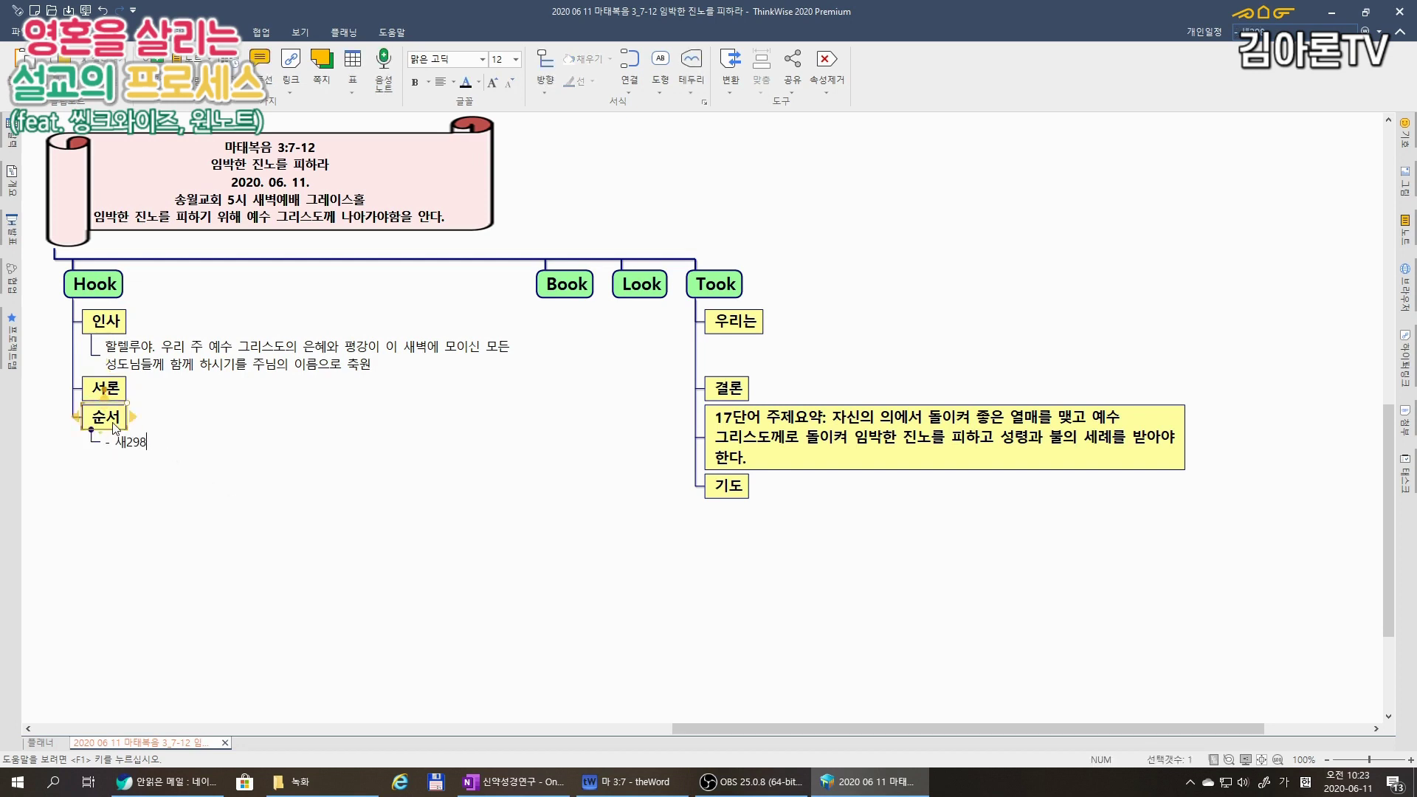
pyautogui.write('- 새298(통35) 속죄하신 구세주를 ')
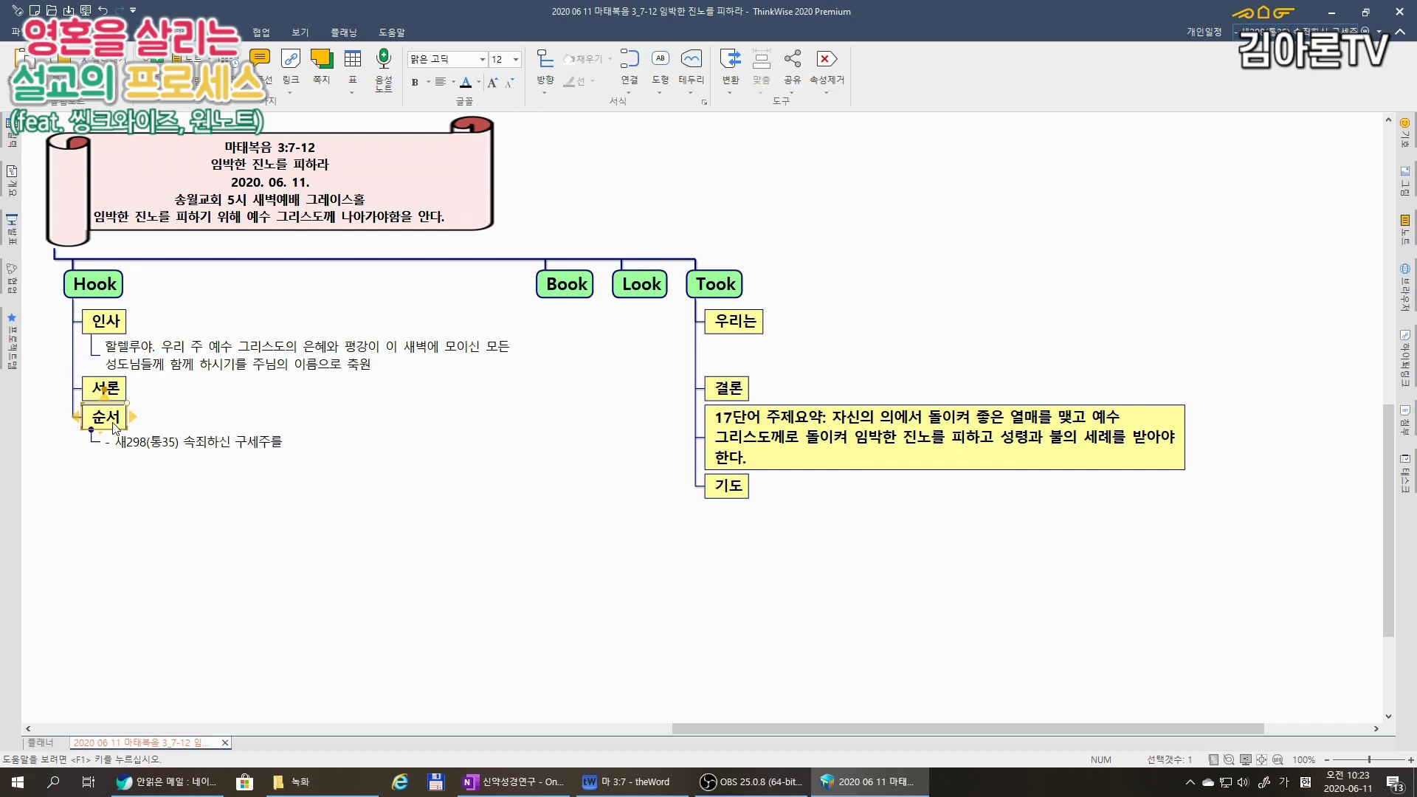
pyautogui.write('- 본문봉독 - 설교 - 대표기도')
# Below the order list, write the Lord's Prayer line by line from "하늘에 계신 우리 아버지여" through "오늘 우리에게 일용할 양식을 주시옵고".
pyautogui.press('Return')
pyautogui.write('하늘에 계신 우리 아버지여')
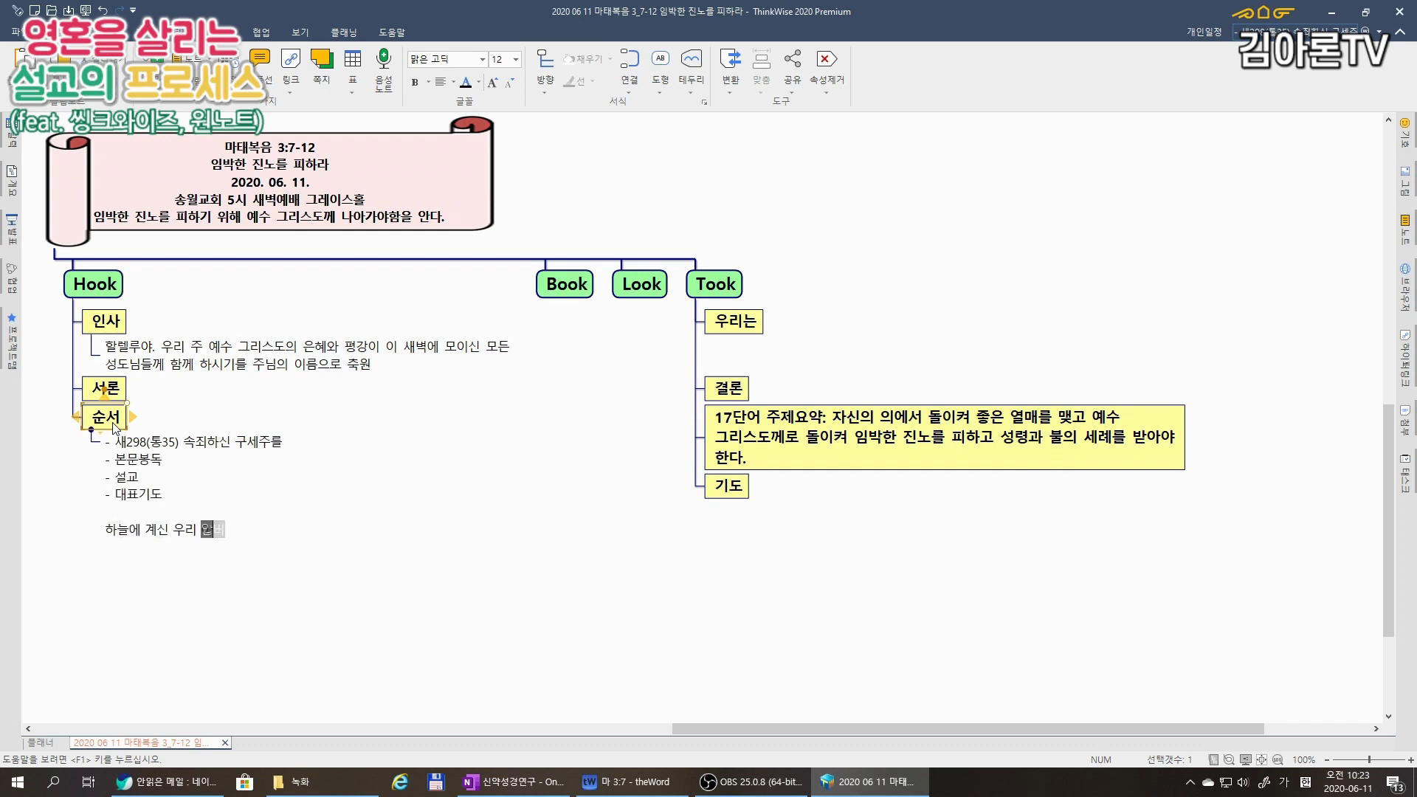
pyautogui.press('Return')
pyautogui.write('이름이 거룩히 여김을 받으시오며')
pyautogui.press('Return')
pyautogui.write('나라가 임하시오며')
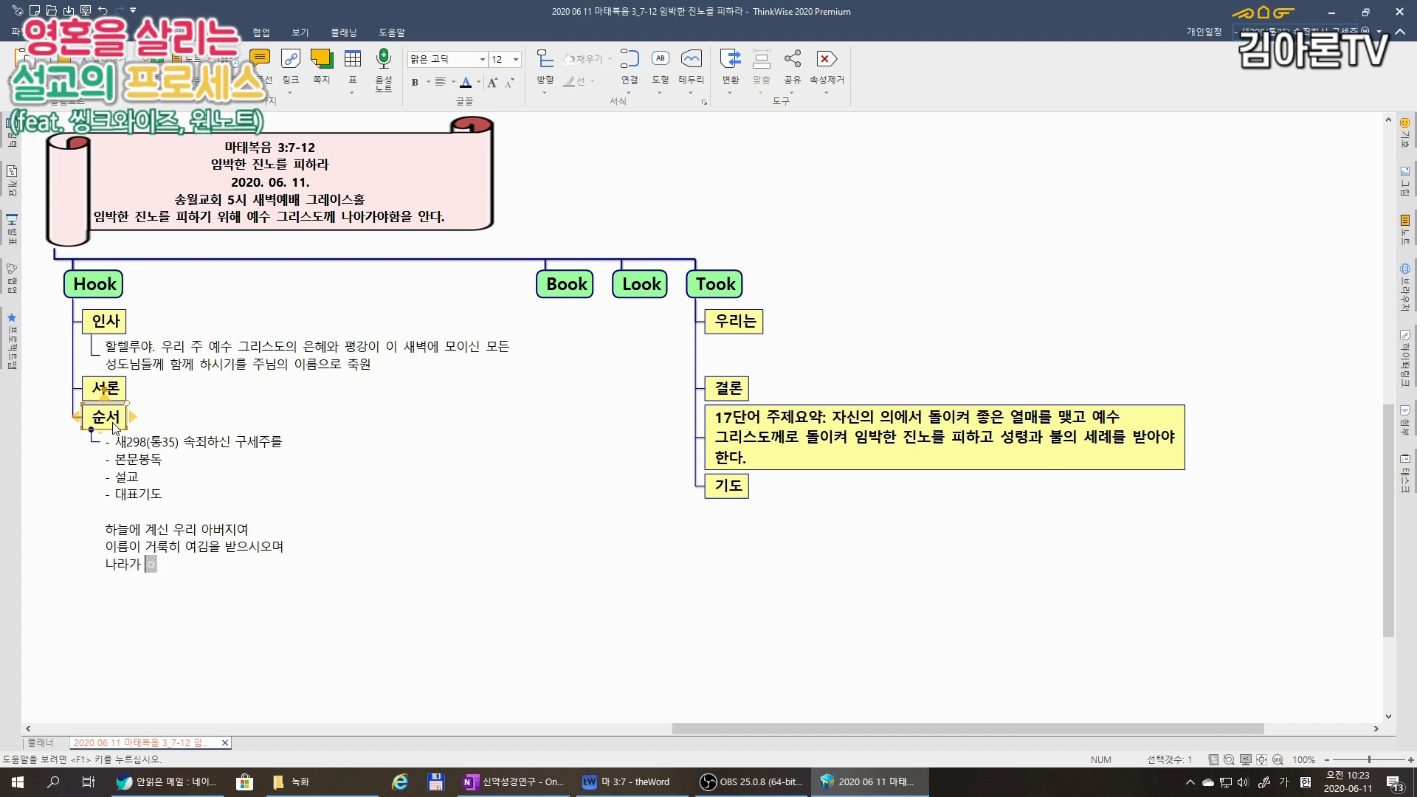
pyautogui.press('Return')
pyautogui.write('뜻이 하늘에서 이루어진 것 같이 땅에서도 이루어지이다')
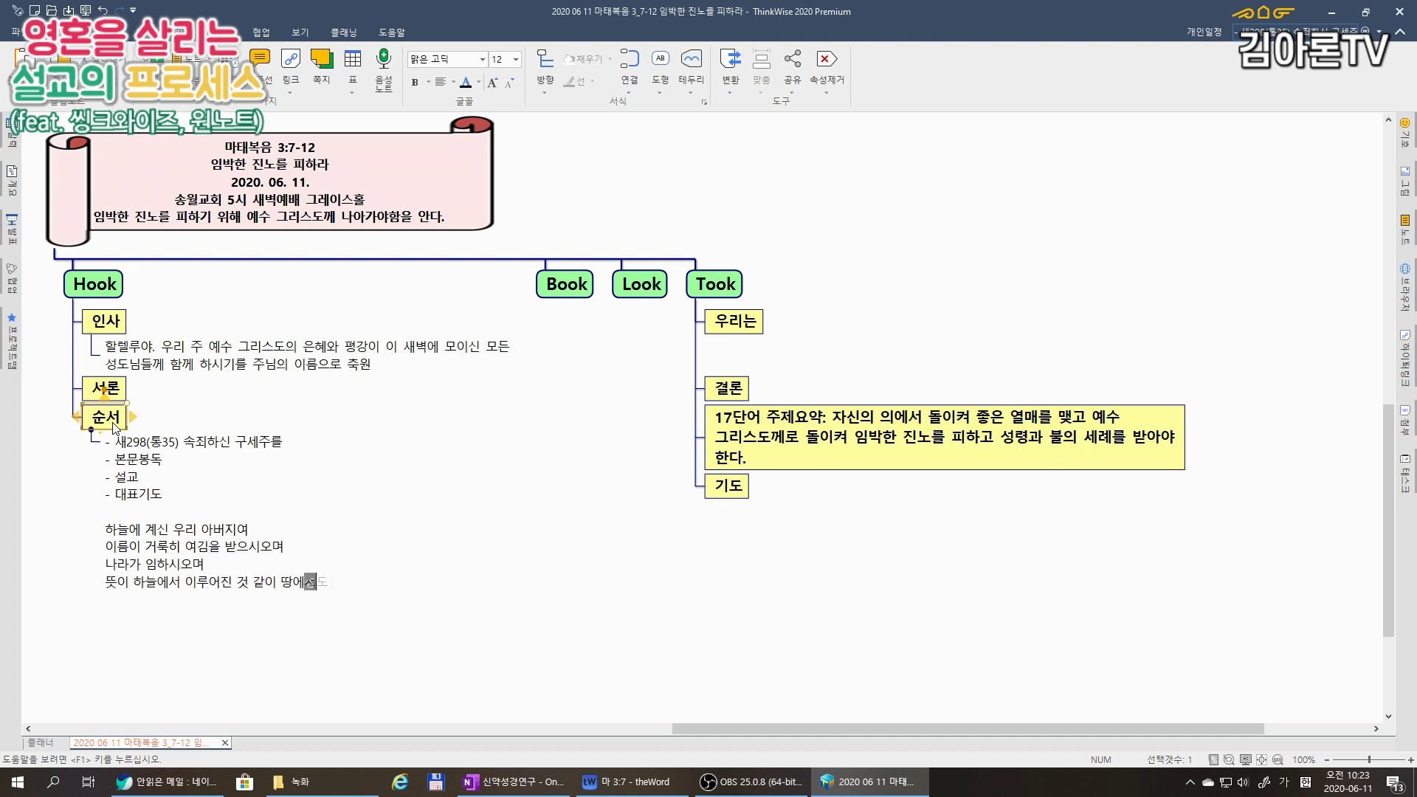
pyautogui.press('Return')
pyautogui.write('오늘 우리에게 일용할 양식을 주시옵고 ')
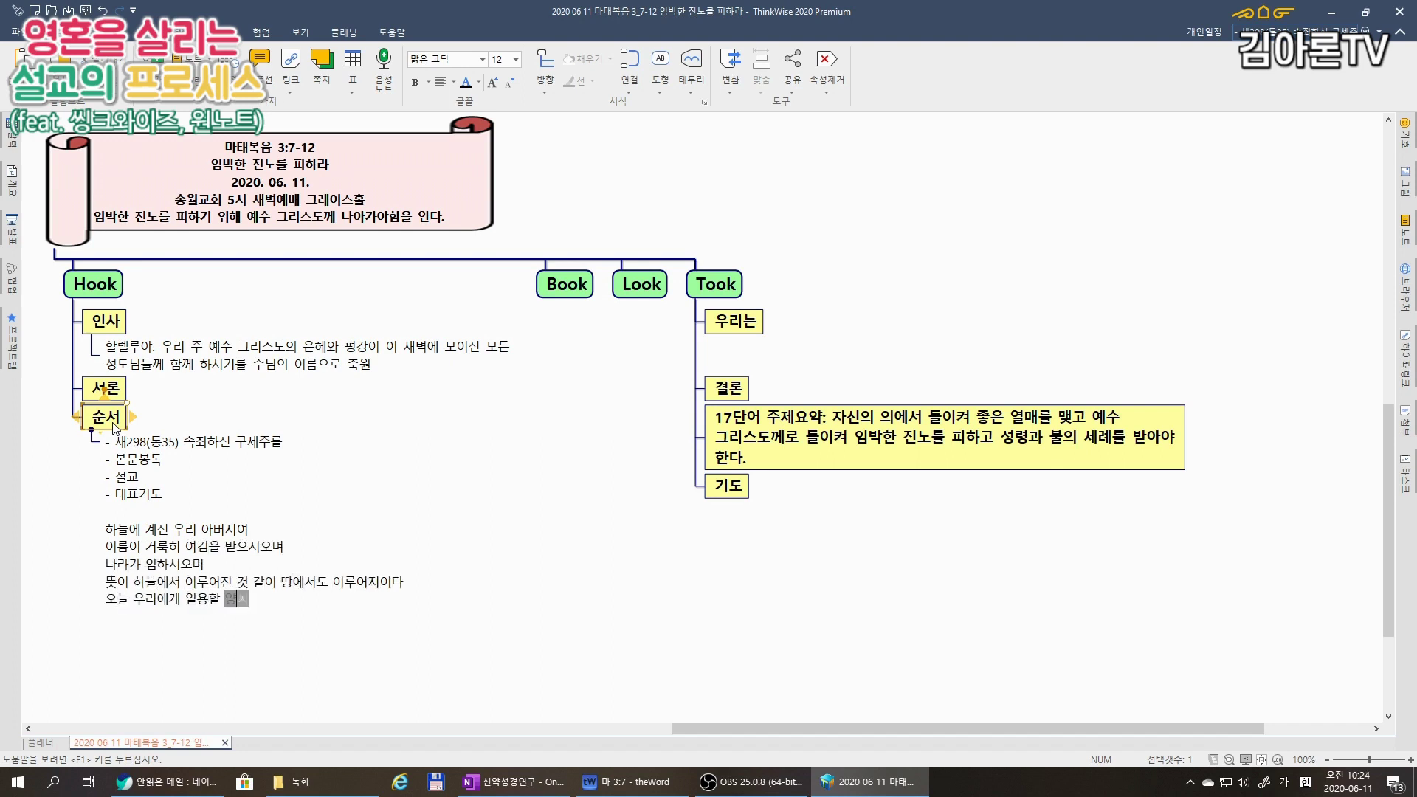
# Complete the Lord's Prayer from "우리가 우리에게 죄 지은 자를 사하여 준 것 같이" through "나라와 권세와 영광이 아버지께 영원히 있사옵나이다. 아멘.".
pyautogui.write('우리가 우리에게 죄 지은 자를 사하여 준 것 같이')
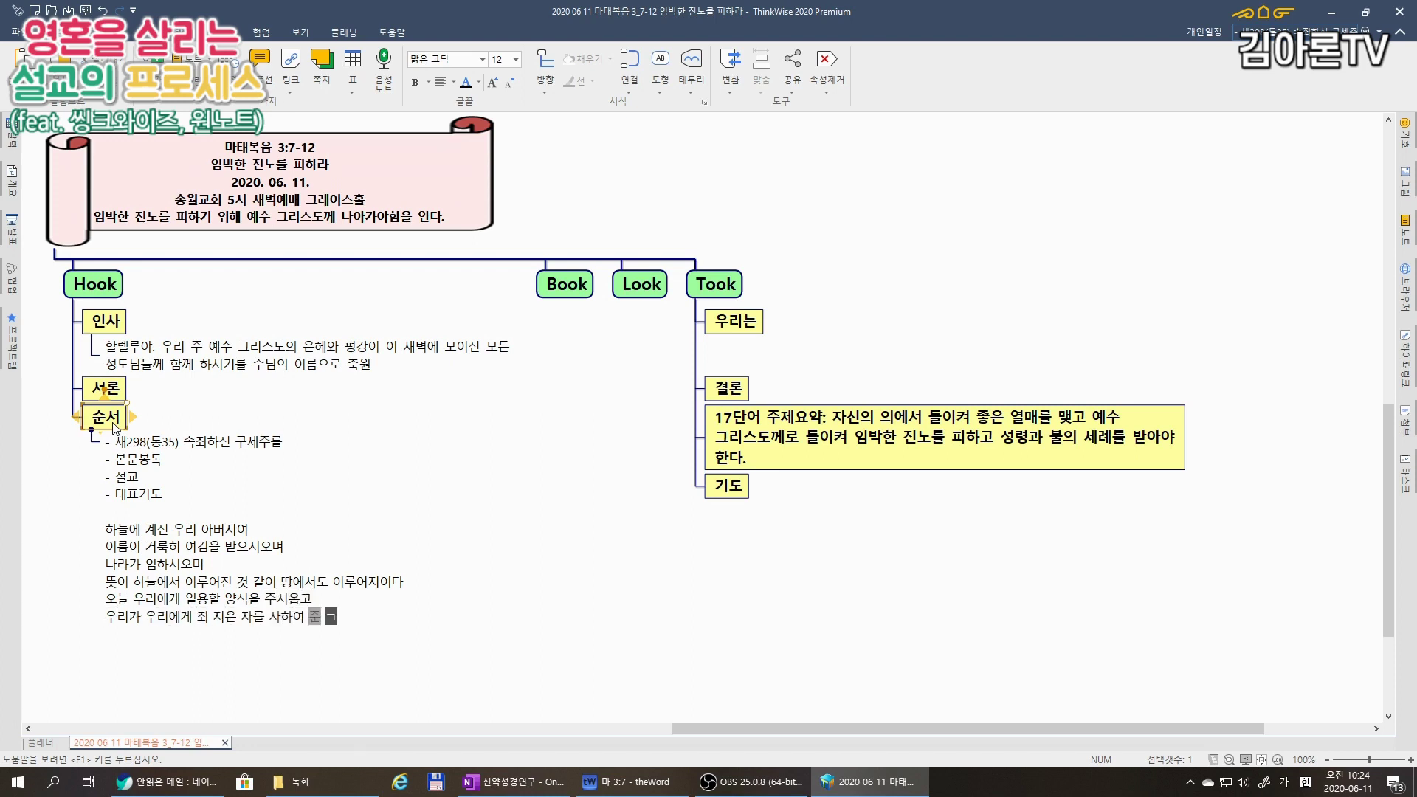
pyautogui.press('Return')
pyautogui.write('우리 죄를 사하여 주시옵고,')
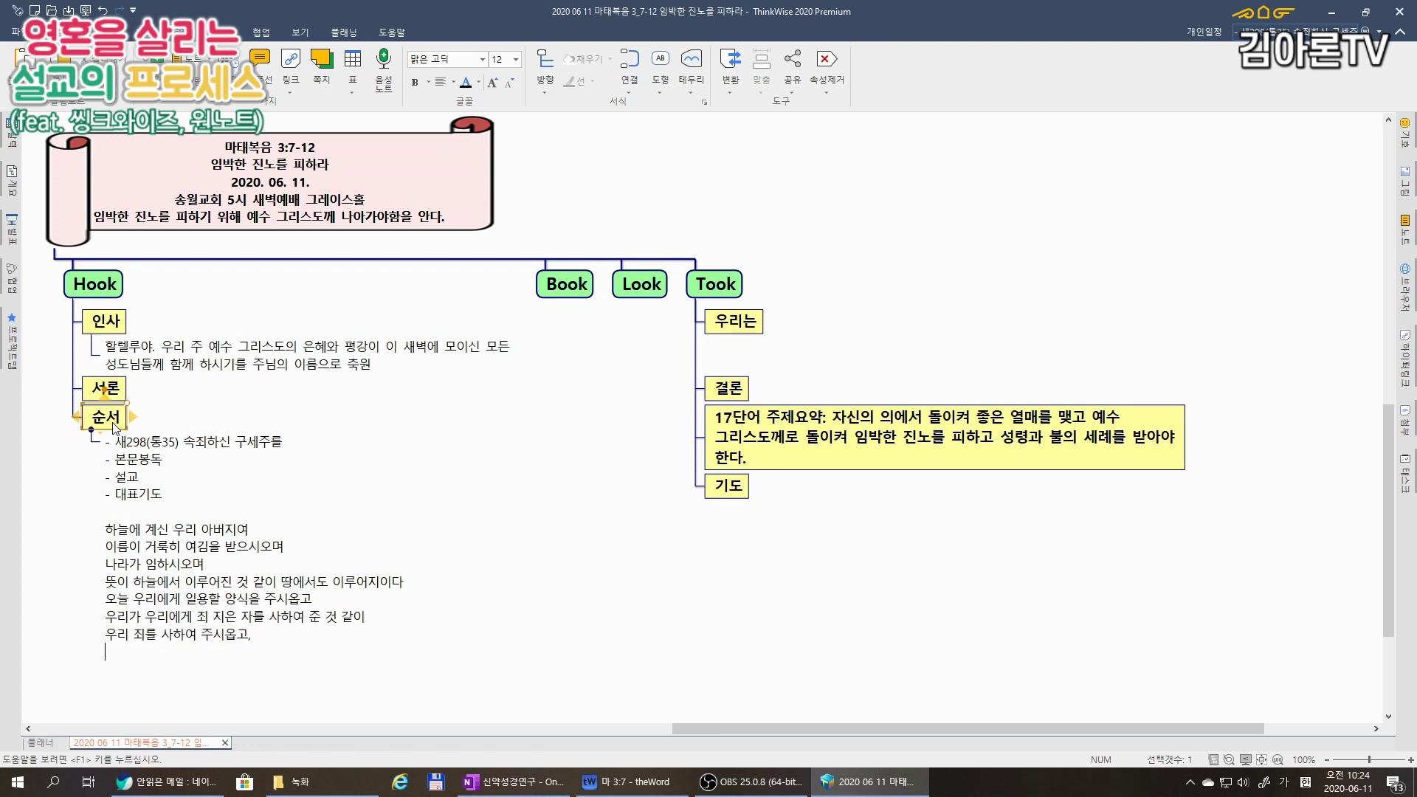
pyautogui.press('Return')
pyautogui.write('우리를 시허ㅁ에 들게 마시옵고 다만 악에서 구하시옵소서')
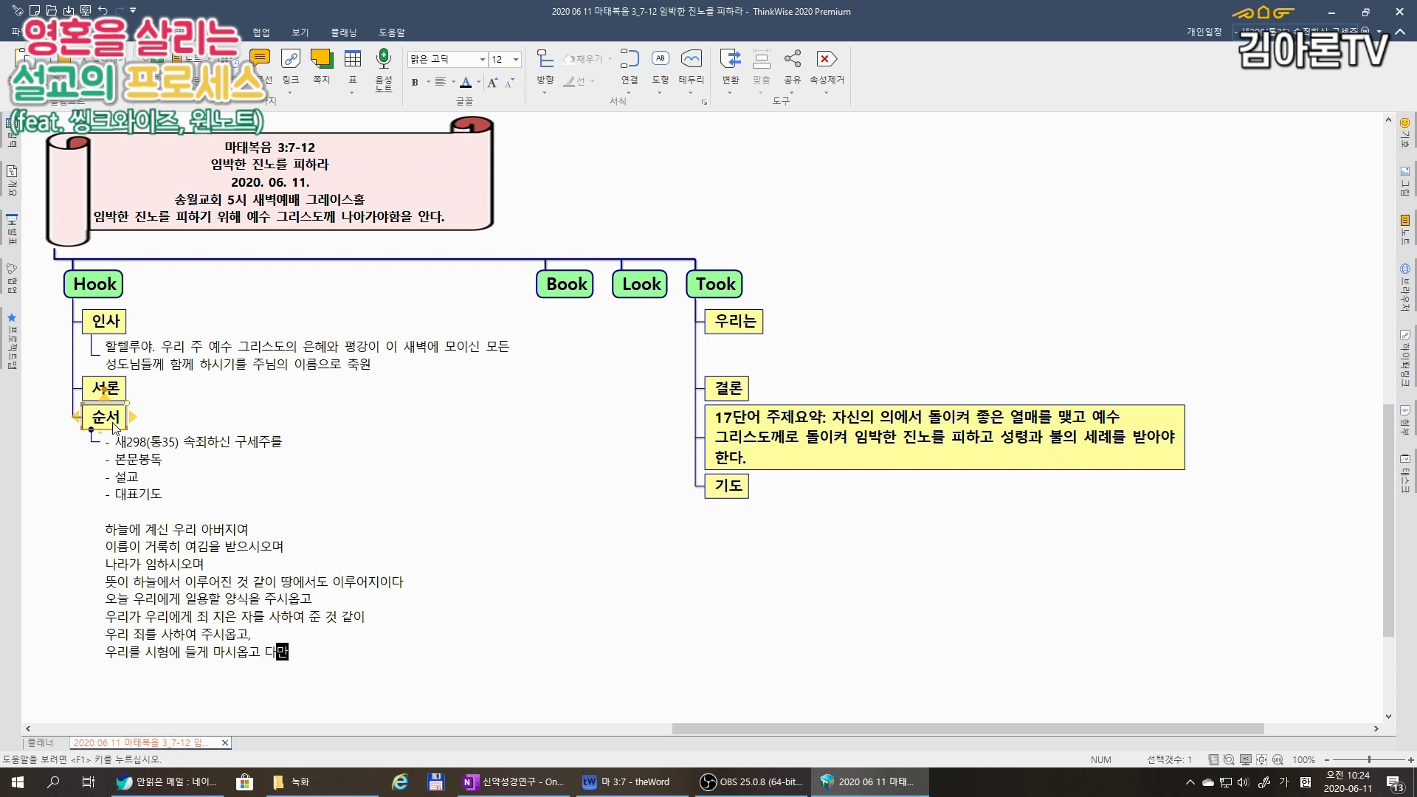
pyautogui.press('Return')
pyautogui.write('나라와 권세와 ㅇㅕㅇ광이 아버지')
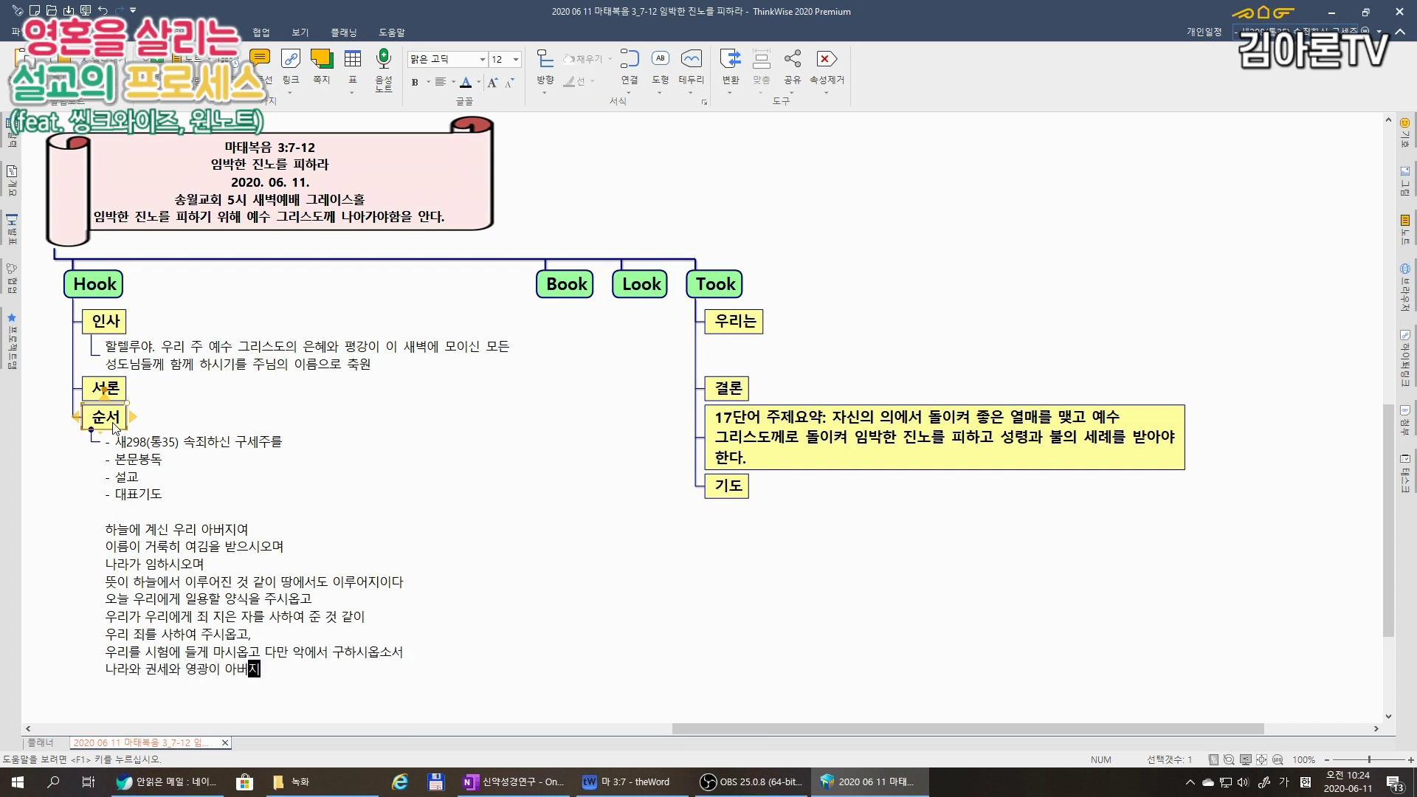
pyautogui.write('께 영원히 있사옵나이다. 아메')
pyautogui.click(435, 445)
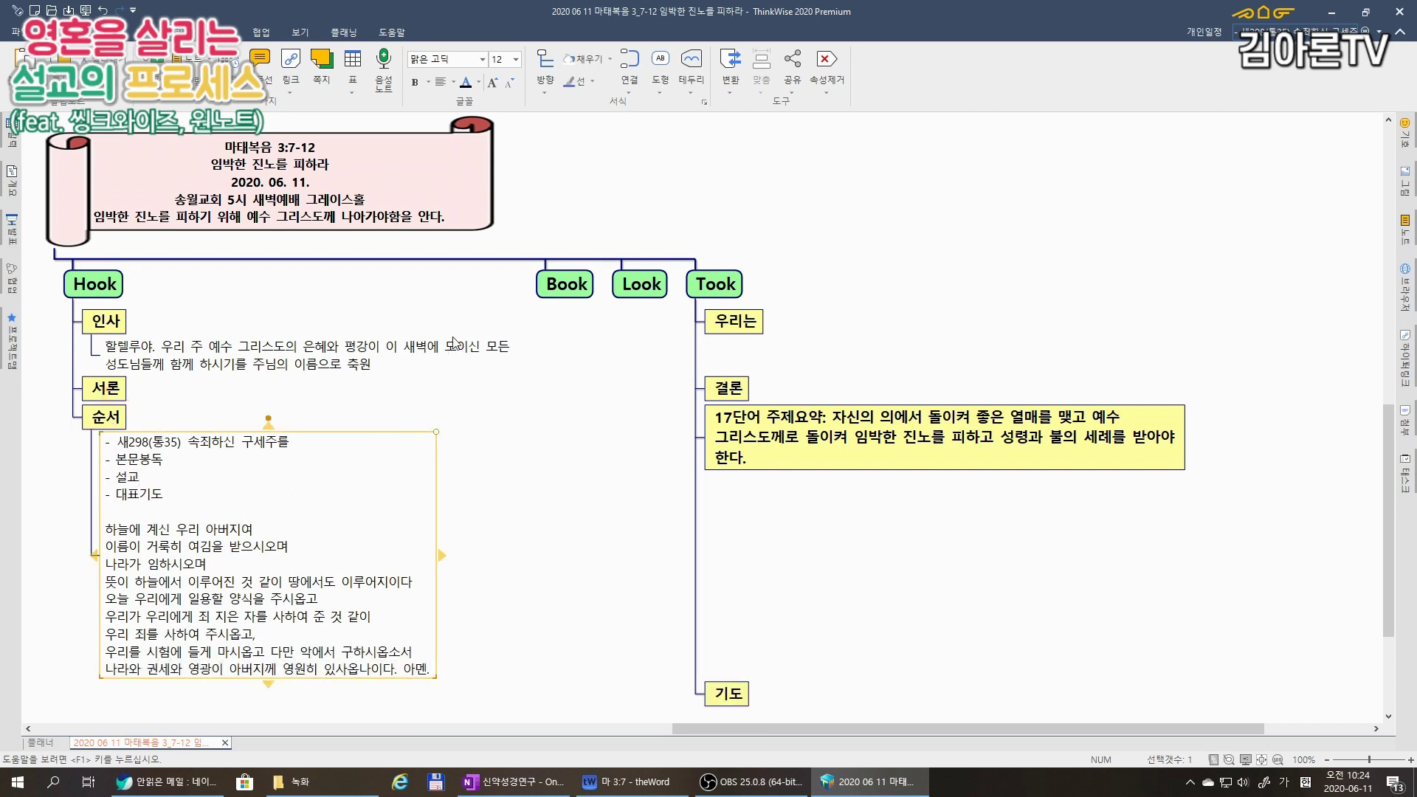
# Change the title node's branch direction to the rightward layout that stacks each main branch's sub-nodes in independent columns.
pyautogui.click(467, 193)
pyautogui.click(545, 62)
pyautogui.click(545, 85)
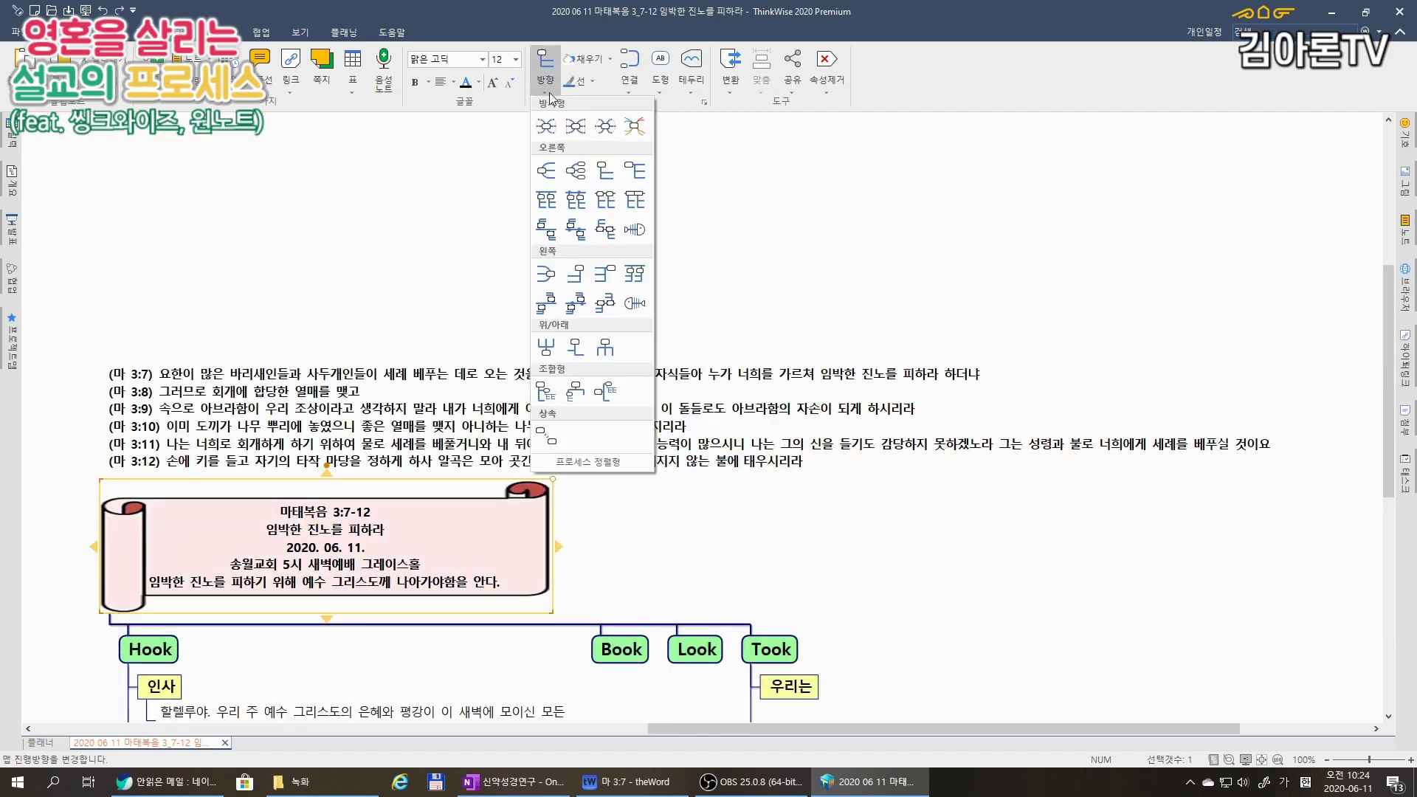
pyautogui.click(635, 171)
pyautogui.click(545, 85)
pyautogui.click(576, 199)
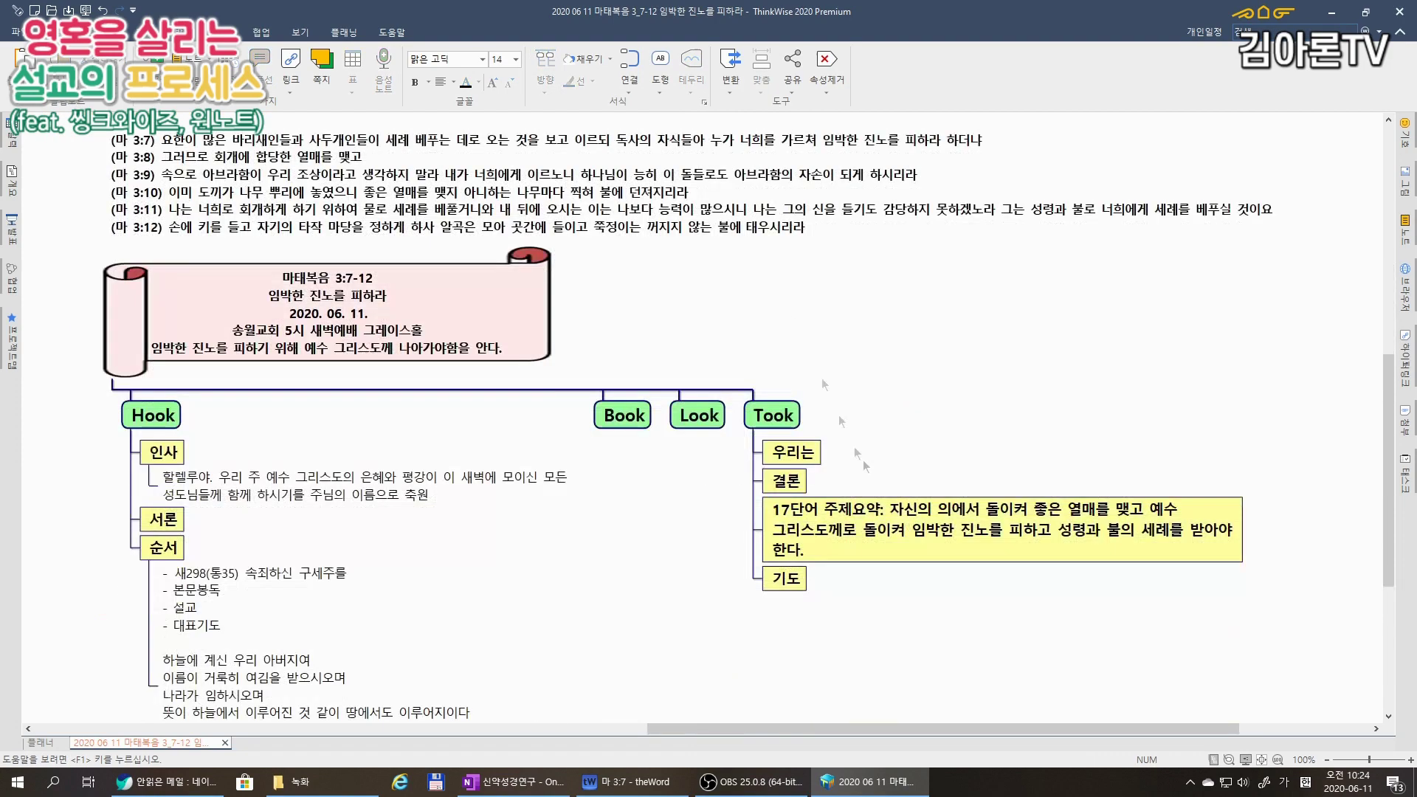
# Fill the node with the worship order and Lord's Prayer in light orange and centre its text.
pyautogui.click(295, 583)
pyautogui.click(610, 59)
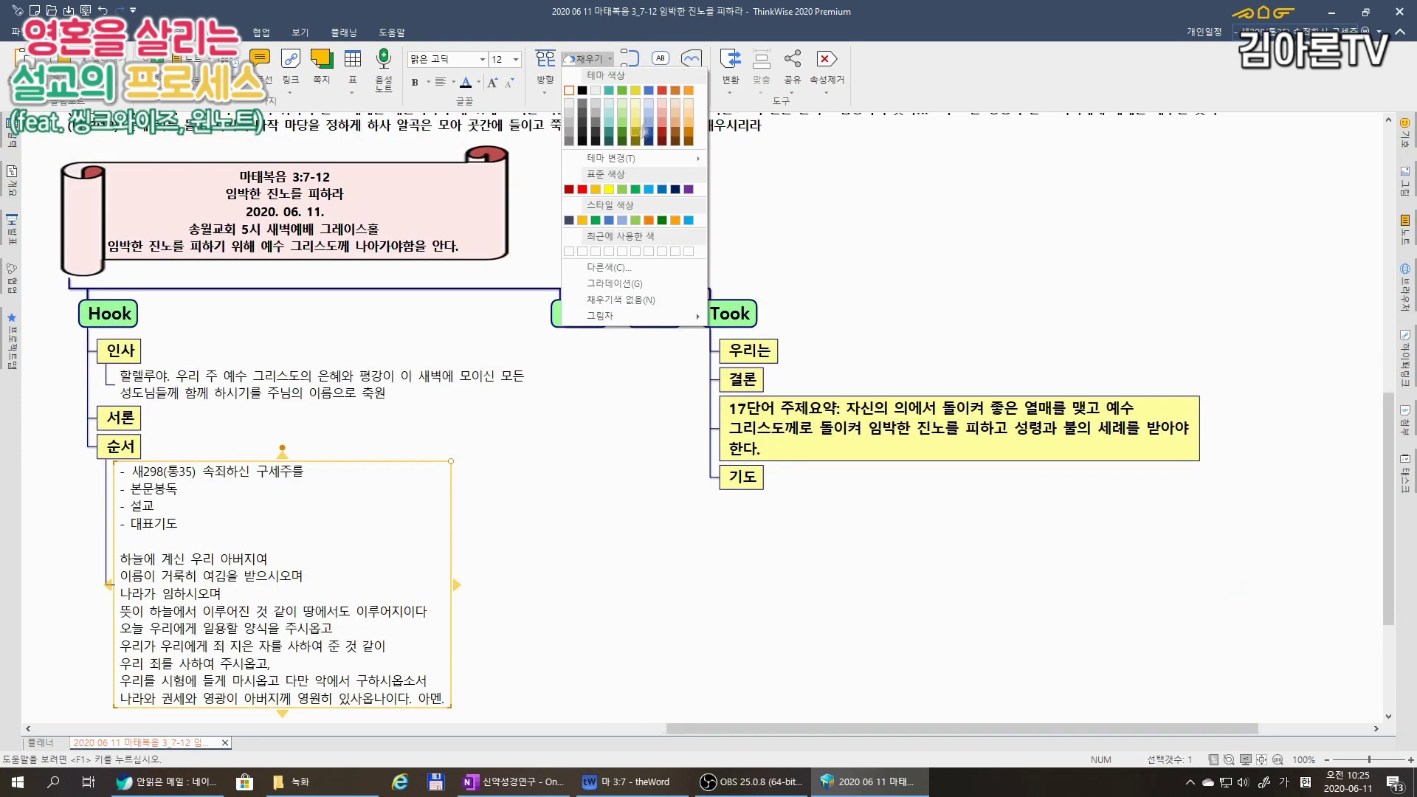
pyautogui.click(685, 103)
pyautogui.click(451, 82)
pyautogui.click(471, 117)
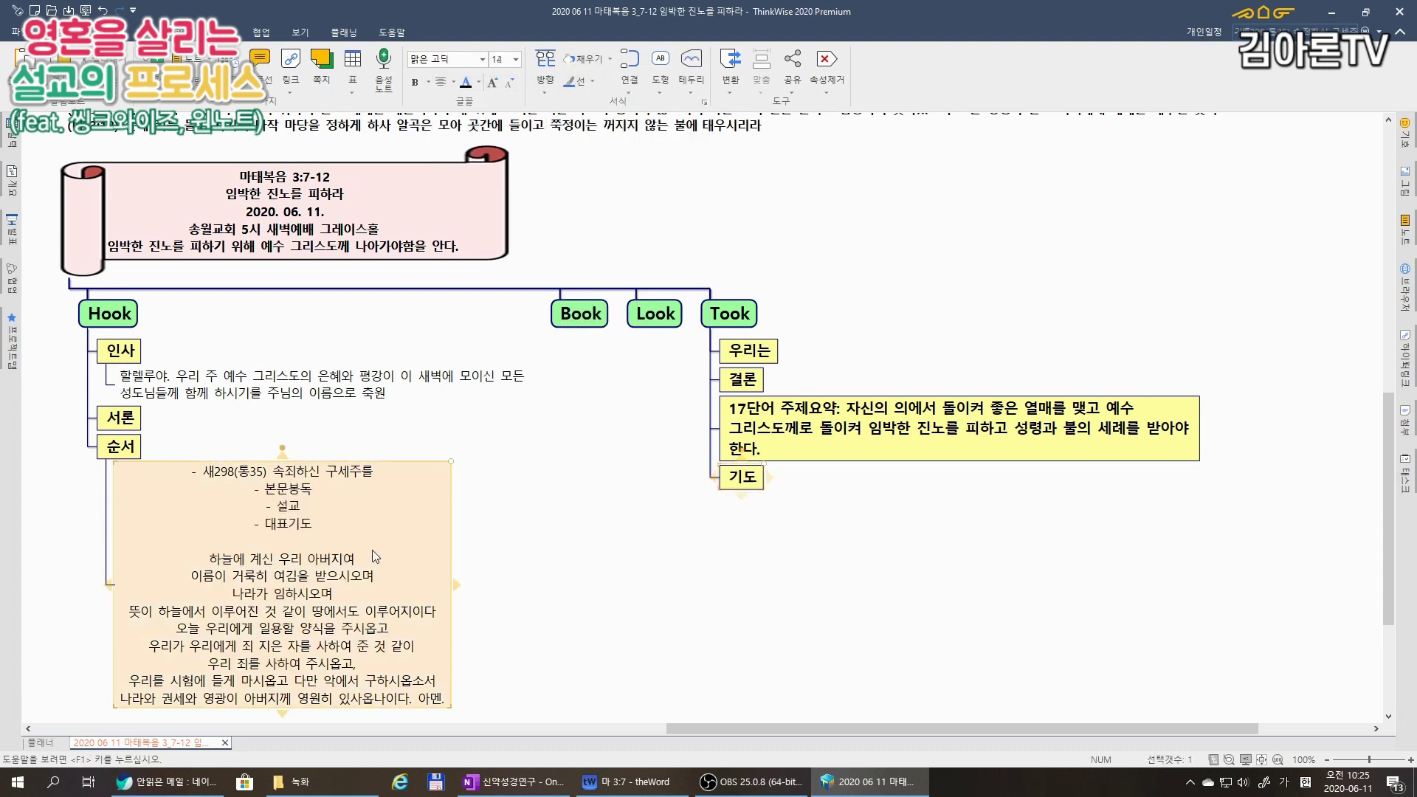
# Paste a copy of the worship order and Lord's Prayer node under Took, below 기도.
pyautogui.click(741, 515)
pyautogui.click(725, 267)
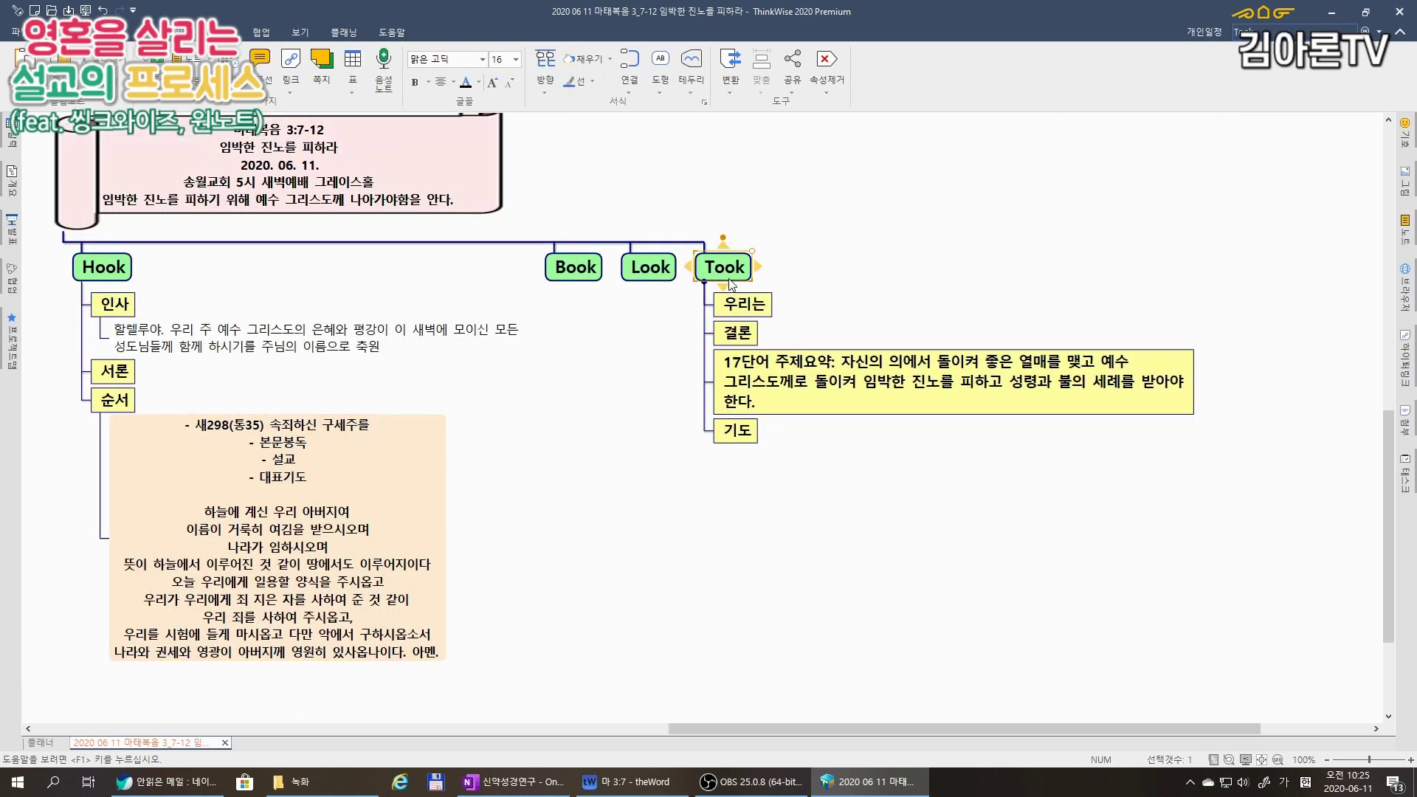
pyautogui.hotkey('ctrl', 'v')
# Reduce the font size to 11 in both the Hook prayer node and its copy under Took.
pyautogui.click(370, 493)
pyautogui.hotkey('ctrl', '[')
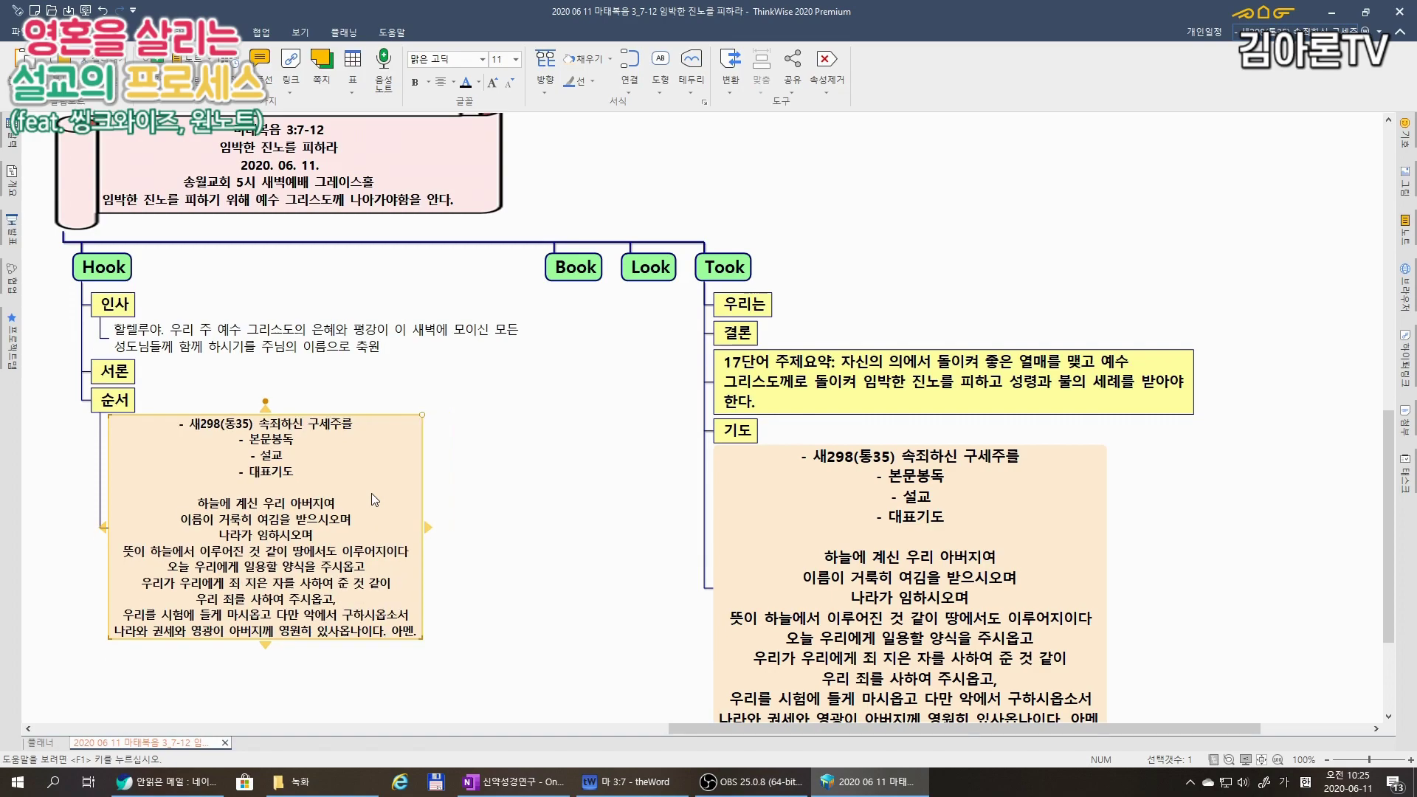
pyautogui.click(927, 622)
pyautogui.hotkey('ctrl', '[')
# Delete the worship order lines from the copy under Took, leaving only the Lord's Prayer.
pyautogui.doubleClick(927, 622)
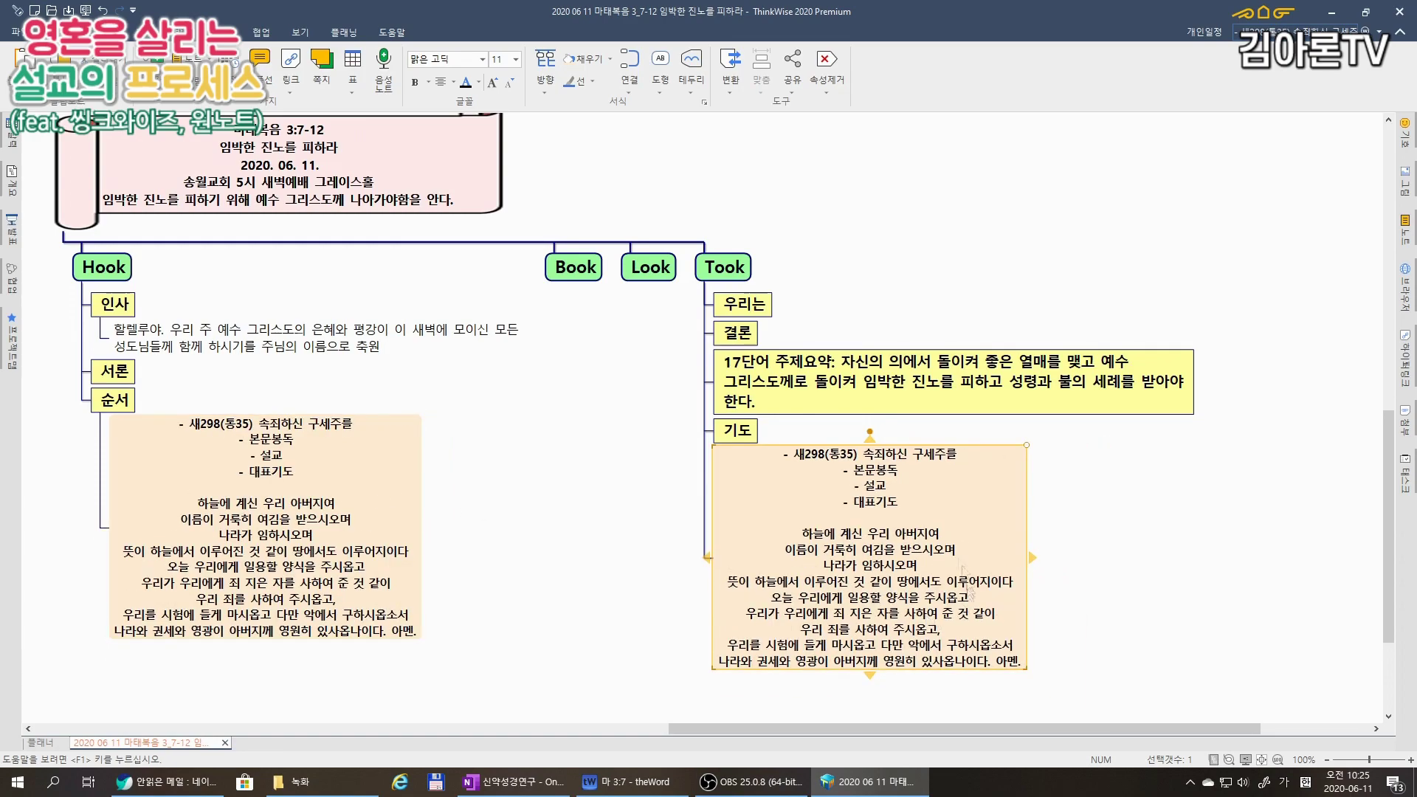
pyautogui.moveTo(900, 525); pyautogui.dragTo(789, 446)
pyautogui.press('Delete')
pyautogui.click(498, 551)
pyautogui.scroll(-2, 497, 550)
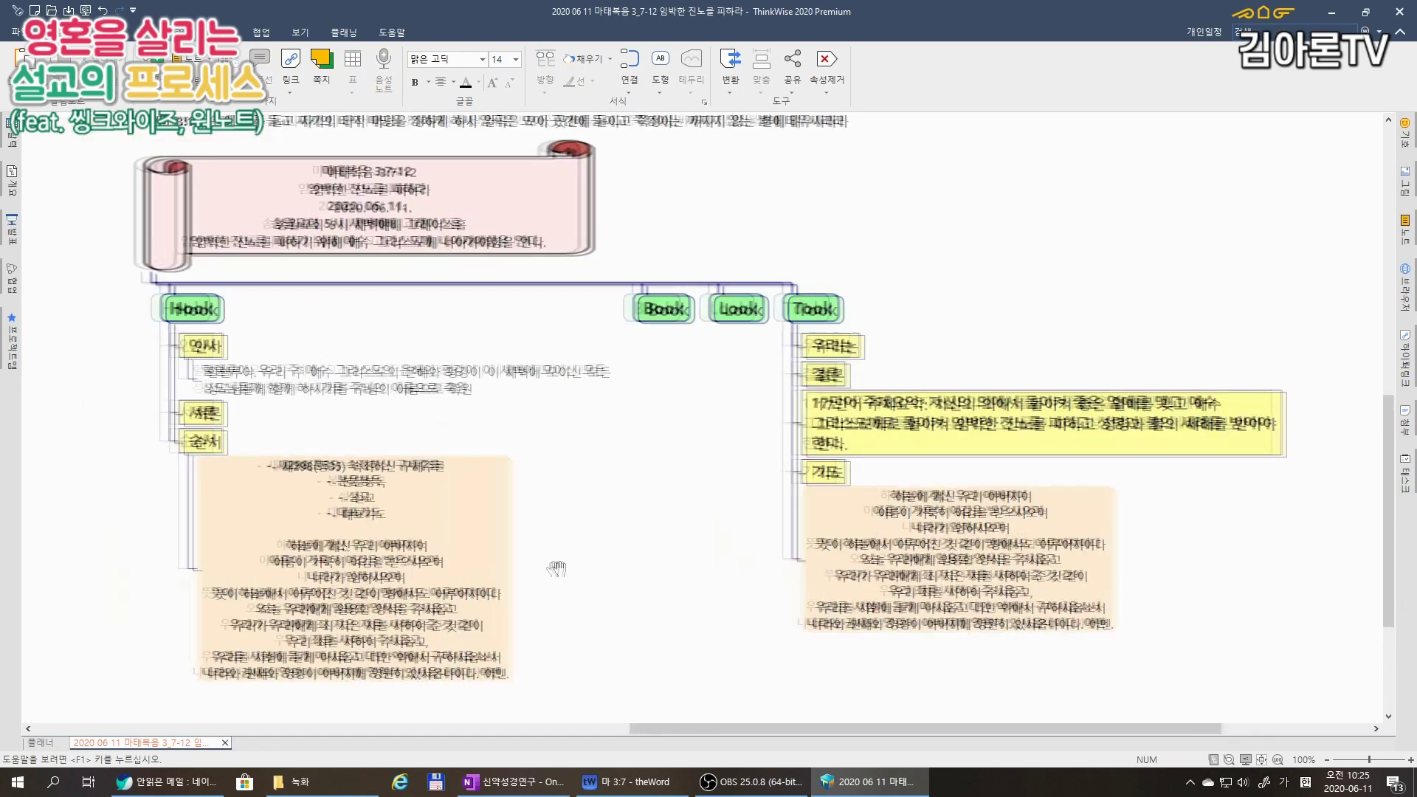
# Add two nodes under 서론: "회개하라 천국이 가까이 왔다! and 광야에 외치는 자의 소리가 있었다.
pyautogui.click(107, 257)
pyautogui.press('Insert')
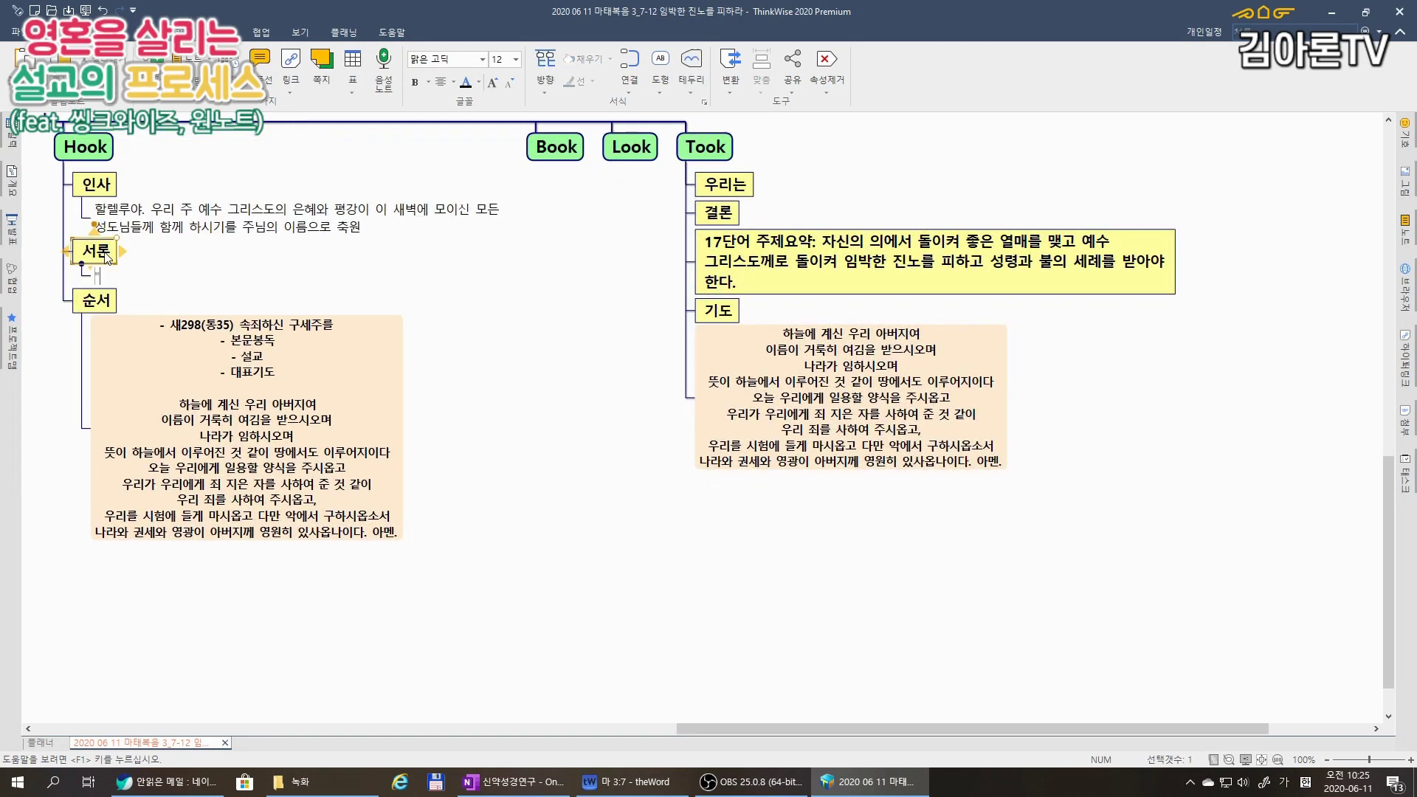
pyautogui.write('"회개하라 천국이 가까이 왔다!:')
pyautogui.click(109, 257)
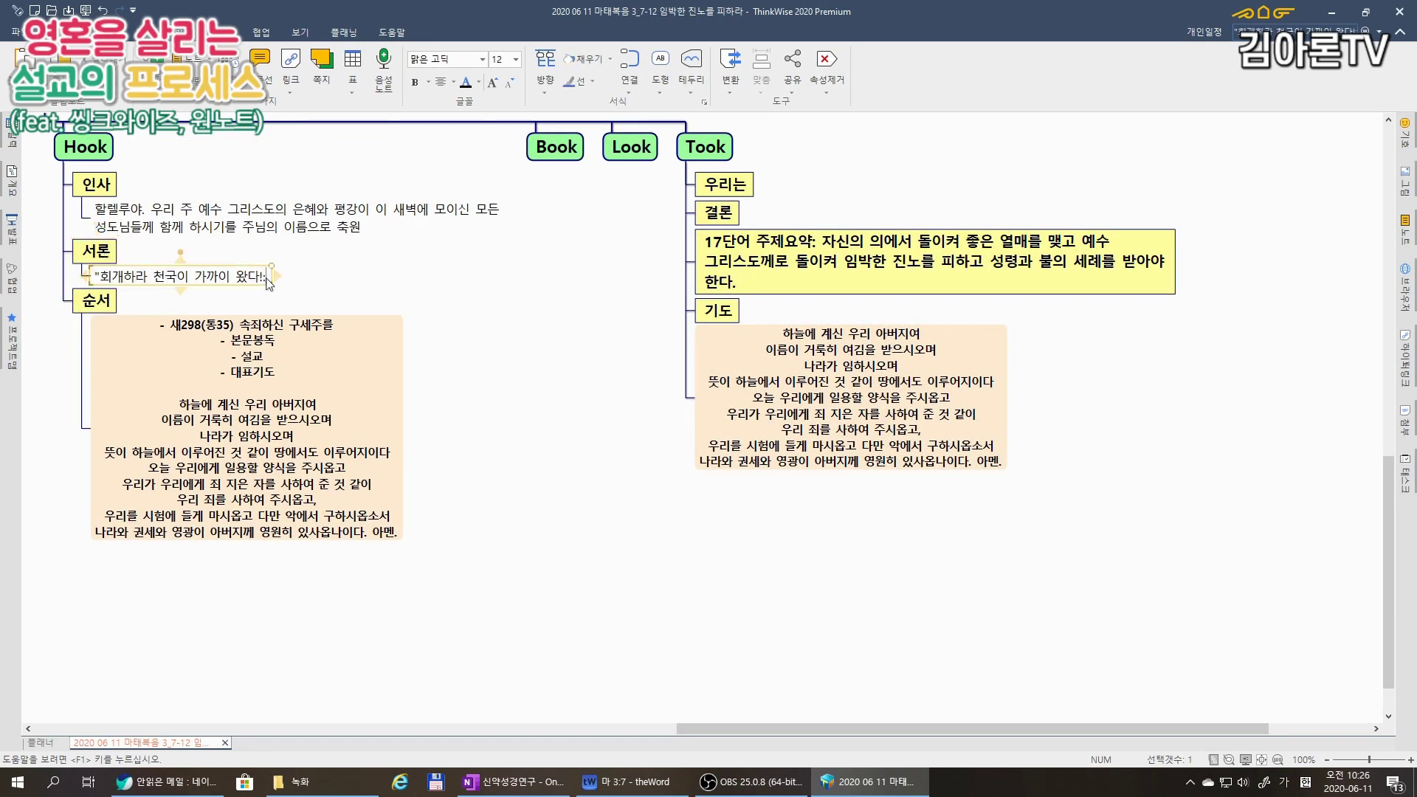
pyautogui.press('Insert')
pyautogui.write('광야에 외치는 자의 소리가 ')
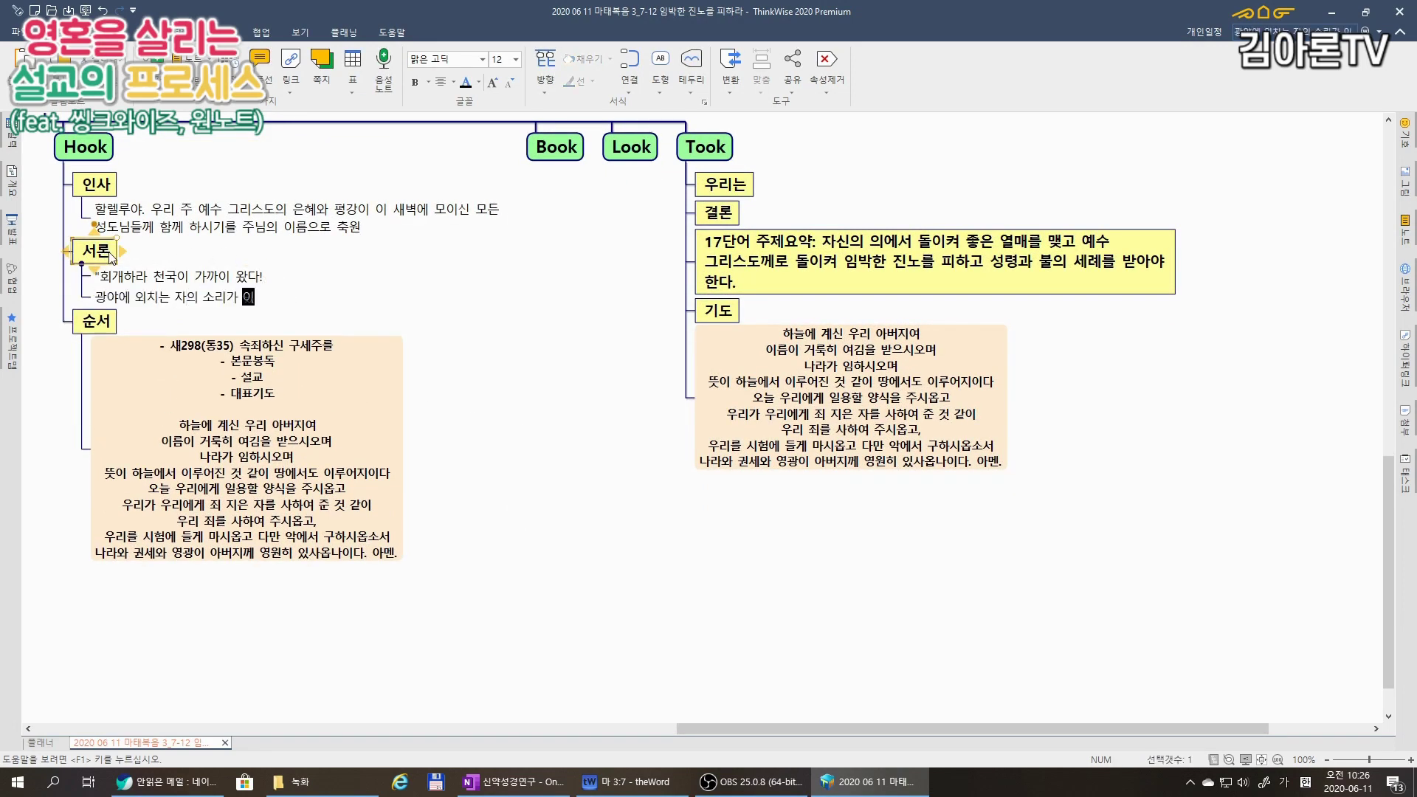
pyautogui.write('있었다.')
# Under the 광야에 외치는 자의 소리 node, add the child node 그 소리는 이사야 선지자에 의해서 예언 되었던 소리였다.
pyautogui.click(152, 302)
pyautogui.press('Insert')
pyautogui.write('그으')
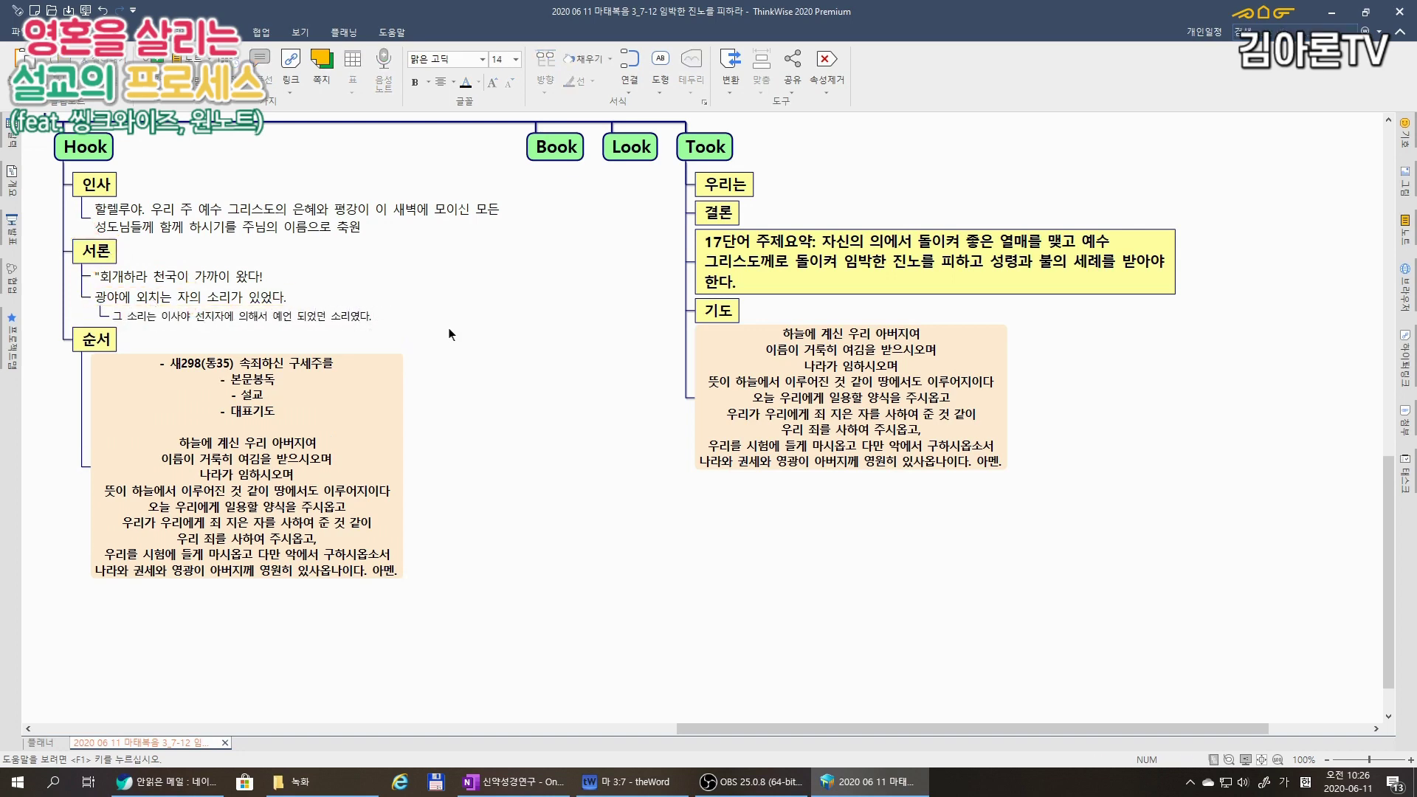
# Switch to theWord, find Isaiah 40:3 (사 40:3), copy the verse and return to the ThinkWise map.
pyautogui.hotkey('alt', 'Tab')
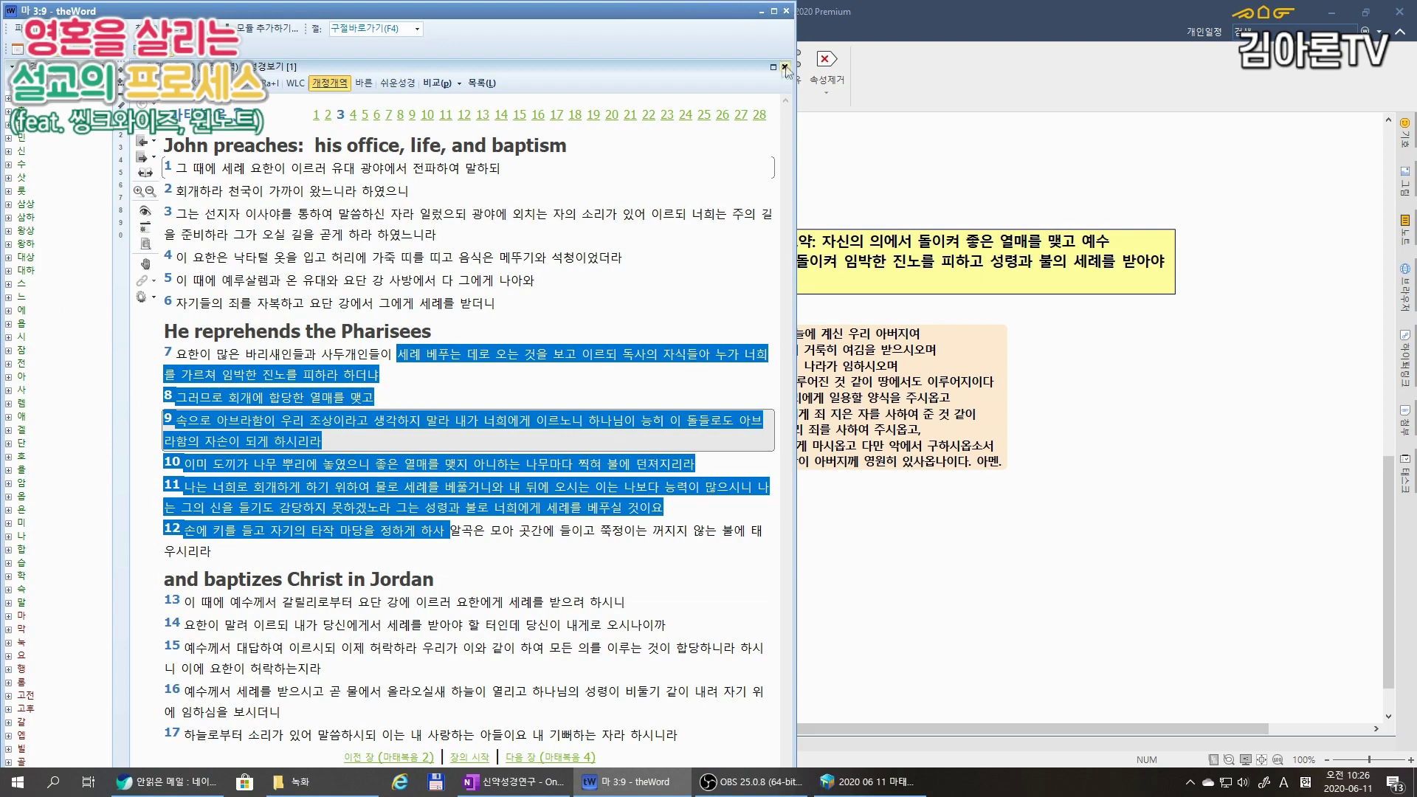
pyautogui.click(773, 11)
pyautogui.click(1073, 11)
pyautogui.click(19, 295)
pyautogui.click(18, 387)
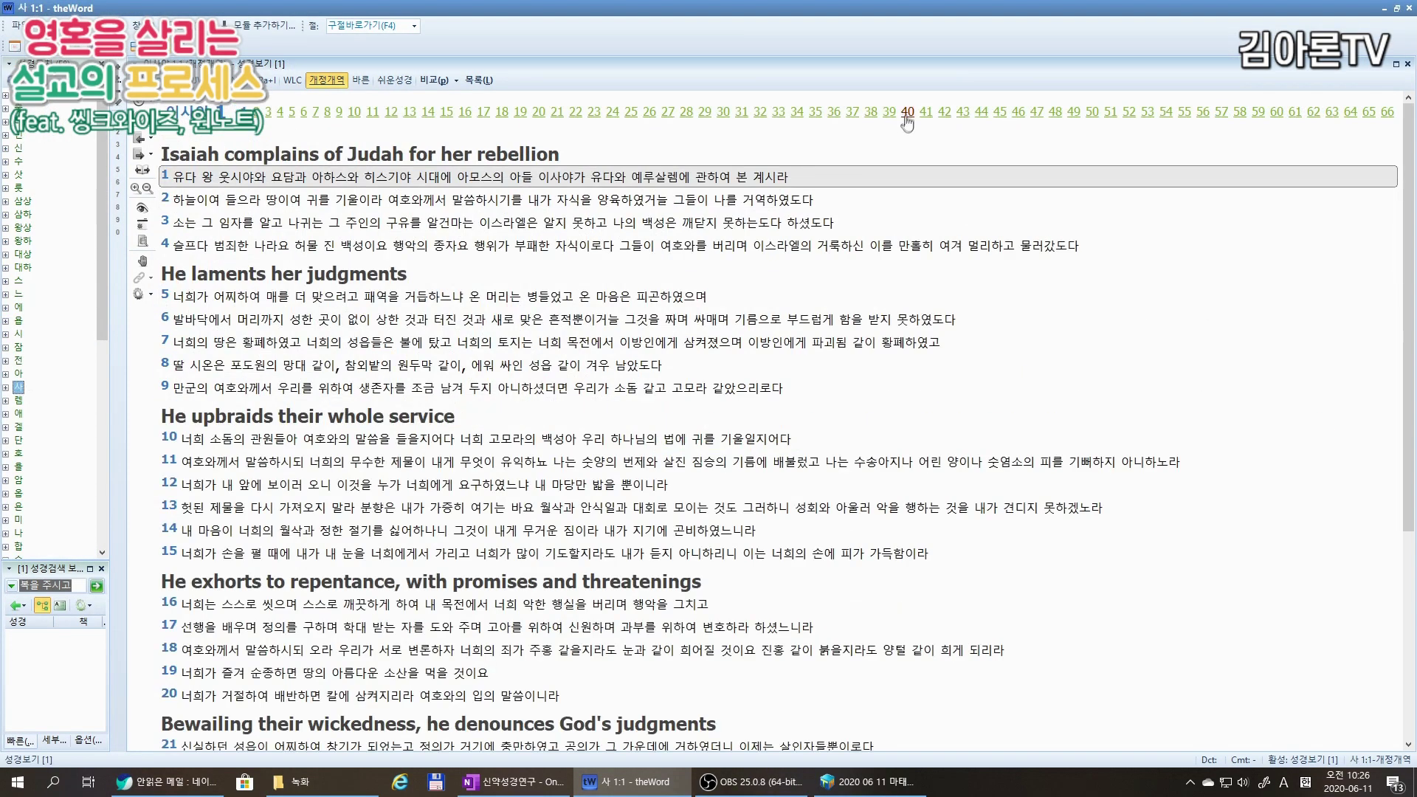
pyautogui.click(906, 117)
pyautogui.click(288, 251)
pyautogui.hotkey('ctrl', 'shift', 'c')
pyautogui.click(671, 599)
pyautogui.click(842, 780)
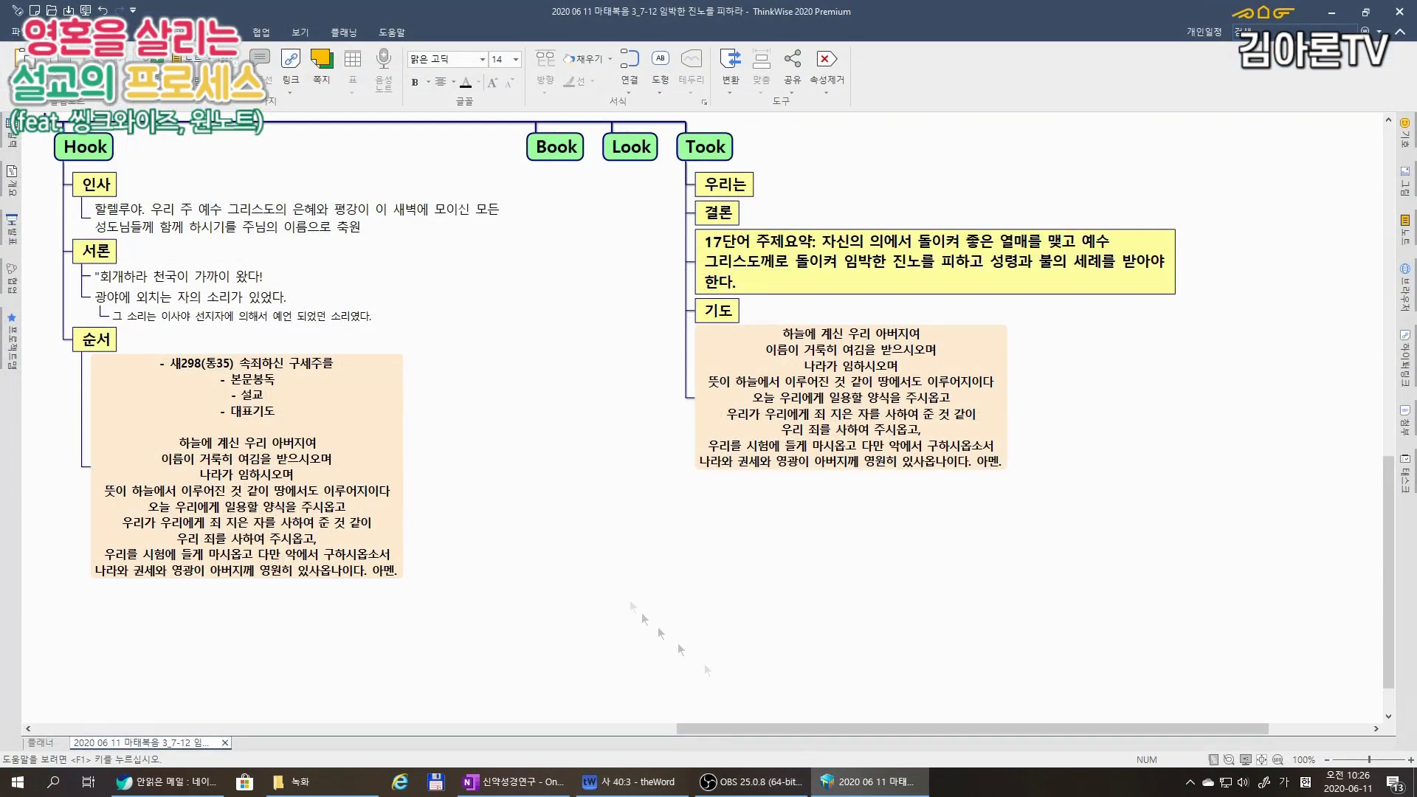
# Paste the 사 40:3 verse under the 광야에 외치는 자의 소리 node, and fill it and the 회개하라 node with orange.
pyautogui.click(247, 296)
pyautogui.hotkey('ctrl', 'v')
pyautogui.click(609, 58)
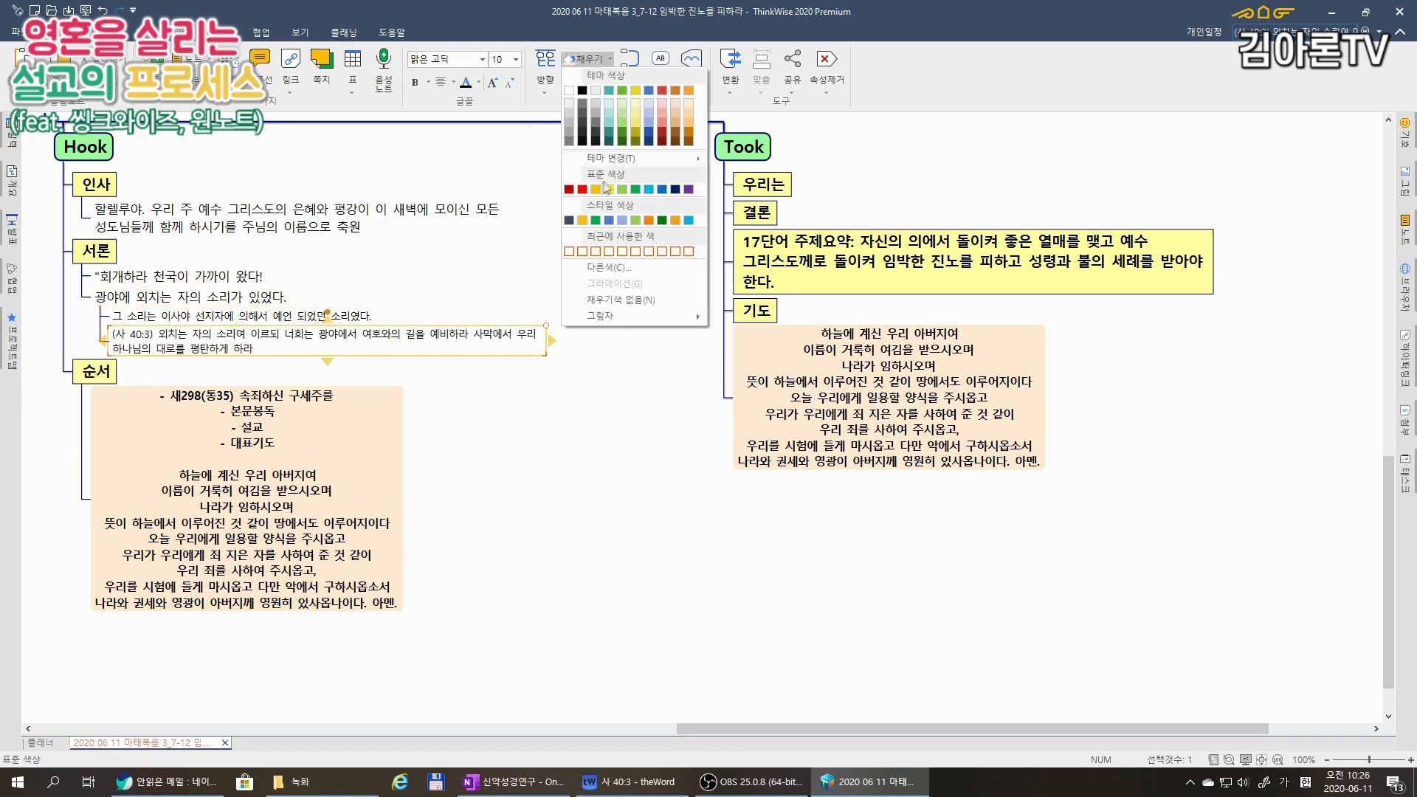
pyautogui.click(598, 189)
pyautogui.click(579, 253)
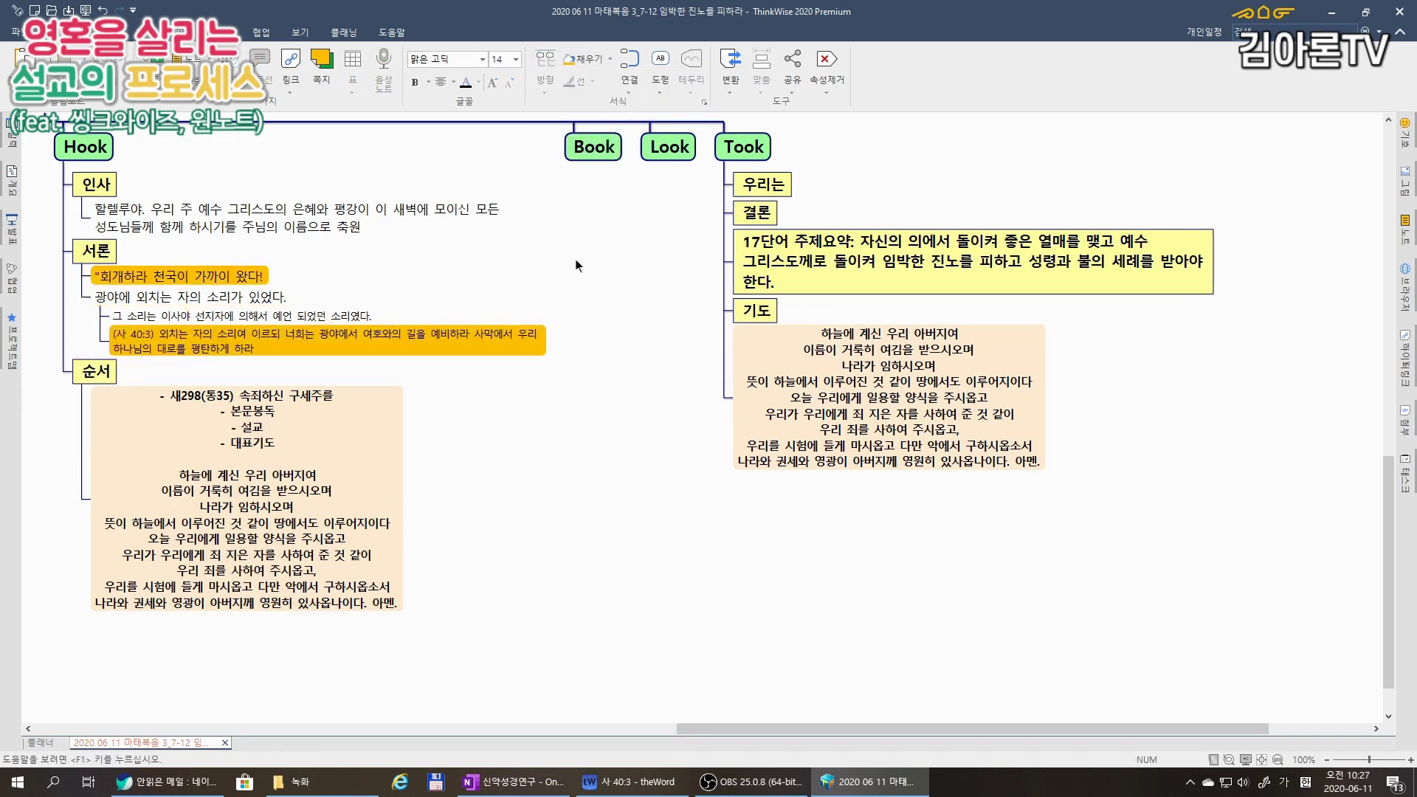
# Add the child node 세례자 요한의 소리였다. under the 광야에 외치는 자의 소리 node.
pyautogui.click(251, 299)
pyautogui.press('Insert')
pyautogui.write('세례자 요한의 소리였다.')
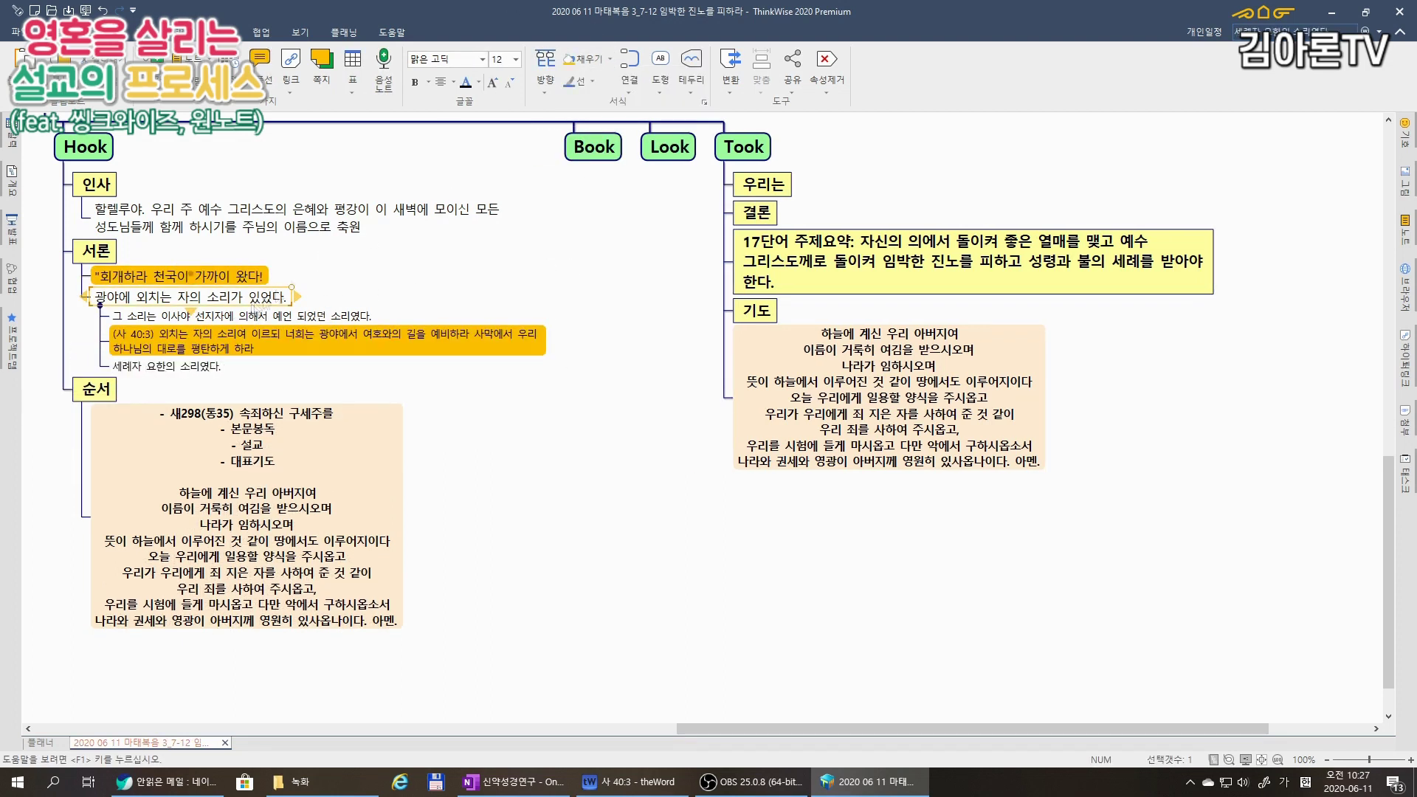
# Add 세례 요한 under 서론 with three child nodes: his birth six months before Jesus, his wilderness life, and his clear sense of mission.
pyautogui.click(96, 251)
pyautogui.press('Insert')
pyautogui.write('세례 요한')
pyautogui.press('Insert')
pyautogui.write('그는 ㅇ')
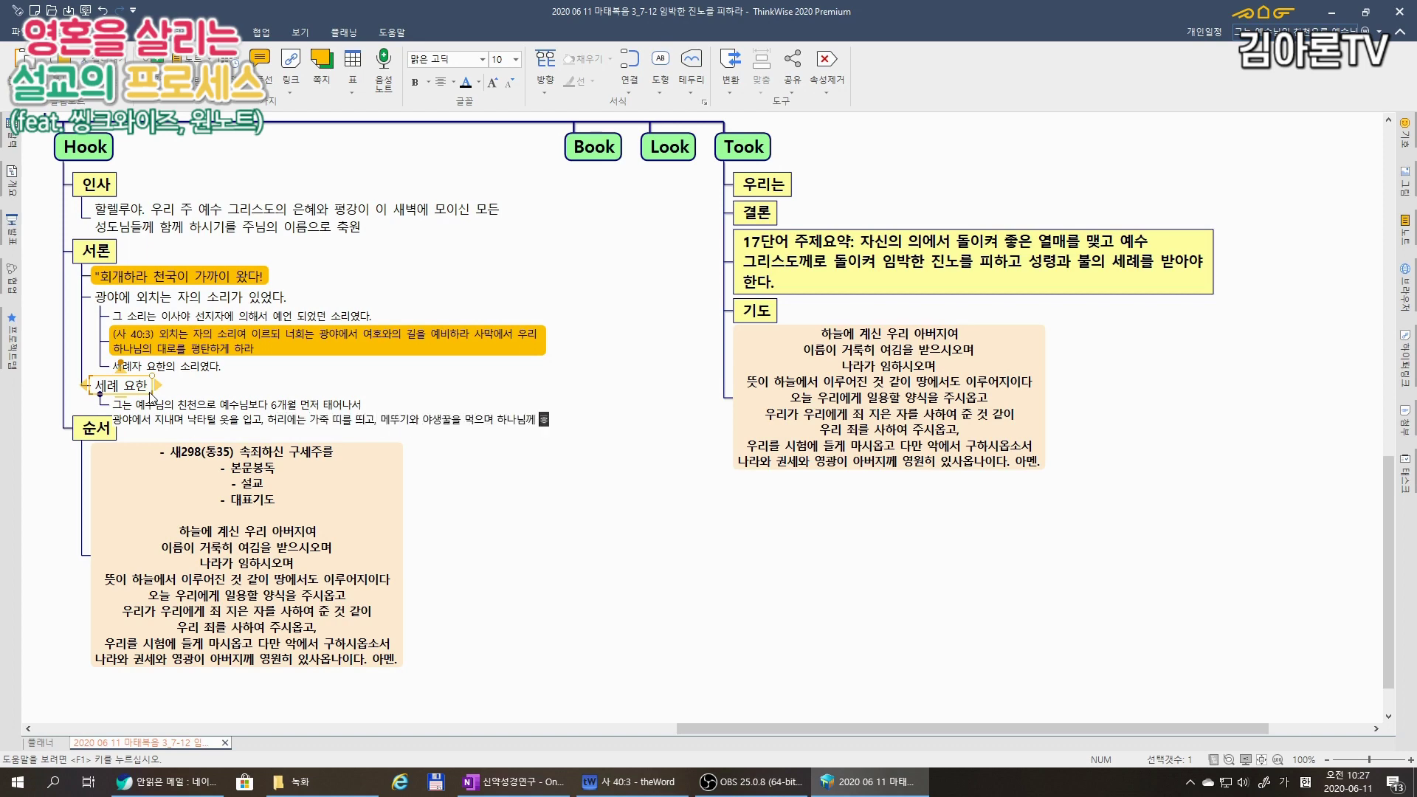
pyautogui.write('.')
pyautogui.press('Return')
pyautogui.write('그는 자신ㅇ')
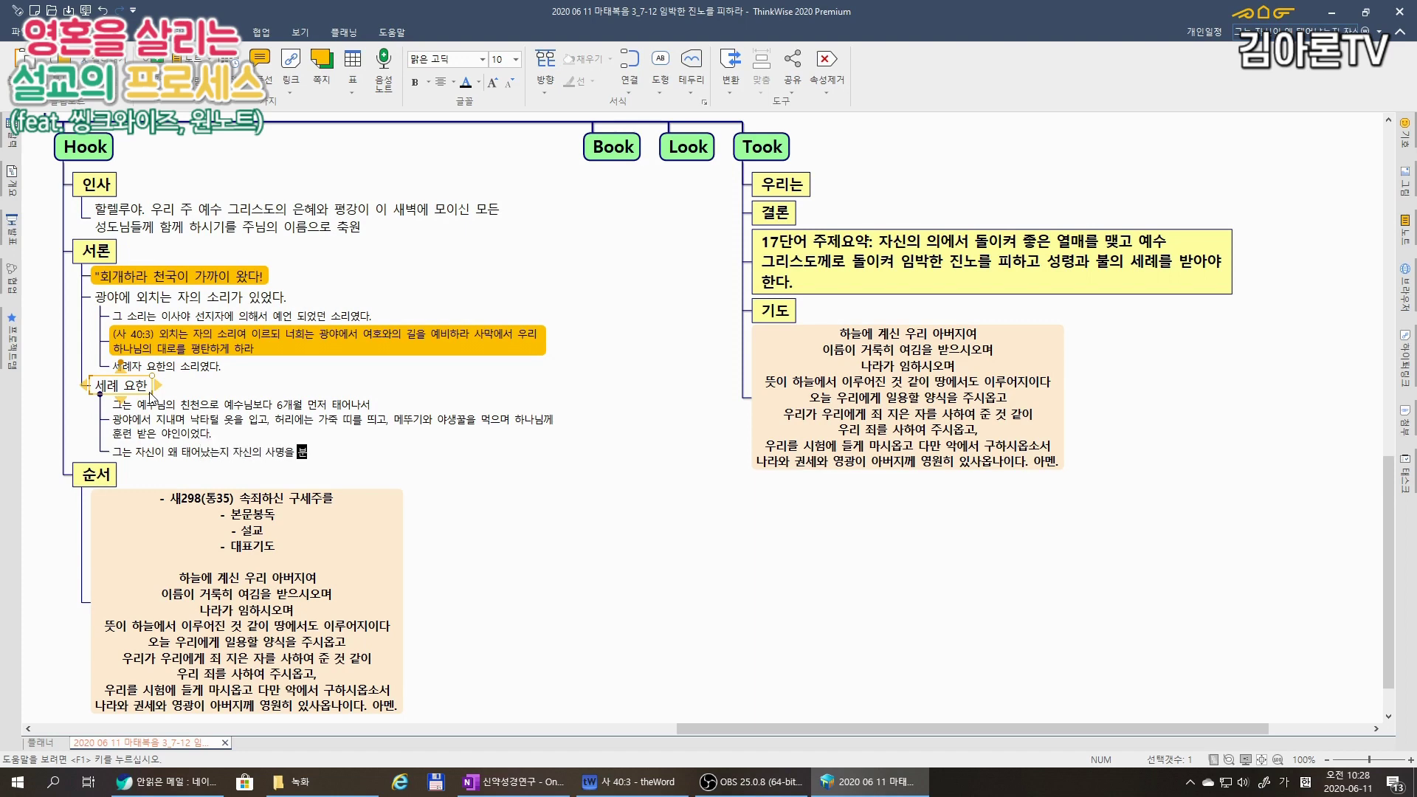
pyautogui.press('Return')
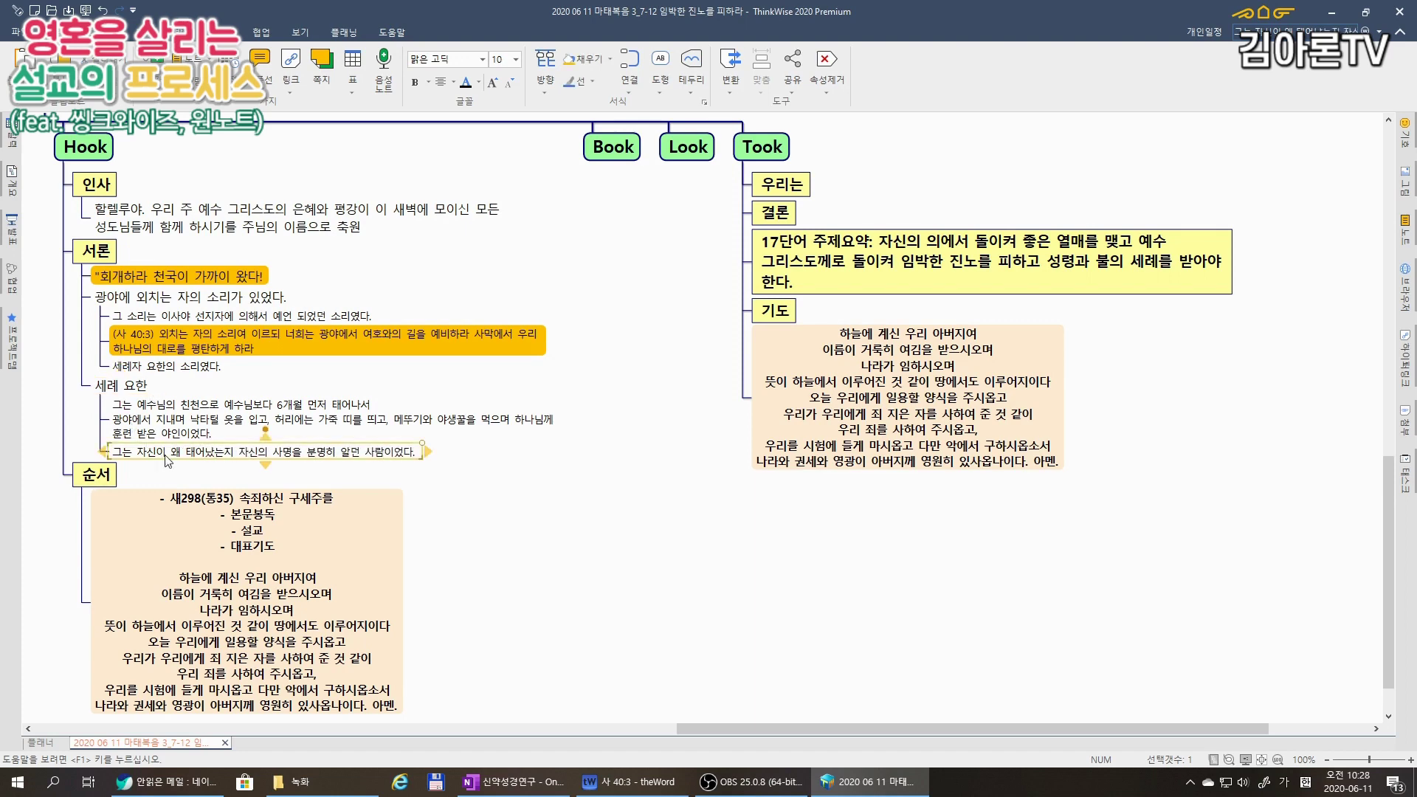
pyautogui.press('Insert')
pyautogui.write('그가 사')
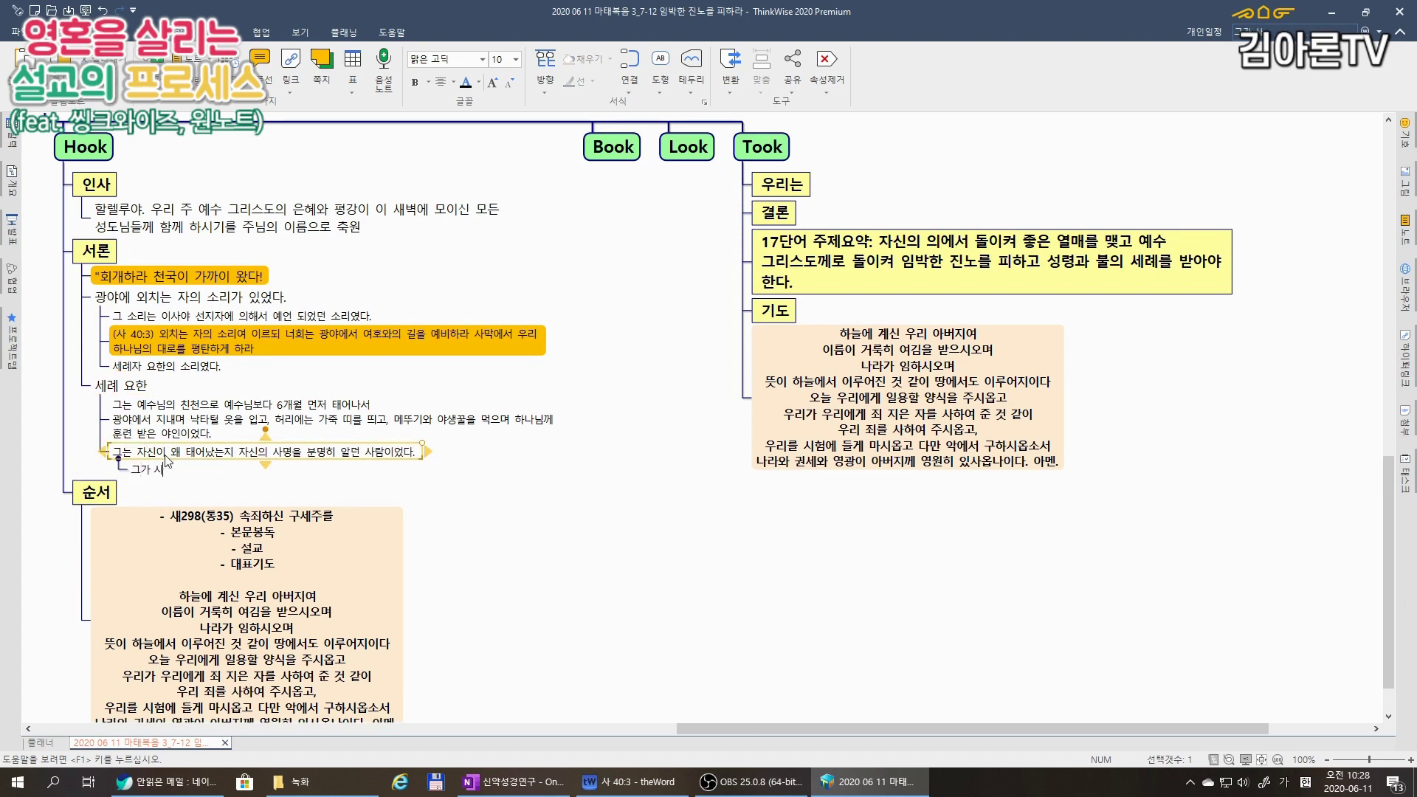
pyautogui.press('Escape')
# Add the node 그가 이렇게 사역을 시작하자 under 서론.
pyautogui.click(108, 261)
pyautogui.press('space')
pyautogui.write('그가 이렇게 사역ㅇㄱ')
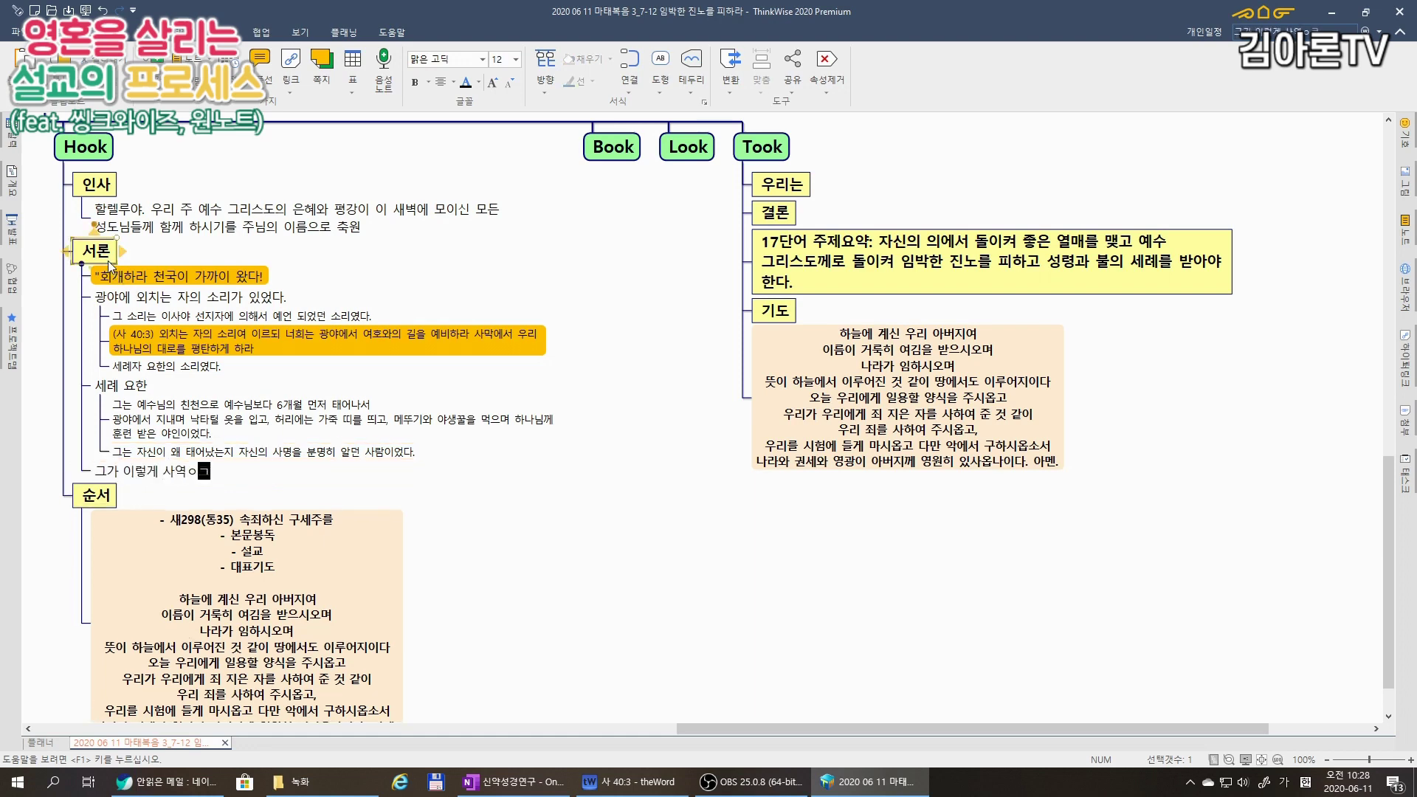
pyautogui.press('BackSpace')
pyautogui.press('BackSpace')
pyautogui.write('을 시작하자')
pyautogui.press('Return')
# Under 그가 이렇게 사역을 시작하자, add child nodes on crowds coming to him, their confession and baptism, and why he is called 세례 요한.
pyautogui.press('Insert')
pyautogui.write('수많은 사람들이 예루살렘과 온 유대와 요단강 사방에서')
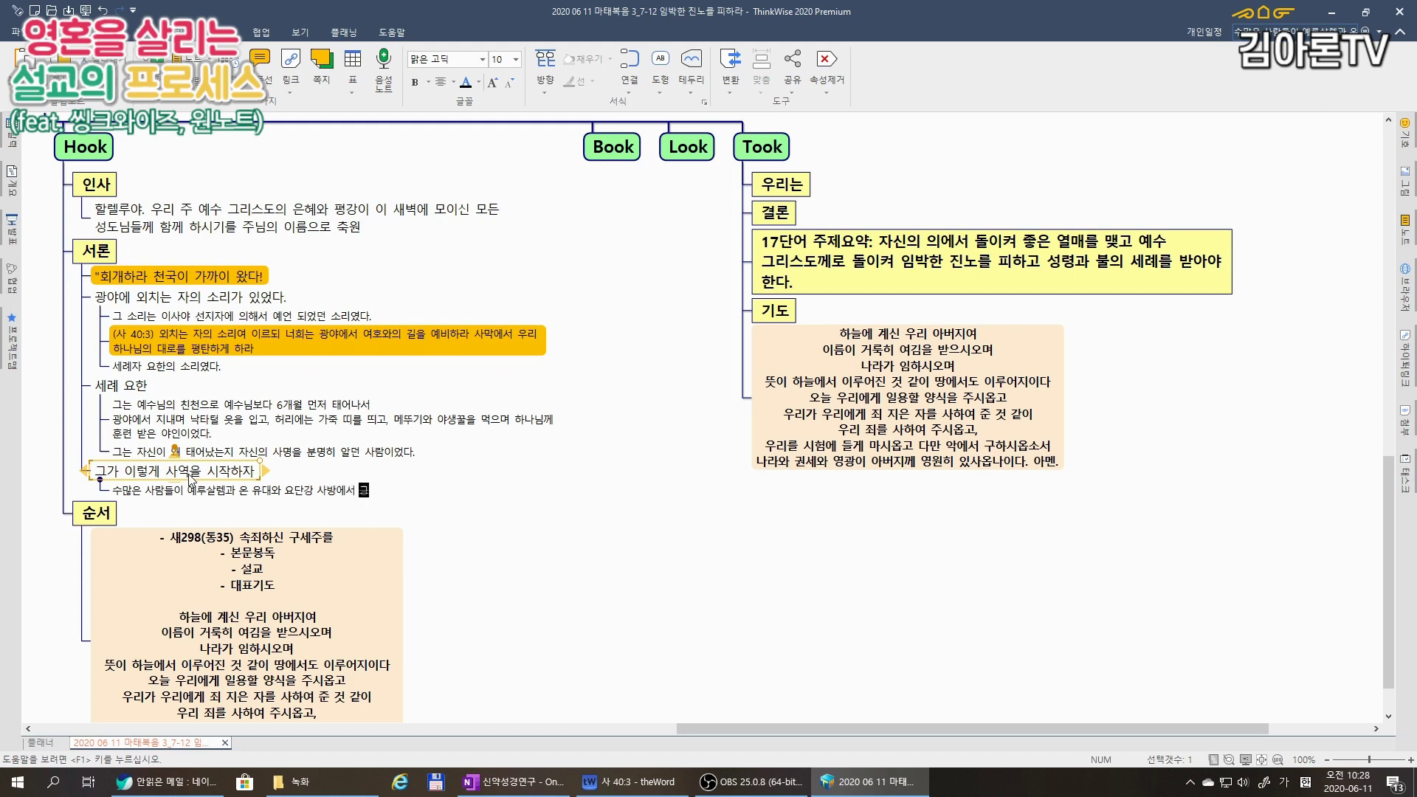
pyautogui.press('Return')
pyautogui.press('Return')
pyautogui.write('사람들은 ㅈ')
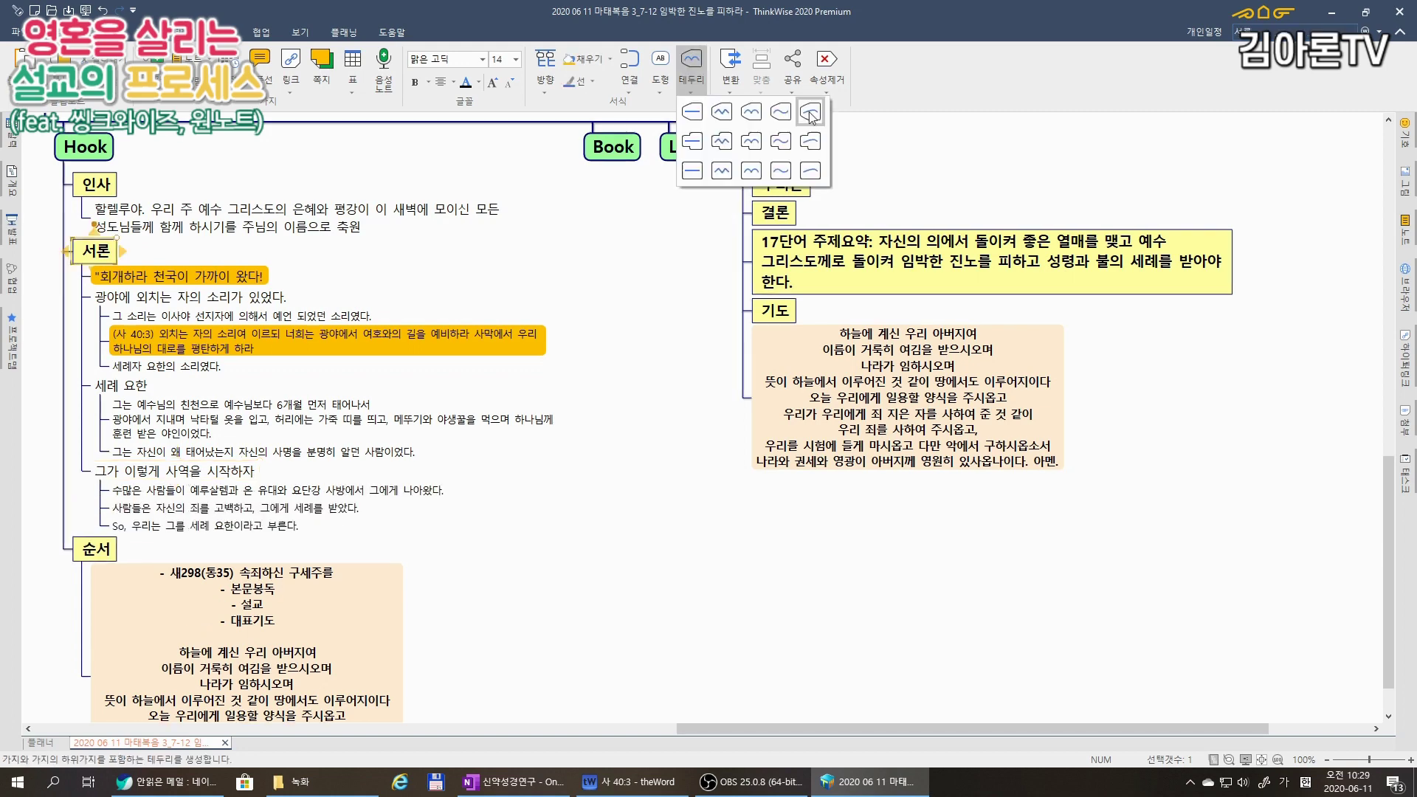
# Enclose the 서론 branch in a rounded border and fill the border with light blue.
pyautogui.click(690, 103)
pyautogui.click(450, 304)
pyautogui.click(347, 92)
pyautogui.click(379, 131)
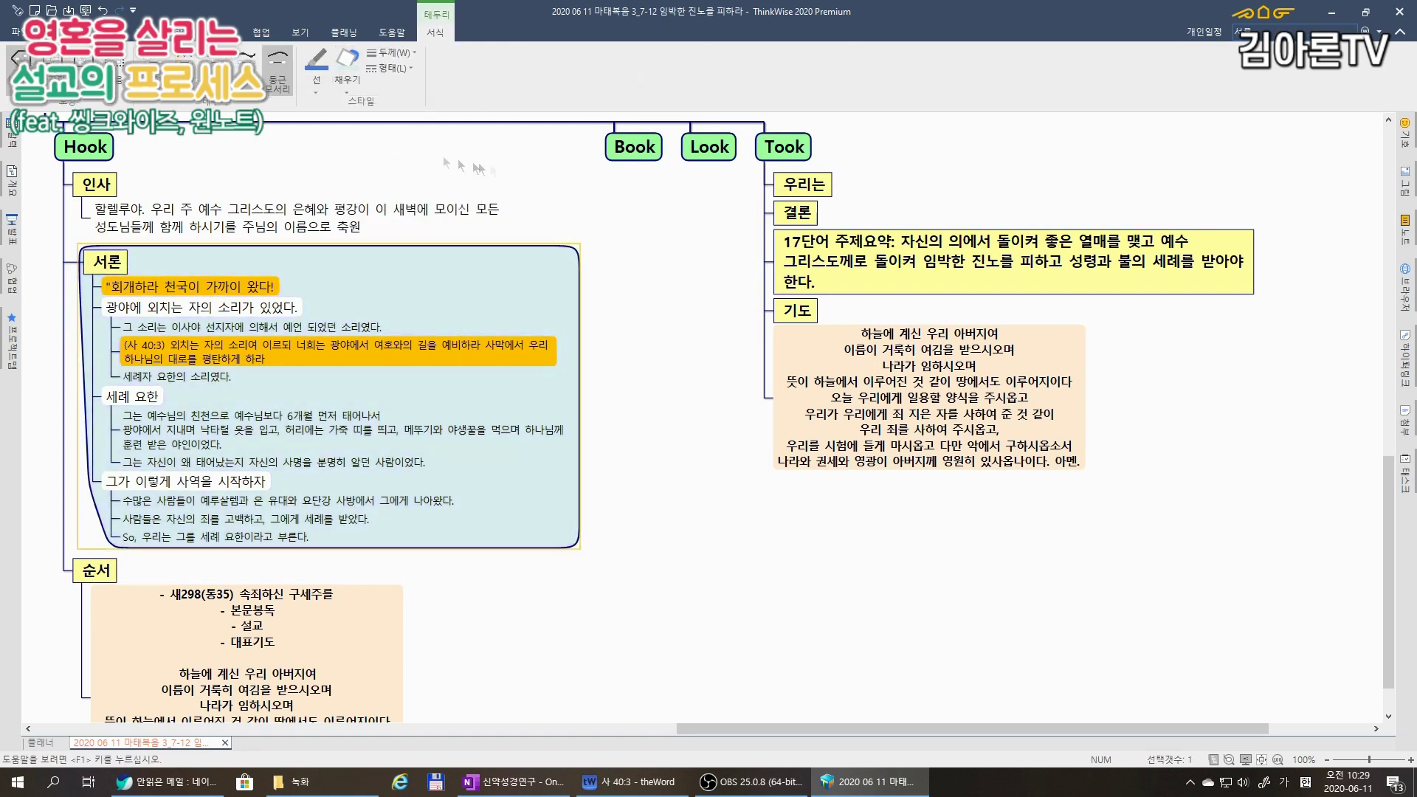
pyautogui.click(654, 321)
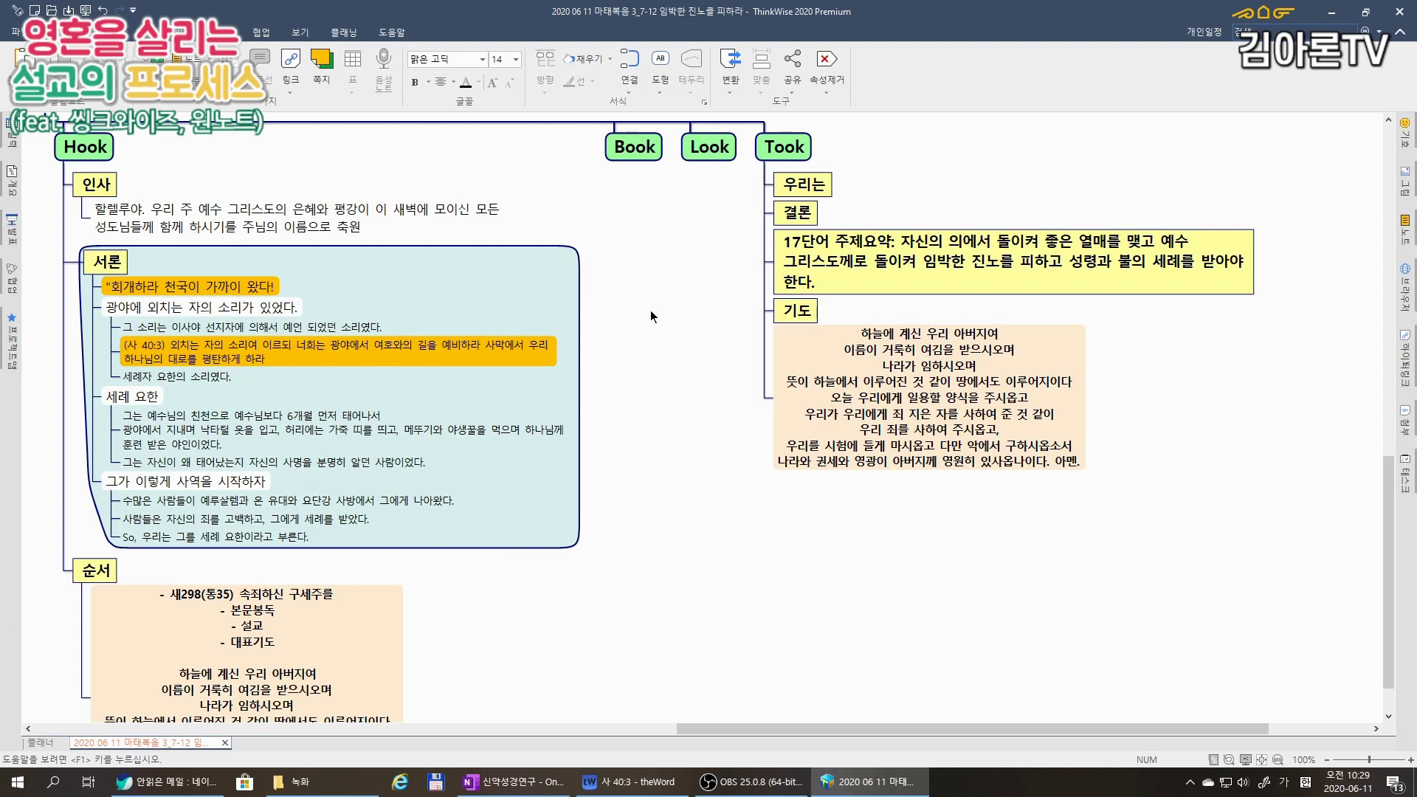
# Consult the OneNote Bible study and add the first Book point, 임박한 진로를 당할 종교지도자들.
pyautogui.hotkey('alt', 'Tab')
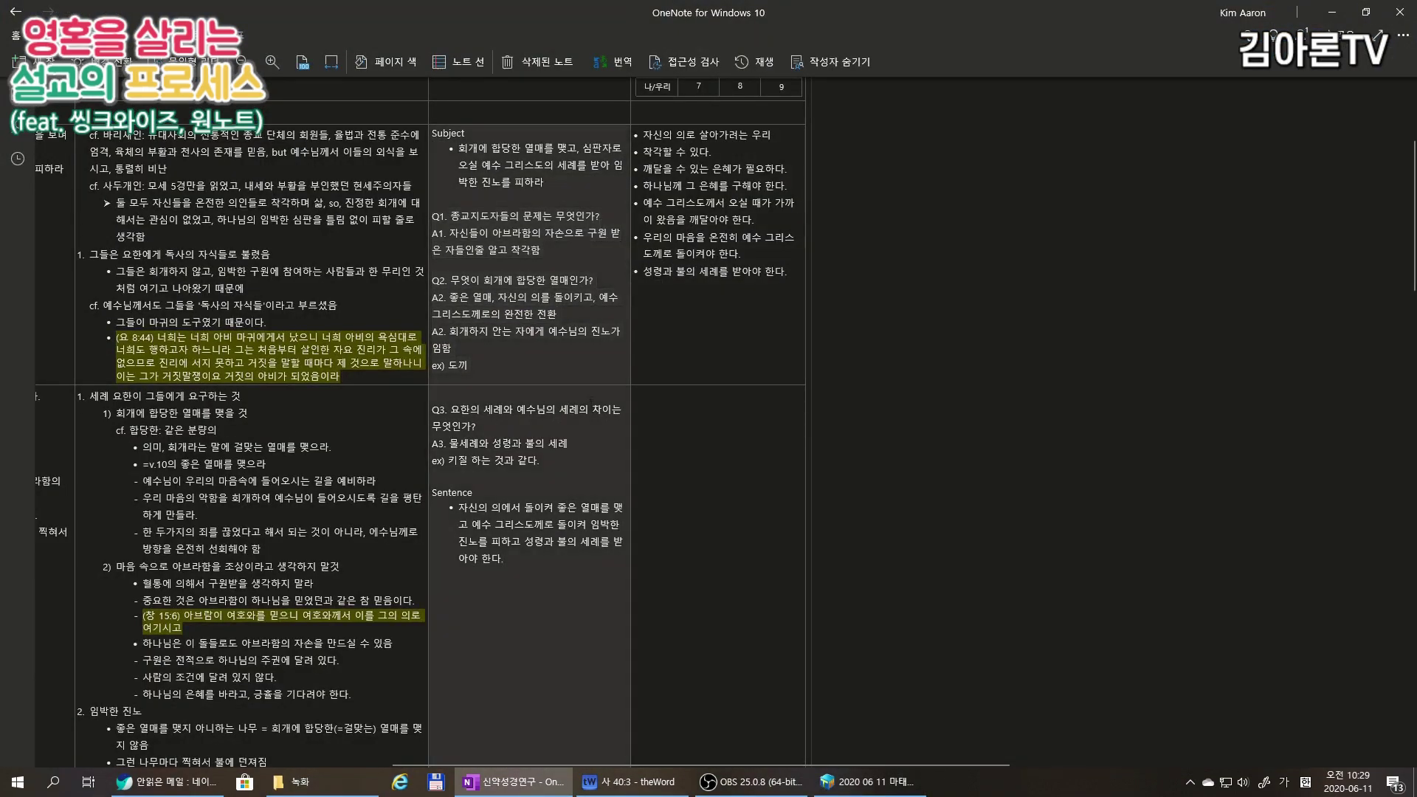
pyautogui.click(538, 422)
pyautogui.hotkey('alt', 'Tab')
pyautogui.write('진로를 당할 종교지도자들')
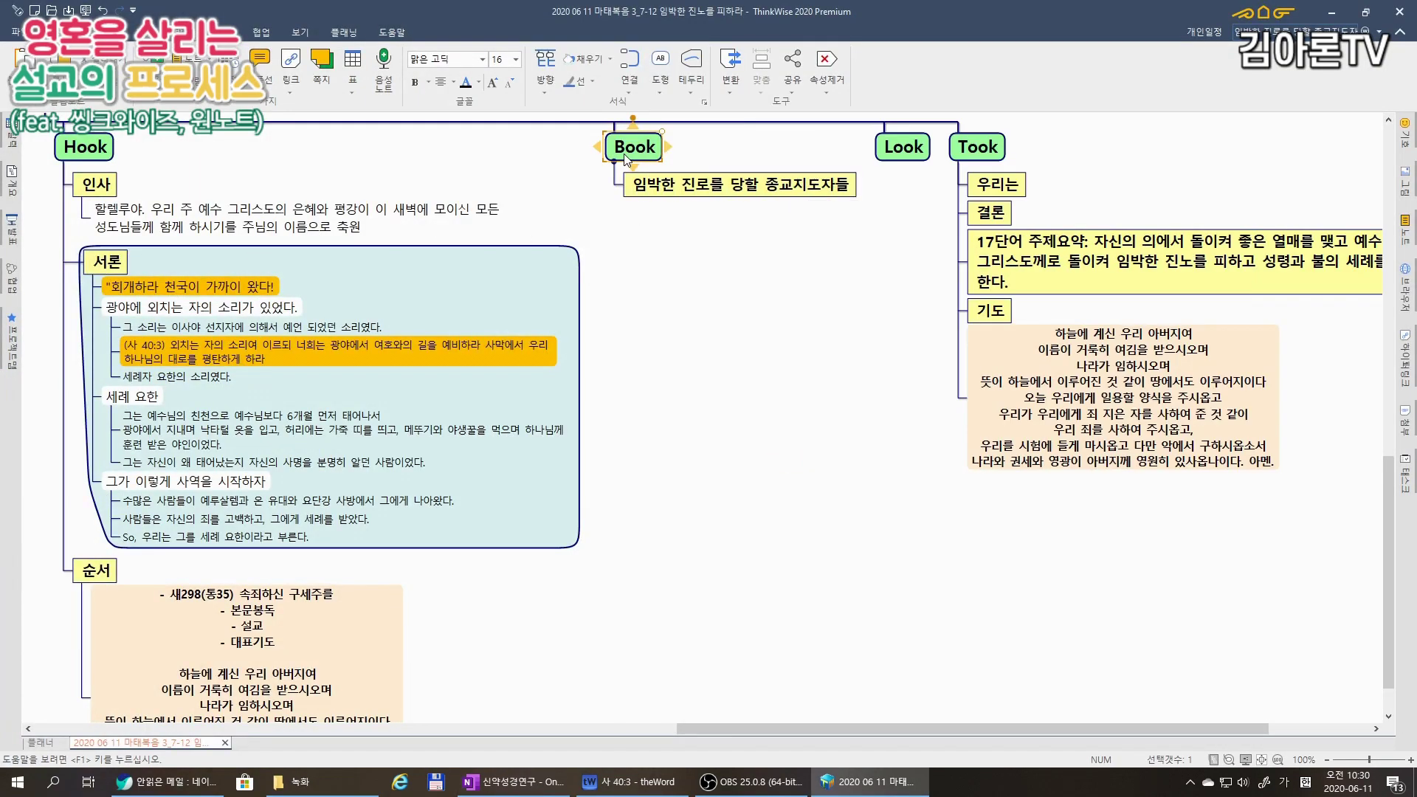
# Add the Book points 회개의 합당한 열매를 맺으라 and 예수 그리스도의 성령과 불의 세례, and save the map.
pyautogui.press('Return')
pyautogui.press('Return')
pyautogui.write('회개의 합당하ㄴ 열매를 맺으라')
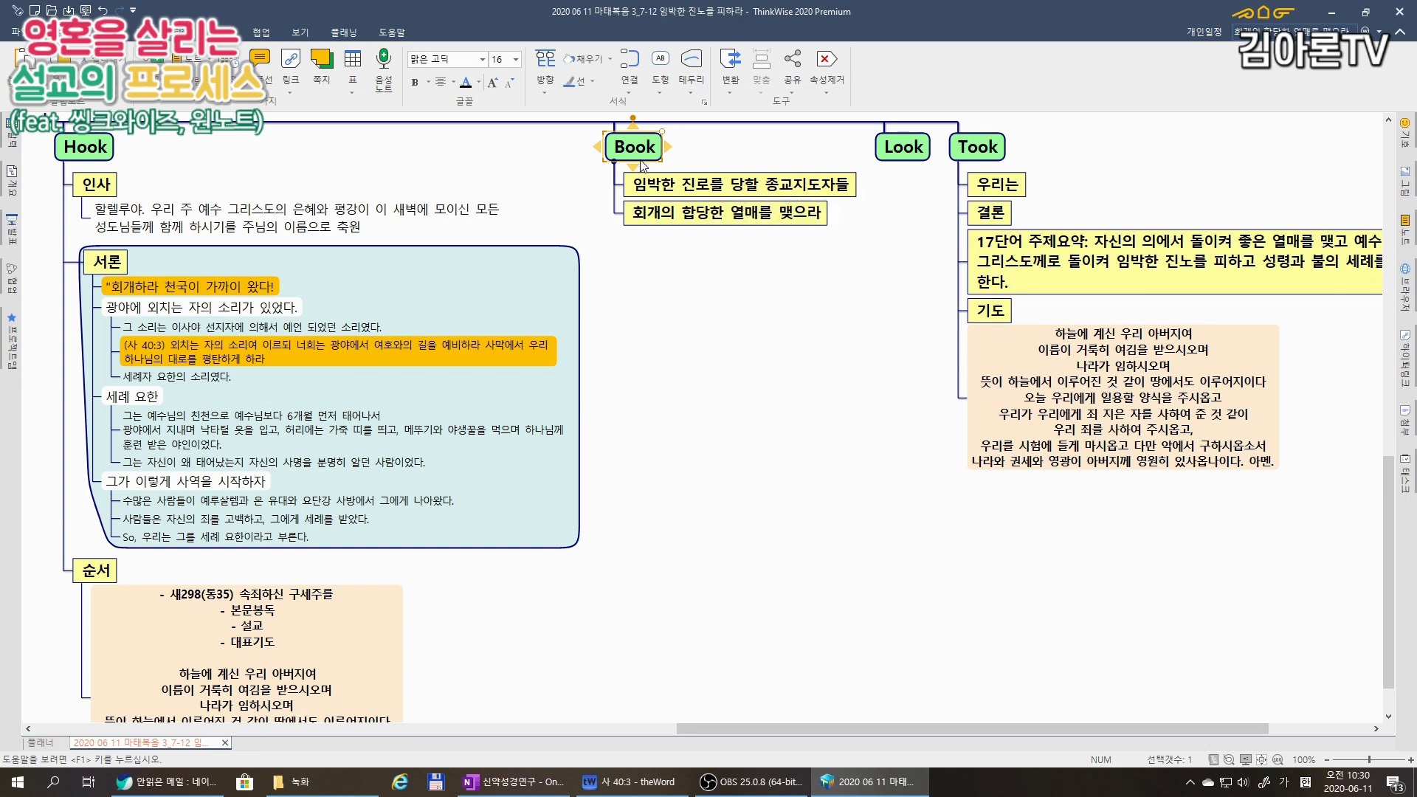
pyautogui.press('Return')
pyautogui.write('예수 그리스')
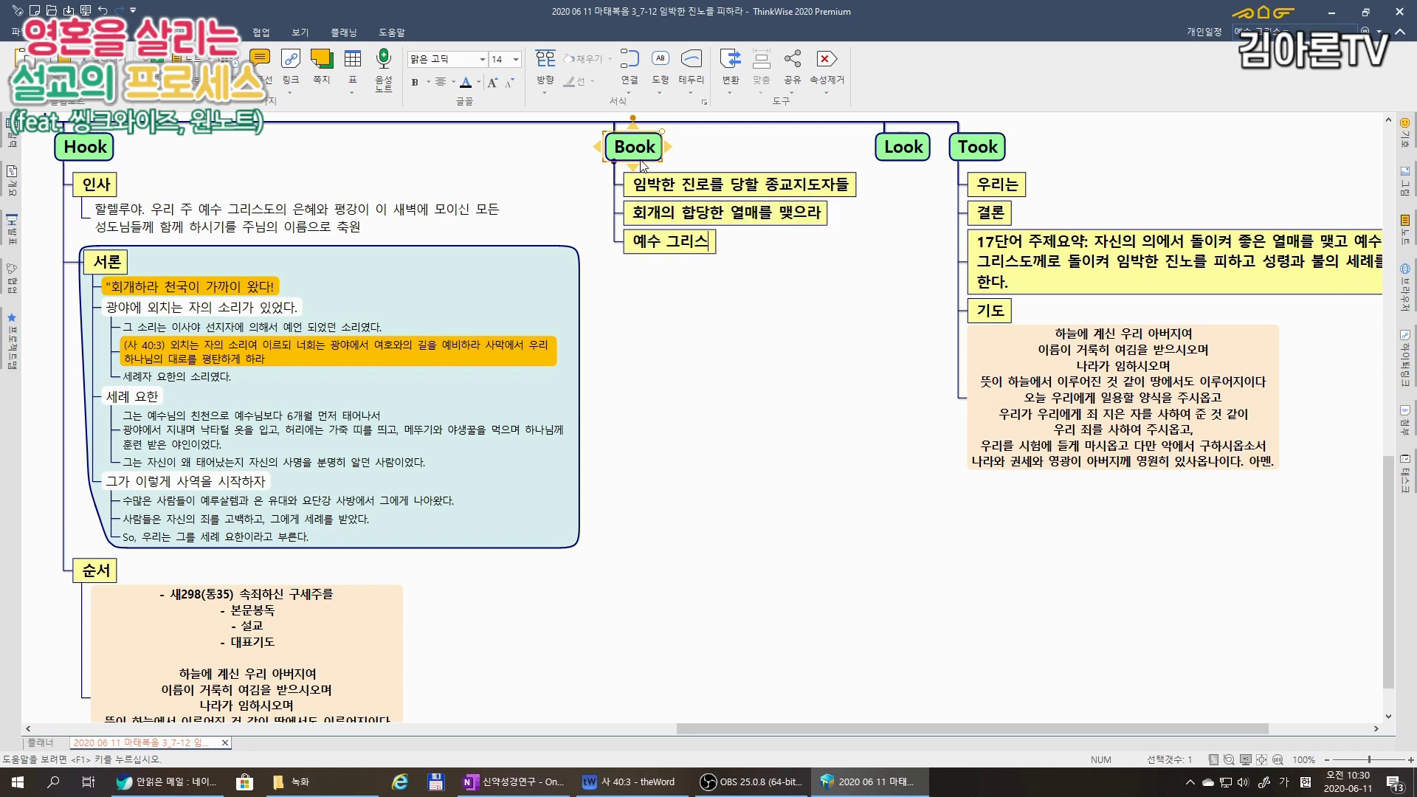
pyautogui.write('도이도의 성령과 불의 세례')
pyautogui.click(692, 370)
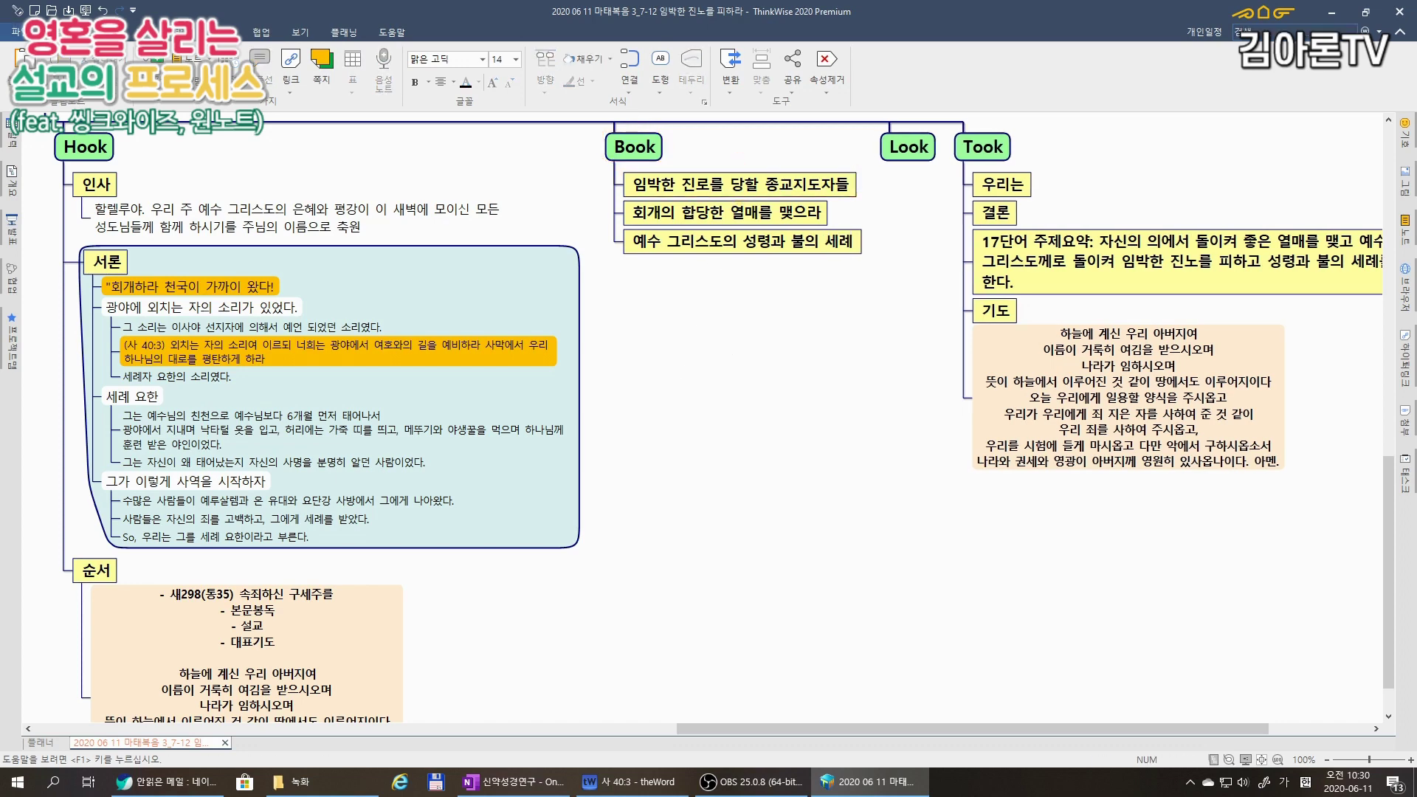
pyautogui.click(17, 32)
pyautogui.click(44, 127)
# Under the first Book point, add 어느날 요단강에서 여느 때와 다름 없이 세례 사역을 하고 있는 요한에게 유대의 종교지도자들이 찾아왔다.
pyautogui.click(726, 188)
pyautogui.press('Insert')
pyautogui.write('어느날 요단강에서 여느 때와 릴')
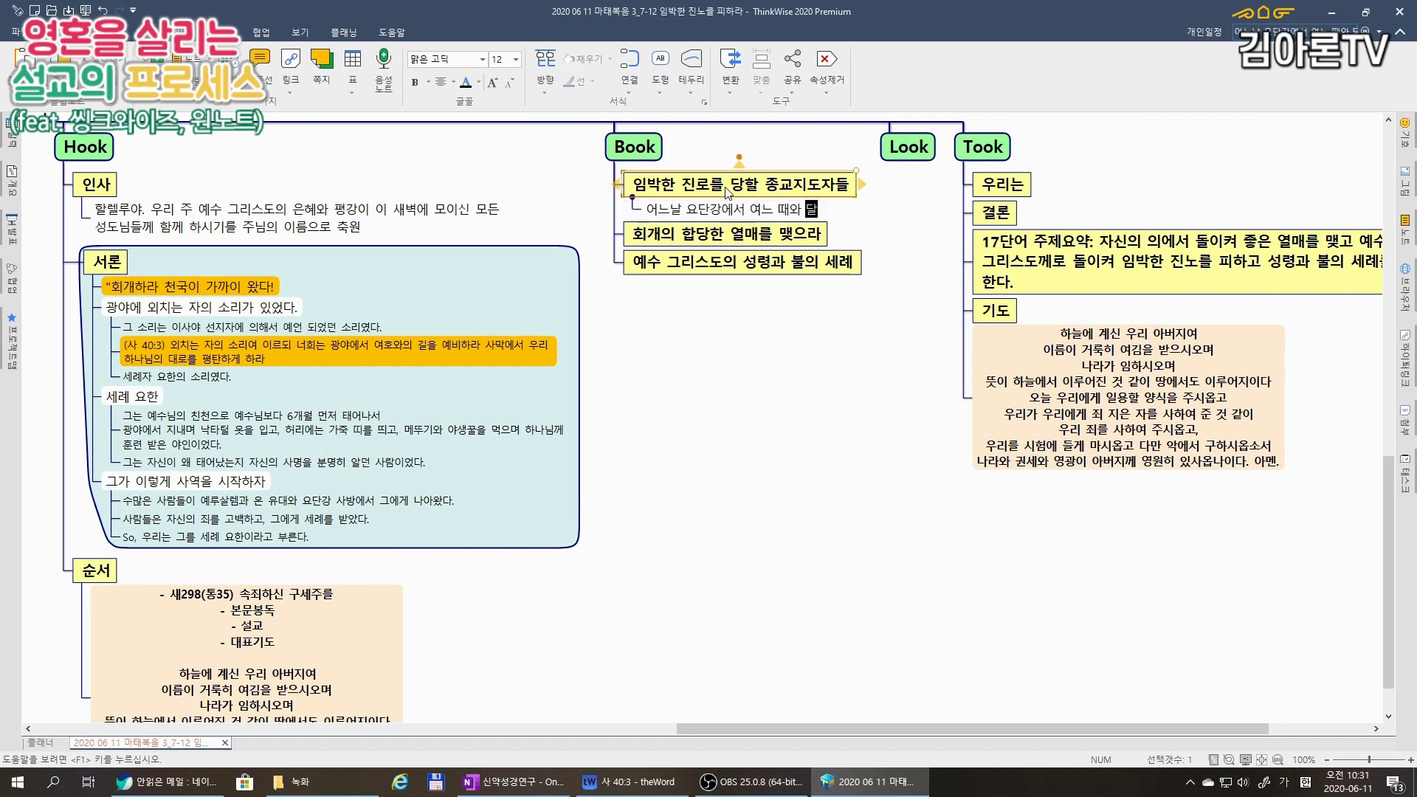
pyautogui.write('름 없이 요단')
pyautogui.press('BackSpace')
pyautogui.press('BackSpace')
pyautogui.write('세례 사역을 하고 있는 요한에게 유대의 종교')
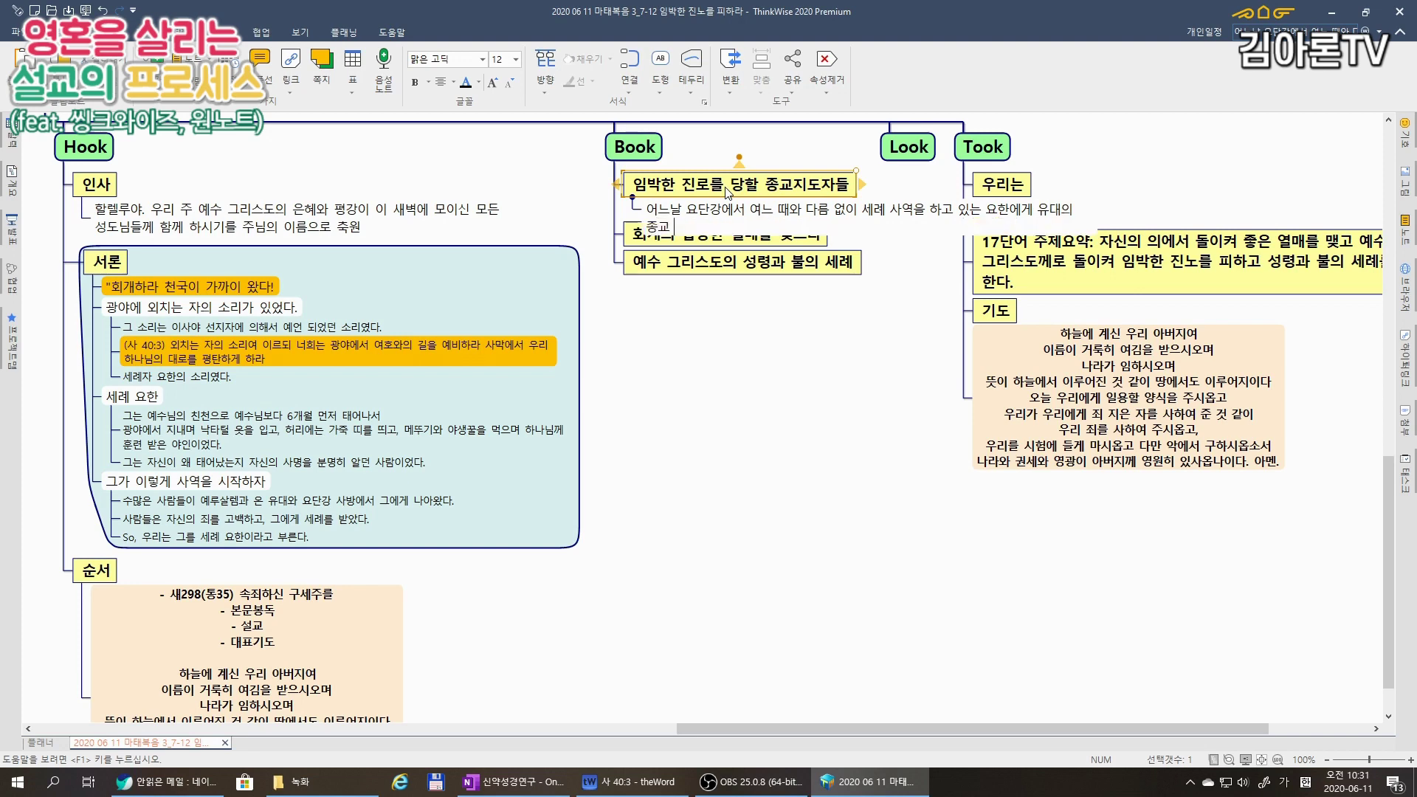
pyautogui.write('지도자들이 찾아왔다.')
# Add the child node 그들은 바리새인과 사두개인들이었다. under the sentence about the visiting religious leaders.
pyautogui.press('Insert')
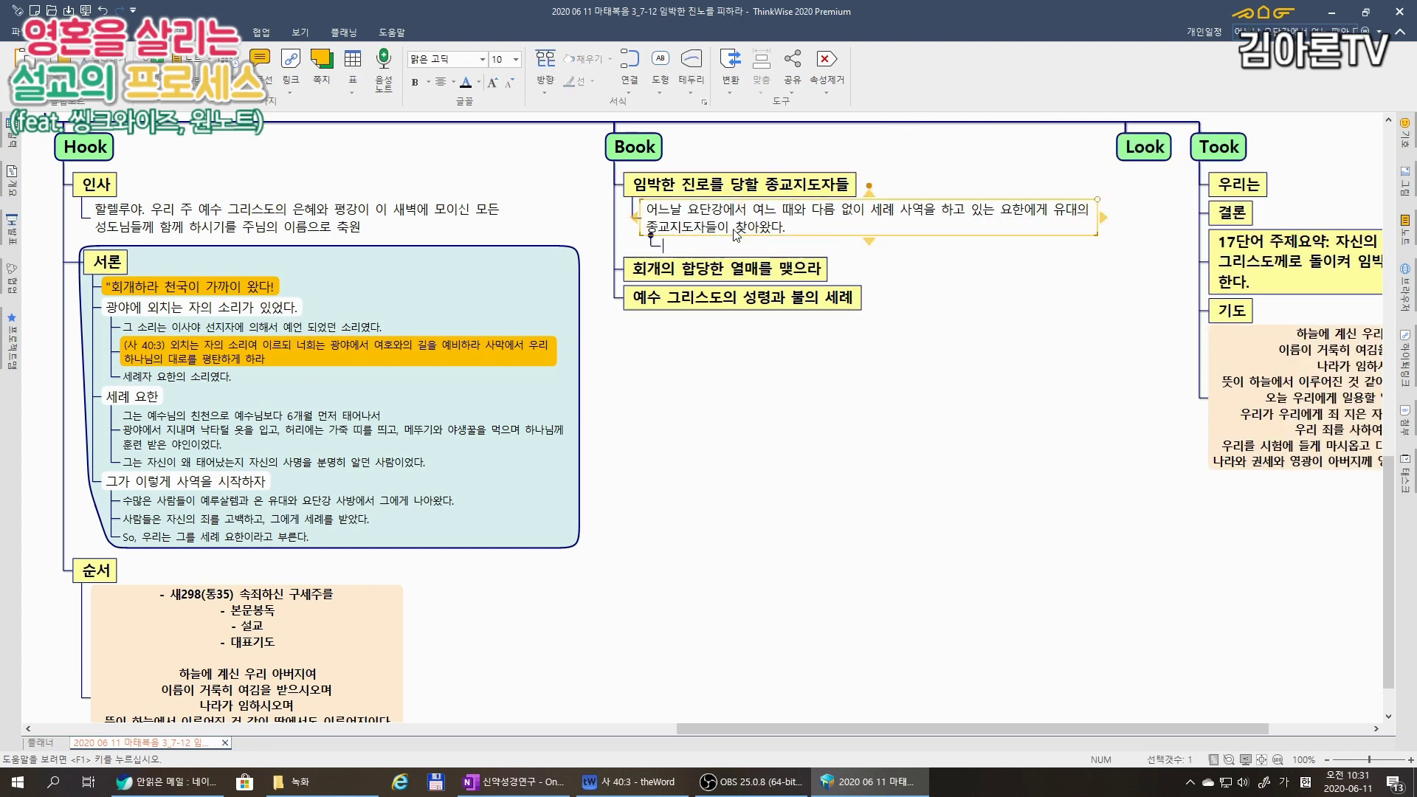
pyautogui.write('그들은 바리새인과 사두개인들이었다.')
pyautogui.press('Return')
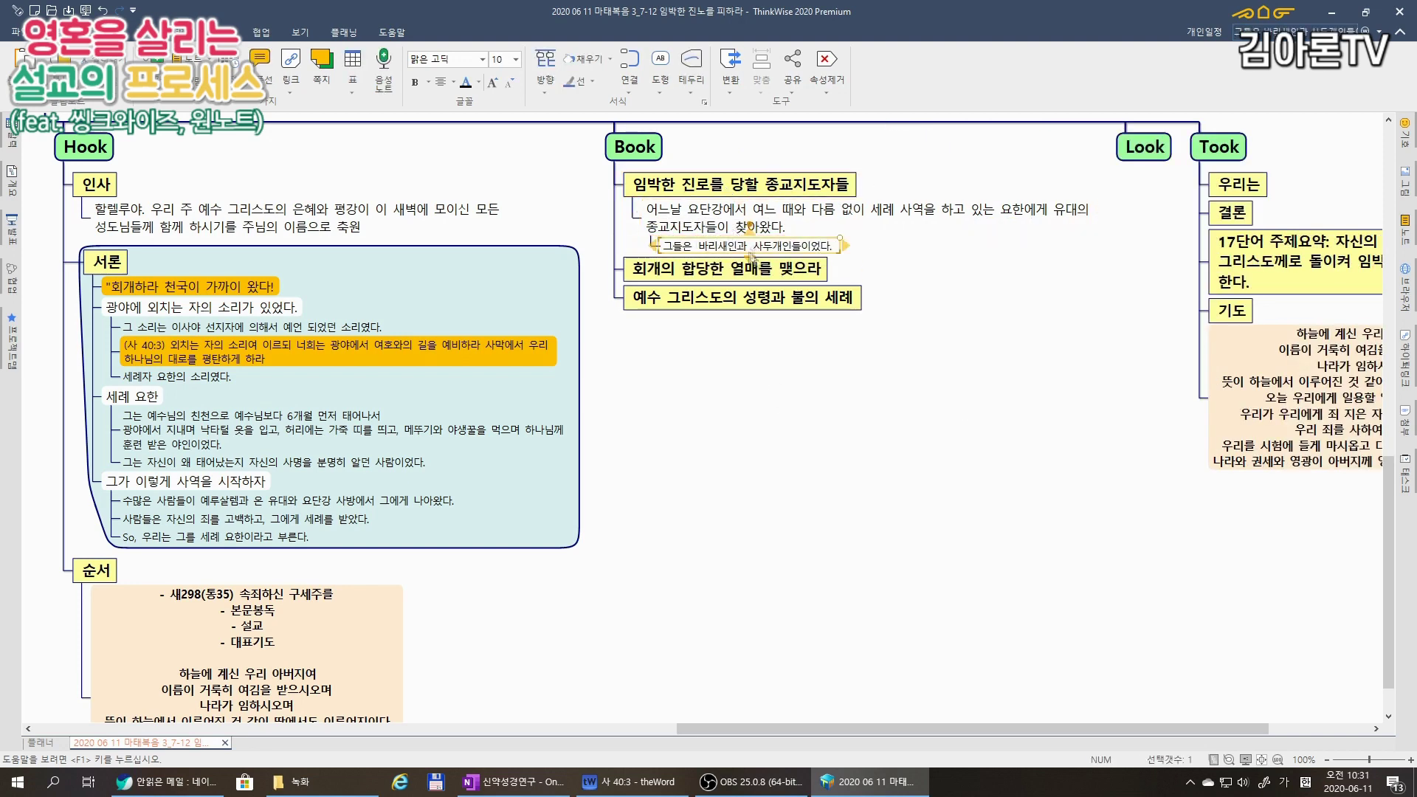
# Highlight John's 독사의 자식들아 quote in orange and add 이 두 종교지도자 그룹은 자신들을 완전한 의인들로 착각하며 살았다. below it.
pyautogui.click(610, 59)
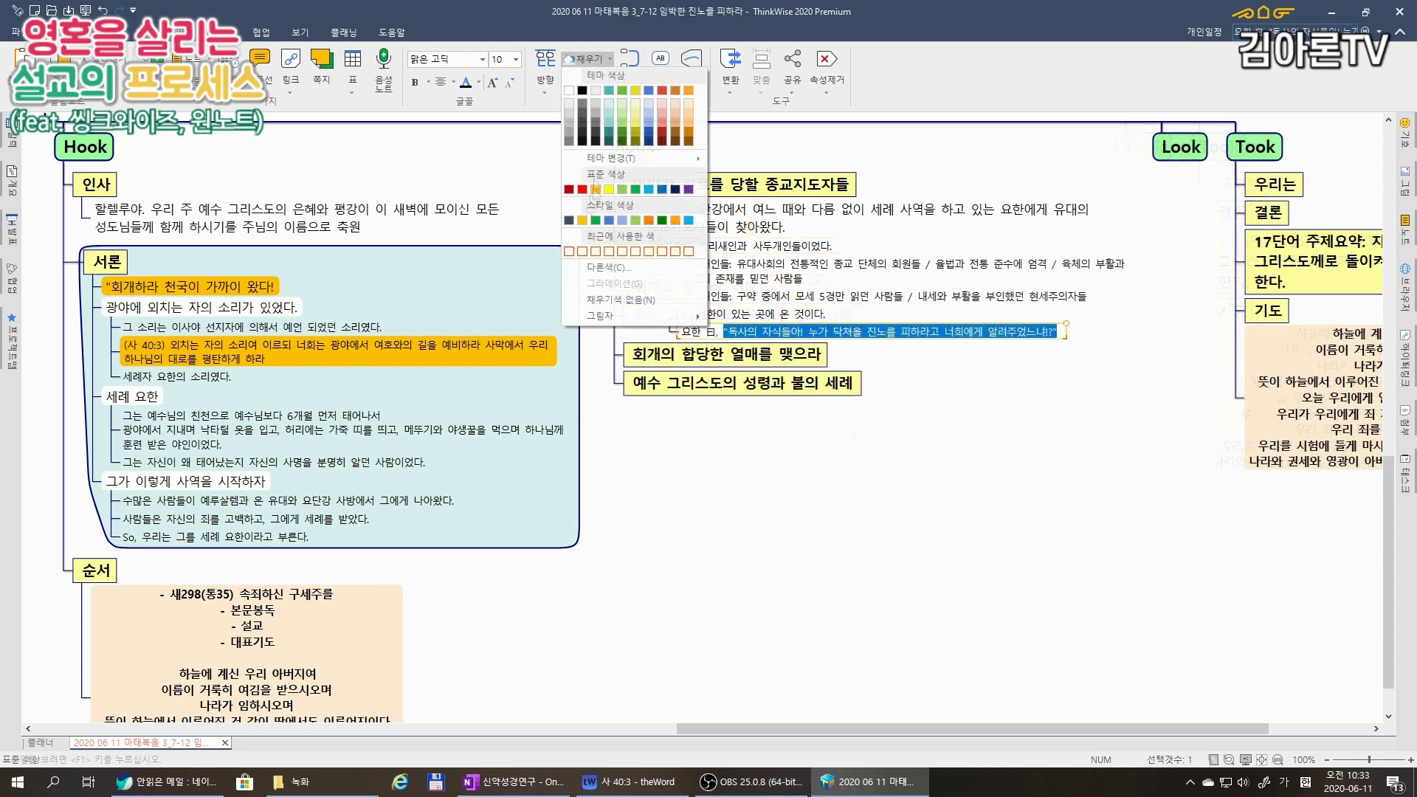
pyautogui.click(608, 199)
pyautogui.click(729, 320)
pyautogui.press('Insert')
pyautogui.write('이 두 종교지도')
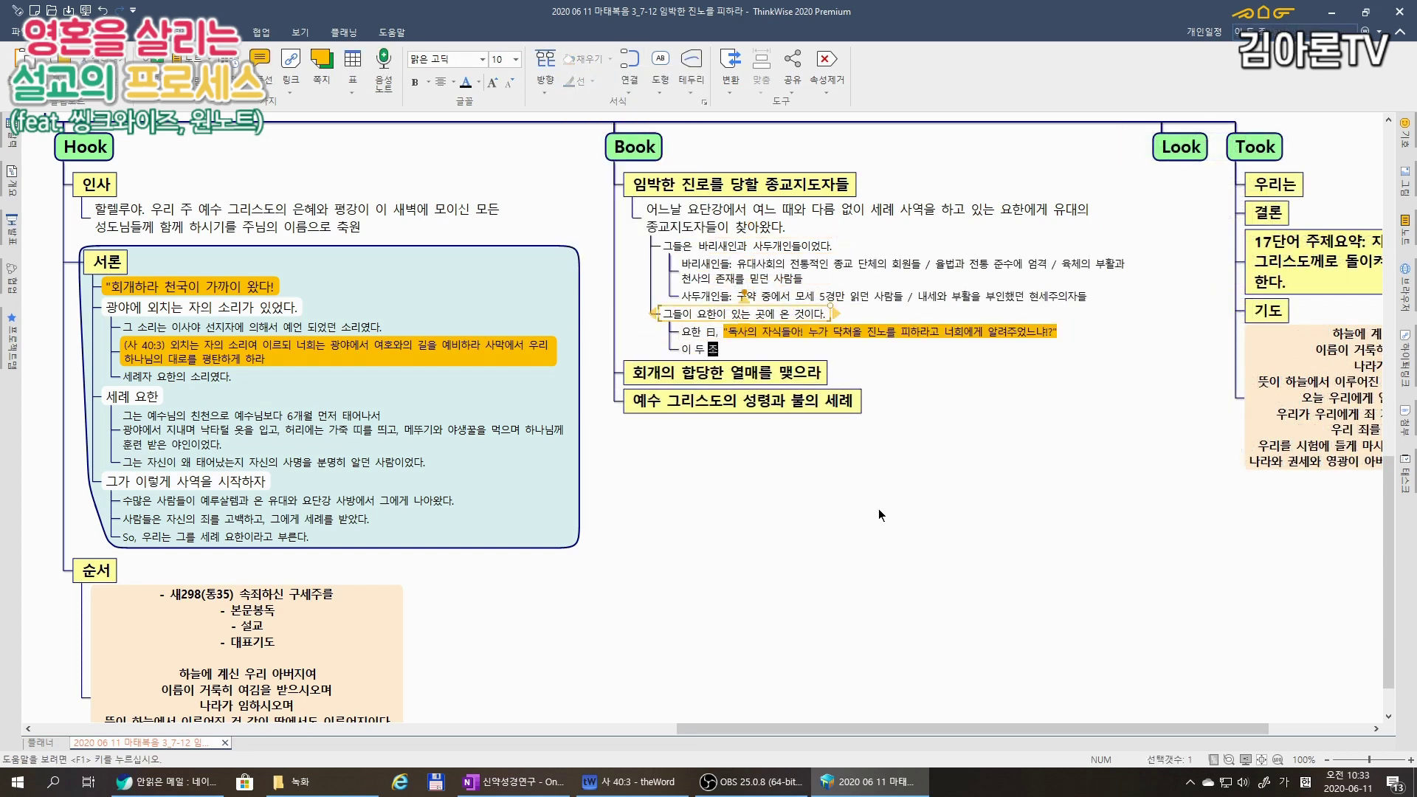
pyautogui.write('자 그룹은 자신들을 완전한 의인들로 착가')
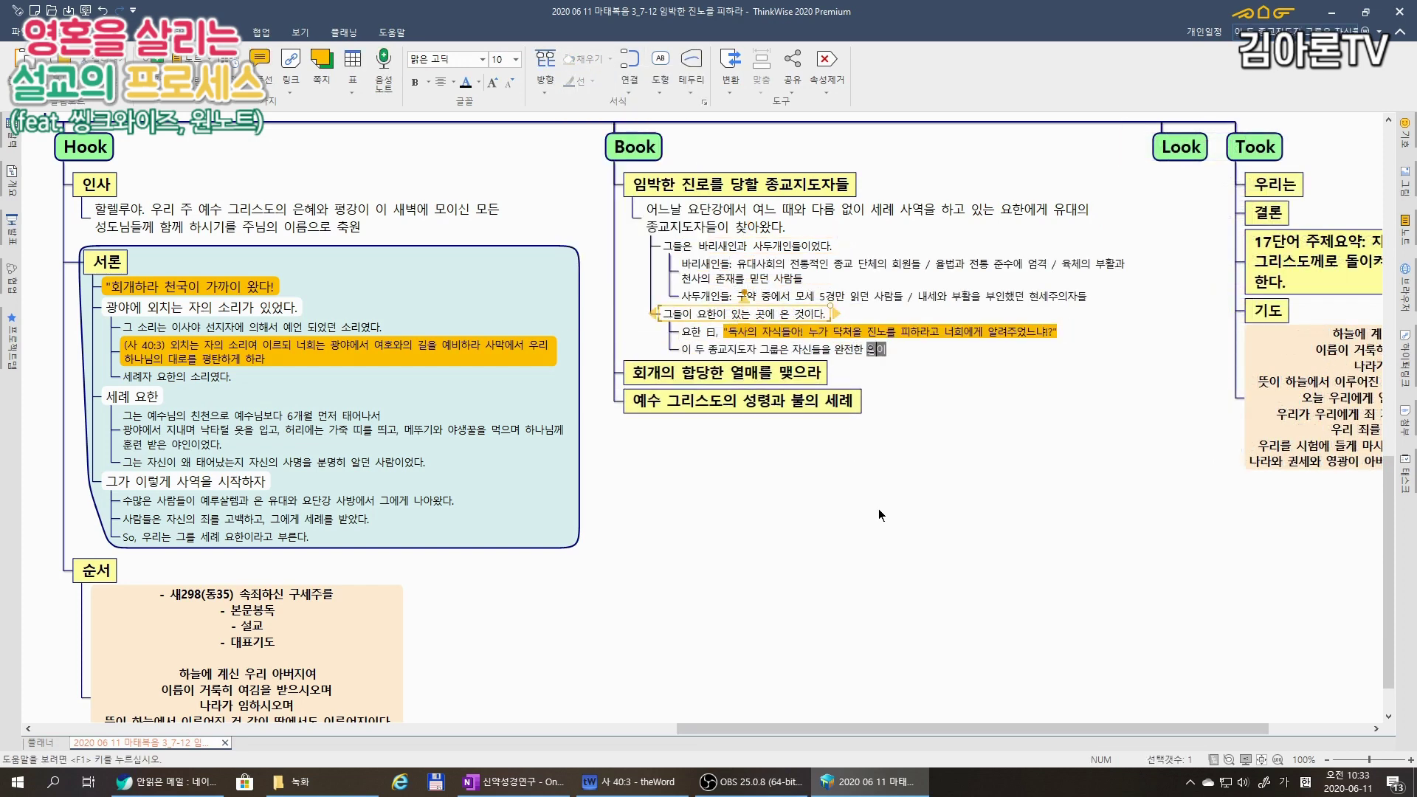
pyautogui.write('각하며 살았다.')
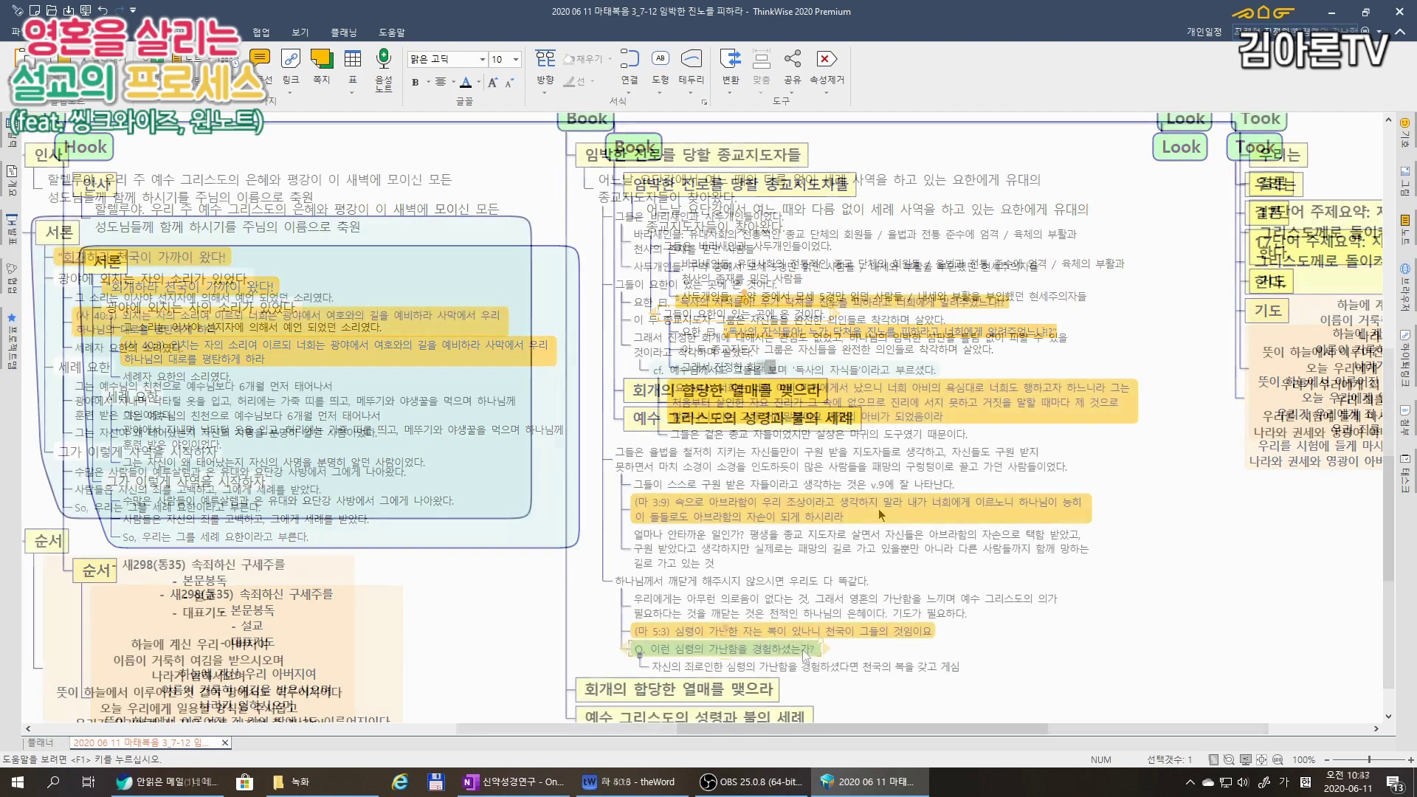
# Switch to OneNote and review the Q2 notes on 회개에 합당한 열매 and the section on 세례 요한이 그들에게 요구하는 것.
pyautogui.click(1044, 648)
pyautogui.scroll(-6, 1034, 458)
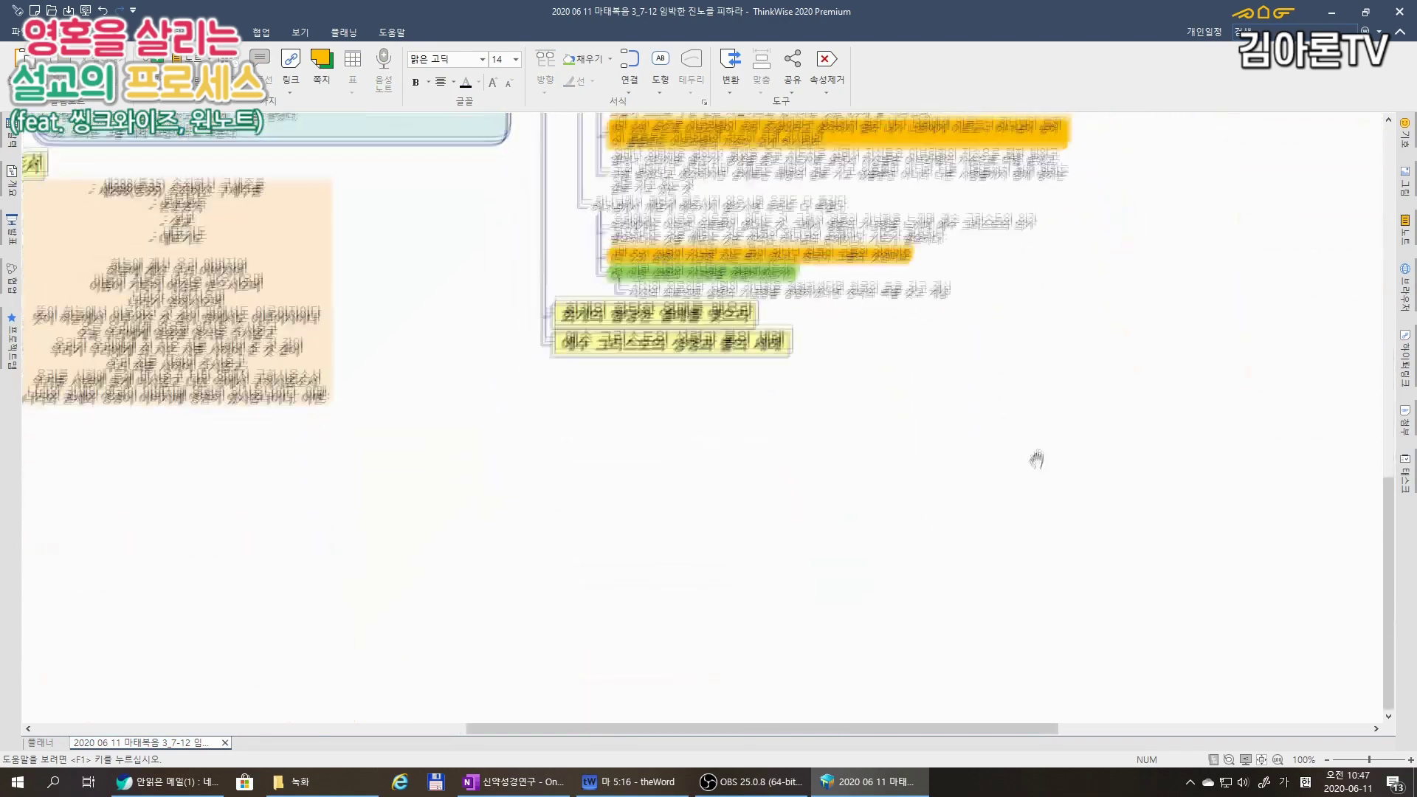
pyautogui.click(513, 782)
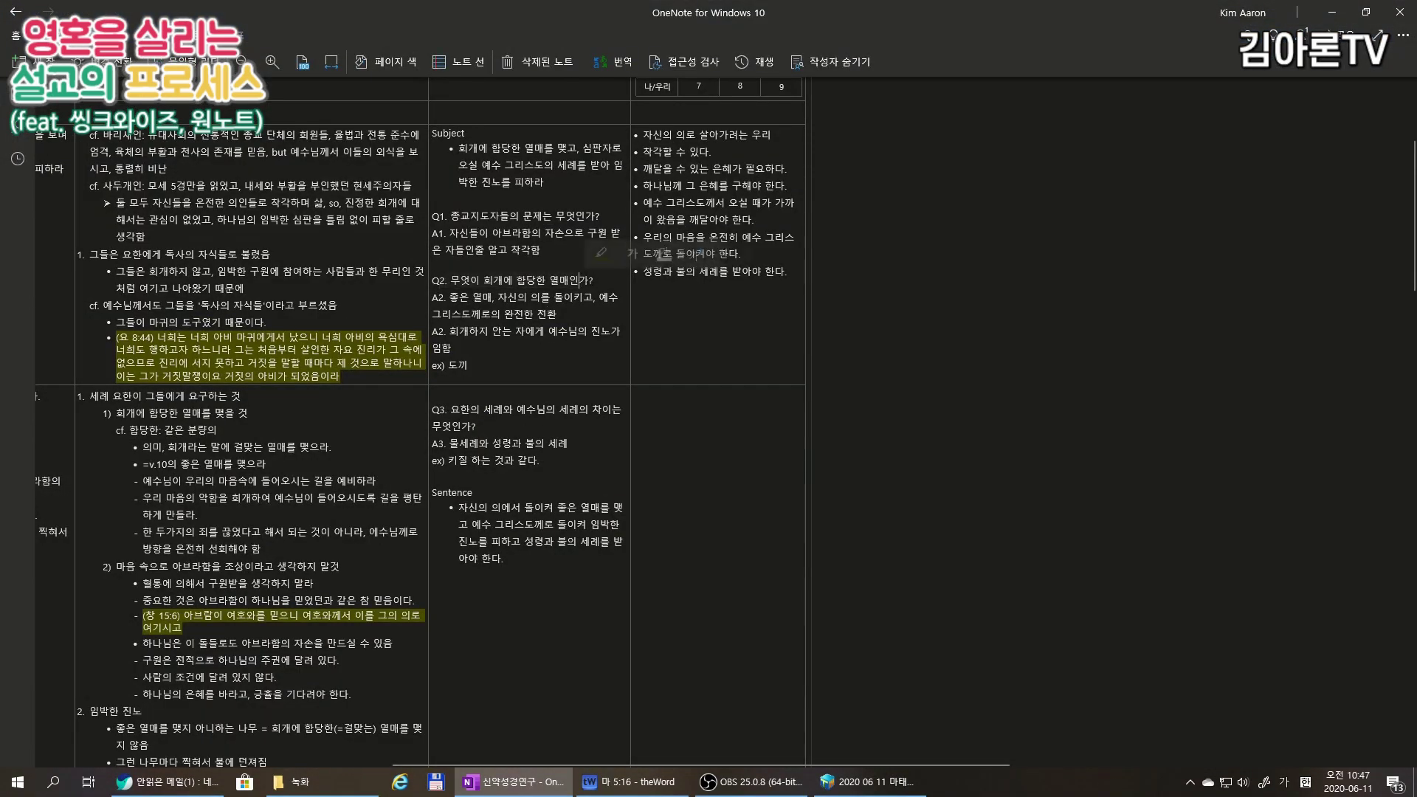
pyautogui.moveTo(432, 280); pyautogui.dragTo(486, 359)
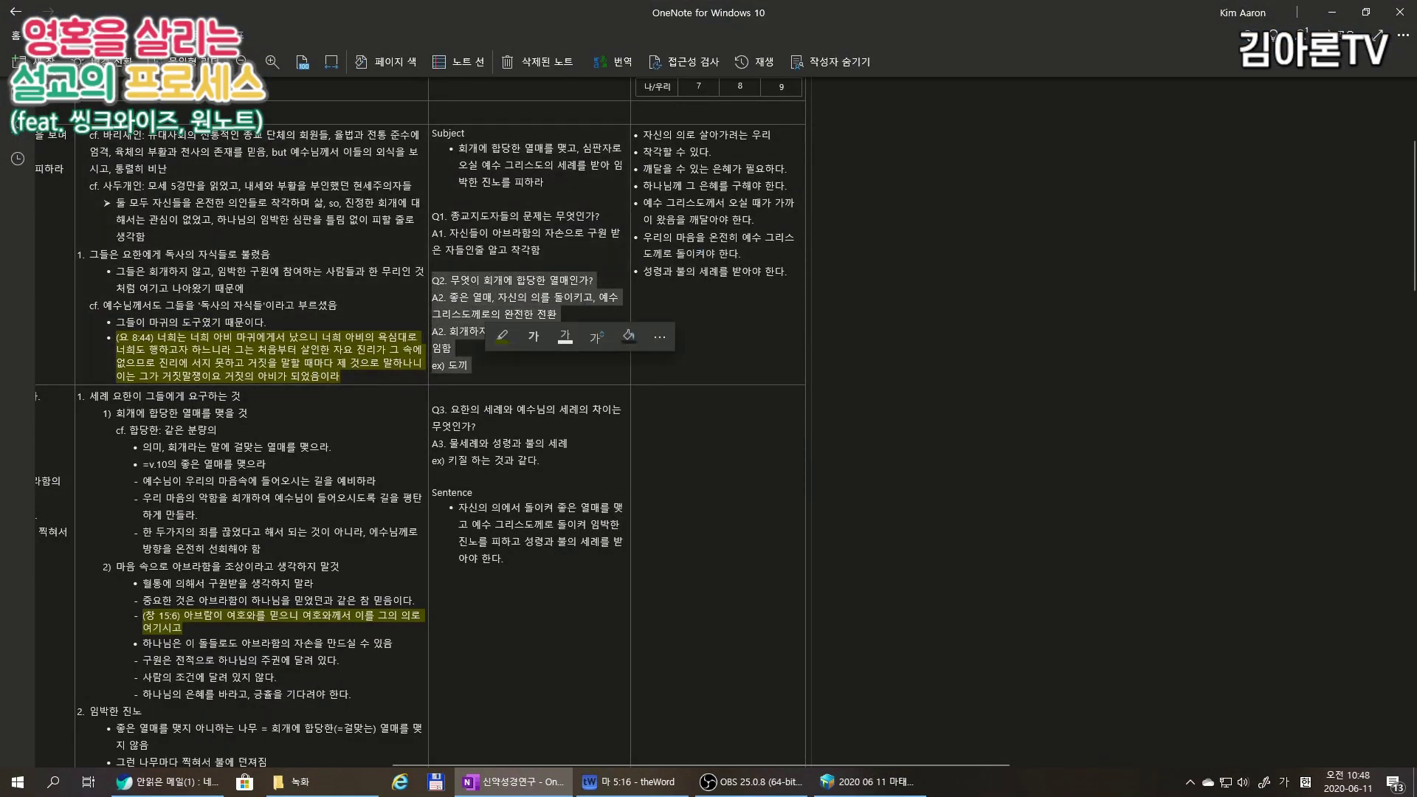
pyautogui.moveTo(90, 397)
pyautogui.mouseDown()
pyautogui.moveTo(342, 554)
pyautogui.moveTo(96, 402)
pyautogui.mouseUp()
pyautogui.click(310, 468)
pyautogui.click(1332, 13)
# In ThinkWise, under 회개의 합당한 열매를 맺으라, add 요한은 계속해서 그들에게 v.8 회개에 합당한 열매를 맺으라고 한다. 이것은 v.10의 좋은 열매와 같은 뜻이다.
pyautogui.click(619, 259)
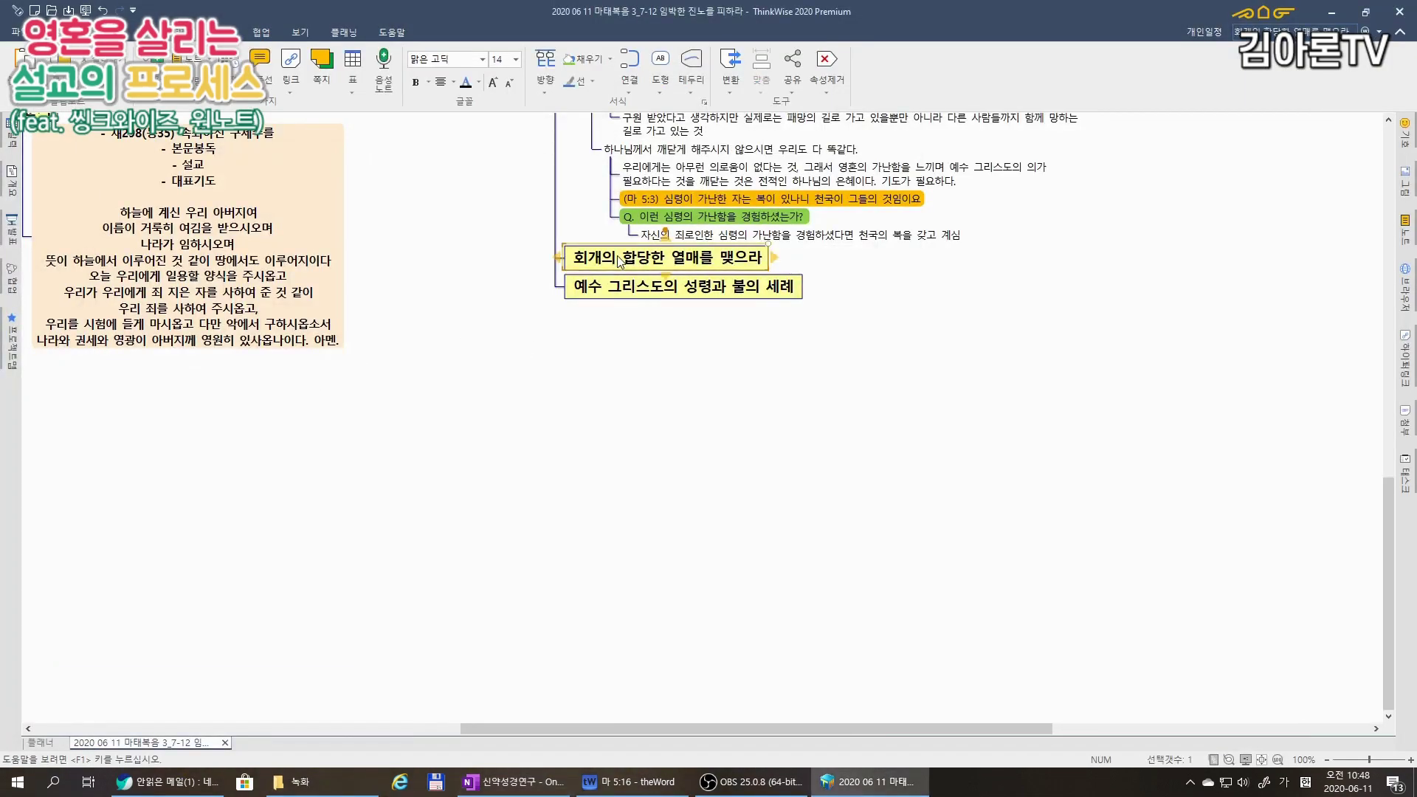
pyautogui.write('요한은 ㄱ')
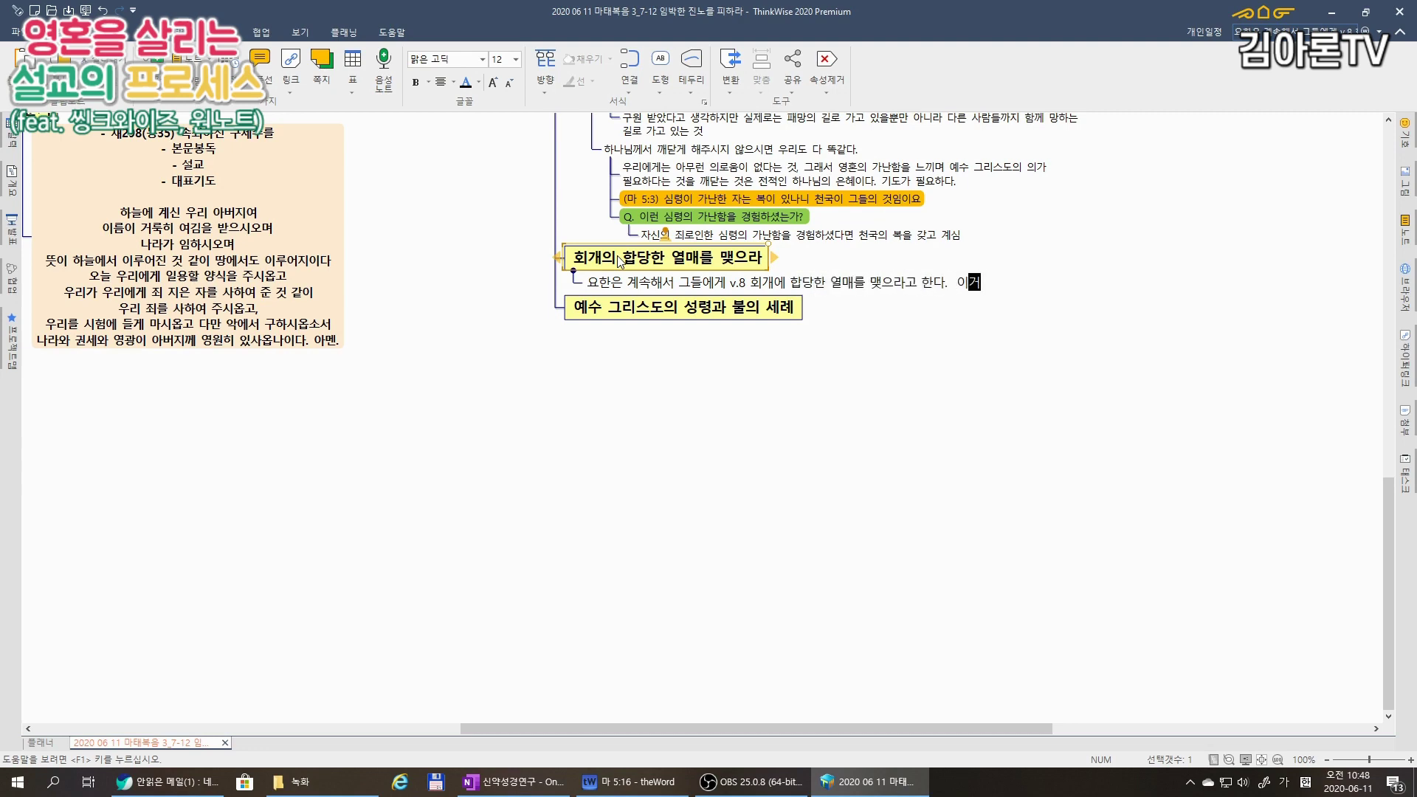
pyautogui.hotkey('ctrl', 'v')
# Switch to theWord, open Romans chapter 2, copy verses 28 and 29, and return to the ThinkWise map.
pyautogui.click(628, 781)
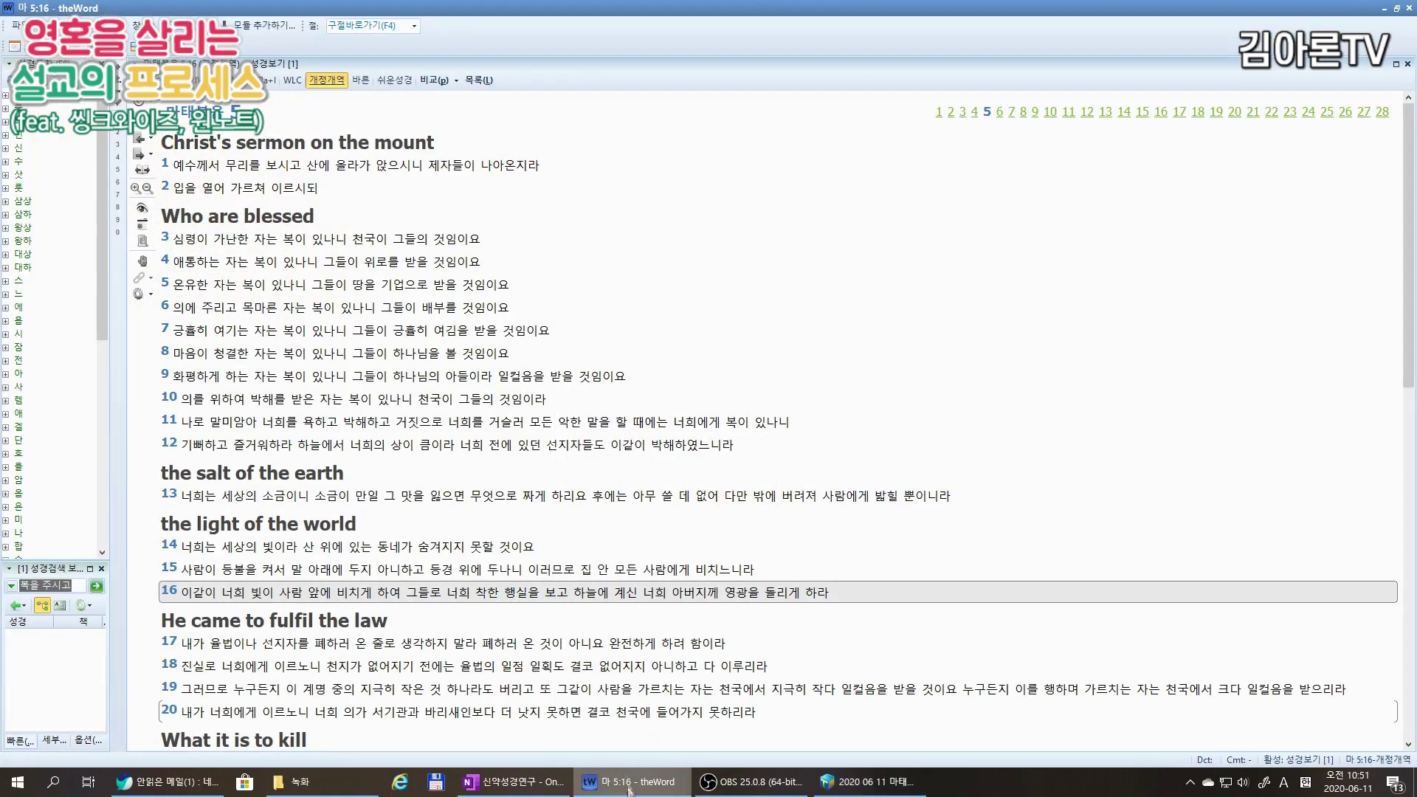
pyautogui.click(21, 361)
pyautogui.scroll(-10, 25, 354)
pyautogui.click(20, 273)
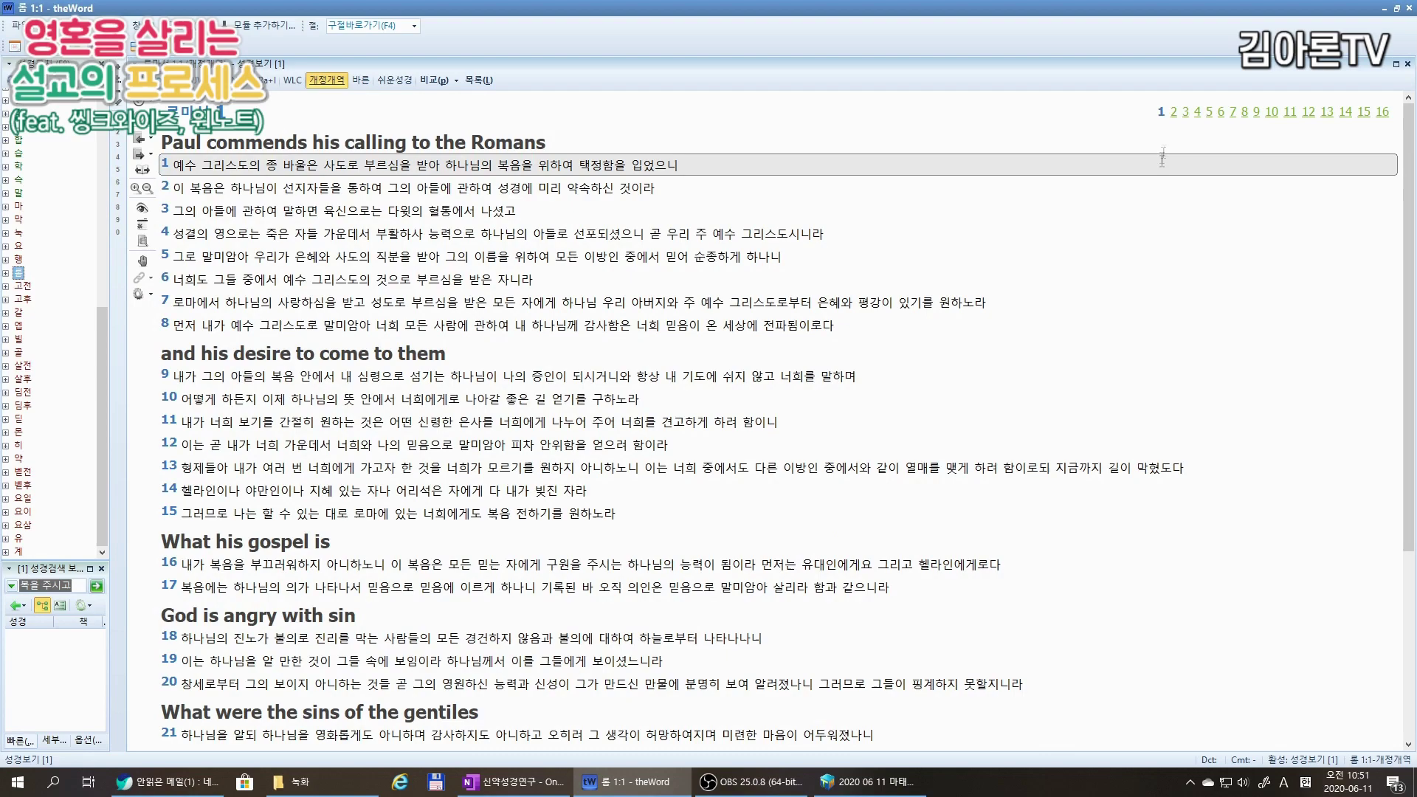
pyautogui.click(1174, 112)
pyautogui.scroll(-4, 757, 535)
pyautogui.moveTo(395, 689); pyautogui.dragTo(417, 718)
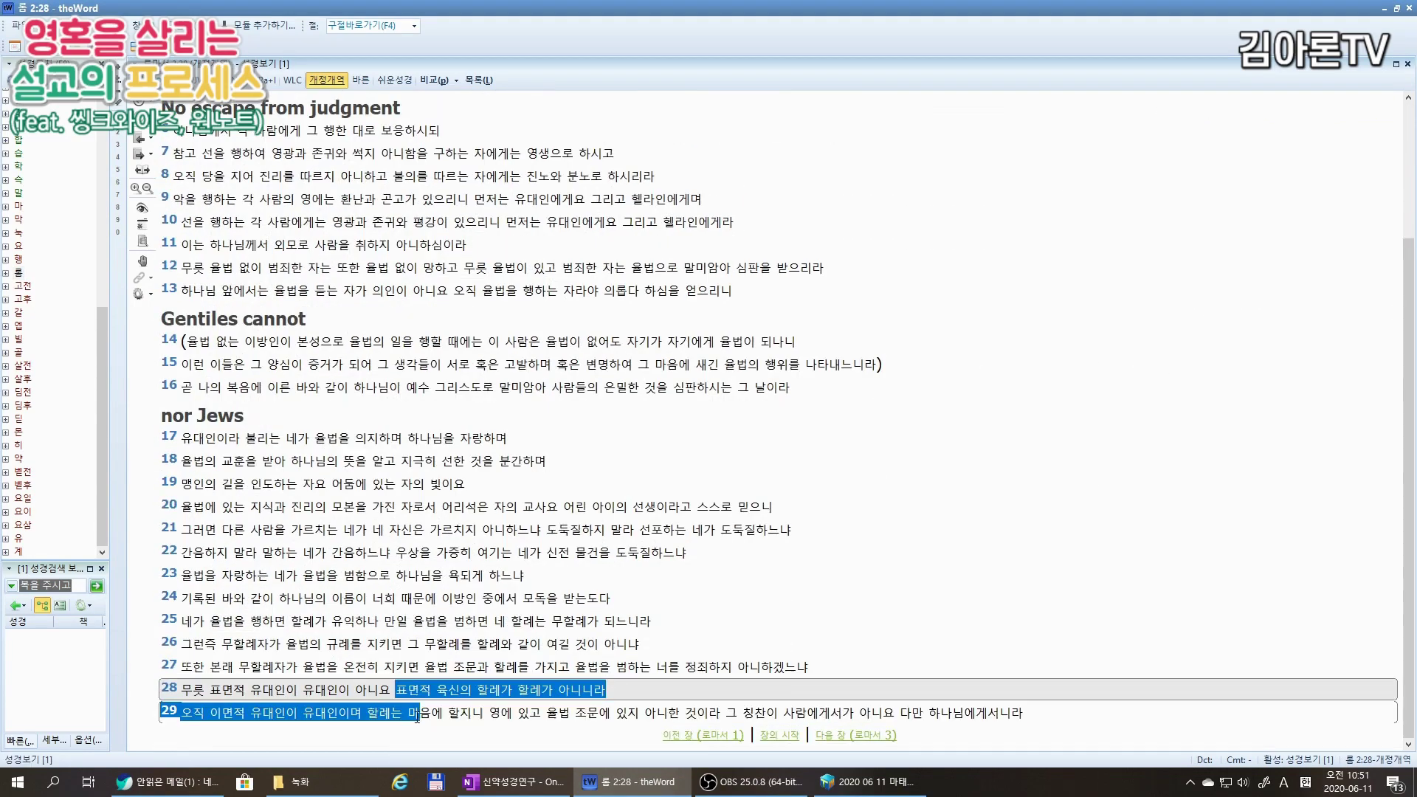
pyautogui.hotkey('ctrl', 'c')
pyautogui.press('Return')
pyautogui.hotkey('alt', 'Tab')
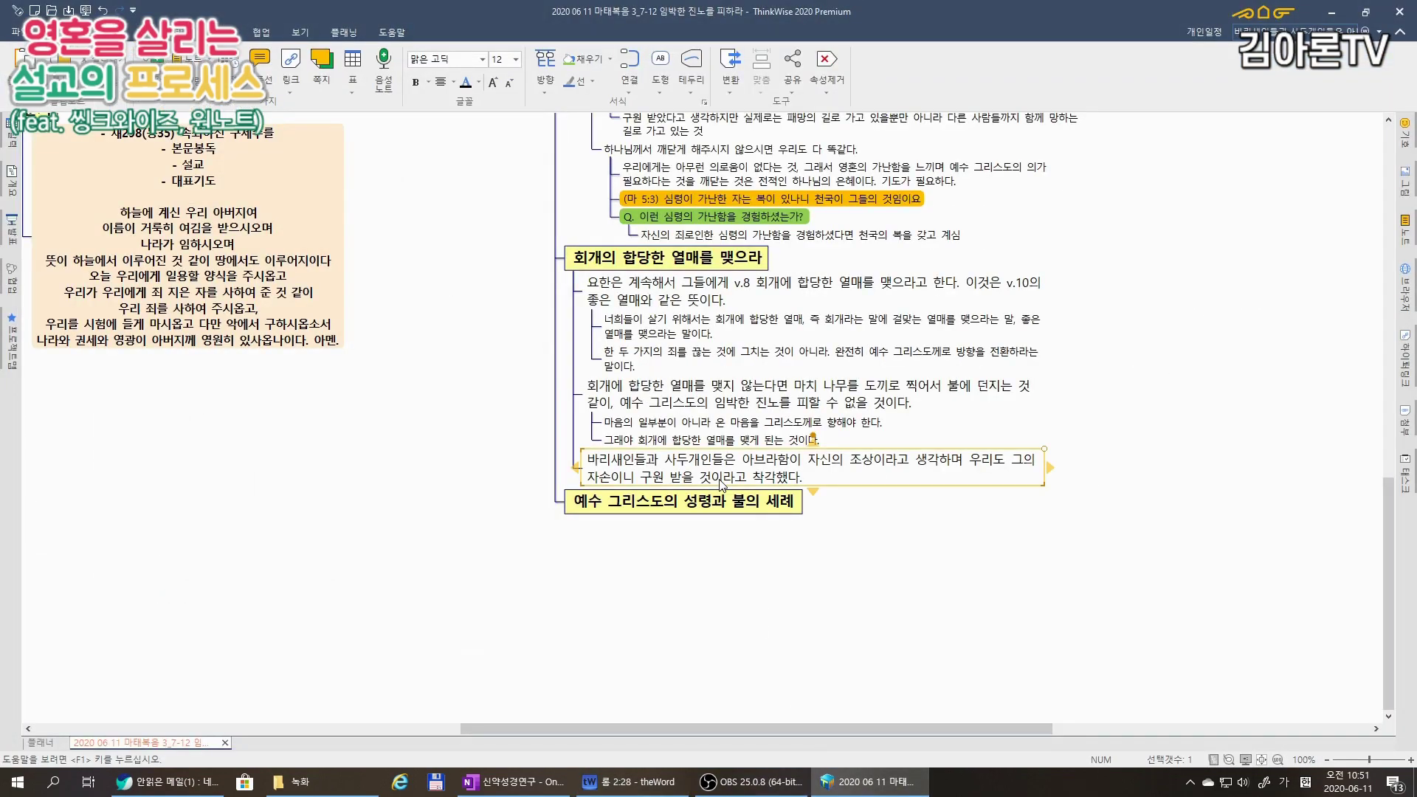
# Paste Romans 2:28-29 under the sentence about the Pharisees and Sadducees claiming Abraham as ancestor, and fill the verses with orange.
pyautogui.hotkey('ctrl', 'v')
pyautogui.click(609, 59)
pyautogui.click(596, 193)
# Under the Pharisees sentence, add 혈통의 유대인이 유대인이 아니요. 오직 마음에 변화를 받은 사람이 구원 받은 영적인 유대인인 것이다. and an ex) note on 부모님의 신앙.
pyautogui.click(629, 476)
pyautogui.write('혈통의 ')
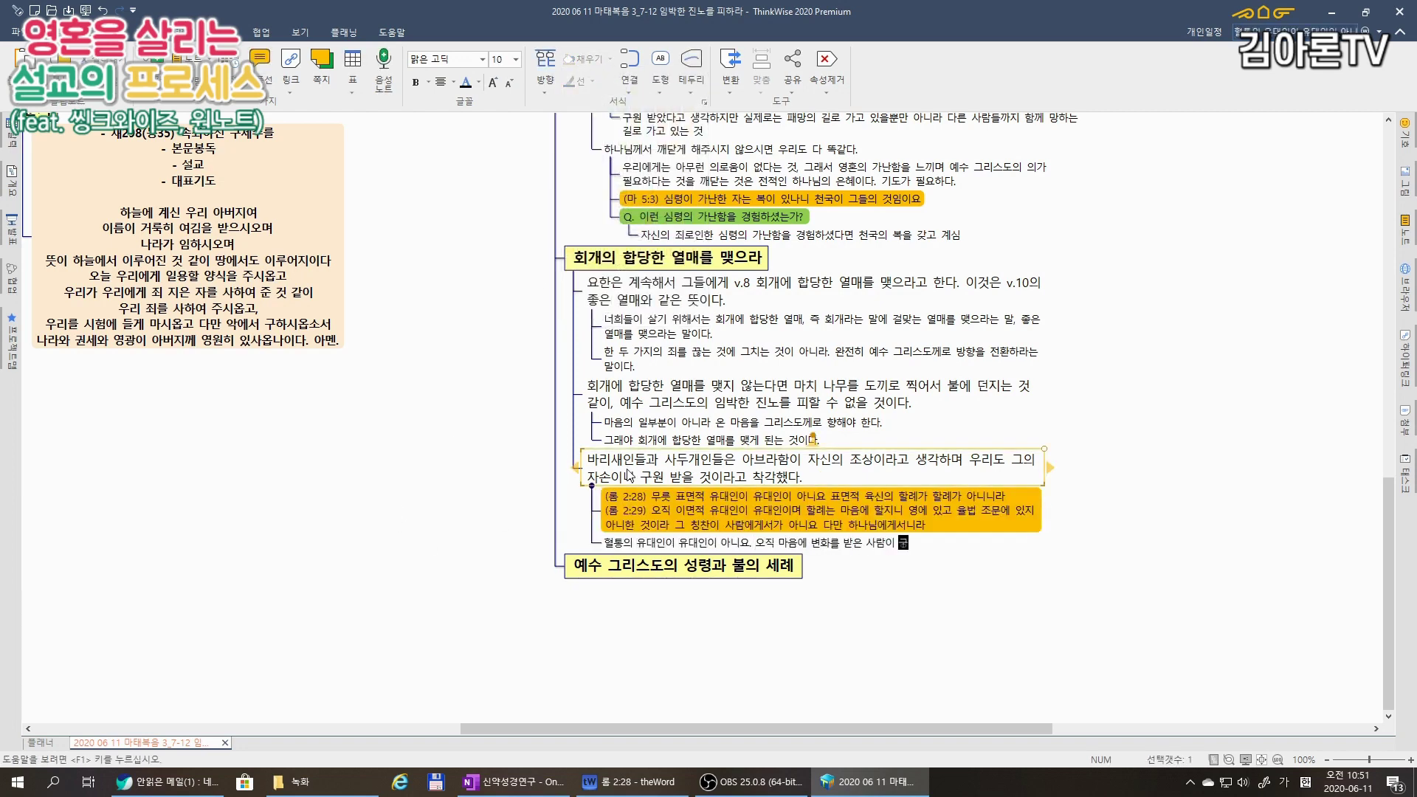
pyautogui.write('유대인이 유대인이 아니요. 오직 마음에 변화를 받은 사람이 구원 받은 영적인 유대인인 것이다.')
pyautogui.press('Return')
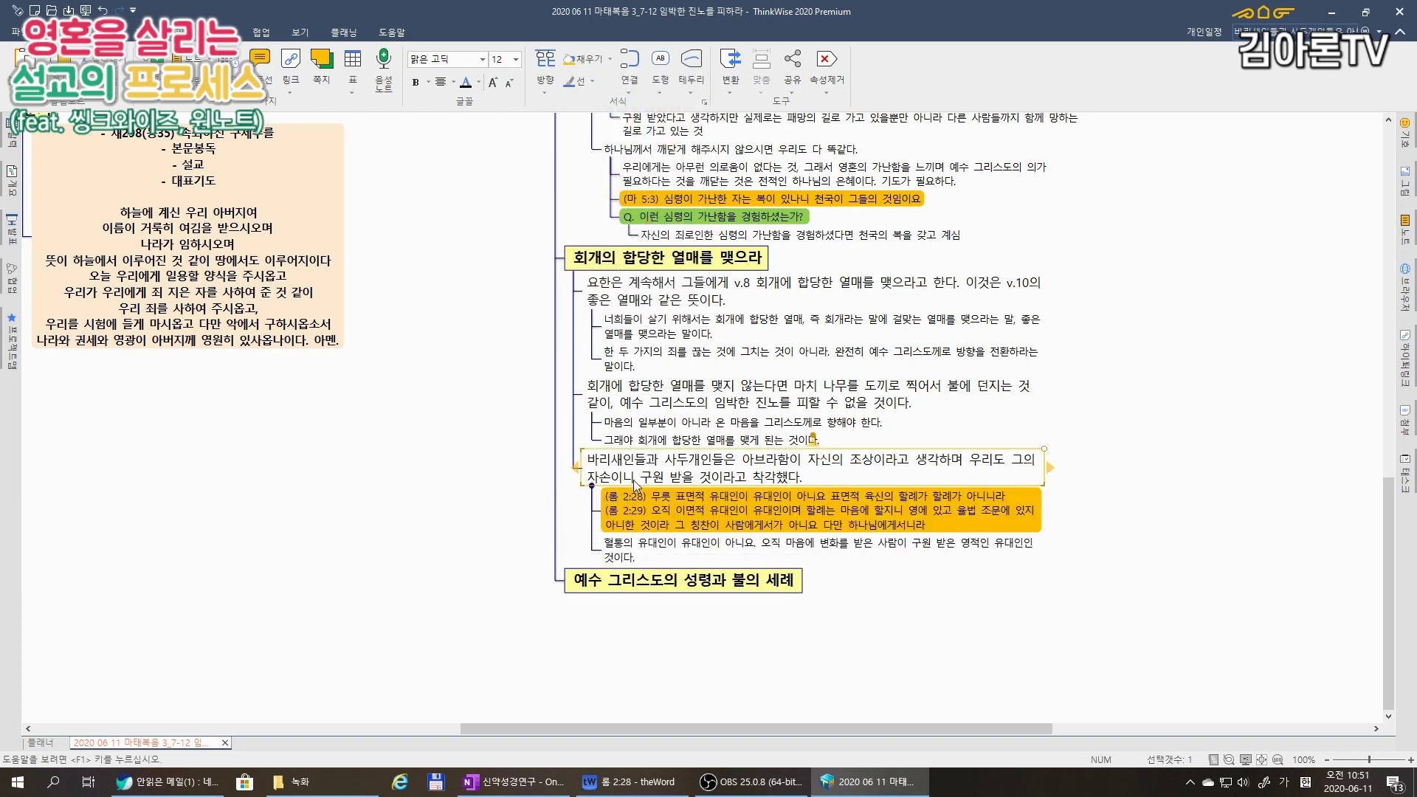
pyautogui.write('ex) 부모님의 신앙이 내 신앙이')
# Switch to theWord, go to 욜2:28, turn on the cross-references and preview the 고전 12:13 reference at verse 29.
pyautogui.hotkey('alt', 'Tab')
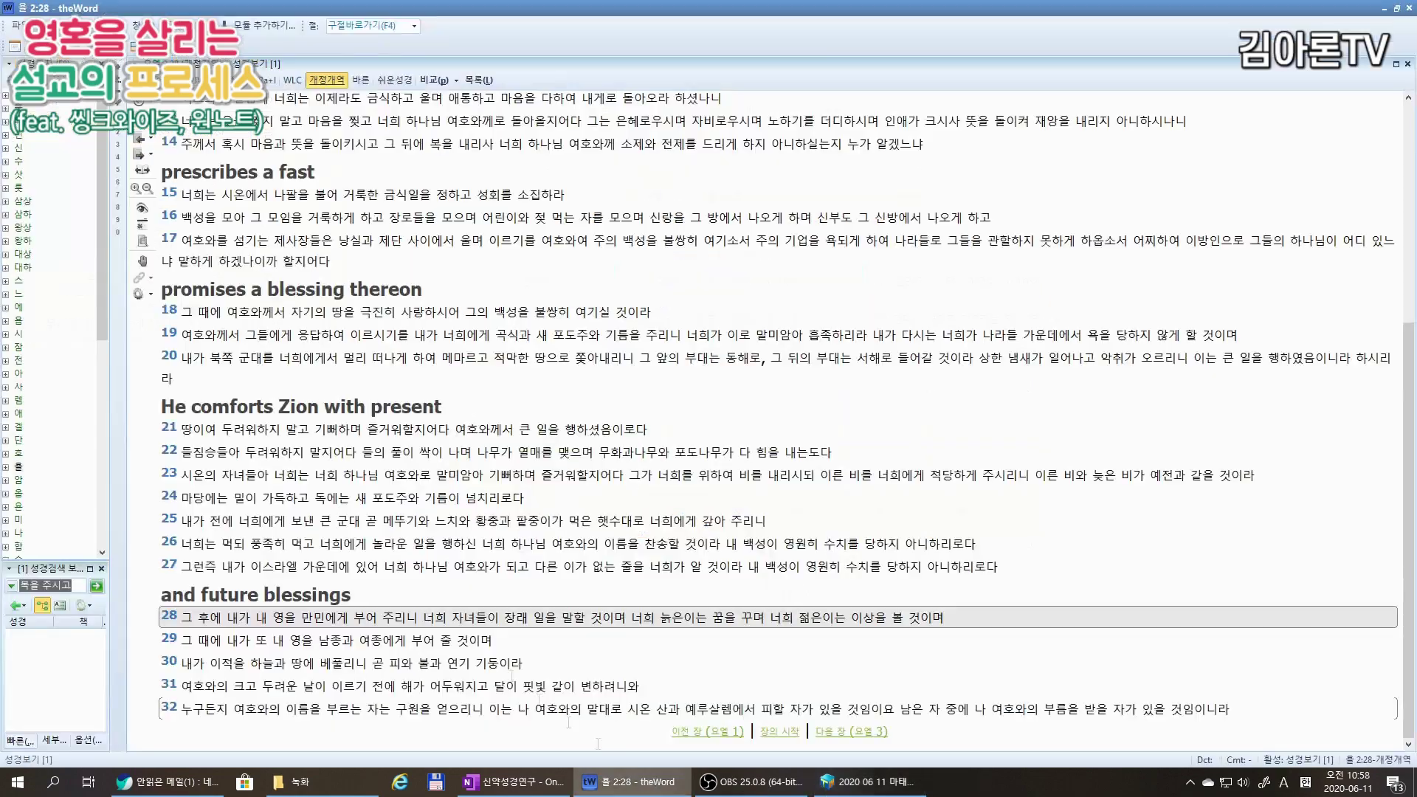
pyautogui.click(177, 302)
pyautogui.press('F4')
pyautogui.write('욜2:28')
pyautogui.press('Return')
pyautogui.hotkey('ctrl', 'shift', 'x')
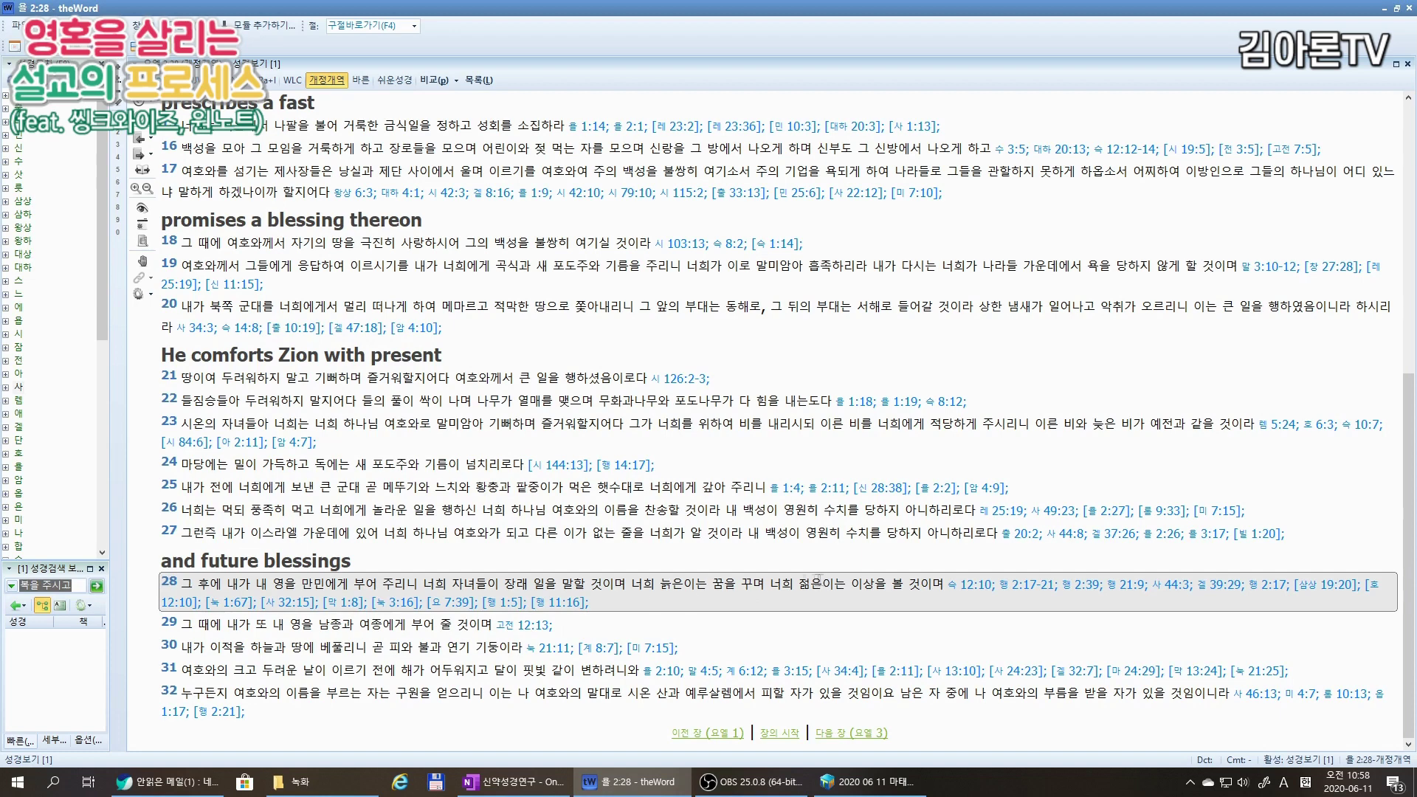
pyautogui.moveTo(530, 629)
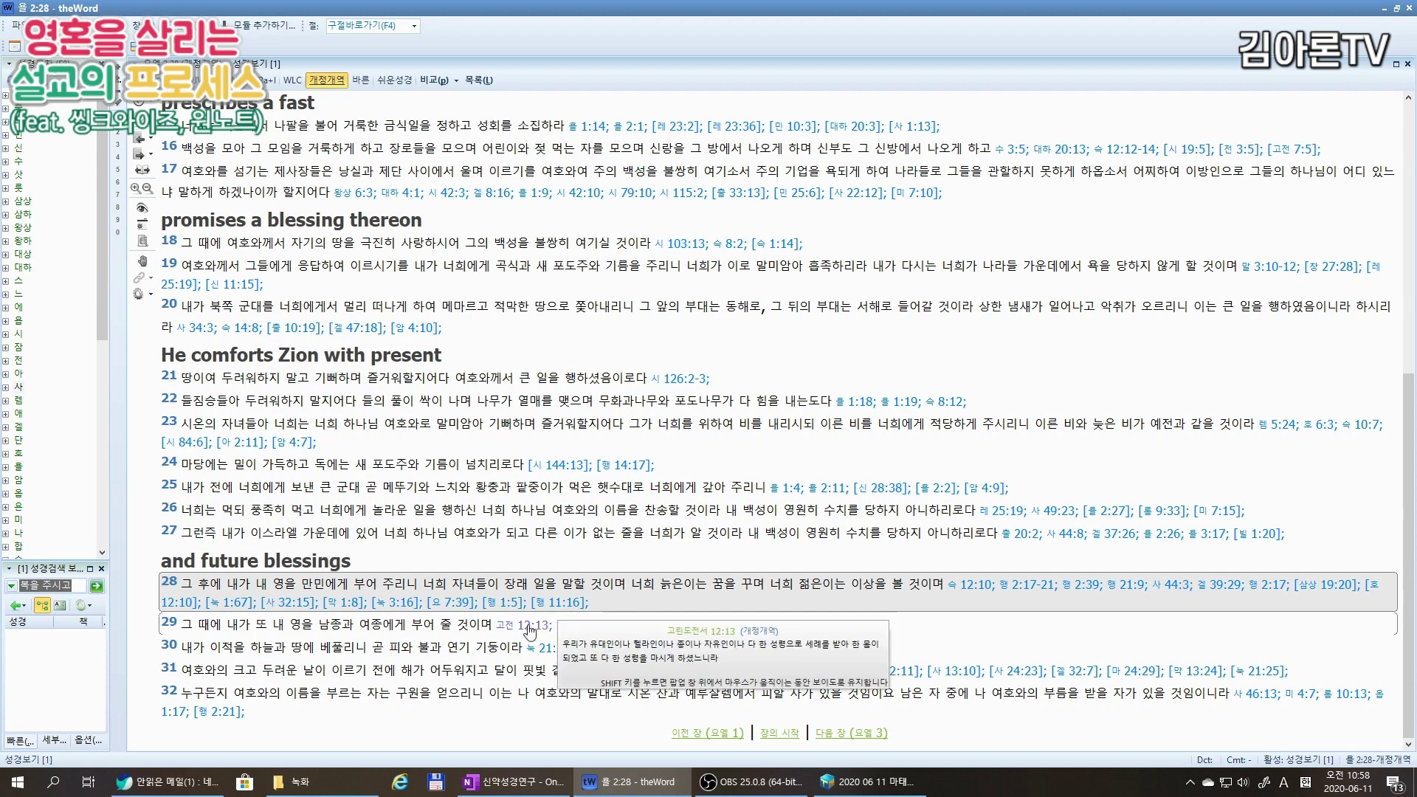
pyautogui.click(472, 628)
pyautogui.hotkey('ctrl', 'shift', 'c')
pyautogui.click(713, 606)
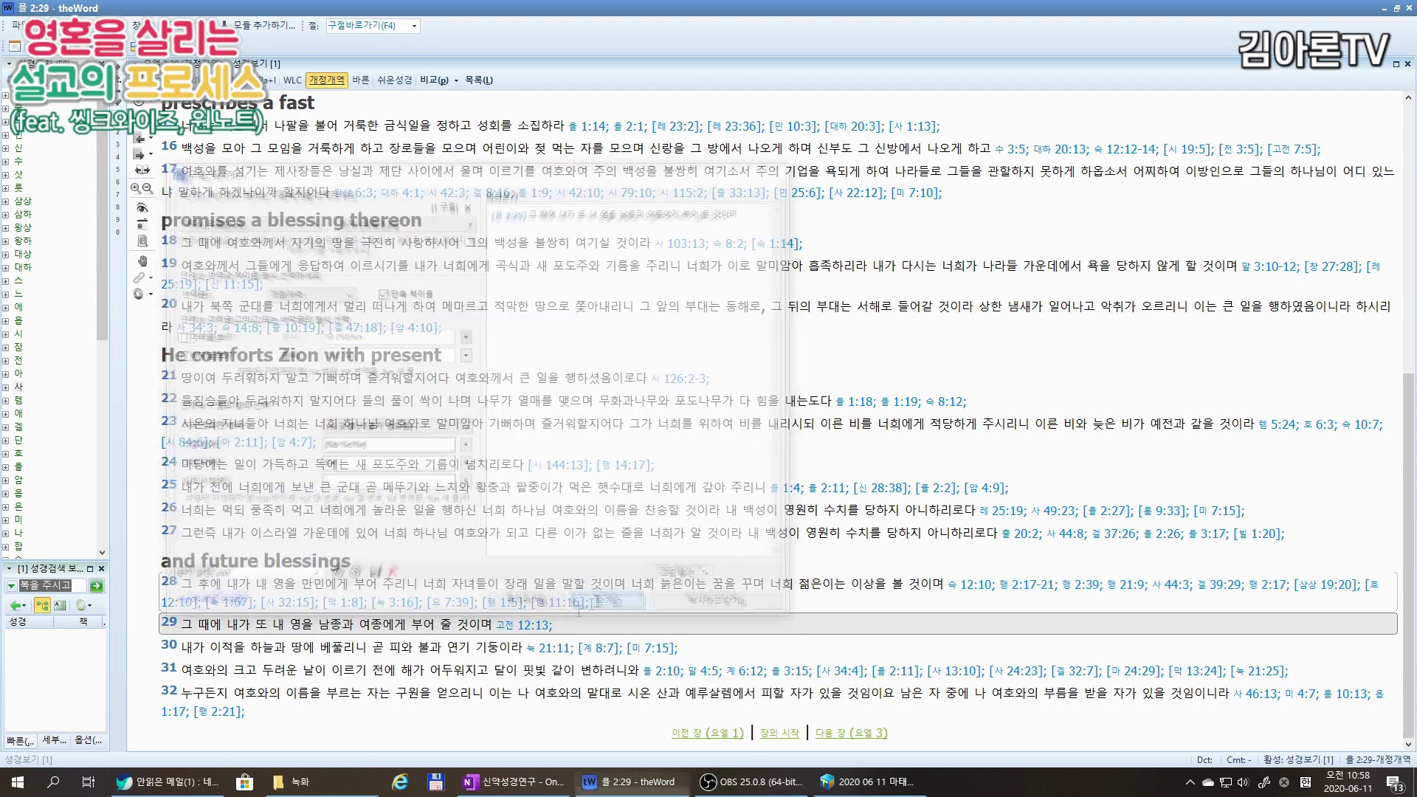
# Open the 고전 12:13 cross-reference, copy that verse, and return to the ThinkWise map.
pyautogui.click(525, 625)
pyautogui.hotkey('ctrl', 'shift', 'c')
pyautogui.click(754, 602)
pyautogui.hotkey('alt', 'Tab')
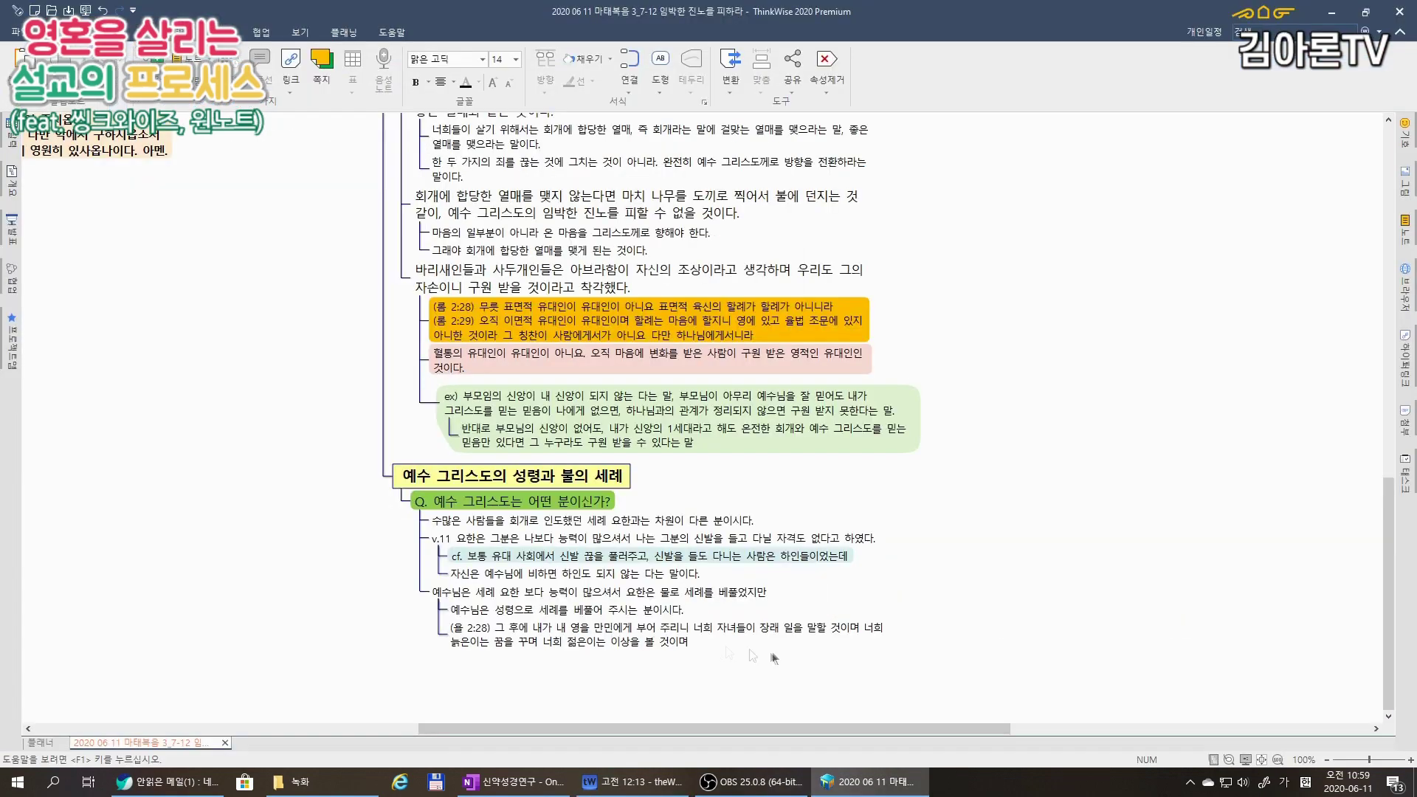
# Paste 고전 12:13 below the 욜 2:28 quote and fill both verses with orange.
pyautogui.hotkey('ctrl', 'v')
pyautogui.click(609, 61)
pyautogui.click(604, 192)
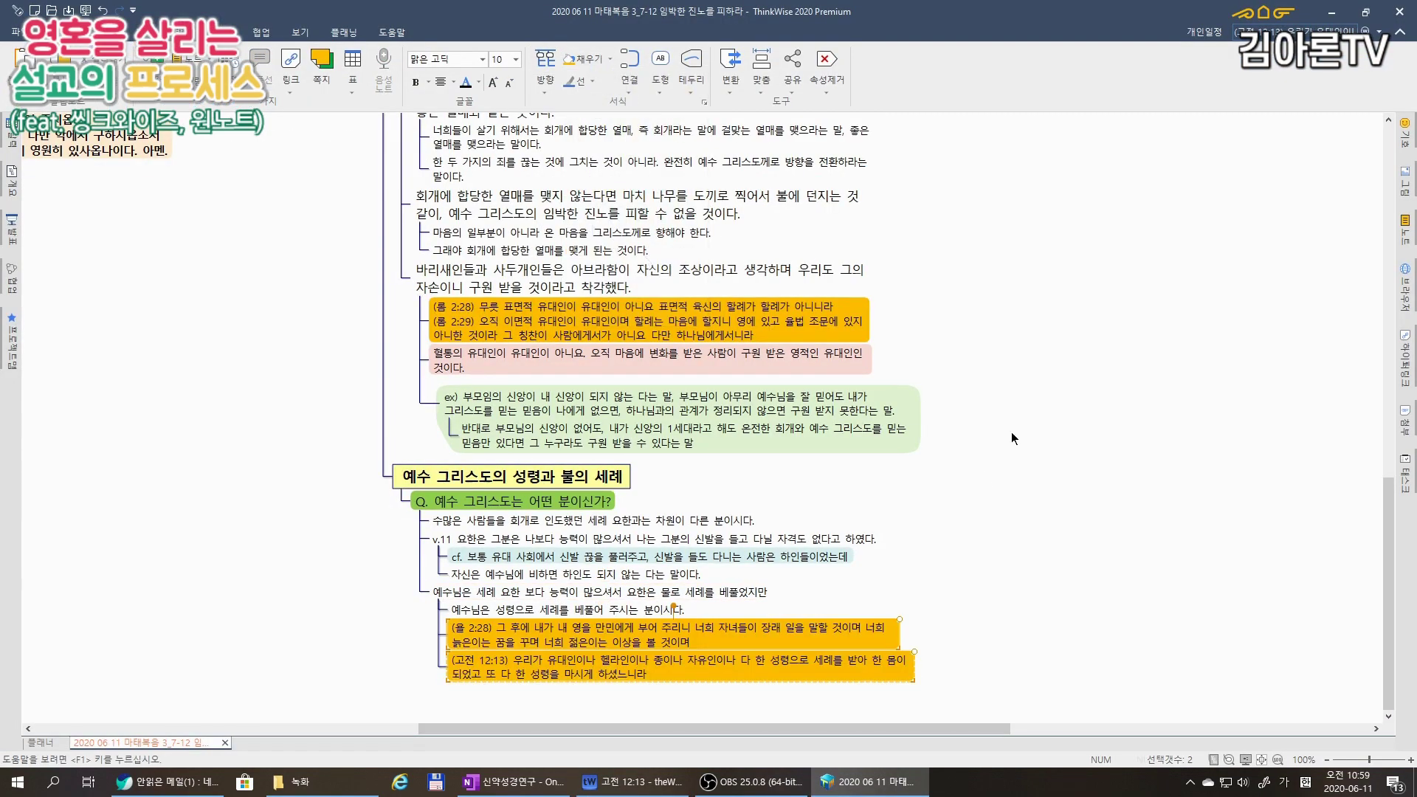
pyautogui.click(1011, 432)
# Below 고전 12:13, add 오순절 마가의 다락방에 임하셨던 성령님, 베드로가 욥바의 이방인들에게 말씀을 전할 때 임하셨던 성령님 and 그 성령님을 예수님께서 베풀어 주신다.
pyautogui.scroll(-1, 805, 622)
pyautogui.click(519, 617)
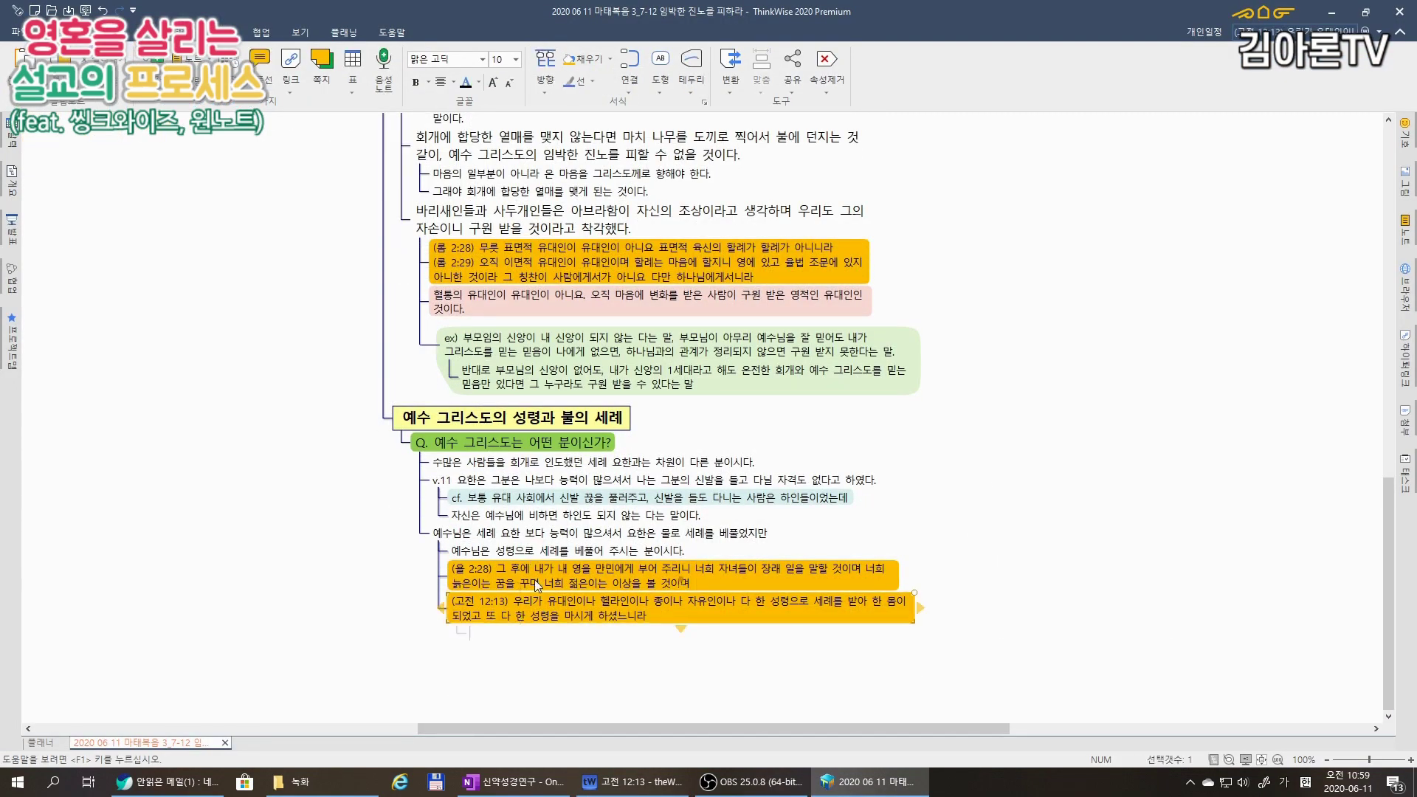
pyautogui.press('Insert')
pyautogui.write('오순절 마가의 다락방에 임하셨던 성령님')
pyautogui.press('Return')
pyautogui.write('베드로')
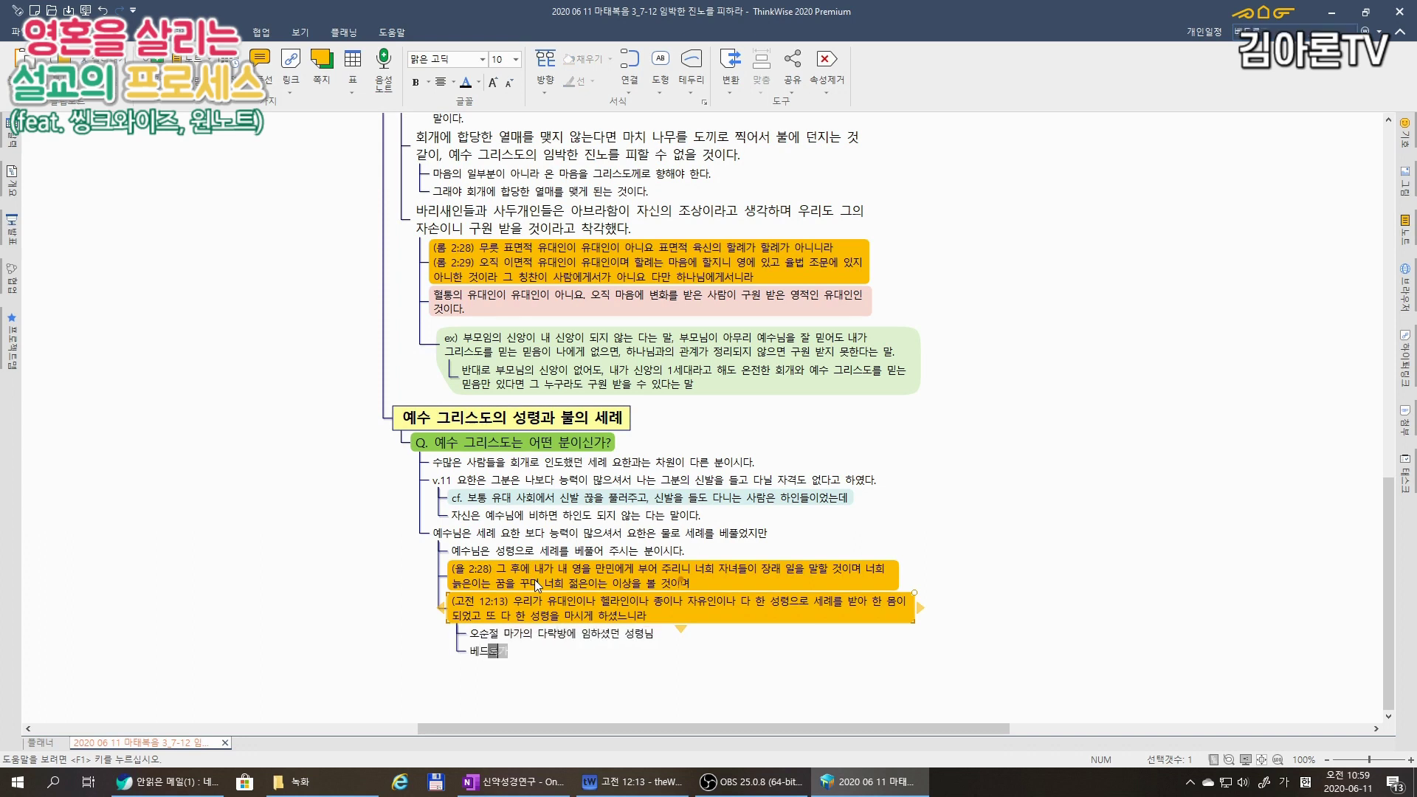
pyautogui.write('가 욥바의 이방인들에게 말씀을 전할 때 임하셨던 성령님')
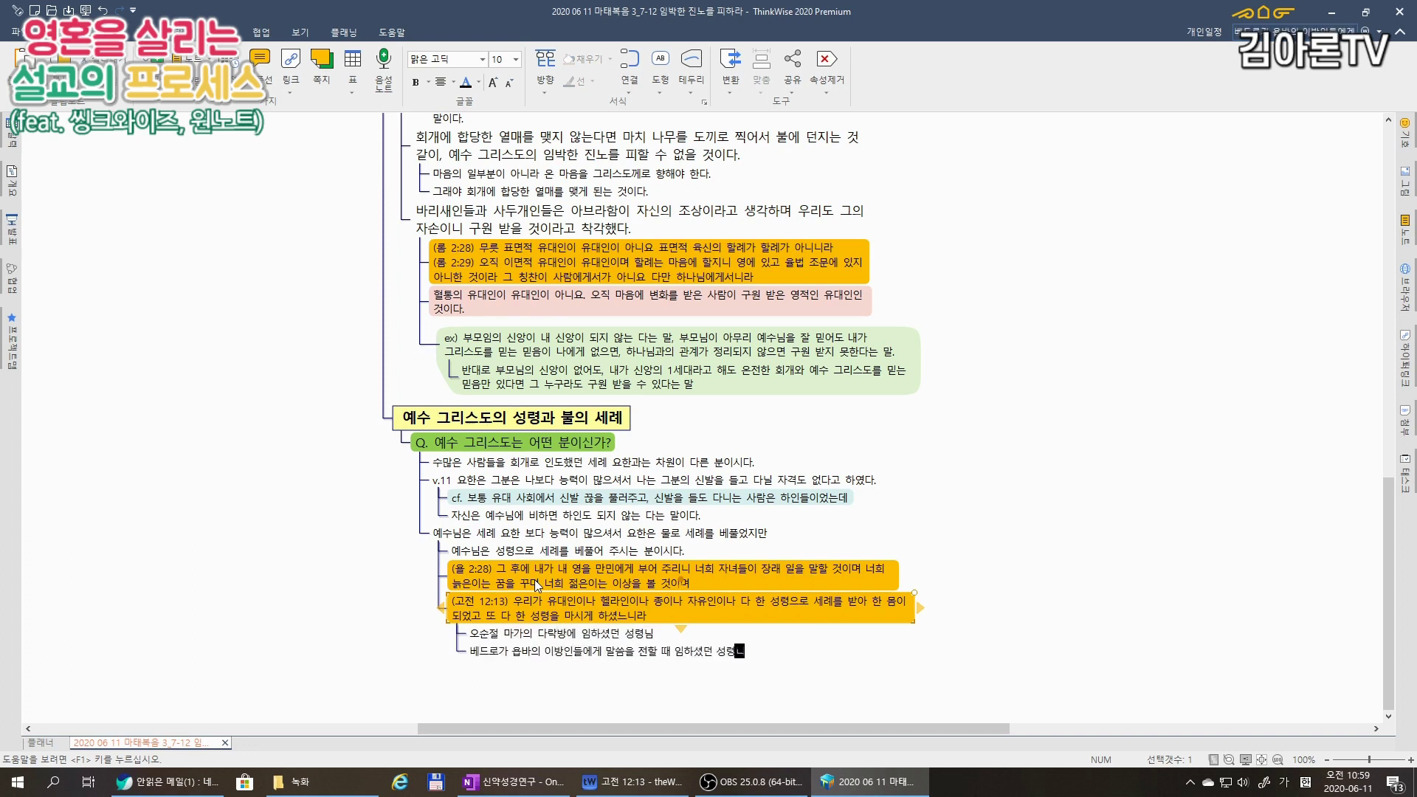
pyautogui.press('Return')
pyautogui.write('그 성령님을 예수님께서 베풀어 주신다')
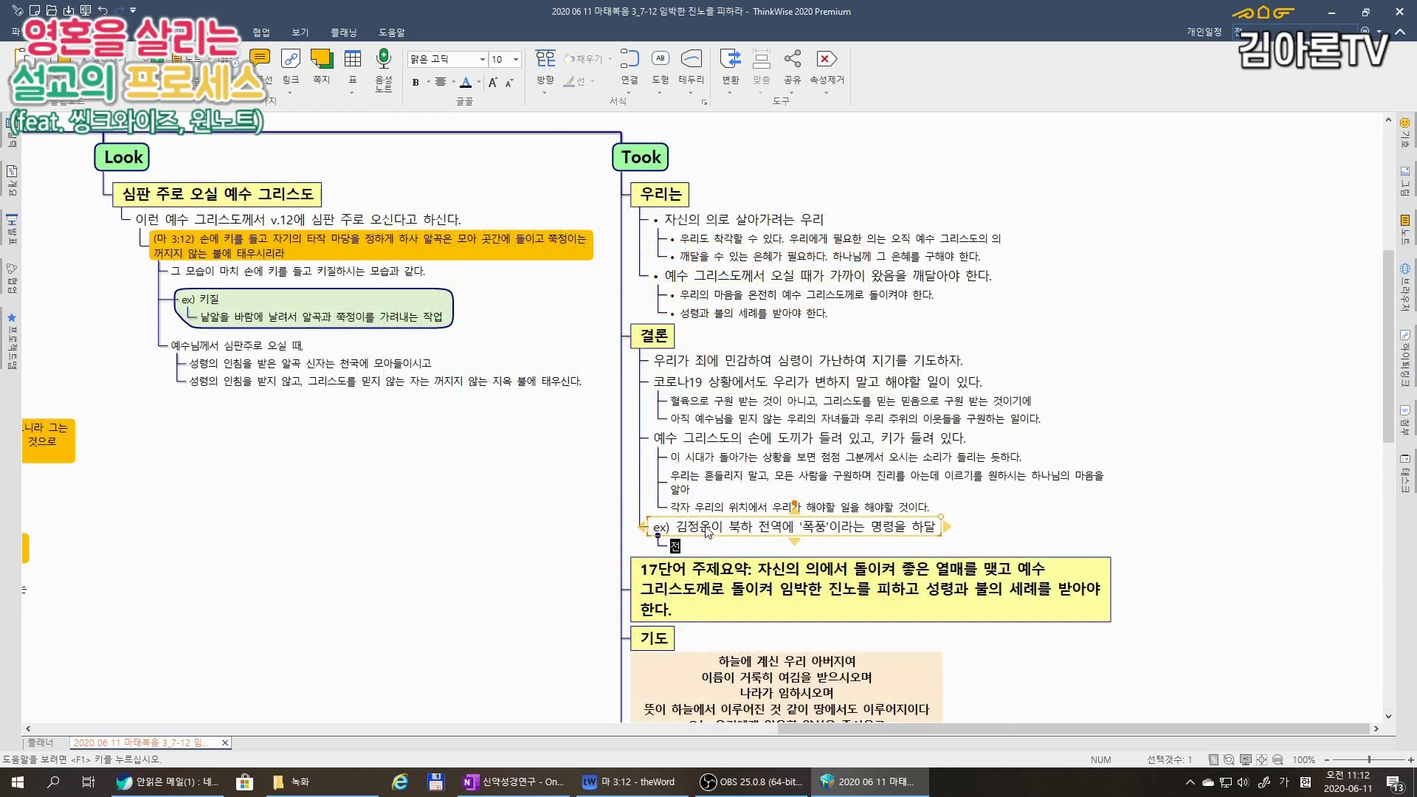
# Under the ex) '폭풍' example in 결론, add 전시체제에 들어갔다는 말 and 어떤 도발이 일어나더라도 우리는 영혼을 구원하는 일에 전력을 다해야할 것.
pyautogui.write('들어갔다는 말')
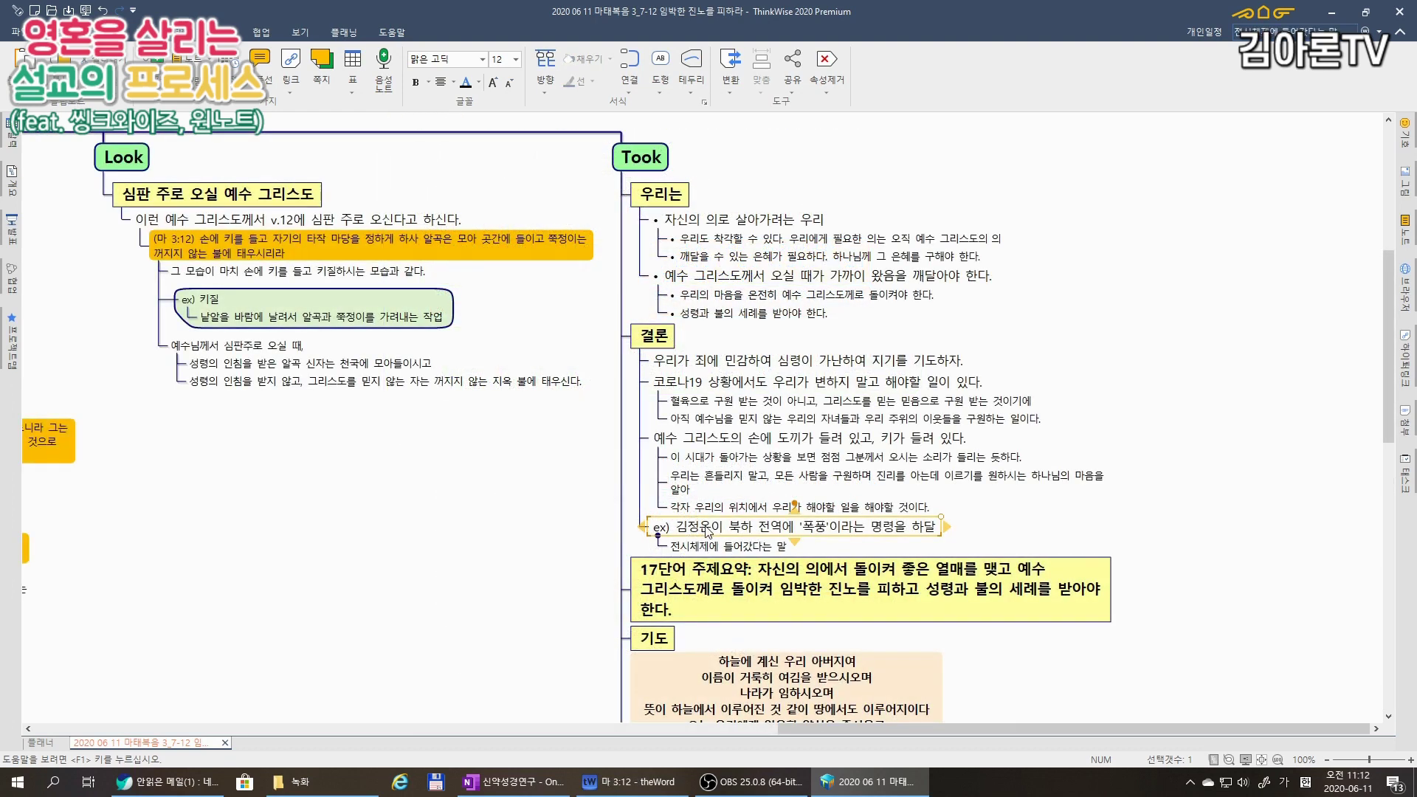
pyautogui.press('Return')
pyautogui.write('어떤 도발이 일어나더라도 우리는 영혼을 구원하는')
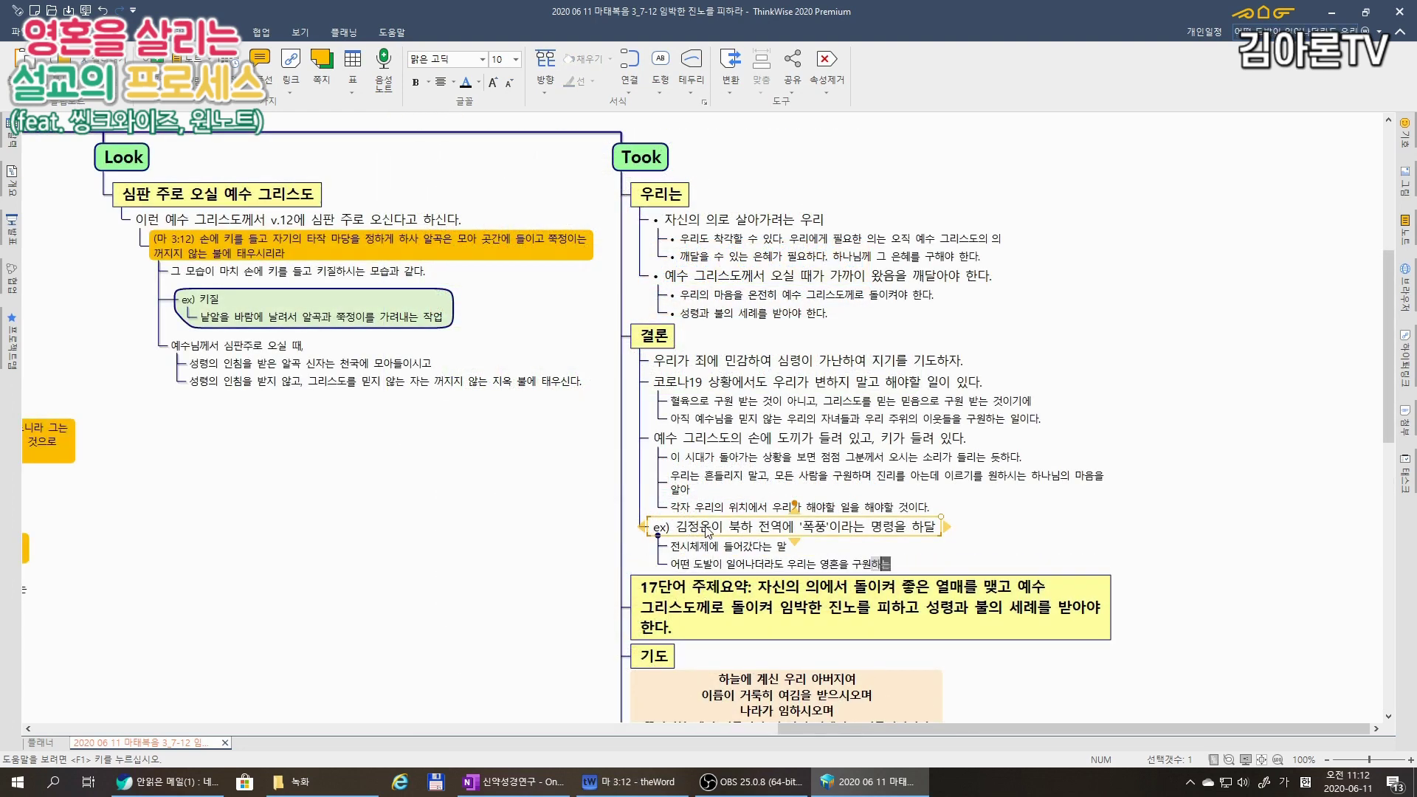
# Enclose the ex) '폭풍' example and its child notes in a rounded border.
pyautogui.click(627, 531)
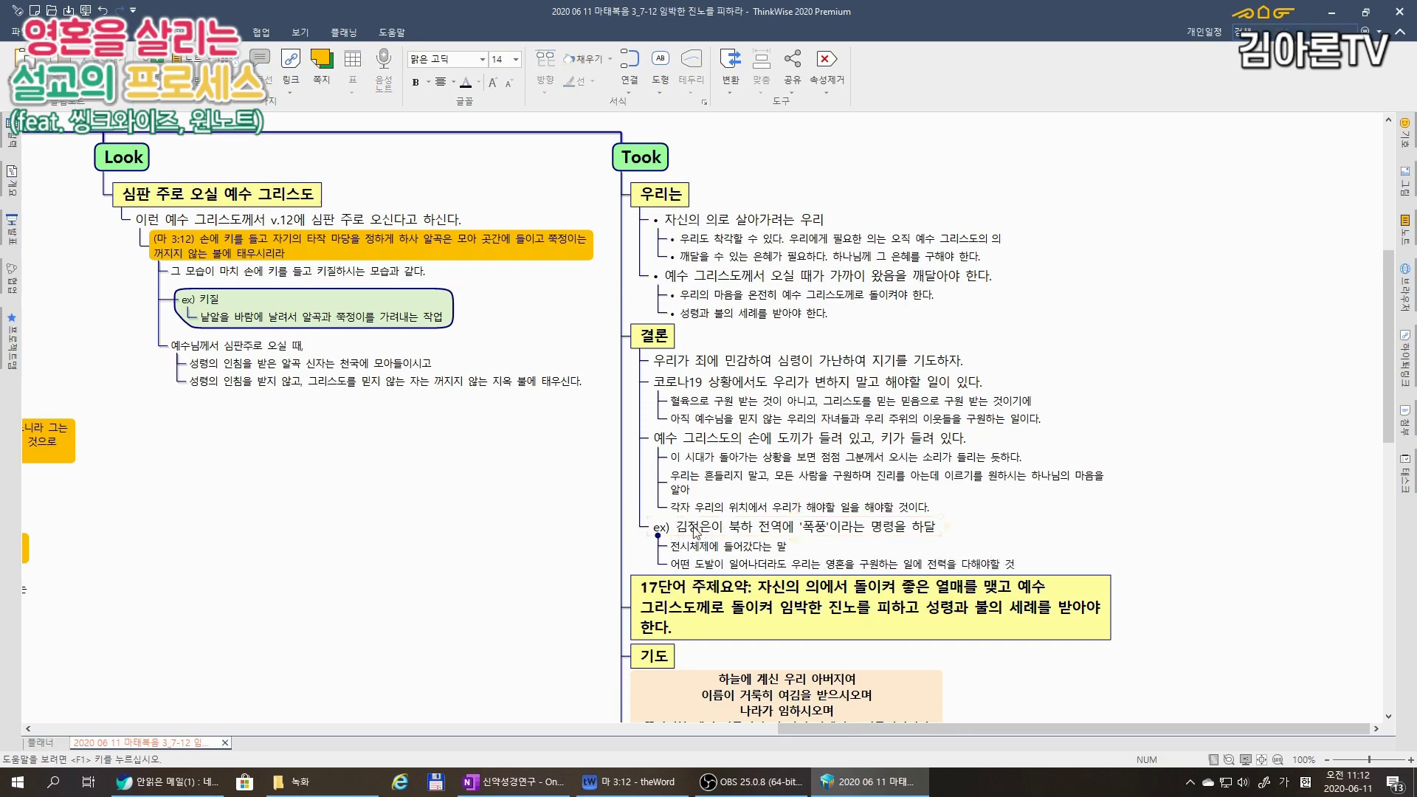
pyautogui.click(664, 528)
pyautogui.click(546, 410)
pyautogui.click(664, 528)
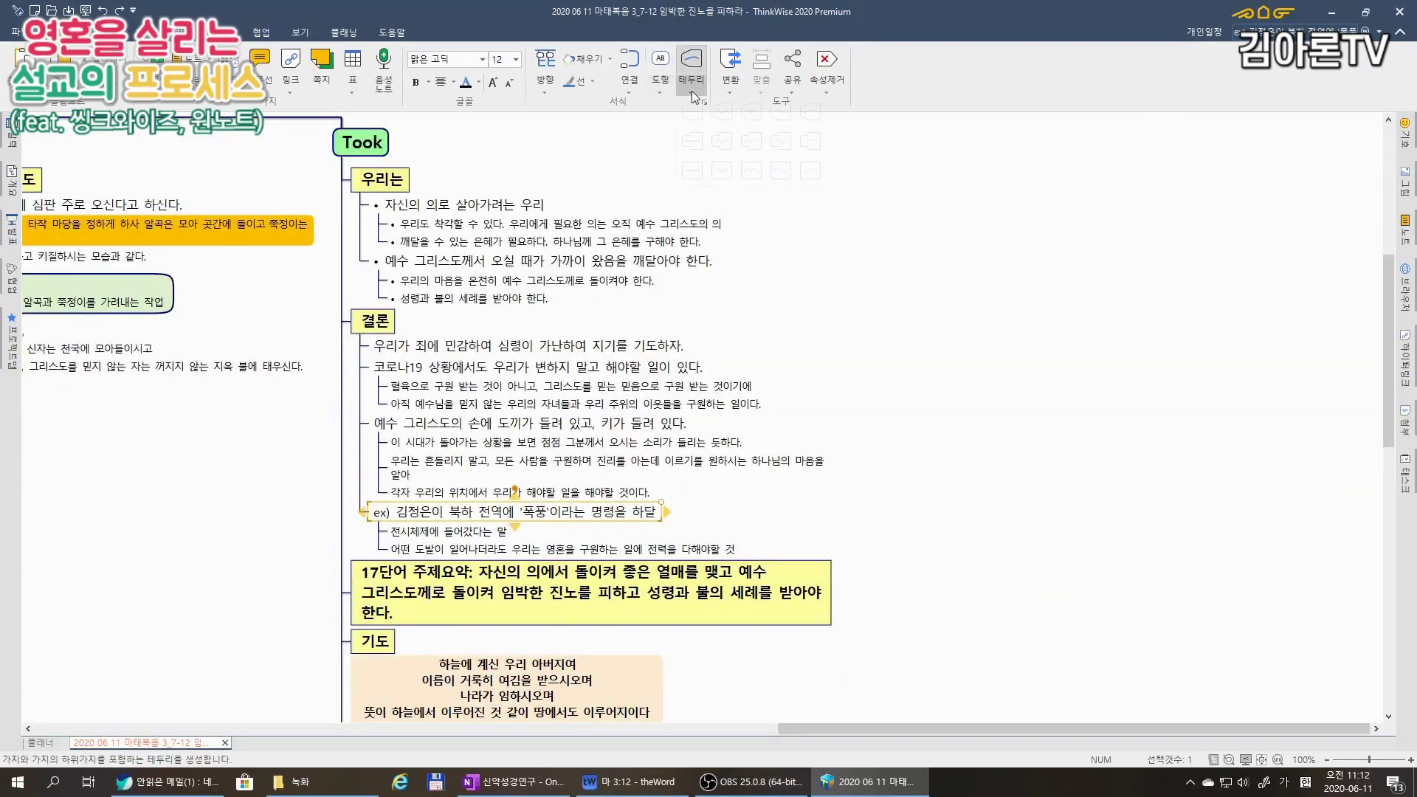
pyautogui.click(692, 111)
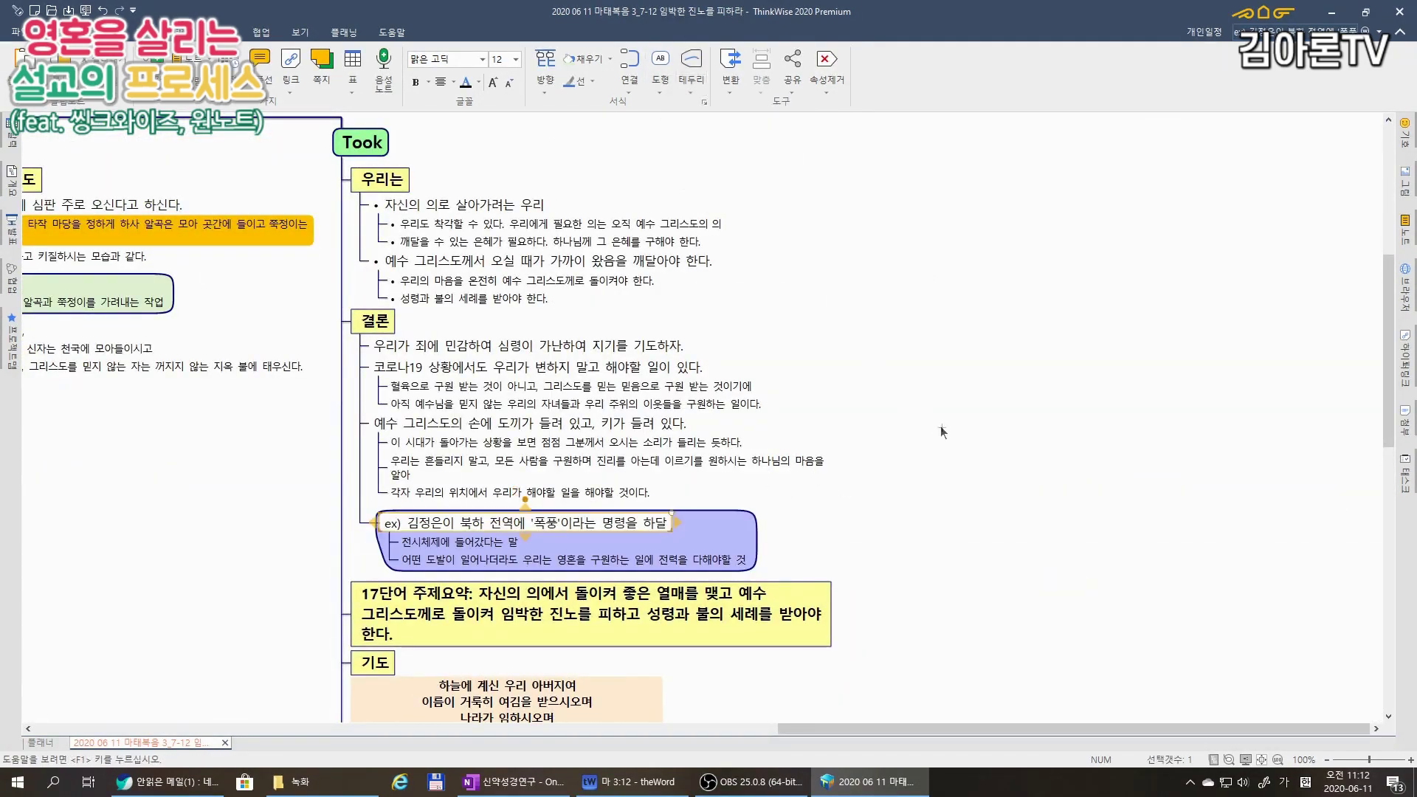
pyautogui.click(912, 490)
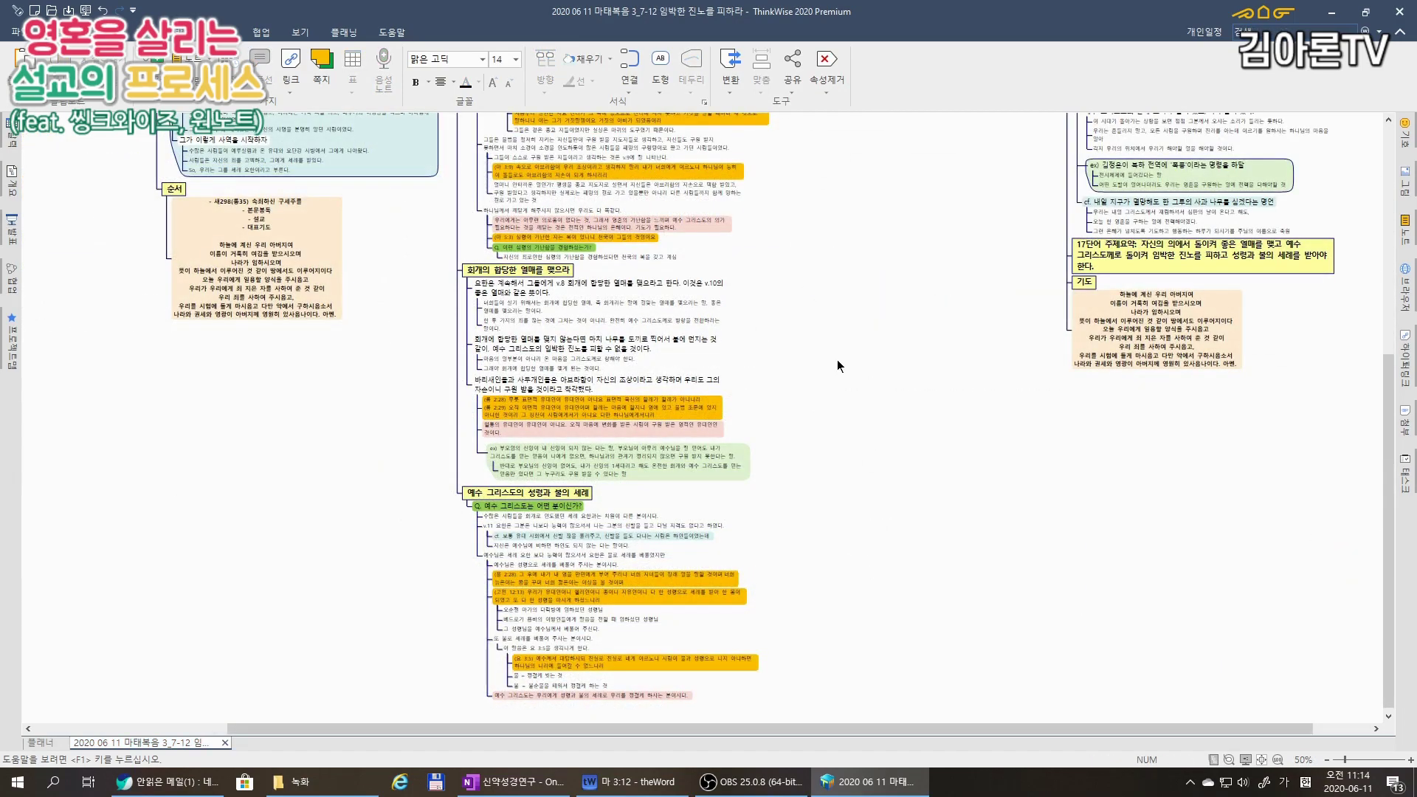
# Move the 예수 그리스도의 성령과 불의 세례 branch from Book to Look, above 심판 주로 오실 예수 그리스도.
pyautogui.moveTo(906, 239); pyautogui.dragTo(839, 430)
pyautogui.moveTo(476, 690); pyautogui.dragTo(778, 171)
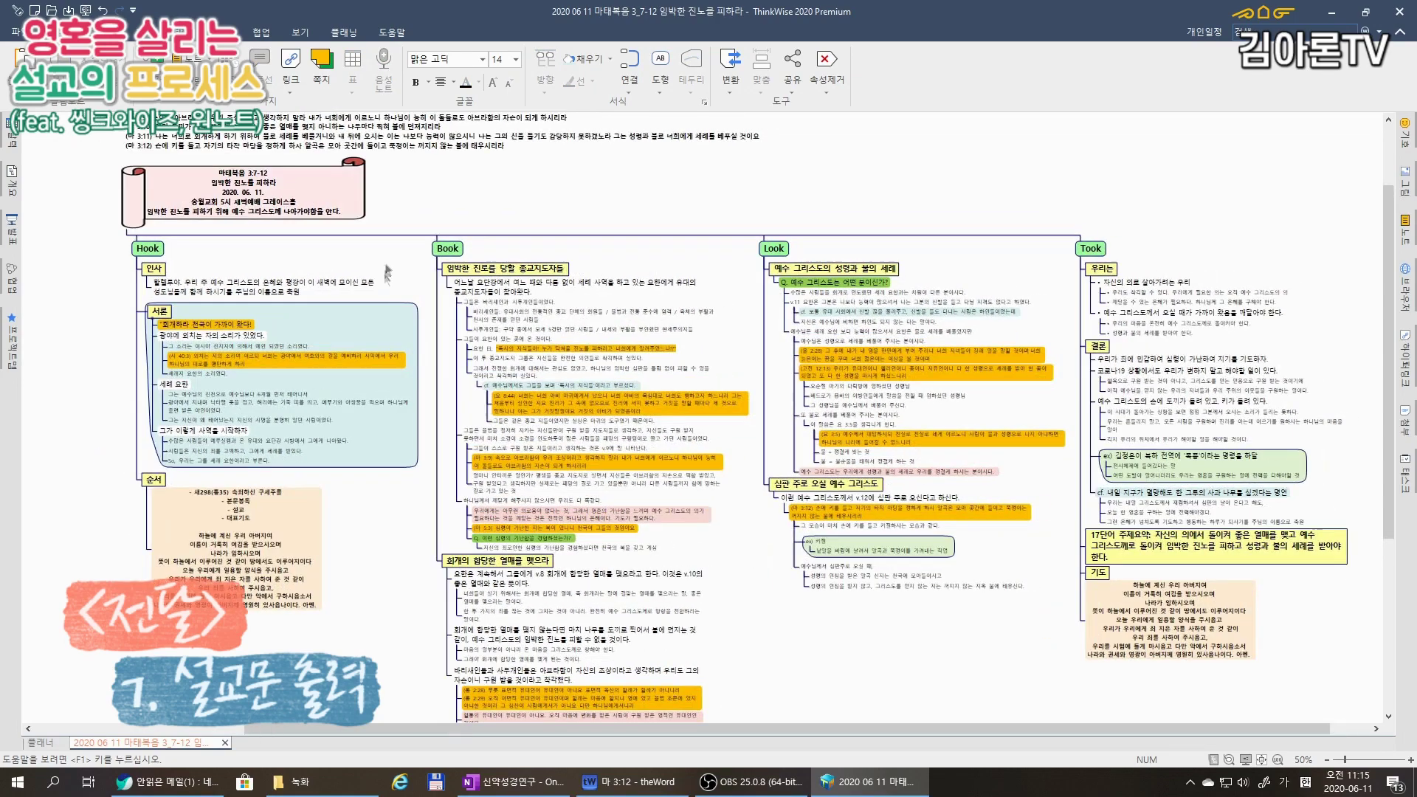
pyautogui.click(14, 32)
pyautogui.click(28, 311)
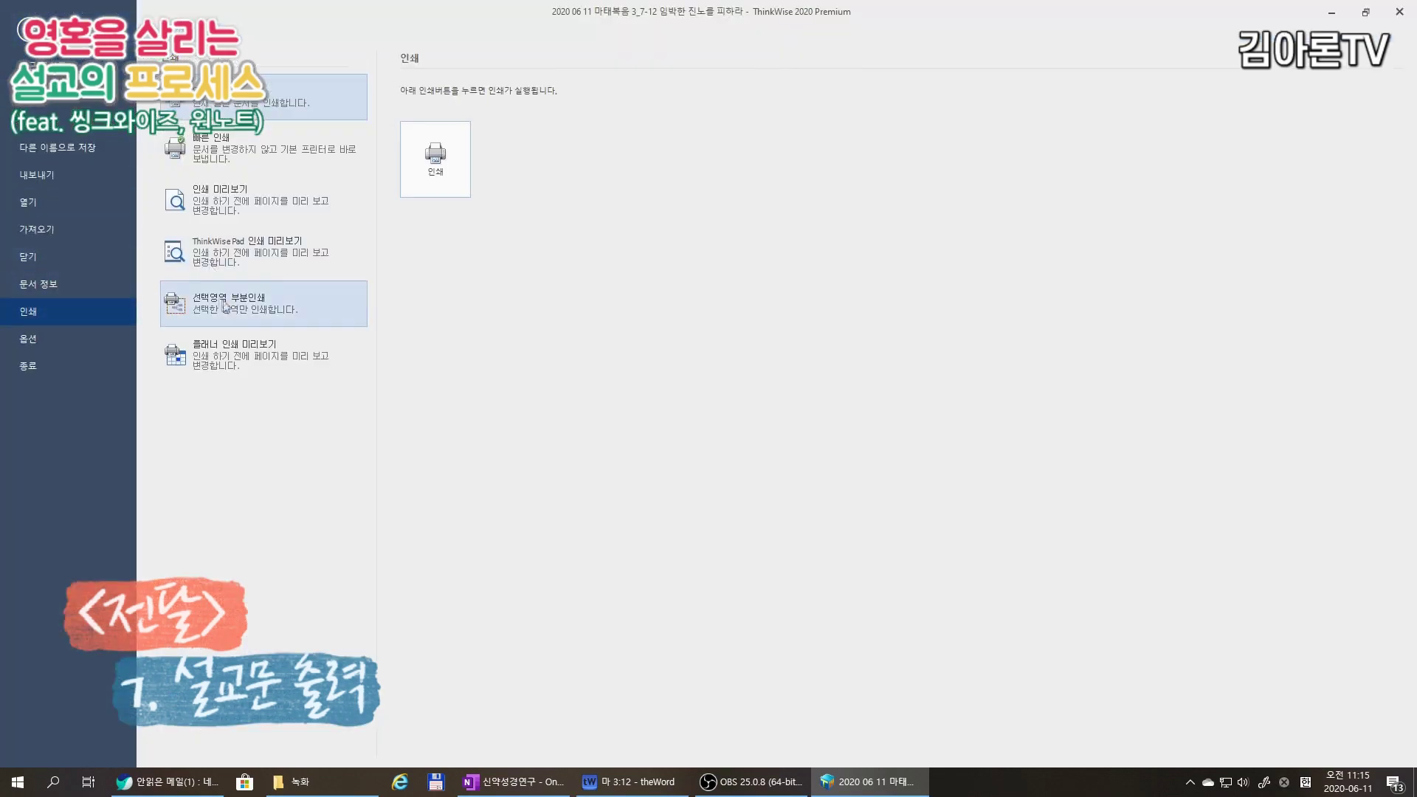
pyautogui.click(27, 30)
pyautogui.hotkey('ctrl', 'p')
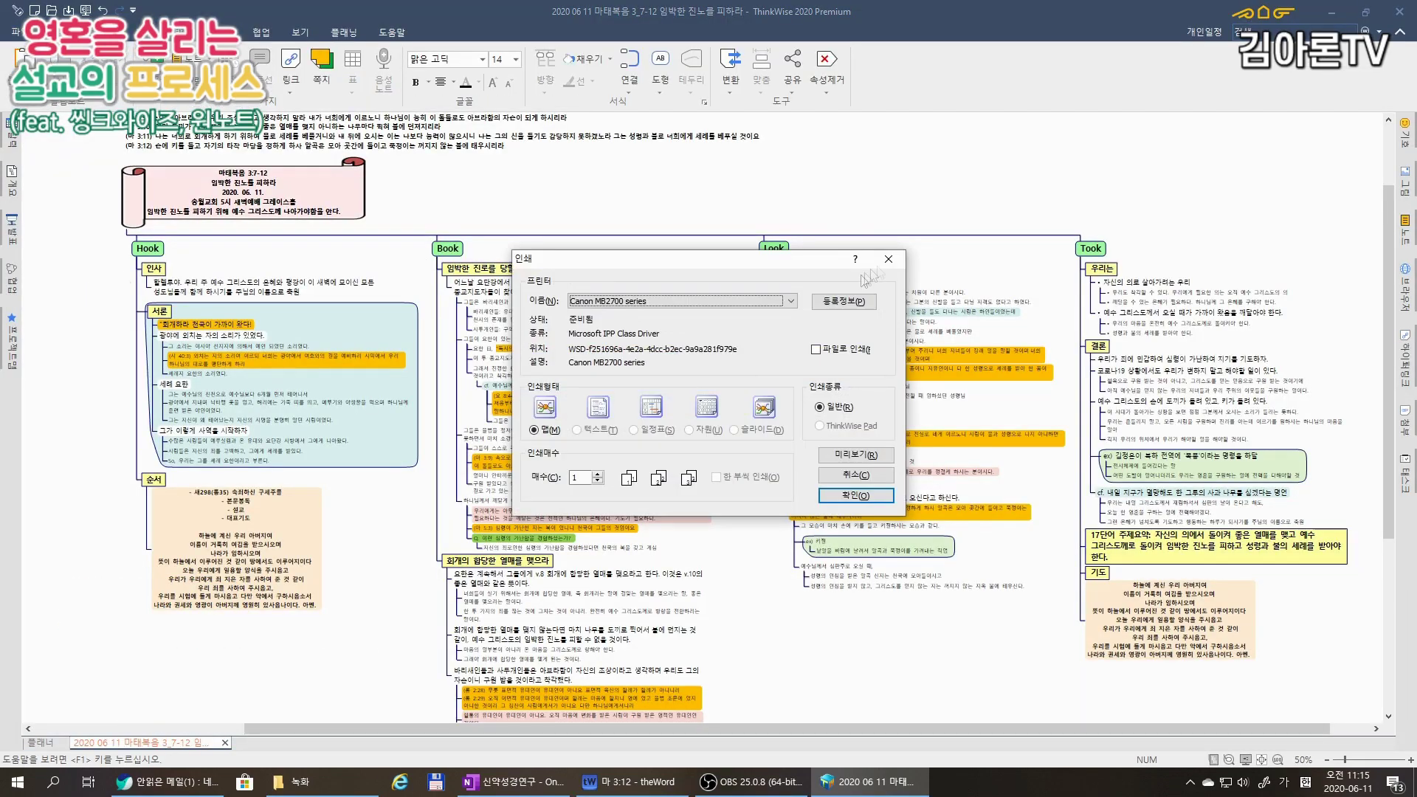
pyautogui.click(887, 259)
# Set up a selected-area print of the title and Hook branch, and switch the previewed page to portrait.
pyautogui.click(15, 31)
pyautogui.click(53, 315)
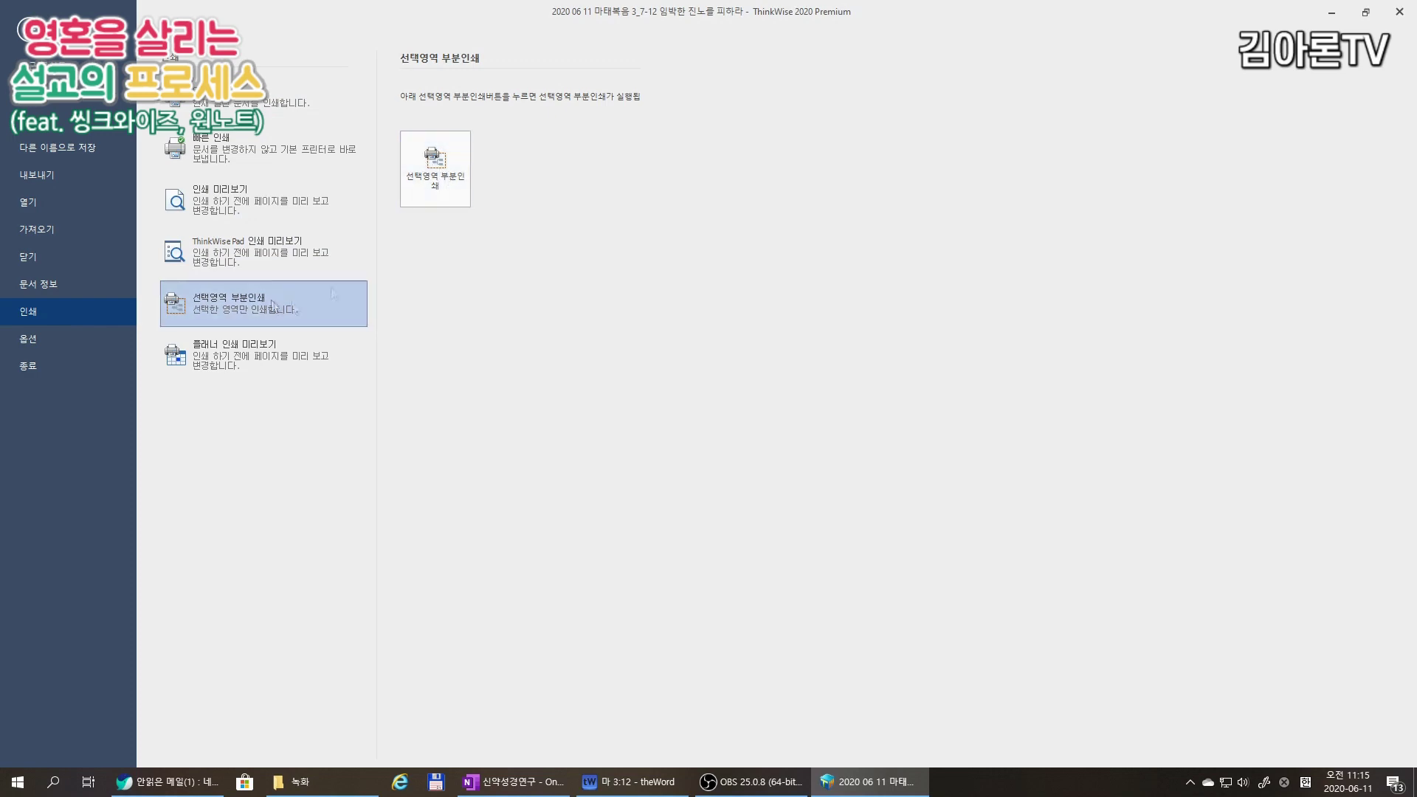
pyautogui.click(424, 185)
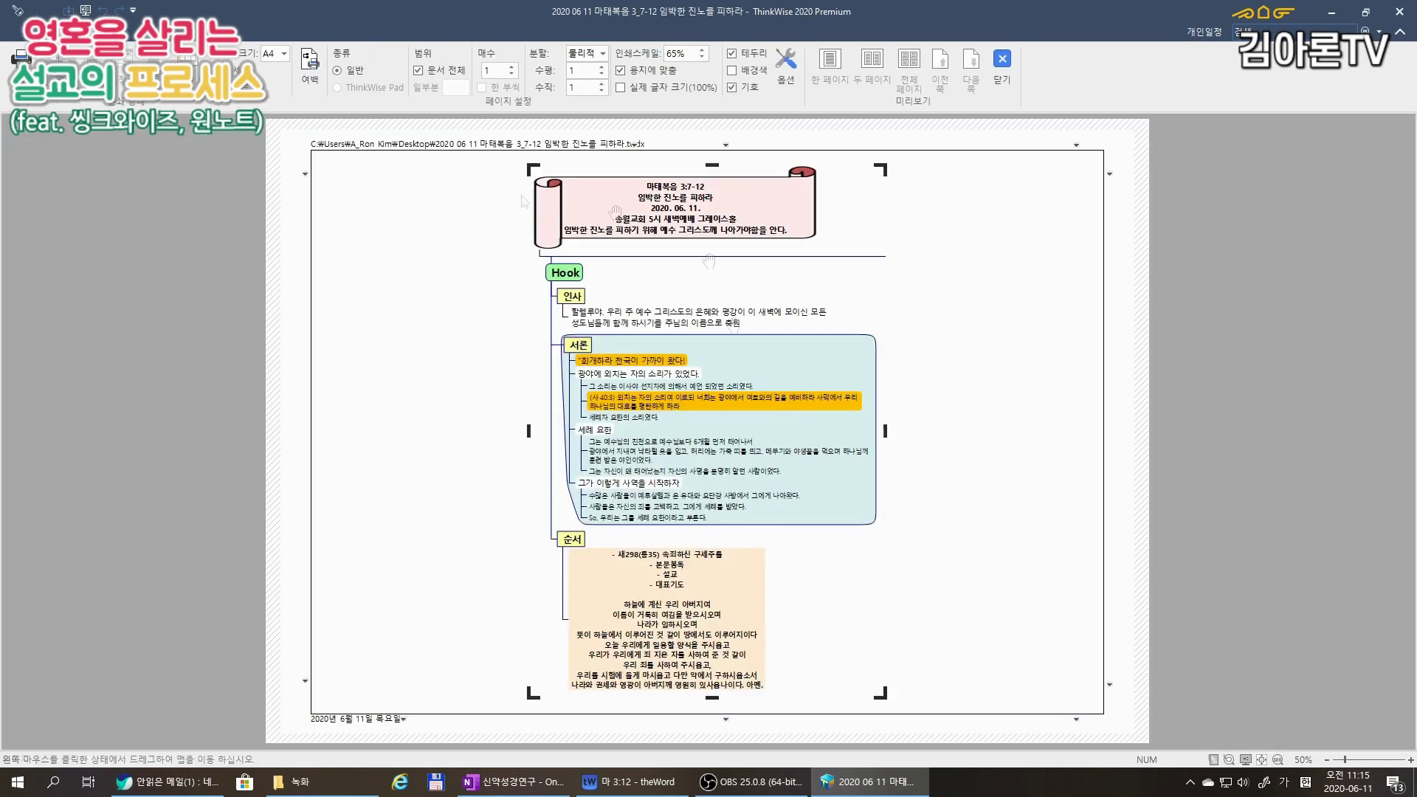
pyautogui.click(231, 87)
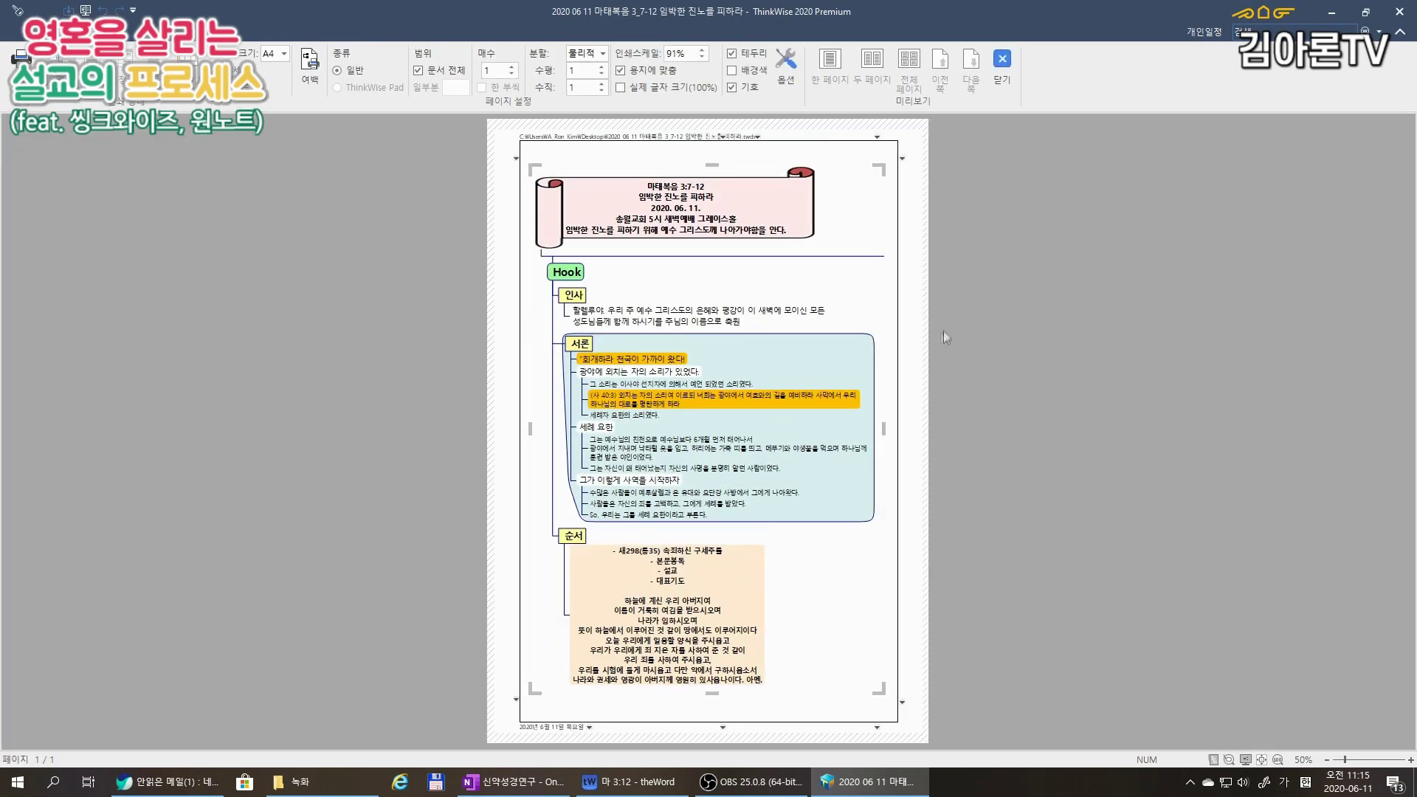
# Extend the print area close to the paper edges and print the Hook page.
pyautogui.moveTo(896, 302); pyautogui.dragTo(928, 306)
pyautogui.moveTo(519, 316); pyautogui.dragTo(487, 316)
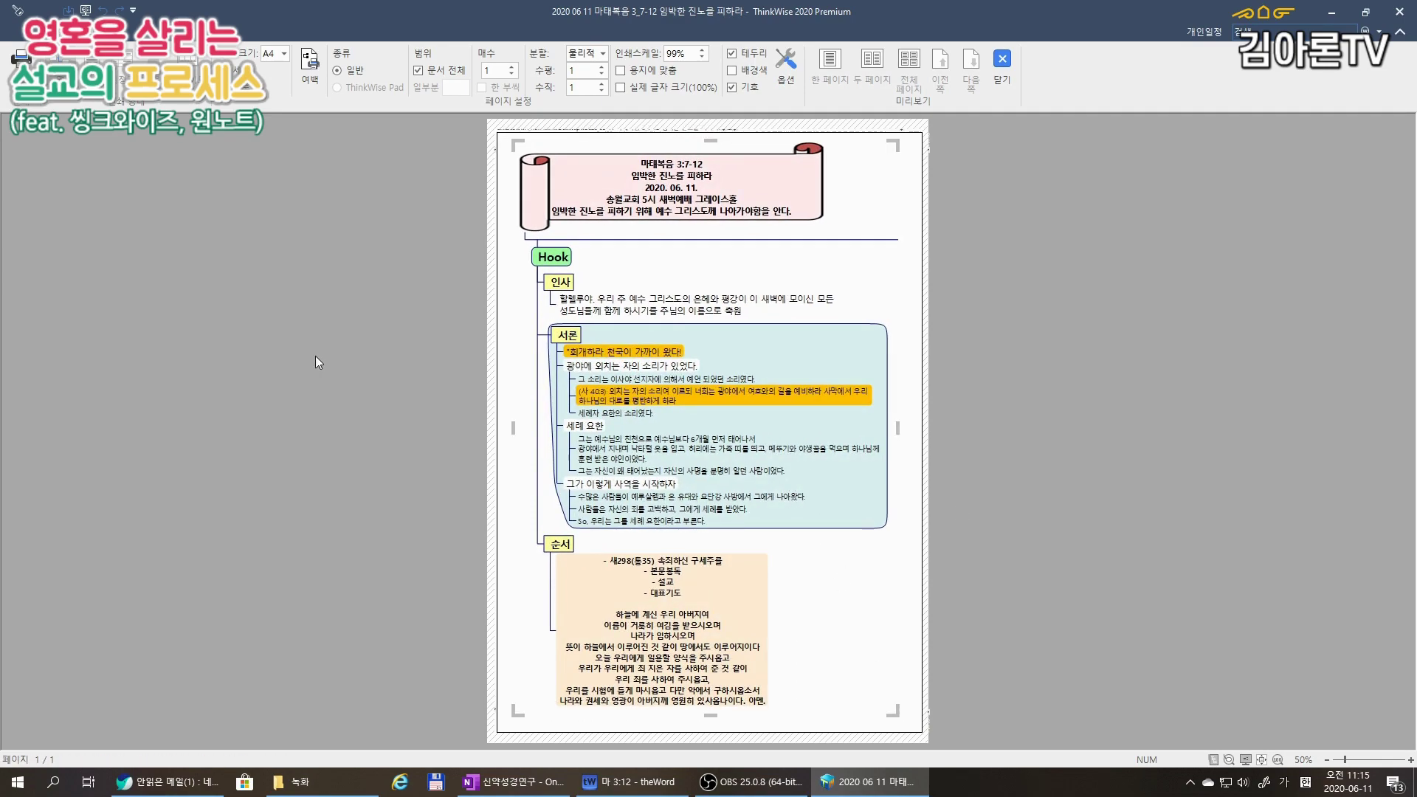
pyautogui.click(20, 63)
pyautogui.click(58, 111)
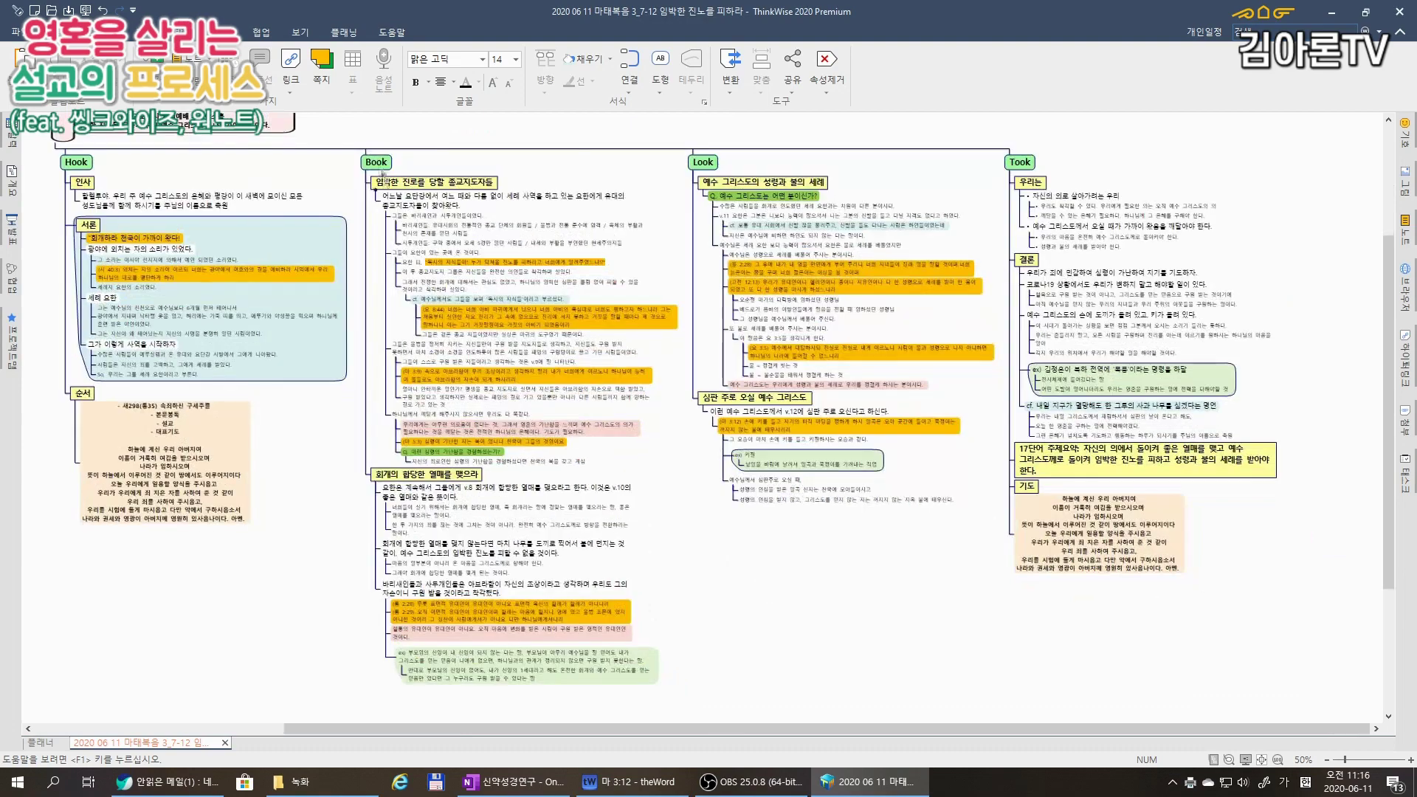
# Isolate the Book branch and print it on its own page, enlarged to an 89% print scale in the preview.
pyautogui.moveTo(352, 141); pyautogui.dragTo(682, 690)
pyautogui.click(379, 164)
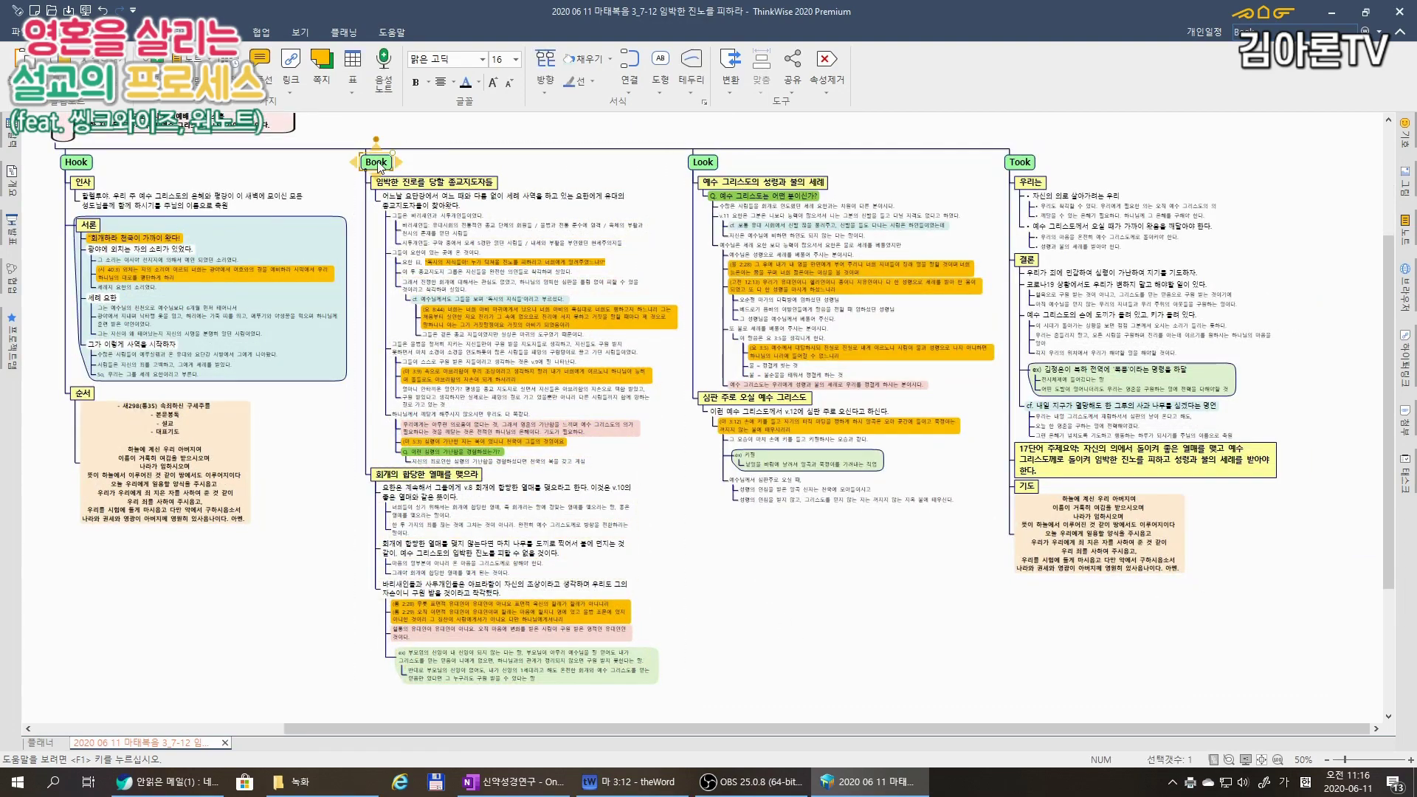
pyautogui.press('F4')
pyautogui.hotkey('ctrl', 'p')
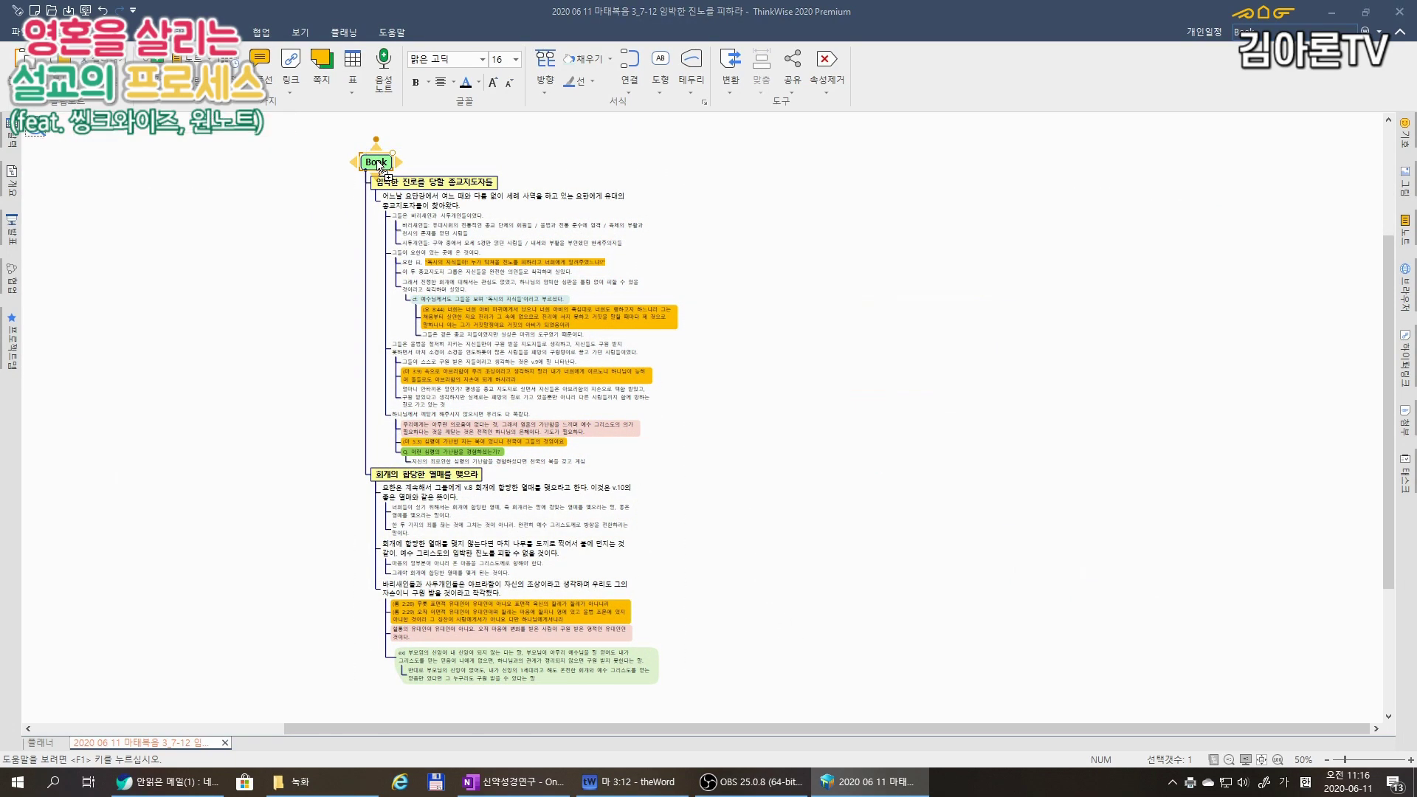
pyautogui.click(855, 454)
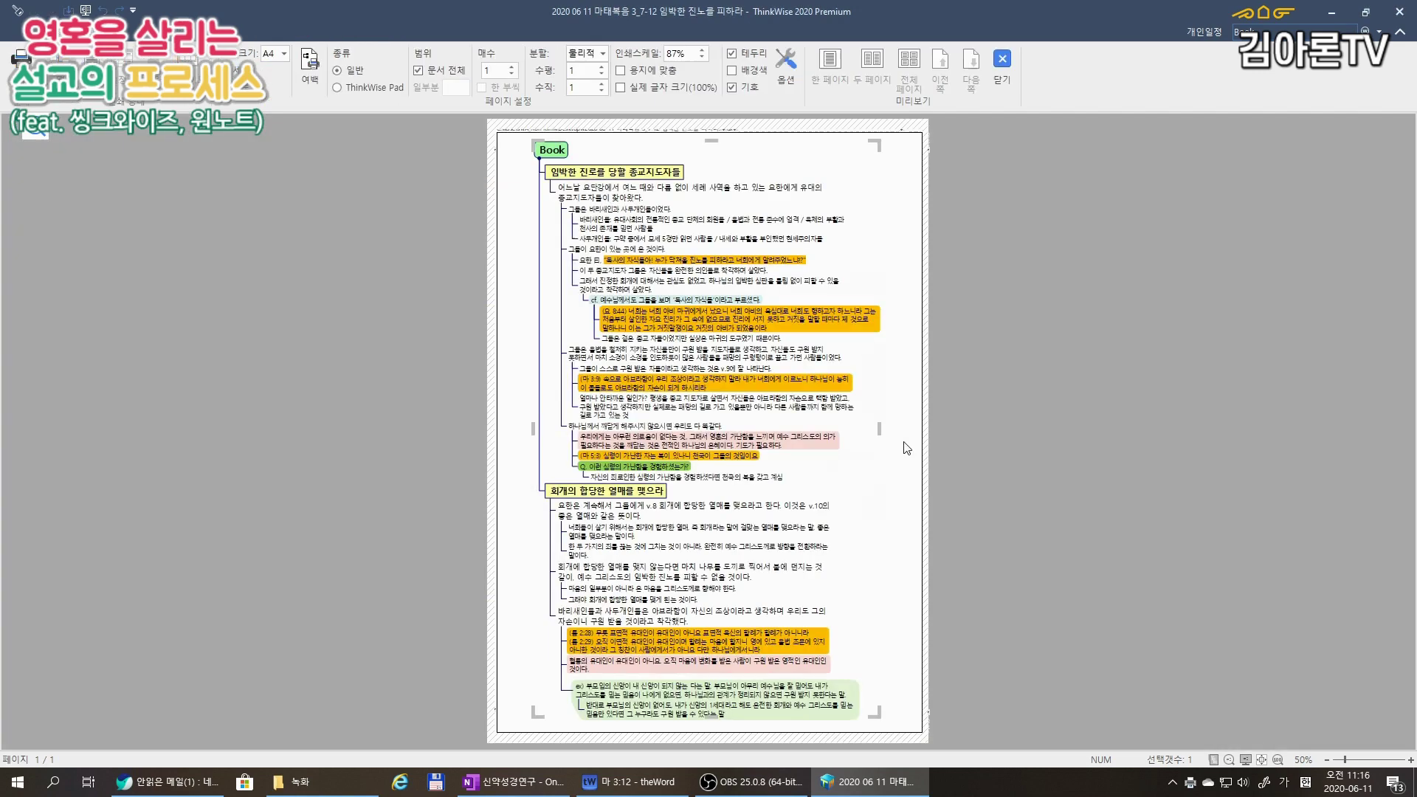
pyautogui.moveTo(881, 432); pyautogui.dragTo(885, 432)
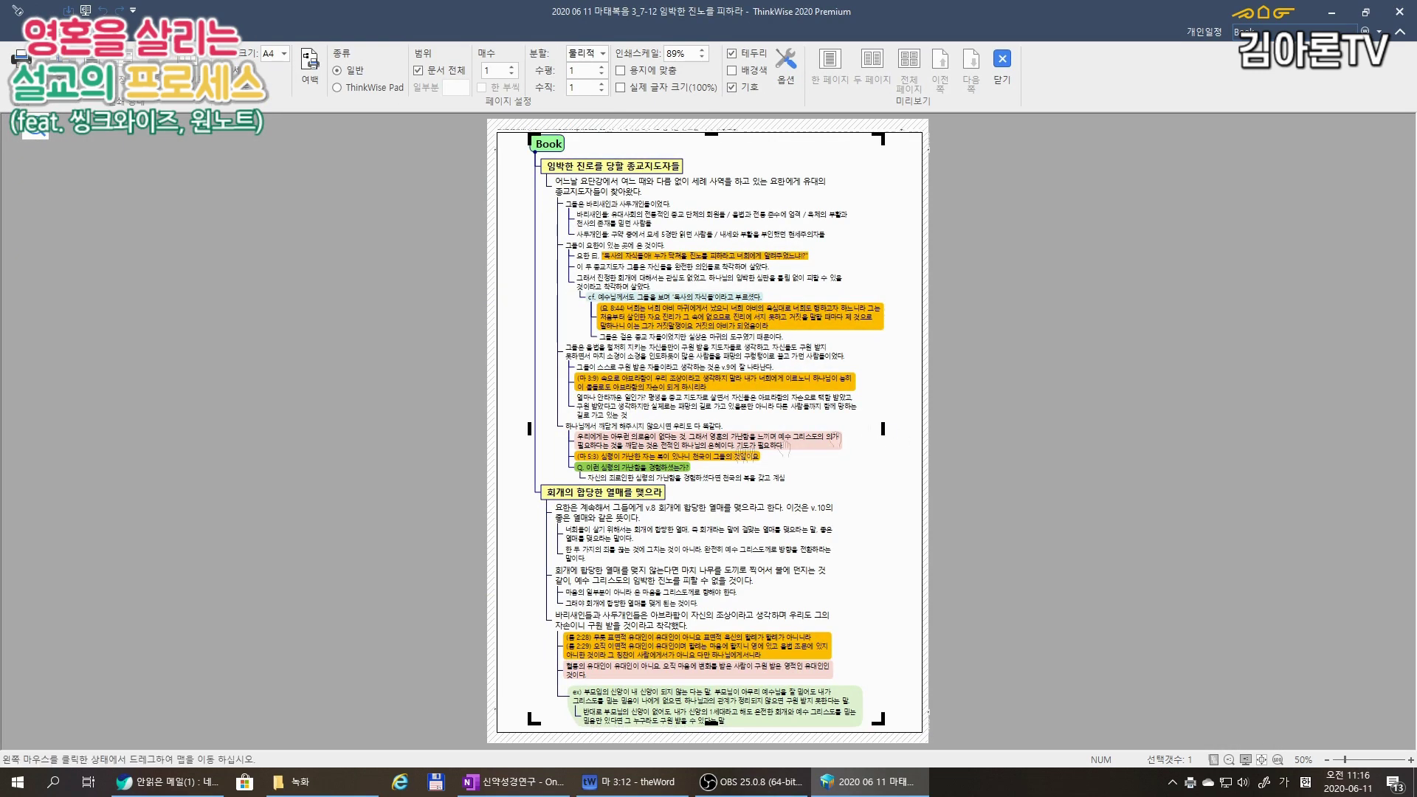
pyautogui.click(22, 68)
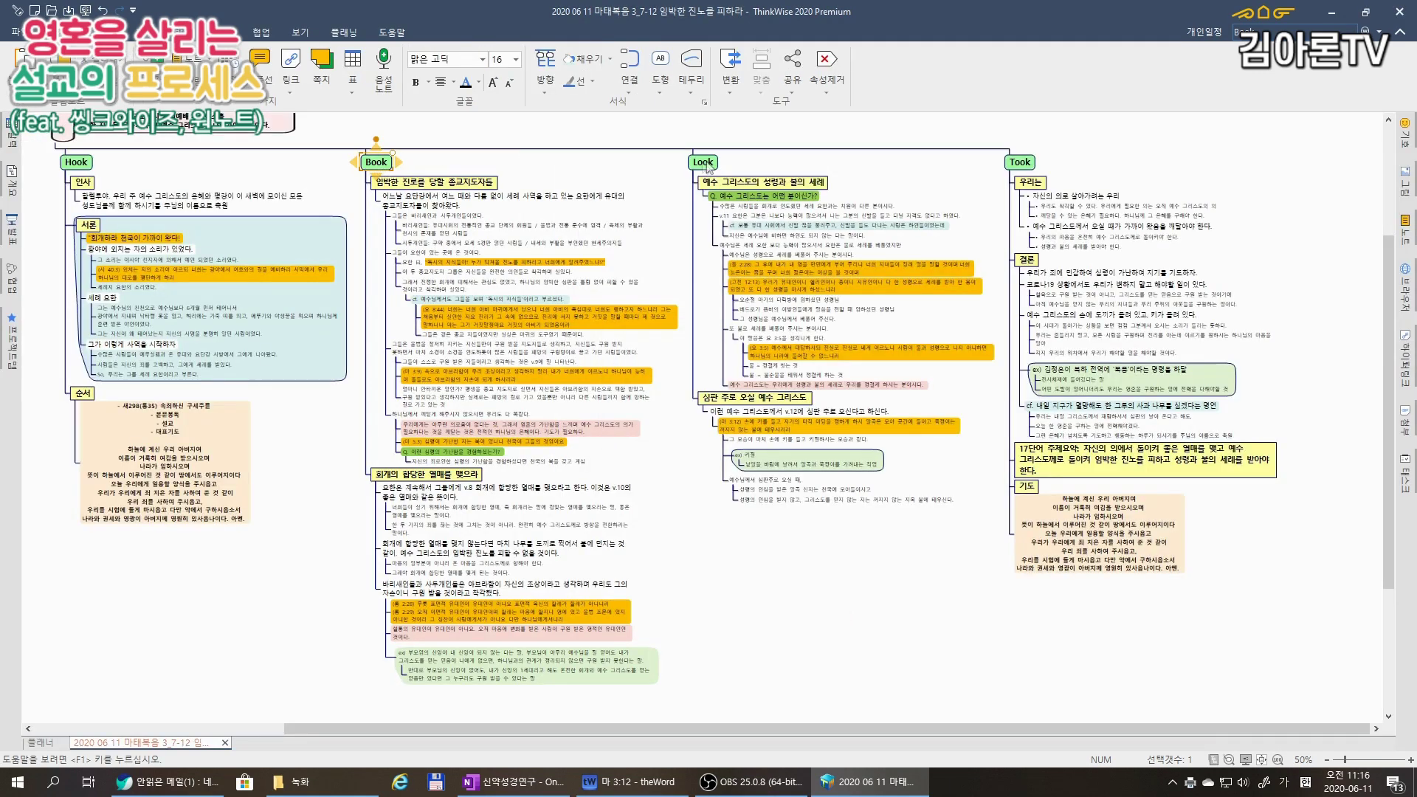
# Print the isolated Look branch, repositioned on the page and enlarged to 100% scale, and restore the full map view.
pyautogui.hotkey('ctrl', 'p')
pyautogui.click(854, 454)
pyautogui.moveTo(753, 473); pyautogui.dragTo(727, 384)
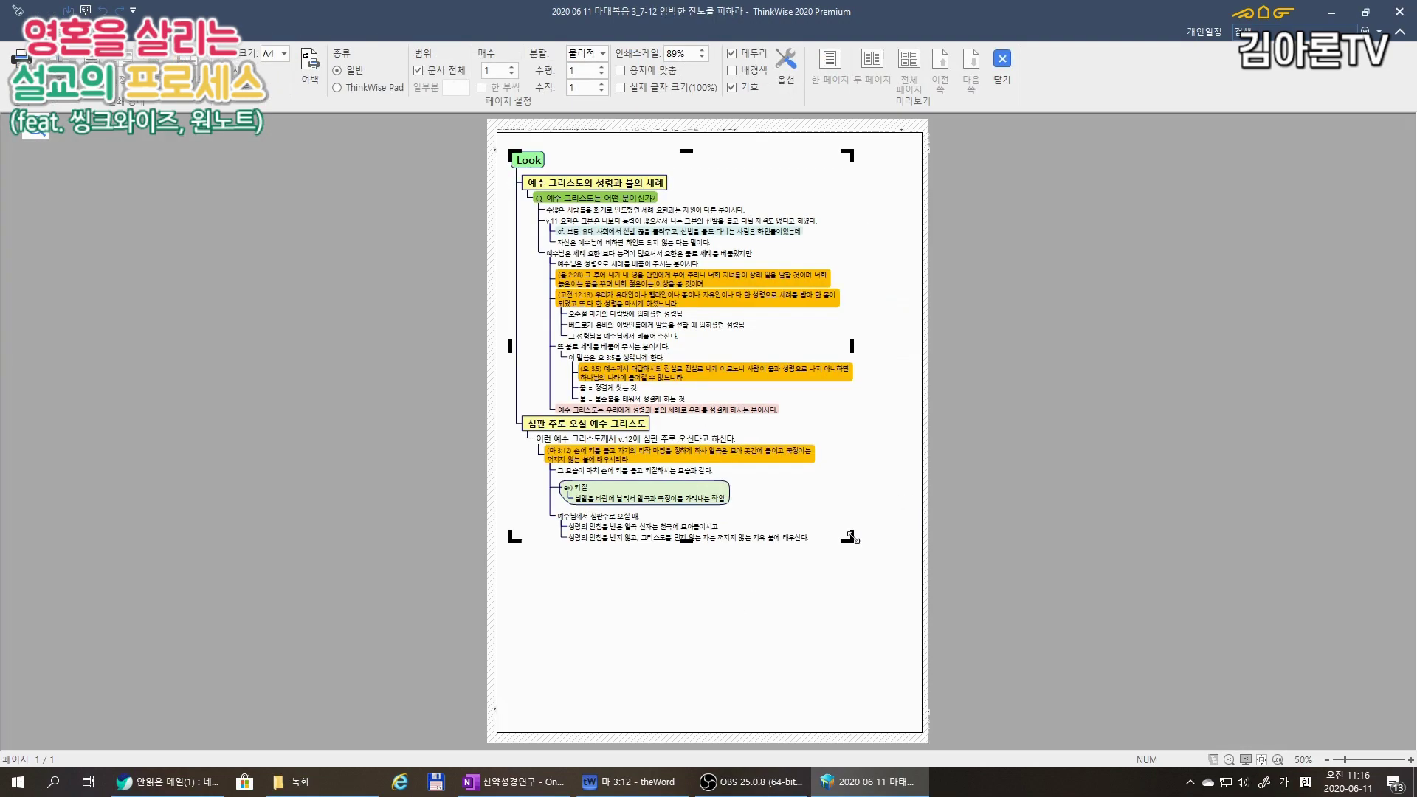
pyautogui.moveTo(855, 538); pyautogui.dragTo(874, 562)
pyautogui.moveTo(728, 444); pyautogui.dragTo(743, 457)
pyautogui.click(1002, 65)
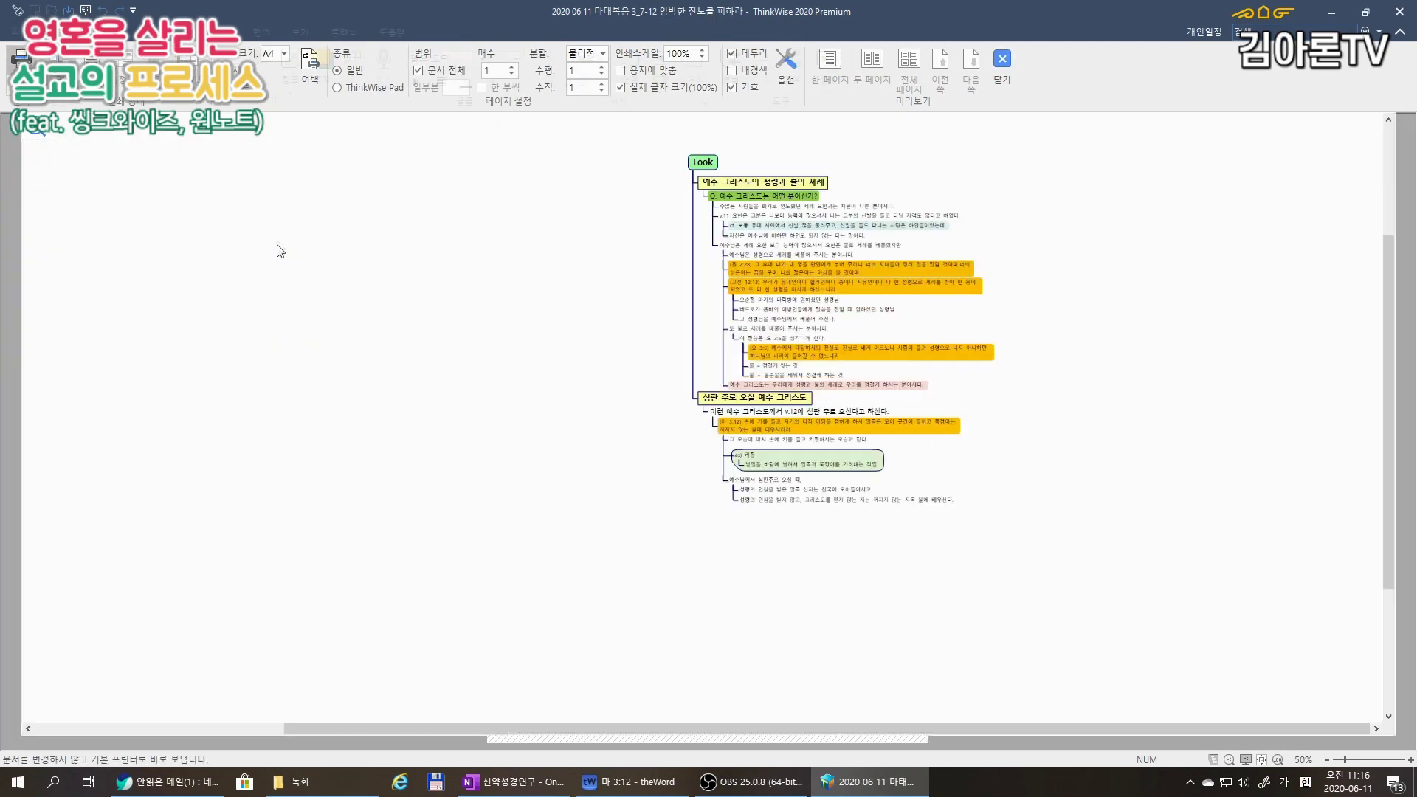
pyautogui.click(702, 160)
pyautogui.press('F4')
# Isolate the Took branch and print it on the Canon MB2700 series printer.
pyautogui.moveTo(1111, 175); pyautogui.dragTo(901, 175)
pyautogui.click(808, 168)
pyautogui.press('F4')
pyautogui.hotkey('ctrl', 'p')
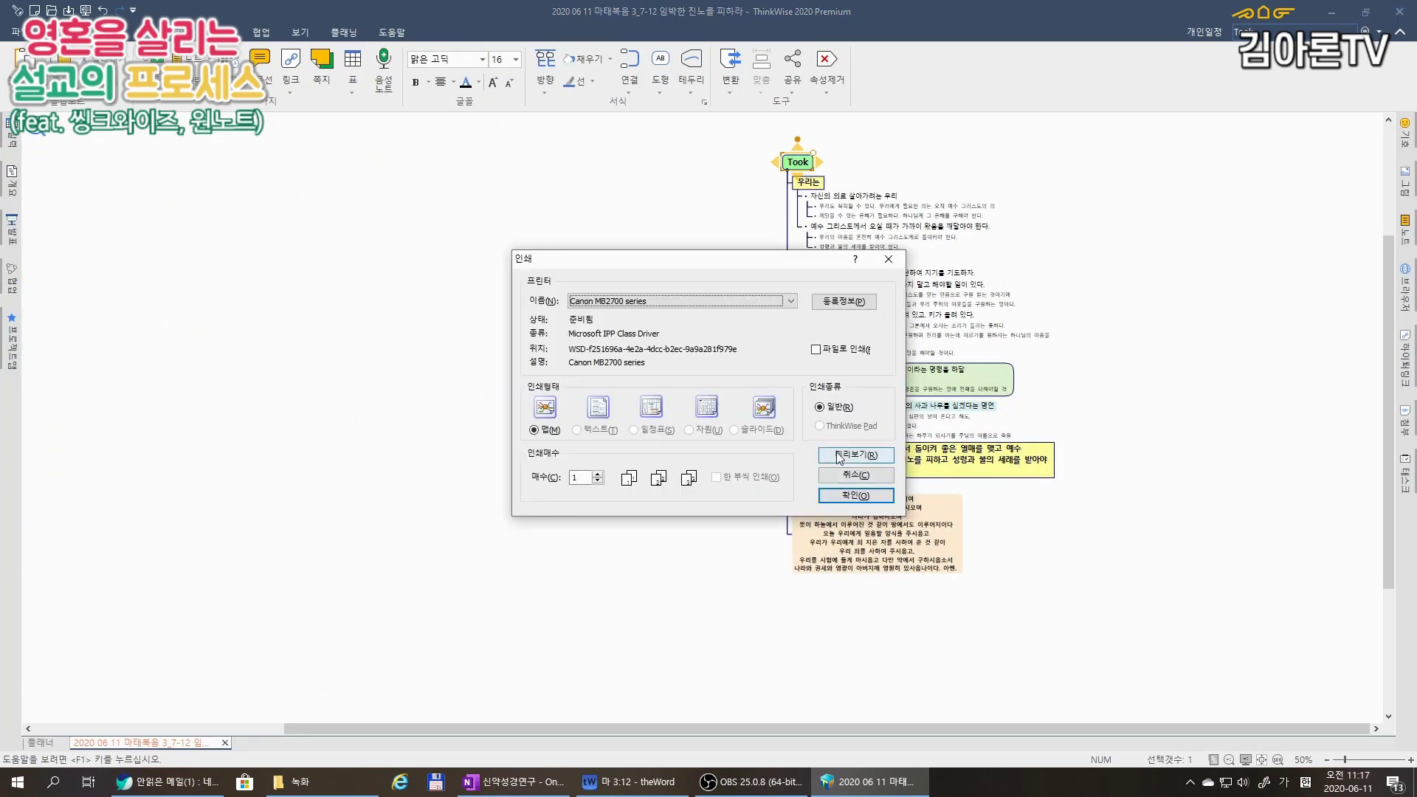
pyautogui.press('Return')
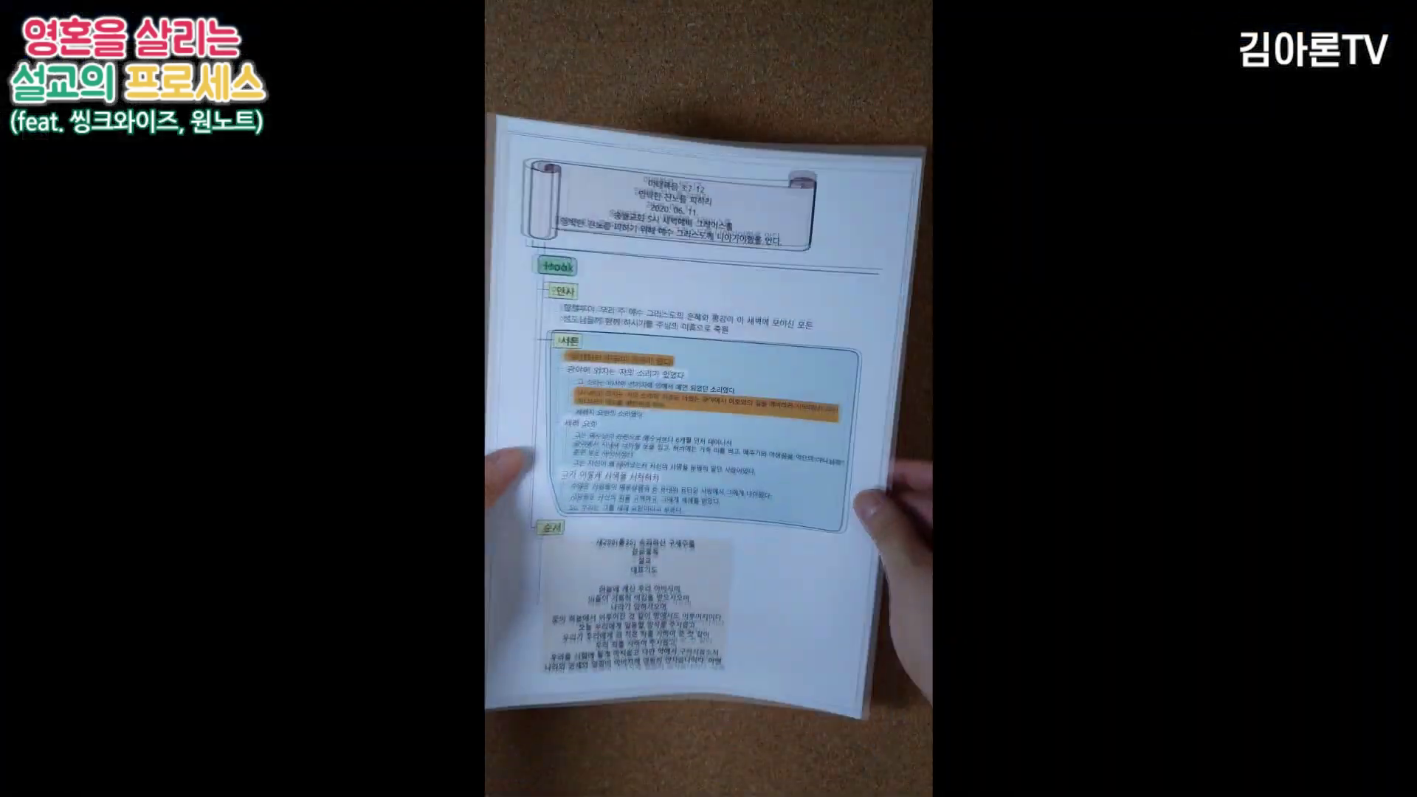